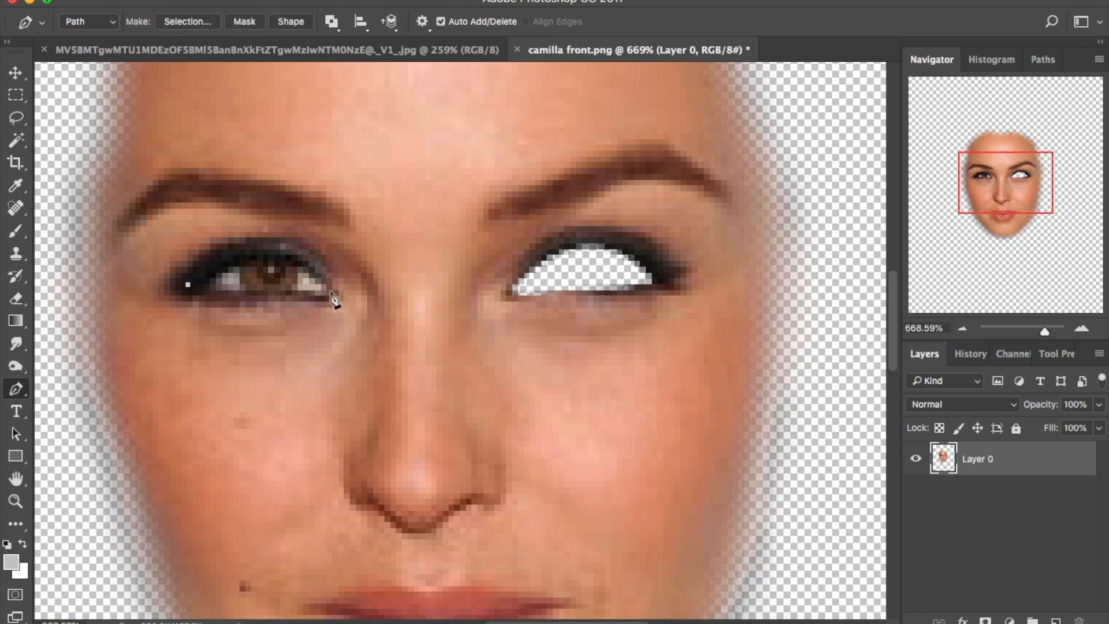
# Cut the remaining eye white out of the front face to transparency
pyautogui.click(188, 284)
pyautogui.rightClick(242, 266)
pyautogui.click(289, 336)
pyautogui.press('Return')
pyautogui.press('Delete')
pyautogui.press('super+d')
# Save the front face as PNG, replacing camilla front.png, and close the document
pyautogui.click(145, 2)
pyautogui.click(183, 141)
pyautogui.click(747, 410)
pyautogui.click(456, 478)
pyautogui.press('Return')
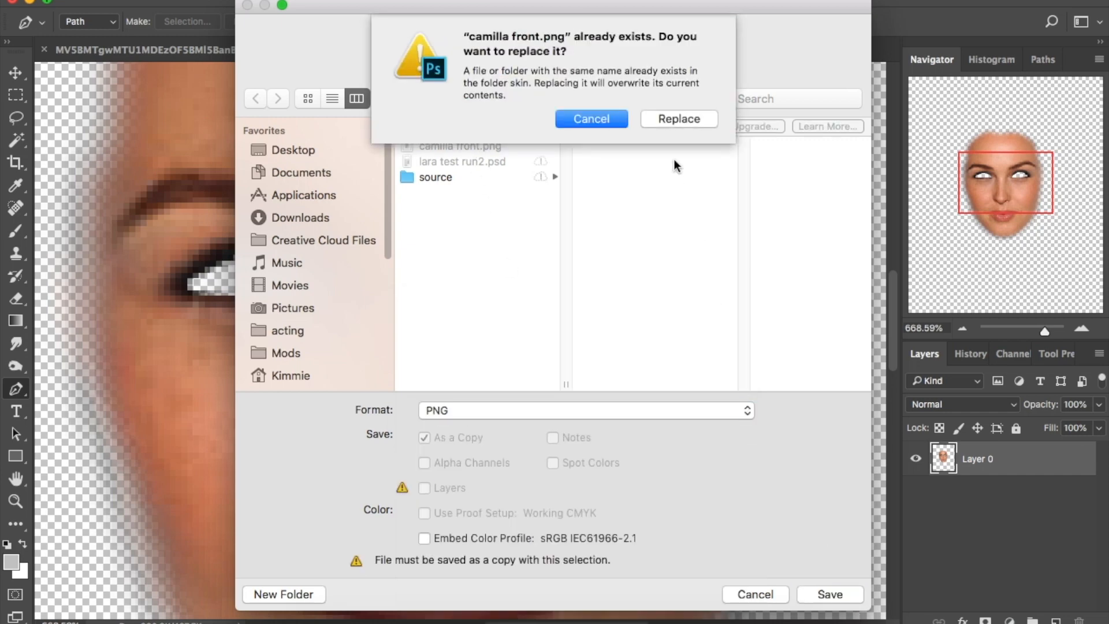
pyautogui.click(679, 120)
pyautogui.click(614, 184)
pyautogui.click(518, 51)
pyautogui.click(501, 224)
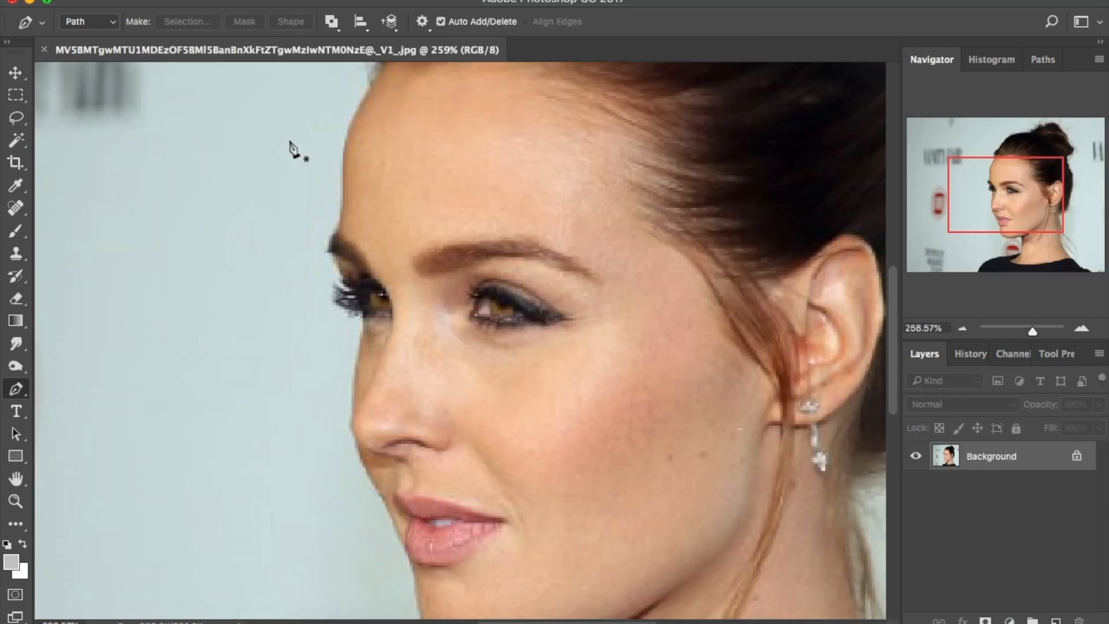
# Trace a pen path around the profile face from forehead, past brow and nose, to the jaw
pyautogui.scroll(4, 378, 115)
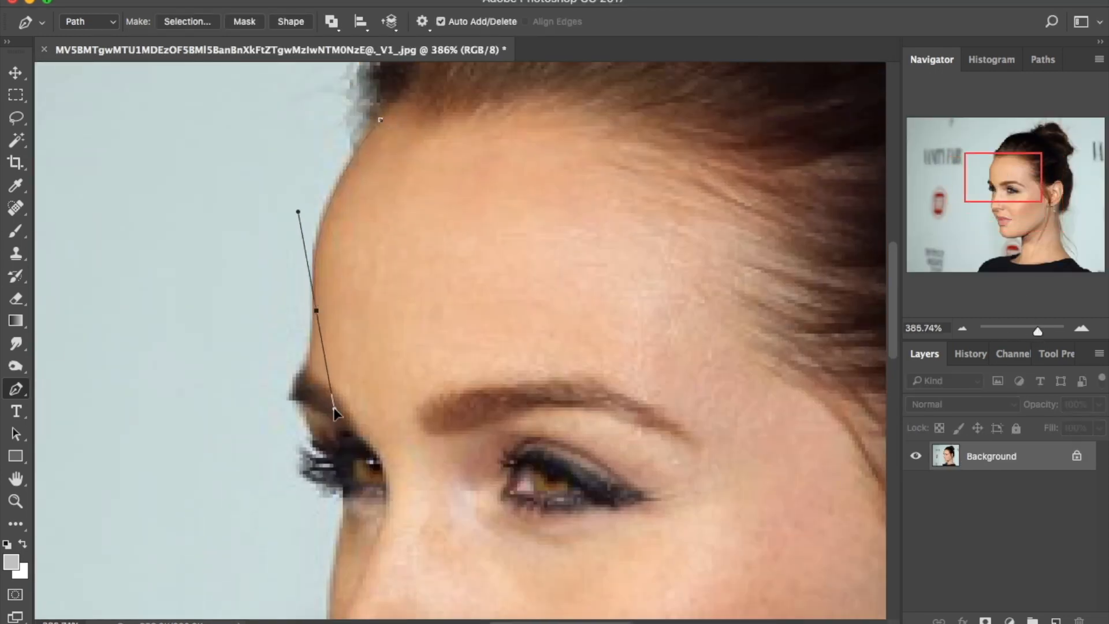
pyautogui.moveTo(301, 392); pyautogui.dragTo(416, 233)
pyautogui.moveTo(481, 283); pyautogui.dragTo(540, 351)
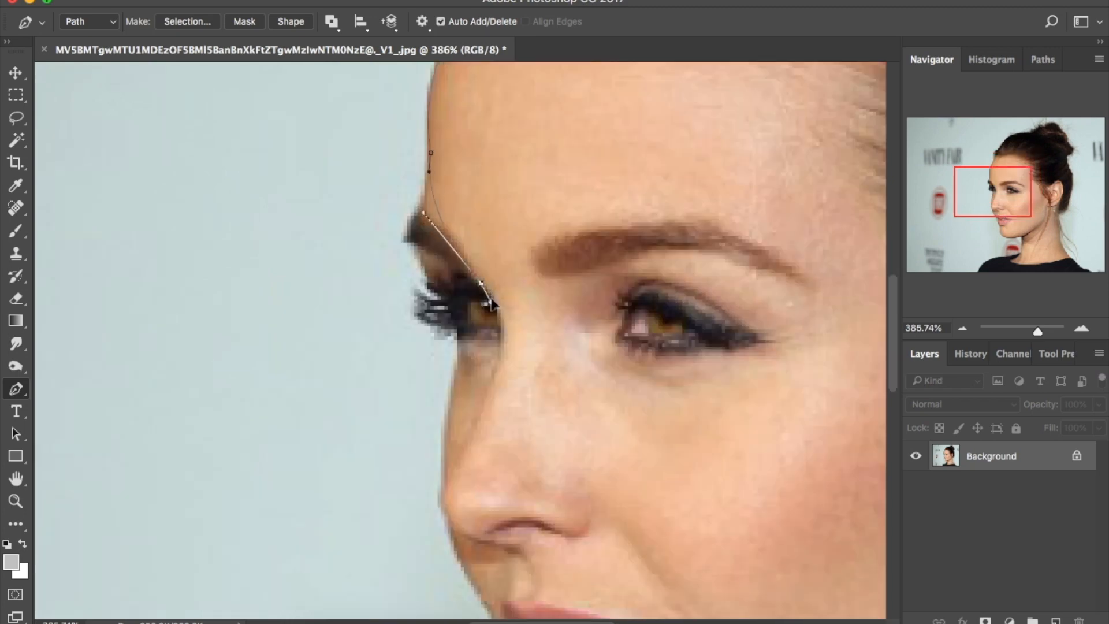
pyautogui.moveTo(483, 402); pyautogui.dragTo(467, 433)
pyautogui.moveTo(992, 192); pyautogui.dragTo(990, 218)
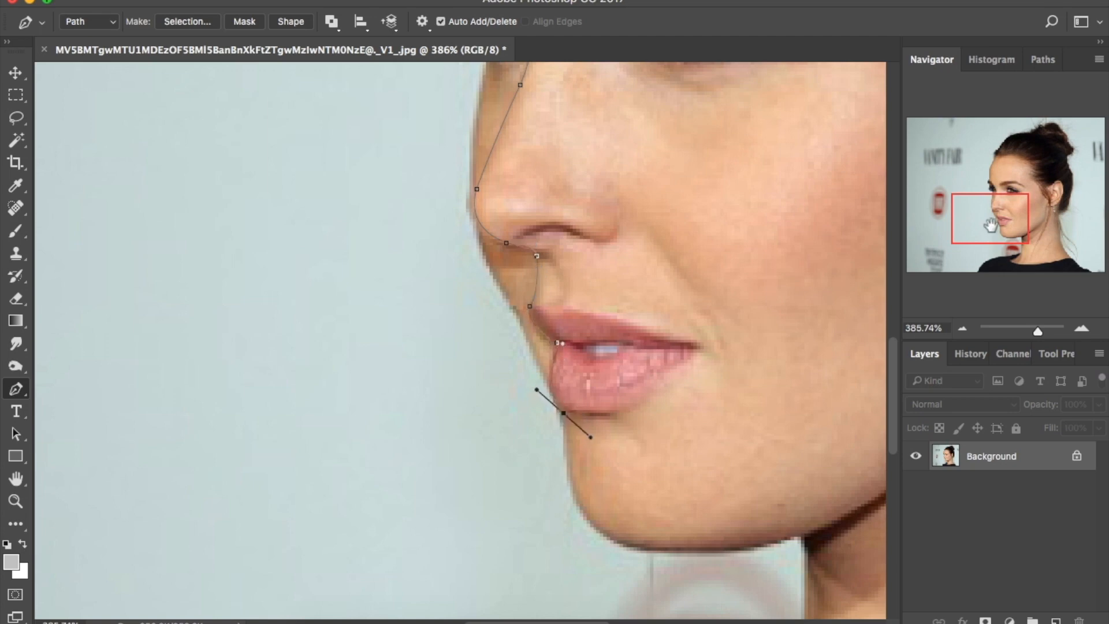
pyautogui.moveTo(991, 225); pyautogui.dragTo(995, 236)
pyautogui.moveTo(686, 425); pyautogui.dragTo(707, 424)
pyautogui.moveTo(995, 250); pyautogui.dragTo(1030, 239)
pyautogui.moveTo(417, 520); pyautogui.dragTo(471, 502)
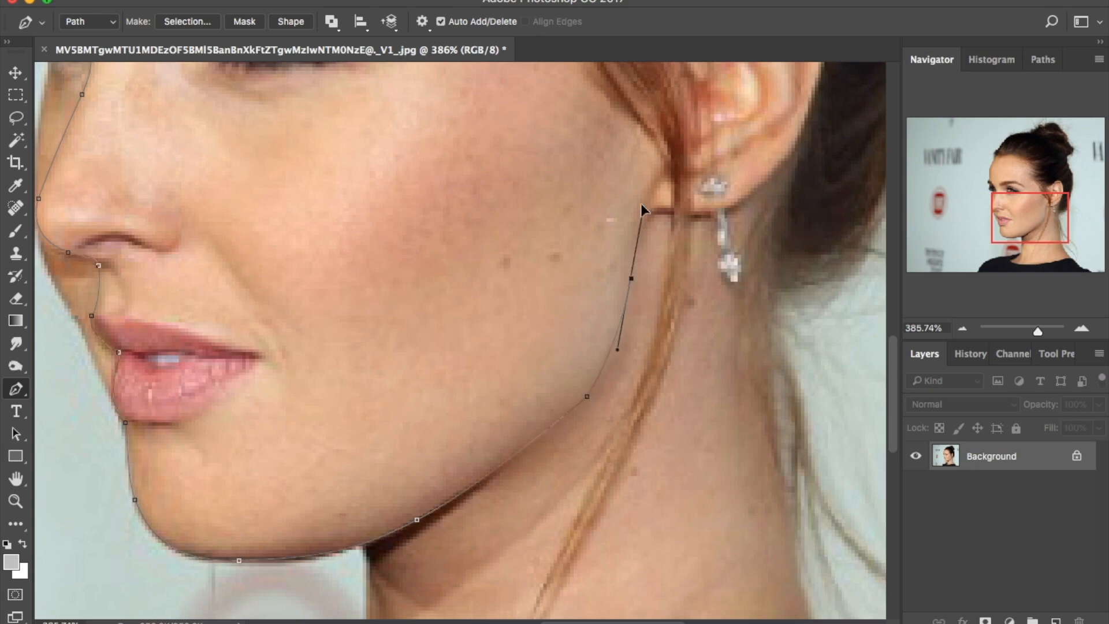
pyautogui.scroll(10, 601, 260)
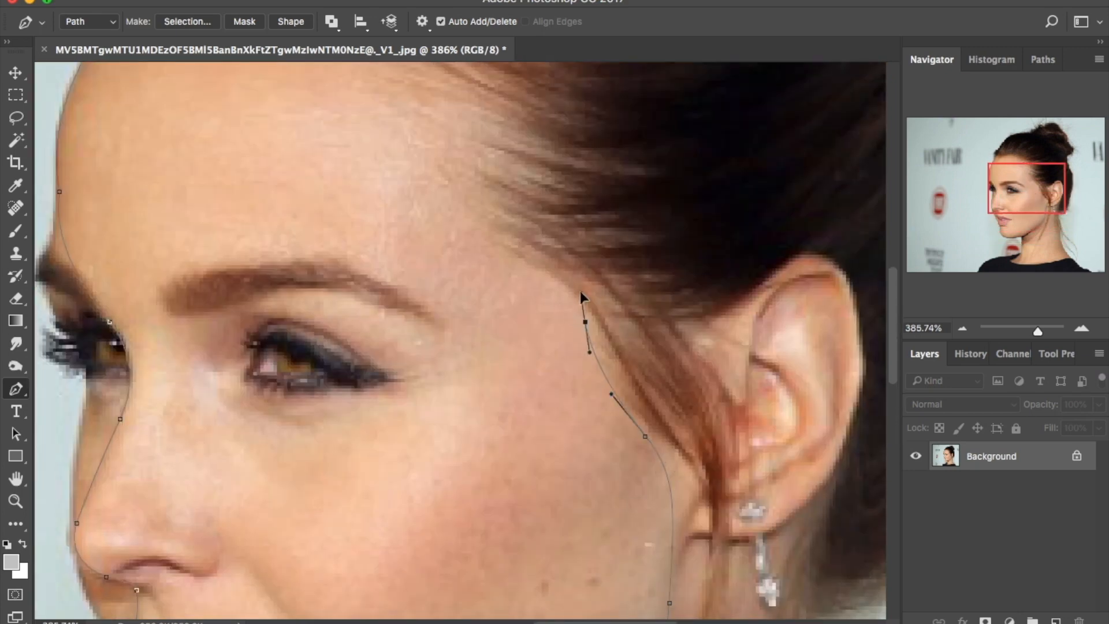
pyautogui.scroll(5, 494, 271)
pyautogui.hscroll(-3, 494, 272)
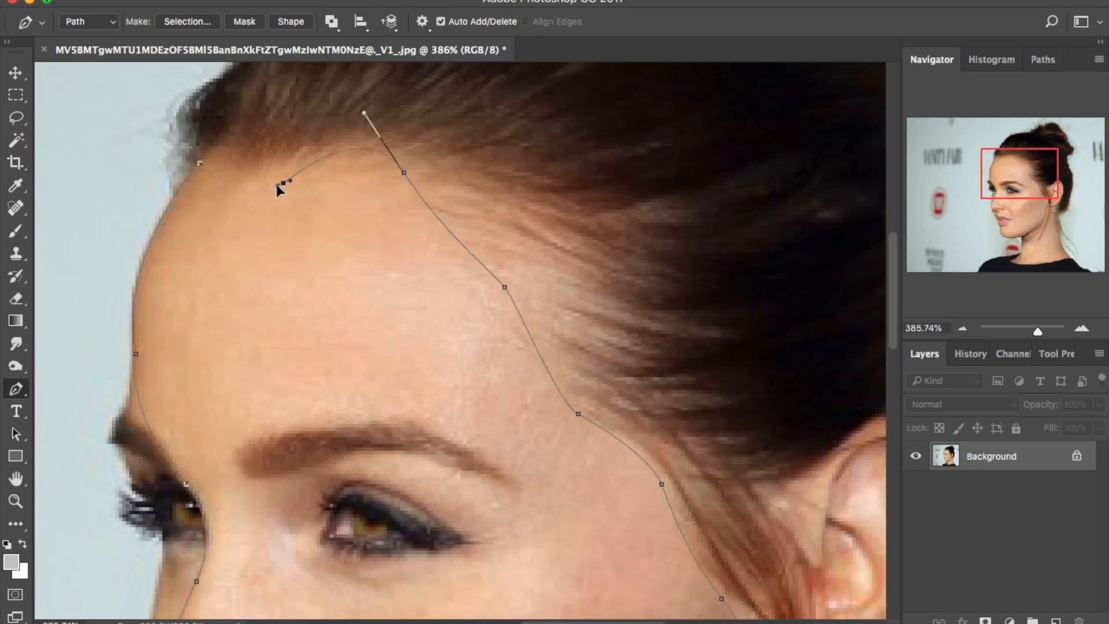
# Turn the face path into a 20 px feathered selection and copy it onto Layer 1
pyautogui.click(200, 163)
pyautogui.rightClick(391, 223)
pyautogui.click(503, 294)
pyautogui.press('Return')
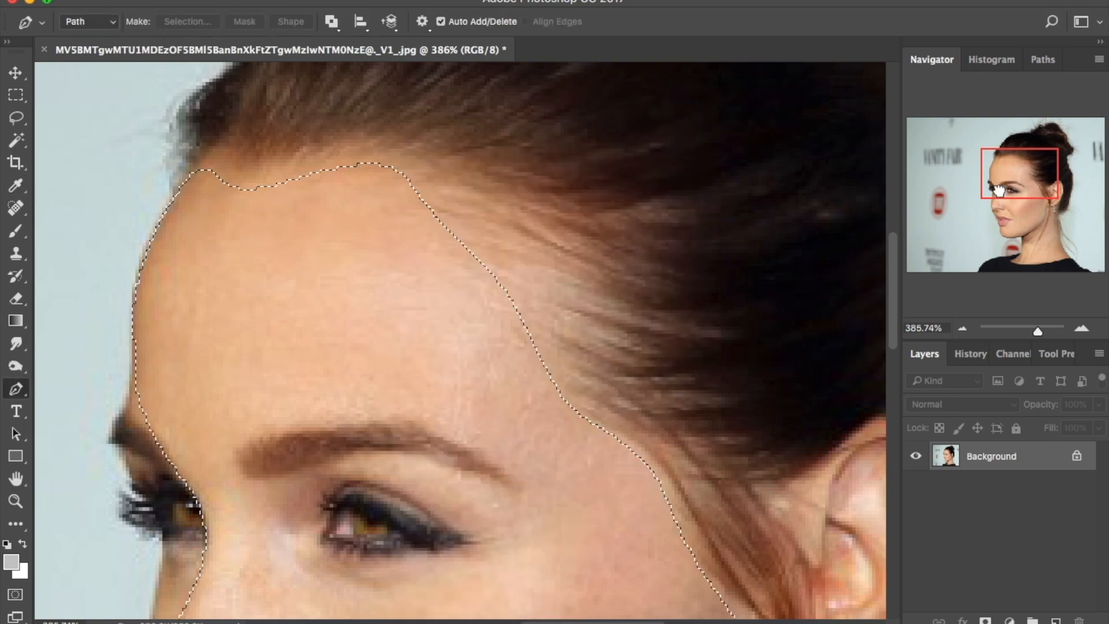
pyautogui.scroll(-5, 227, 237)
pyautogui.click(16, 118)
pyautogui.rightClick(519, 309)
pyautogui.click(622, 430)
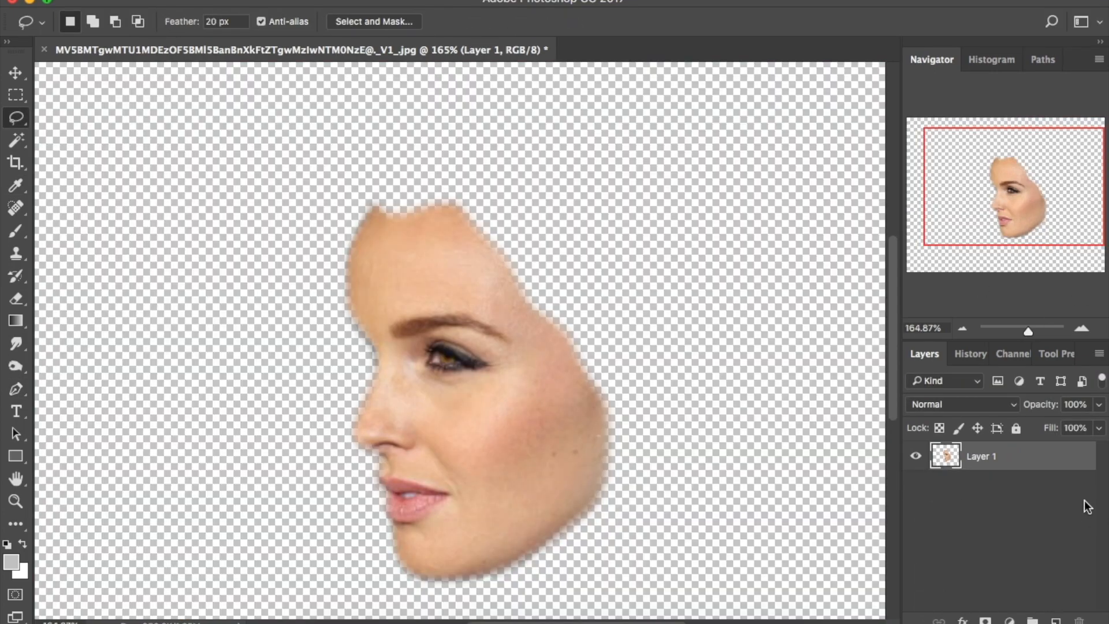
pyautogui.scroll(8, 431, 355)
# Pen-trace the profile's eye and delete it to transparency
pyautogui.press('p')
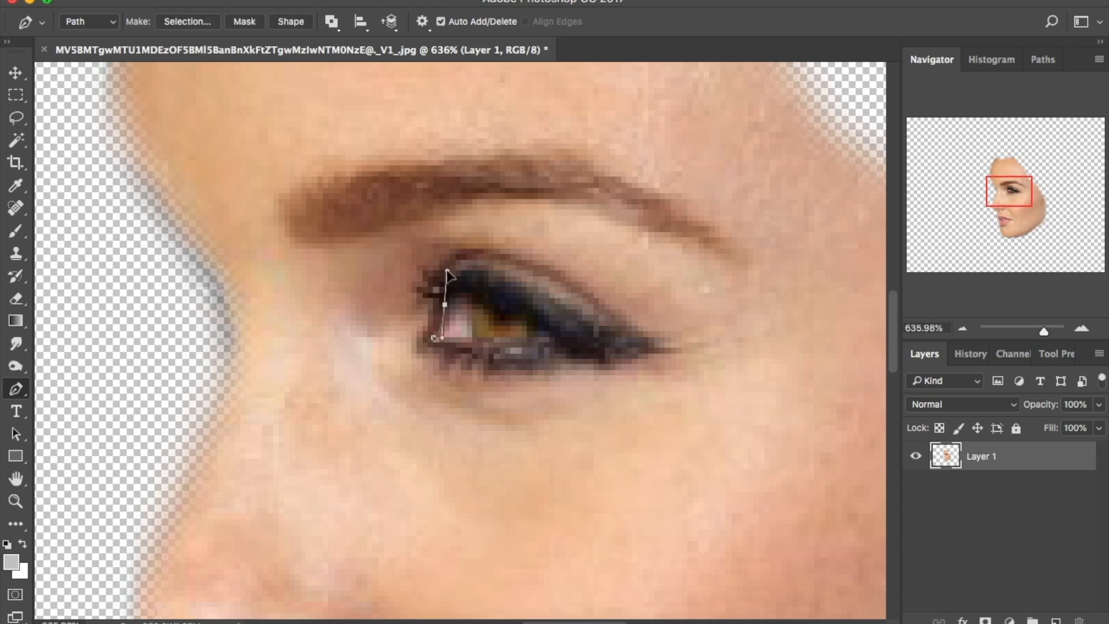
pyautogui.click(434, 339)
pyautogui.rightClick(485, 318)
pyautogui.click(594, 388)
pyautogui.press('Return')
pyautogui.press('Delete')
pyautogui.press('super+d')
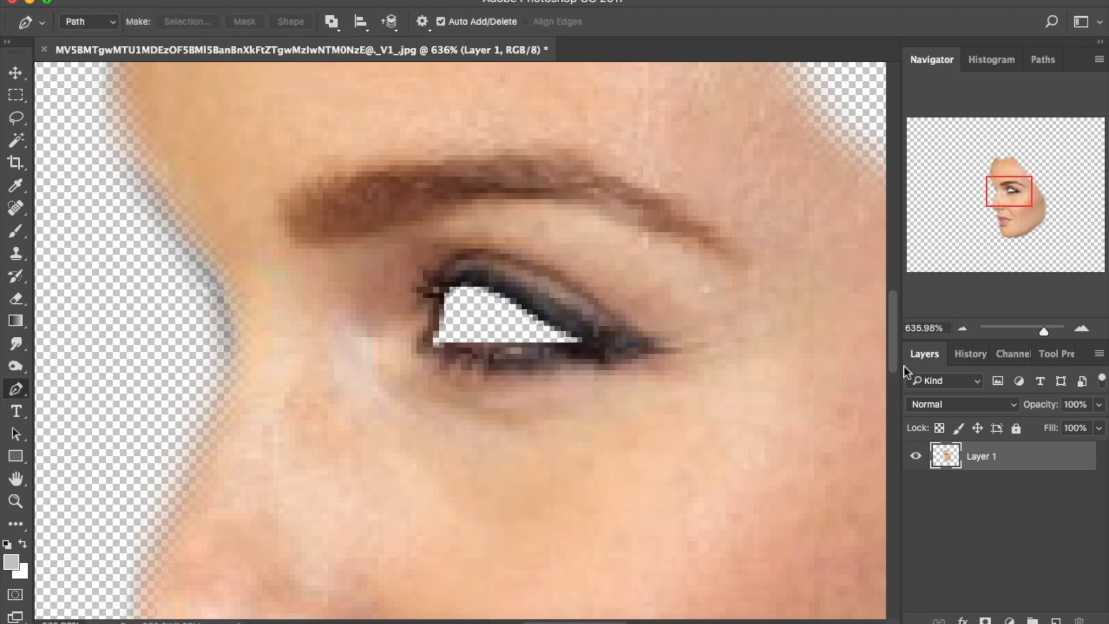
# Trace and delete the remaining outer corner of the eye
pyautogui.moveTo(1043, 331); pyautogui.dragTo(1049, 331)
pyautogui.moveTo(634, 341); pyautogui.dragTo(744, 309)
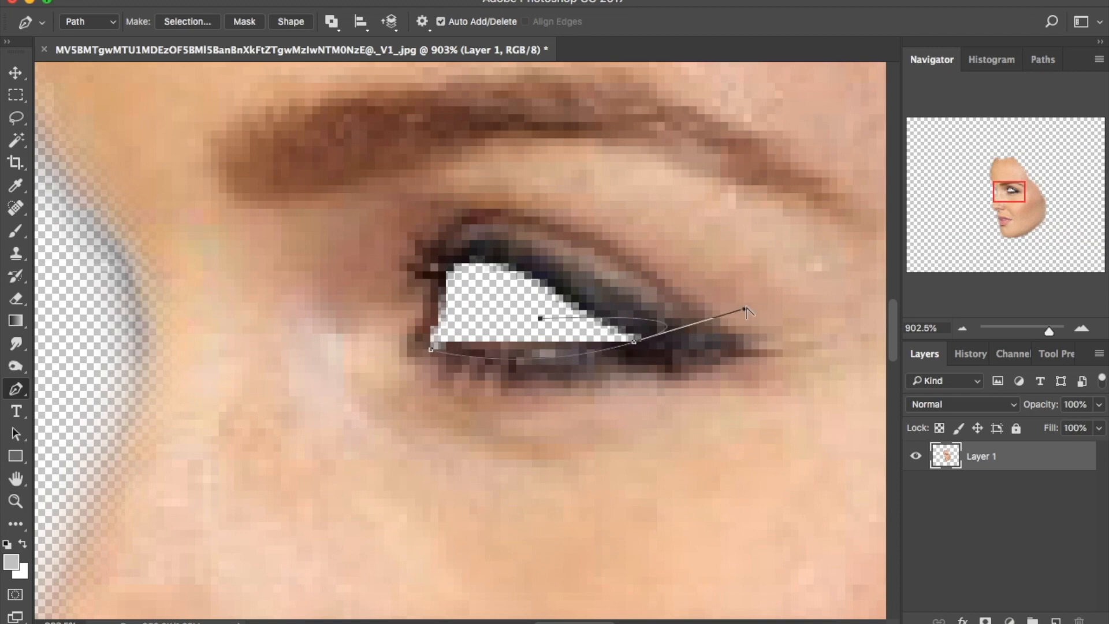
pyautogui.click(431, 350)
pyautogui.rightClick(504, 338)
pyautogui.click(578, 414)
pyautogui.press('Return')
pyautogui.press('Delete')
pyautogui.press('super+d')
pyautogui.moveTo(1049, 331); pyautogui.dragTo(1024, 335)
# Save the profile face as camilla right.png in the skin folder
pyautogui.click(153, 1)
pyautogui.click(183, 157)
pyautogui.click(583, 410)
pyautogui.click(459, 517)
pyautogui.click(613, 176)
pyautogui.click(655, 46)
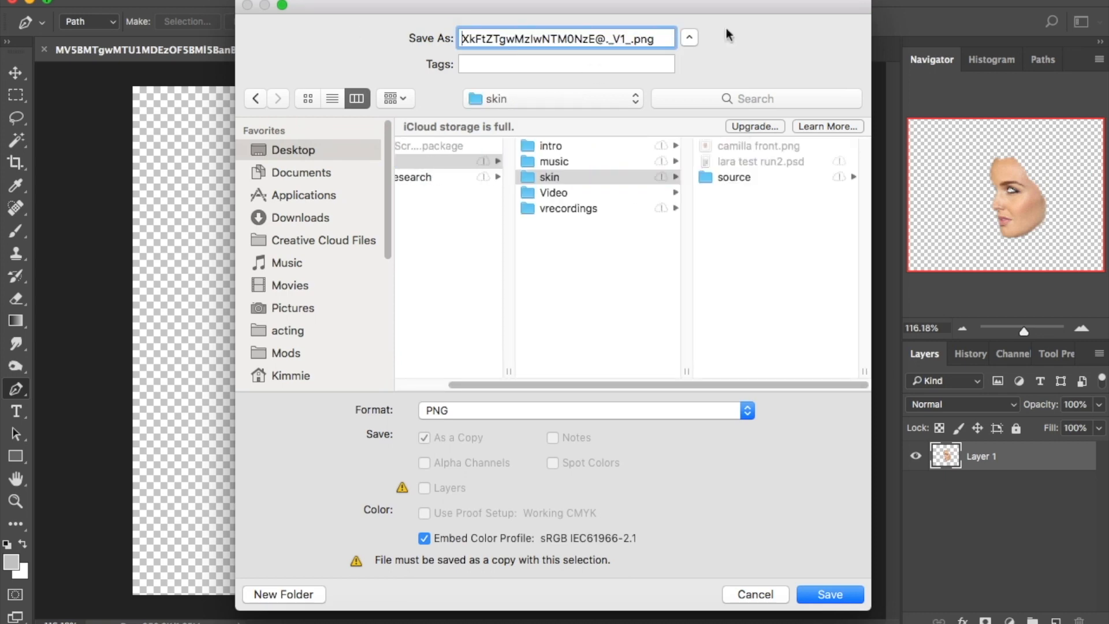
pyautogui.write('camil')
pyautogui.click(816, 588)
pyautogui.click(638, 179)
# Flip the face horizontally
pyautogui.click(153, 1)
pyautogui.moveTo(231, 364)
pyautogui.click(462, 559)
# Save the flipped face as camilla left PNG in skin, then set a new document's width to 3840 px
pyautogui.click(153, 1)
pyautogui.click(231, 157)
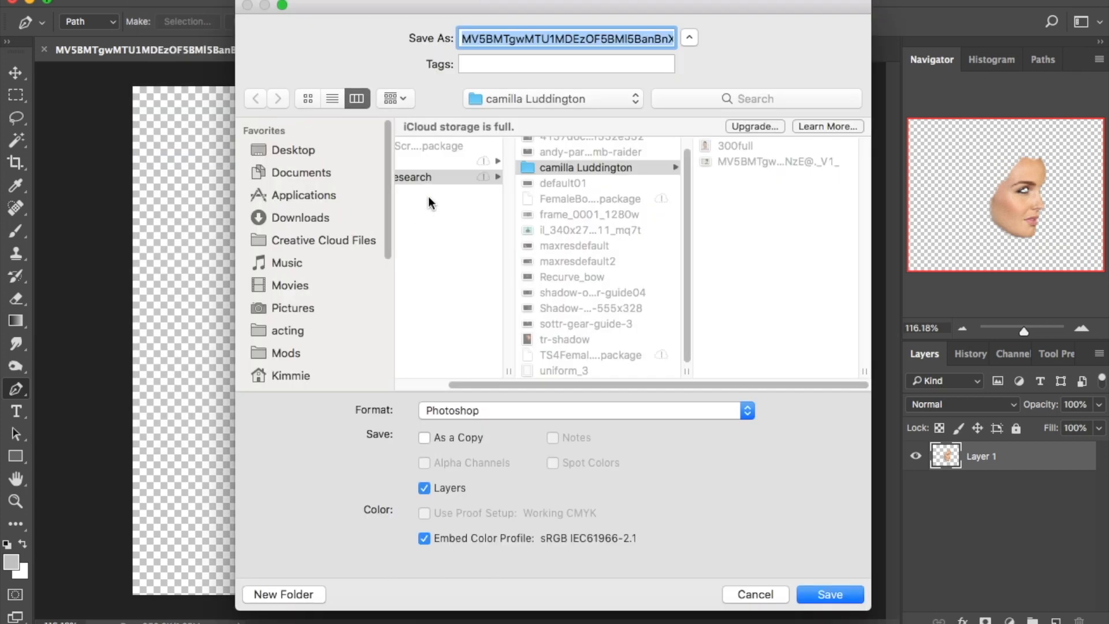
pyautogui.click(347, 150)
pyautogui.click(439, 160)
pyautogui.click(612, 178)
pyautogui.click(579, 36)
pyautogui.write('camilla left')
pyautogui.click(577, 411)
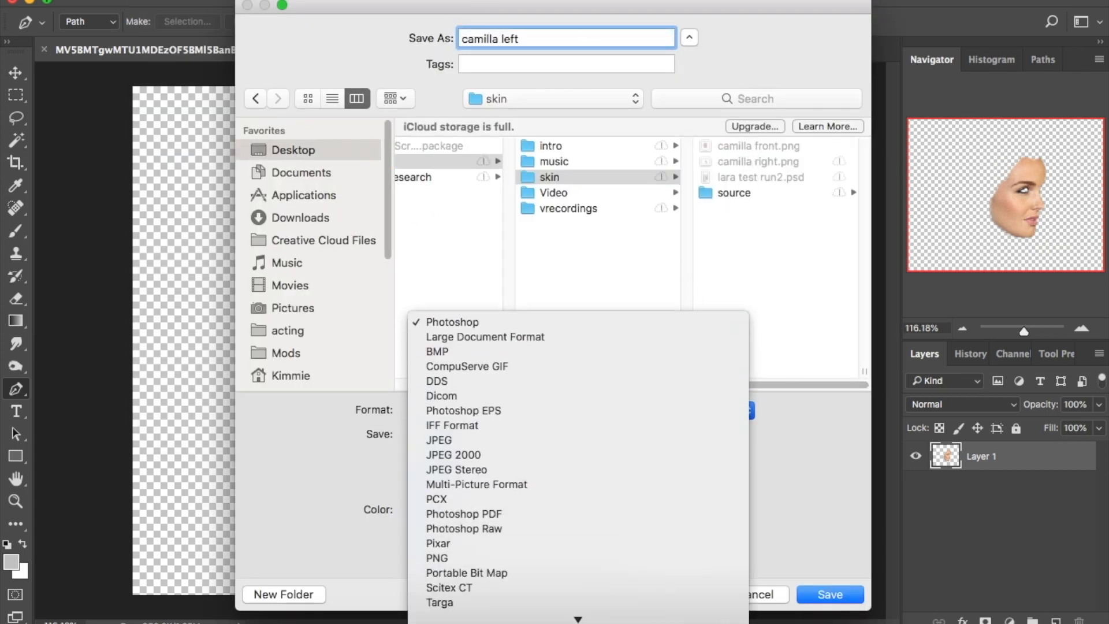
pyautogui.click(462, 594)
pyautogui.press('Return')
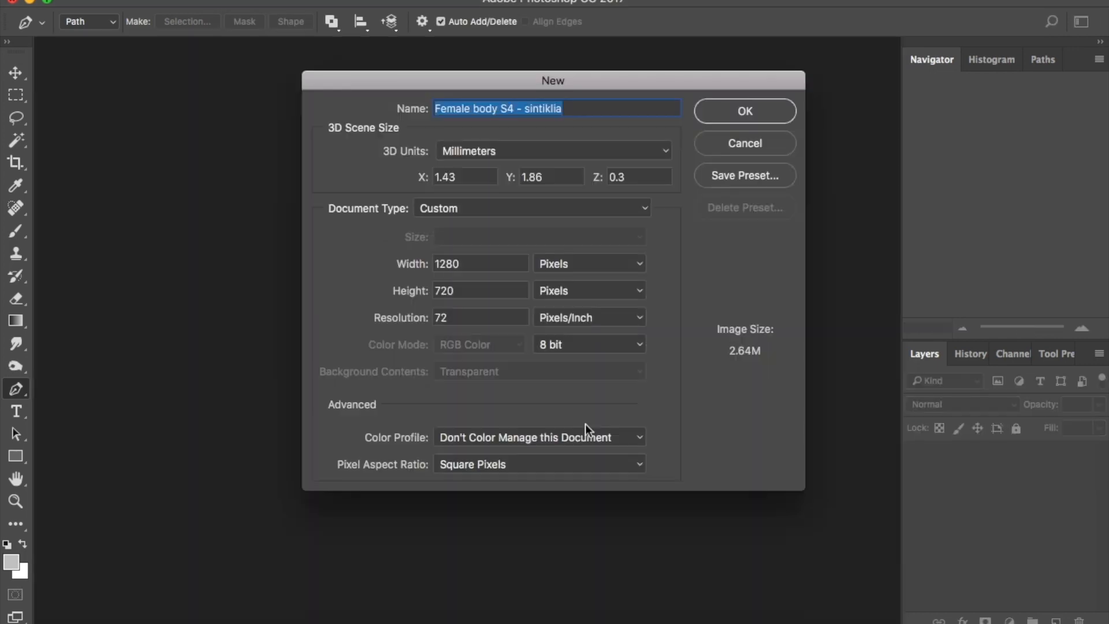
pyautogui.doubleClick(462, 263)
pyautogui.write('3840')
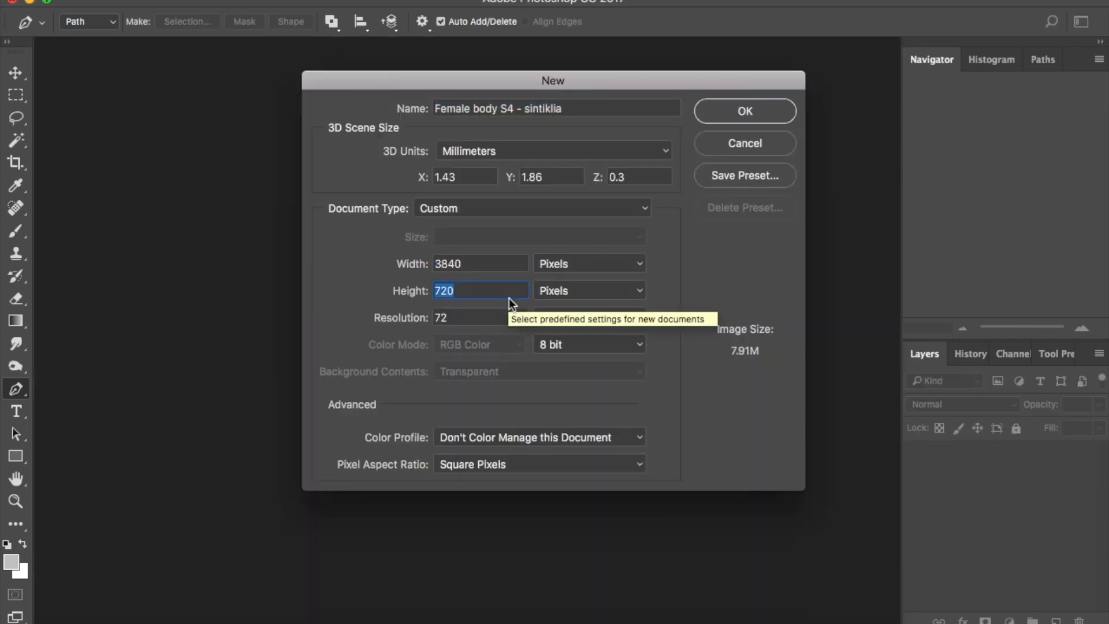
pyautogui.write('2160')
# Load the Female body S4 model and set the scene render style to Unlit Texture
pyautogui.click(751, 121)
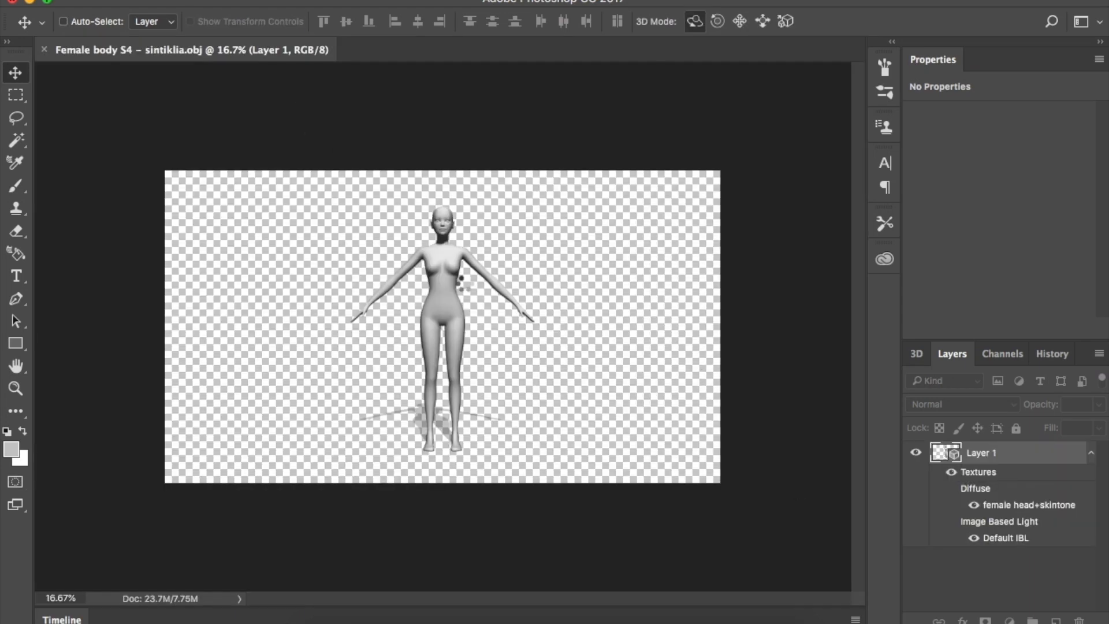
pyautogui.click(470, 218)
pyautogui.scroll(10, 448, 219)
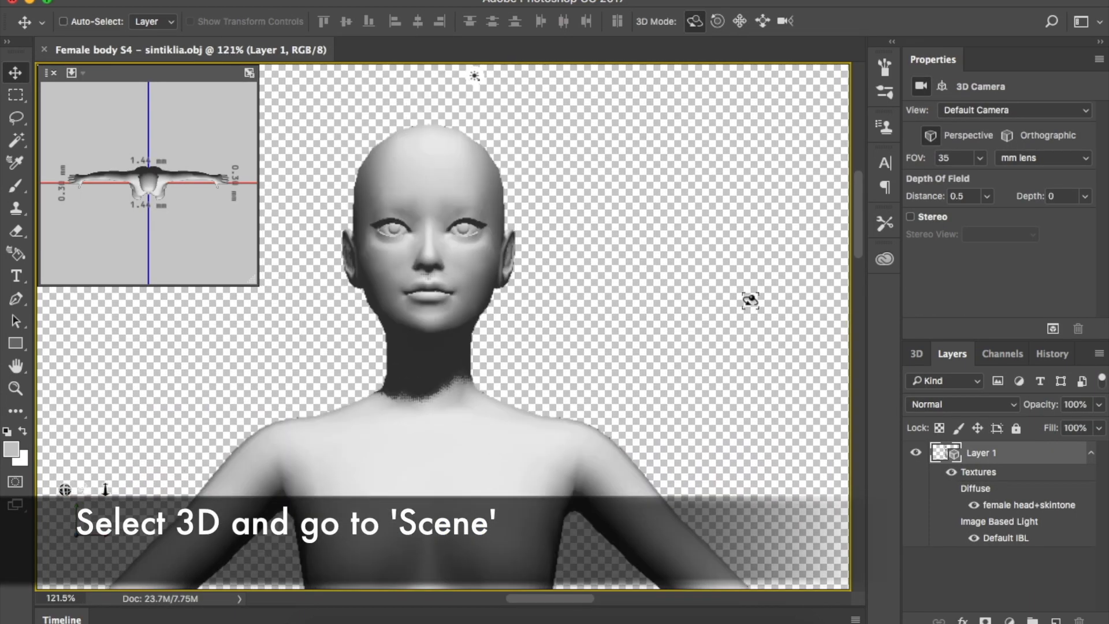
pyautogui.click(915, 355)
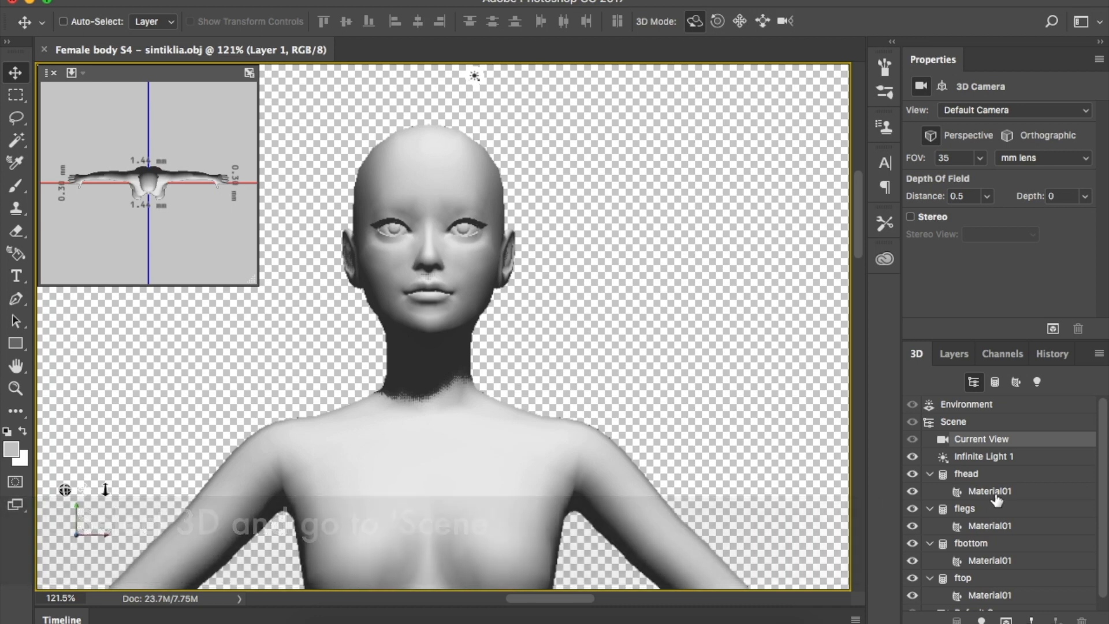
pyautogui.click(953, 421)
pyautogui.click(1060, 151)
pyautogui.click(1072, 164)
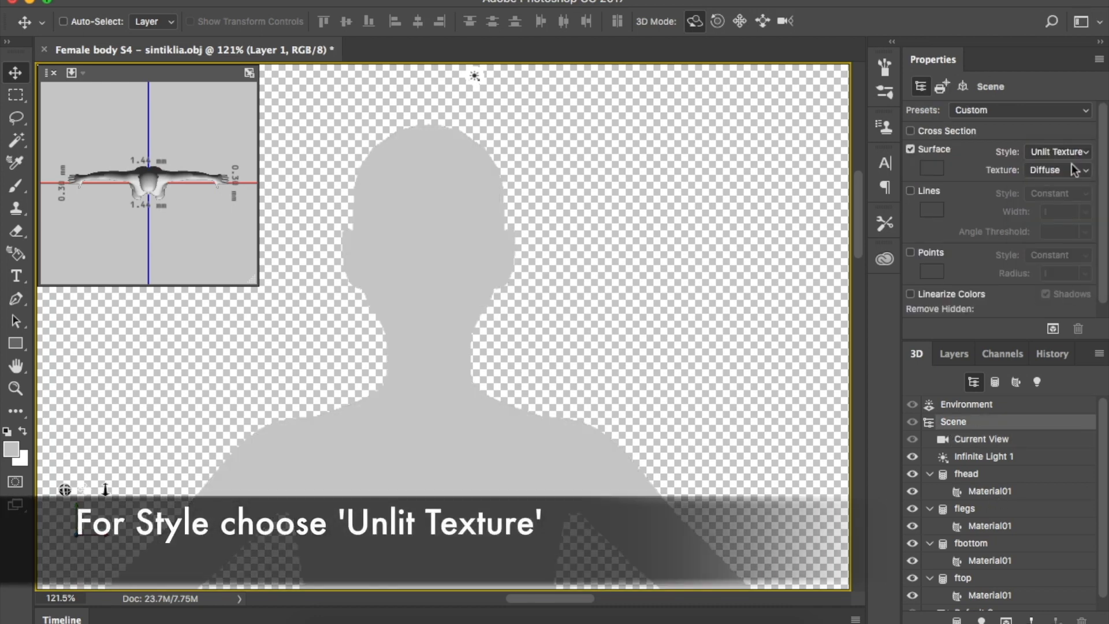
# Replace the head's diffuse texture with the default Sim skin and open it for editing
pyautogui.click(980, 491)
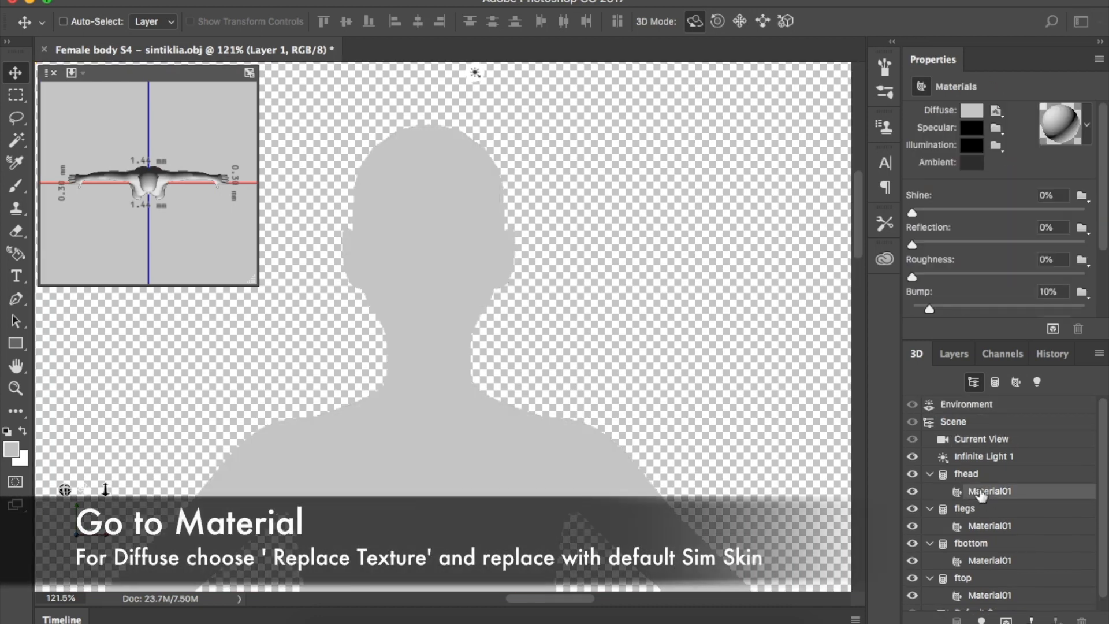
pyautogui.click(996, 110)
pyautogui.click(1010, 174)
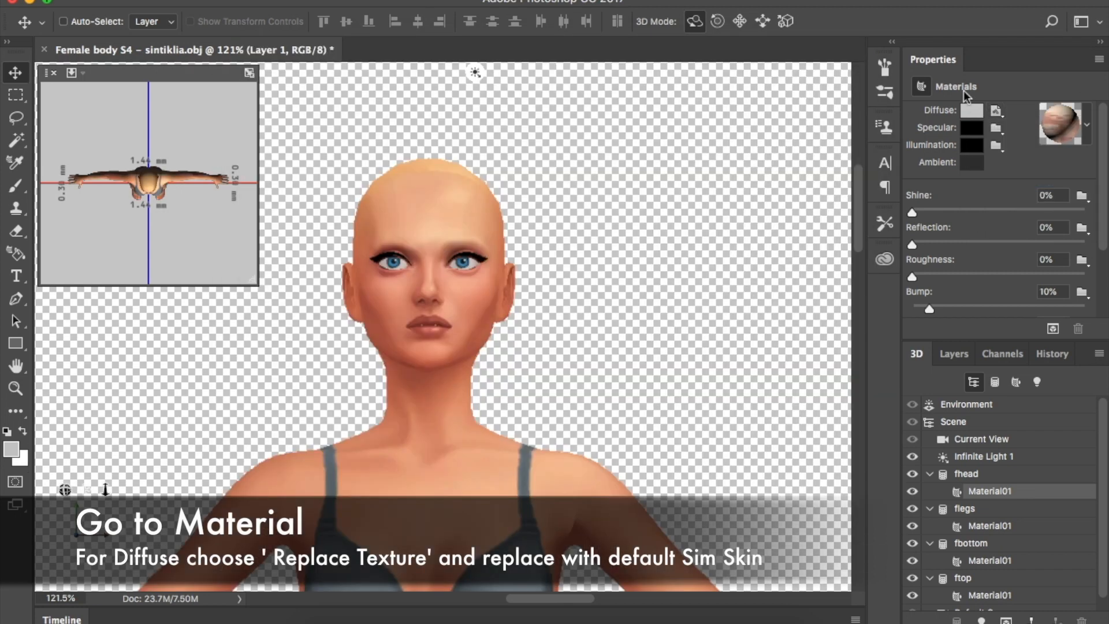
pyautogui.click(996, 109)
pyautogui.click(1015, 122)
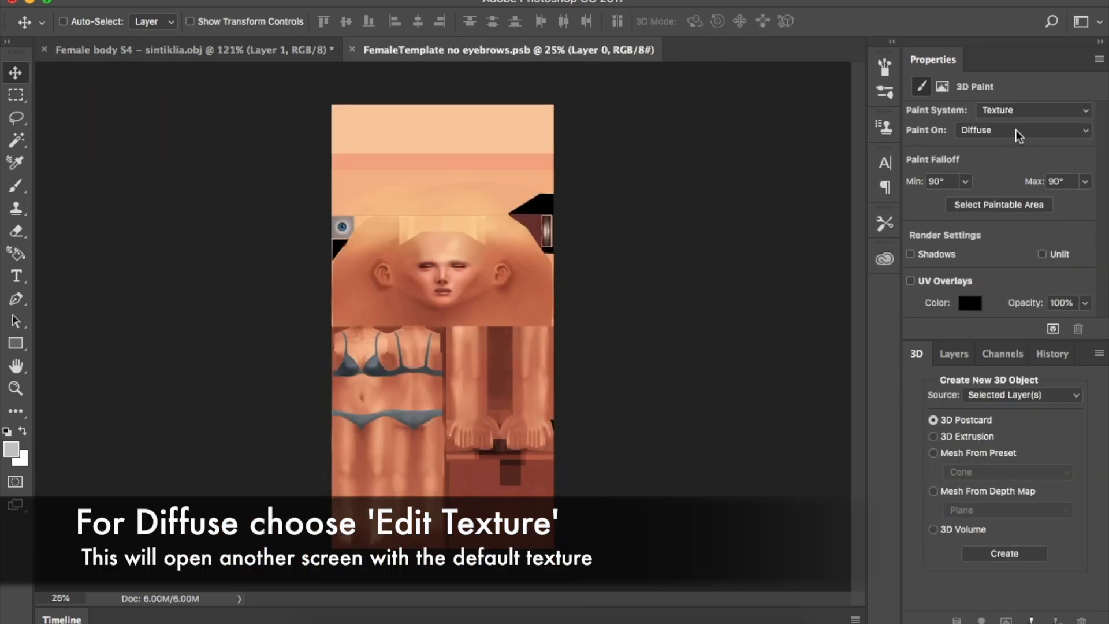
# Add a blank layer to the skin texture and open camilla right.png from the skin folder
pyautogui.click(954, 352)
pyautogui.click(1056, 621)
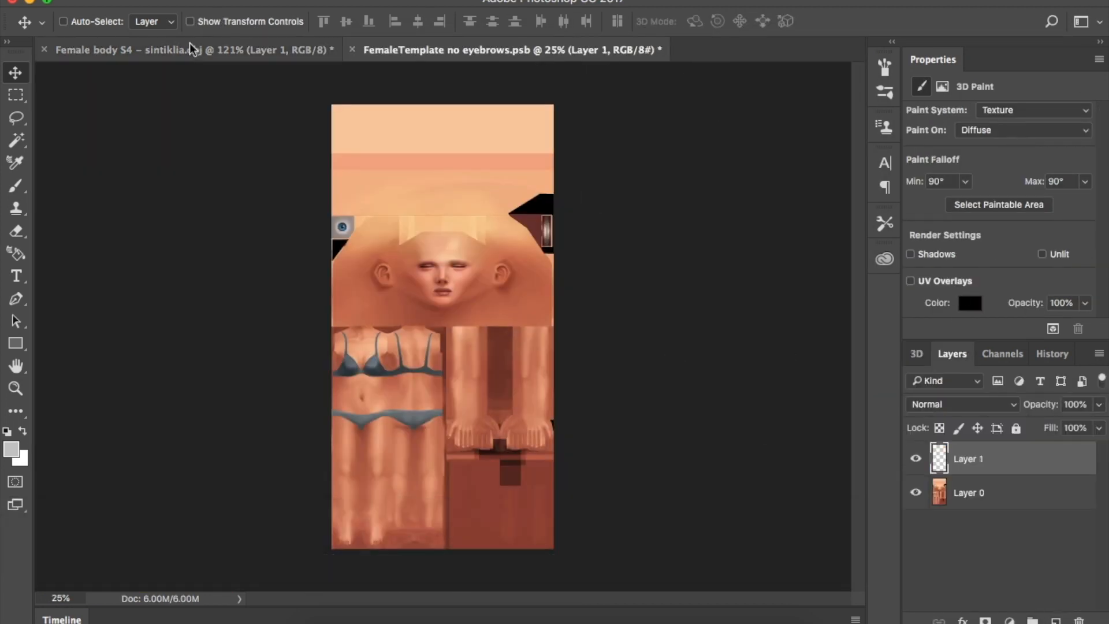
pyautogui.click(193, 49)
pyautogui.click(321, 621)
pyautogui.click(717, 92)
pyautogui.moveTo(760, 98); pyautogui.dragTo(581, 622)
# Orbit the model so the head faces left and drag the face cut-out over it as Layer 2
pyautogui.click(188, 49)
pyautogui.moveTo(442, 338); pyautogui.dragTo(472, 414)
pyautogui.click(670, 51)
pyautogui.moveTo(407, 241)
pyautogui.mouseDown()
pyautogui.moveTo(257, 46)
pyautogui.moveTo(422, 236)
pyautogui.mouseUp()
pyautogui.moveTo(495, 421); pyautogui.dragTo(418, 314)
pyautogui.click(191, 1)
pyautogui.click(235, 347)
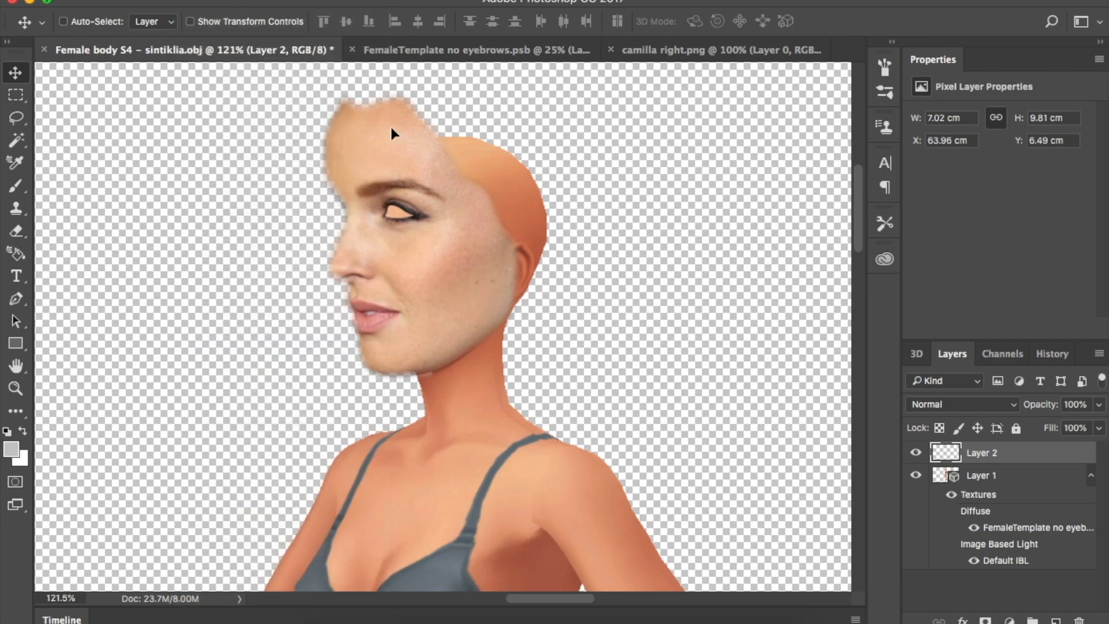
# Scale the face to about 70%, rotate it and move it onto the 3D head
pyautogui.moveTo(322, 88); pyautogui.dragTo(374, 175)
pyautogui.moveTo(475, 342); pyautogui.dragTo(431, 338)
pyautogui.moveTo(528, 409); pyautogui.dragTo(519, 417)
pyautogui.moveTo(407, 304); pyautogui.dragTo(411, 307)
pyautogui.scroll(5, 400, 293)
pyautogui.moveTo(438, 350); pyautogui.dragTo(438, 346)
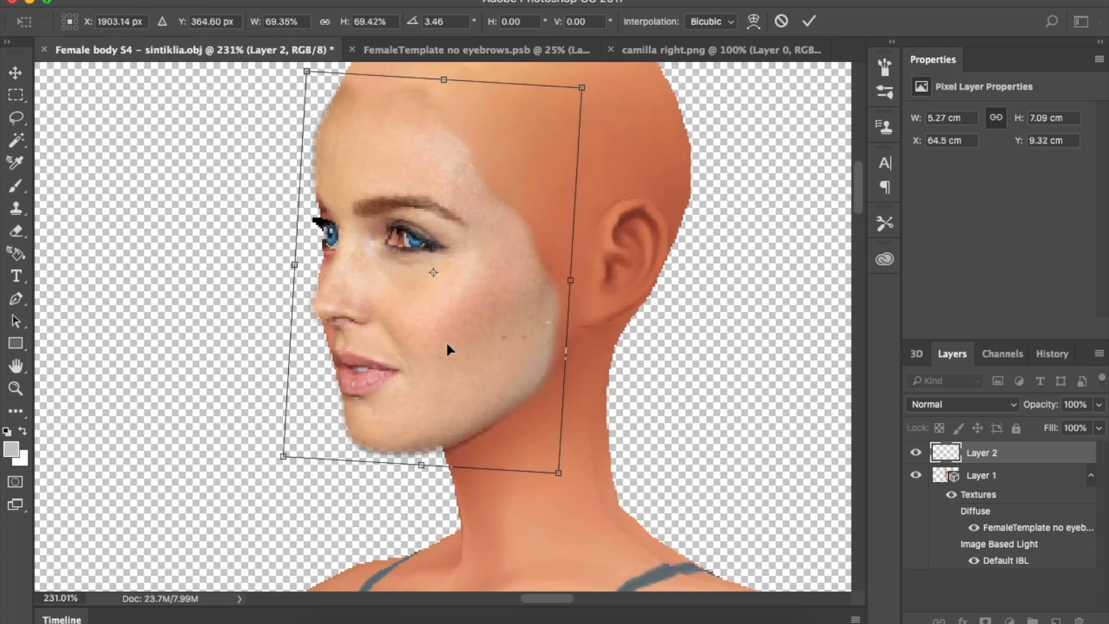
pyautogui.press('Return')
# Fine-tune the face position with slight model orbits and left/down arrow nudges
pyautogui.click(970, 477)
pyautogui.moveTo(658, 431); pyautogui.dragTo(659, 440)
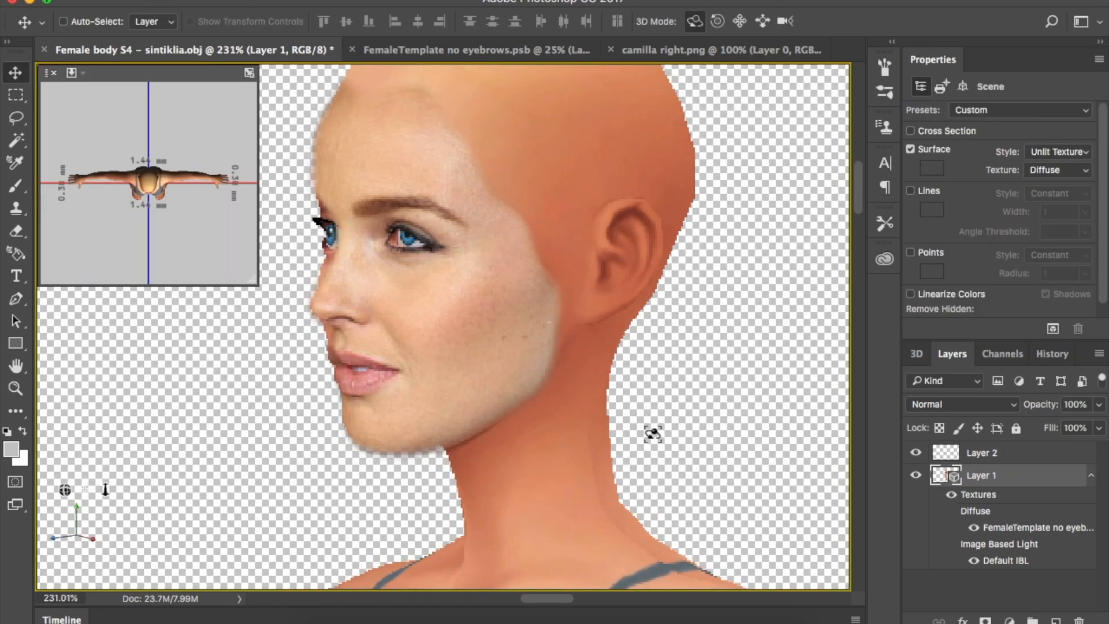
pyautogui.click(981, 453)
pyautogui.moveTo(505, 384); pyautogui.dragTo(508, 381)
pyautogui.press('Left')
pyautogui.press('Left')
pyautogui.press('Down')
pyautogui.press('Down')
pyautogui.click(971, 471)
pyautogui.moveTo(714, 452); pyautogui.dragTo(701, 453)
pyautogui.click(976, 454)
pyautogui.press('Left')
pyautogui.press('Left')
pyautogui.press('Left')
pyautogui.press('Down')
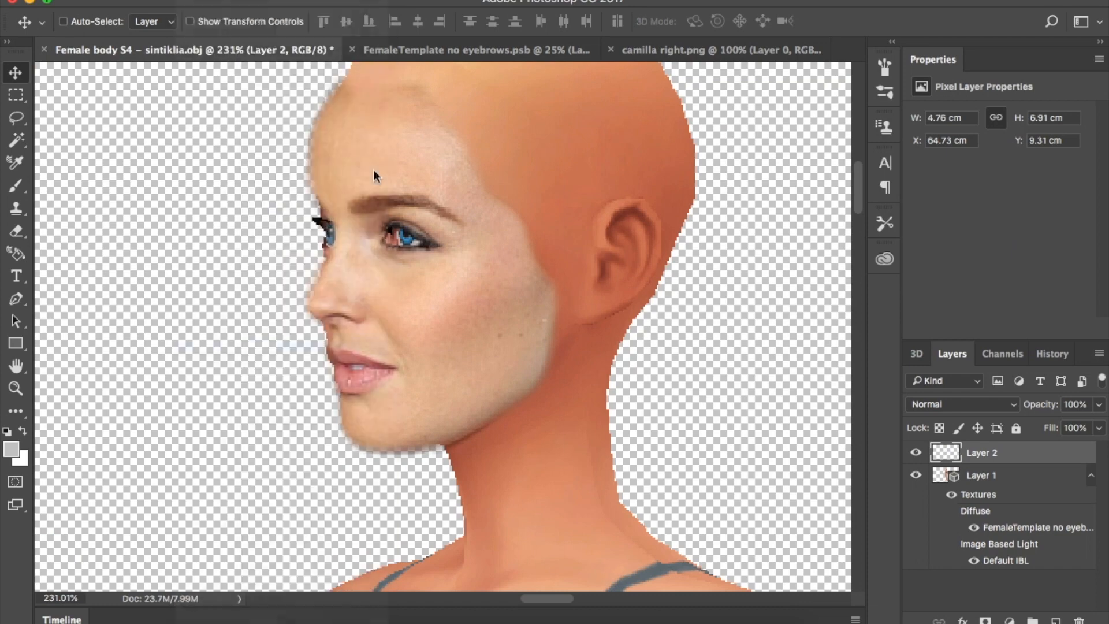
# Widen the face slightly with Free Transform, then open Liquify on it
pyautogui.hotkey('ctrl', 't')
pyautogui.press('Left')
pyautogui.press('Left')
pyautogui.press('Left')
pyautogui.press('Left')
pyautogui.press('Left')
pyautogui.press('Left')
pyautogui.press('Left')
pyautogui.moveTo(555, 266); pyautogui.dragTo(582, 265)
pyautogui.press('Return')
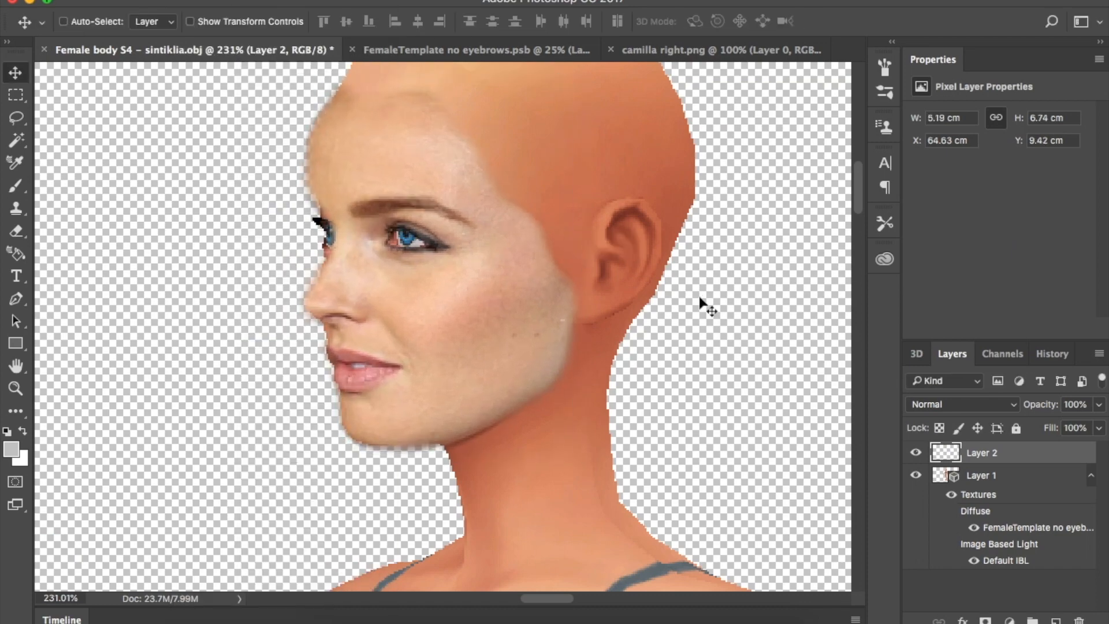
pyautogui.hotkey('ctrl', 'shift', 'x')
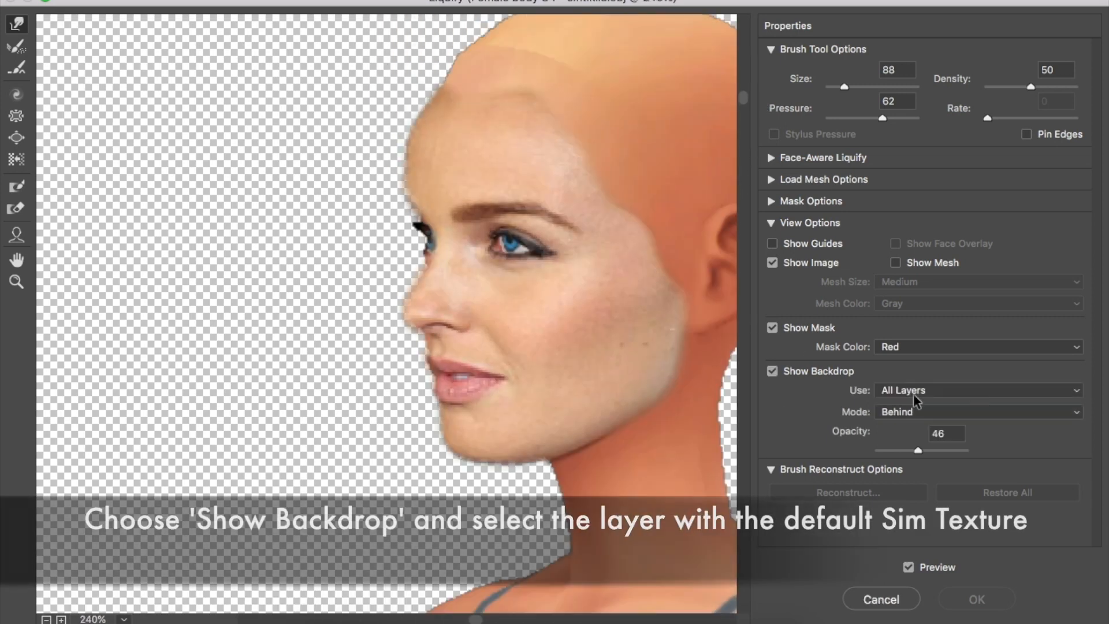
# Warp the left forehead edge inward against the 3D body backdrop and apply the Liquify
pyautogui.click(913, 392)
pyautogui.click(968, 407)
pyautogui.moveTo(921, 452); pyautogui.dragTo(999, 324)
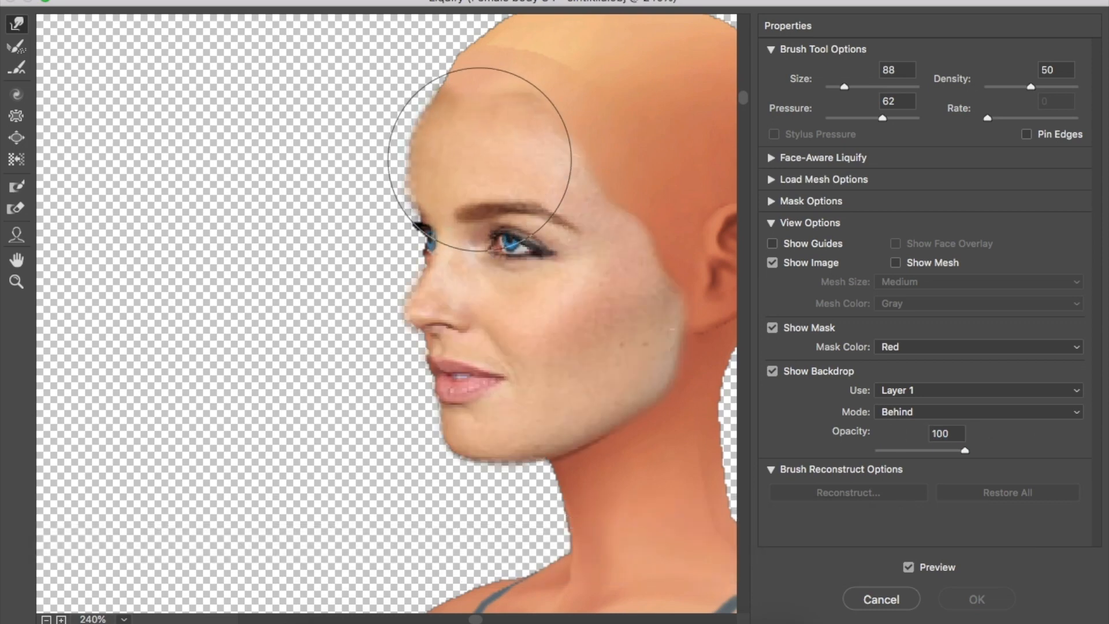
pyautogui.moveTo(495, 173); pyautogui.dragTo(503, 198)
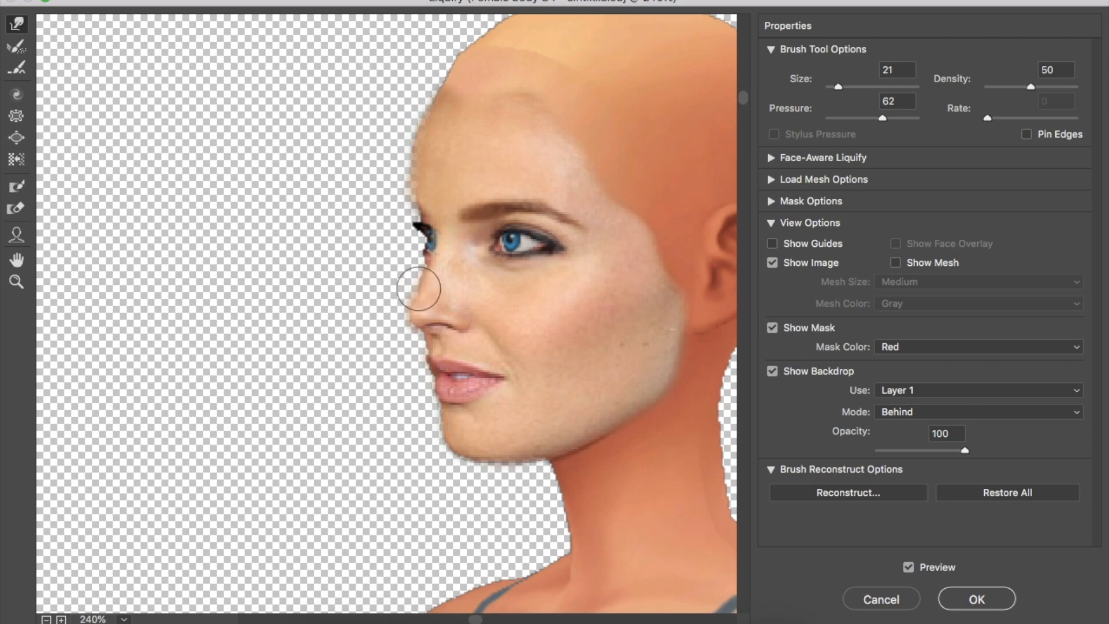
pyautogui.moveTo(959, 453); pyautogui.dragTo(923, 453)
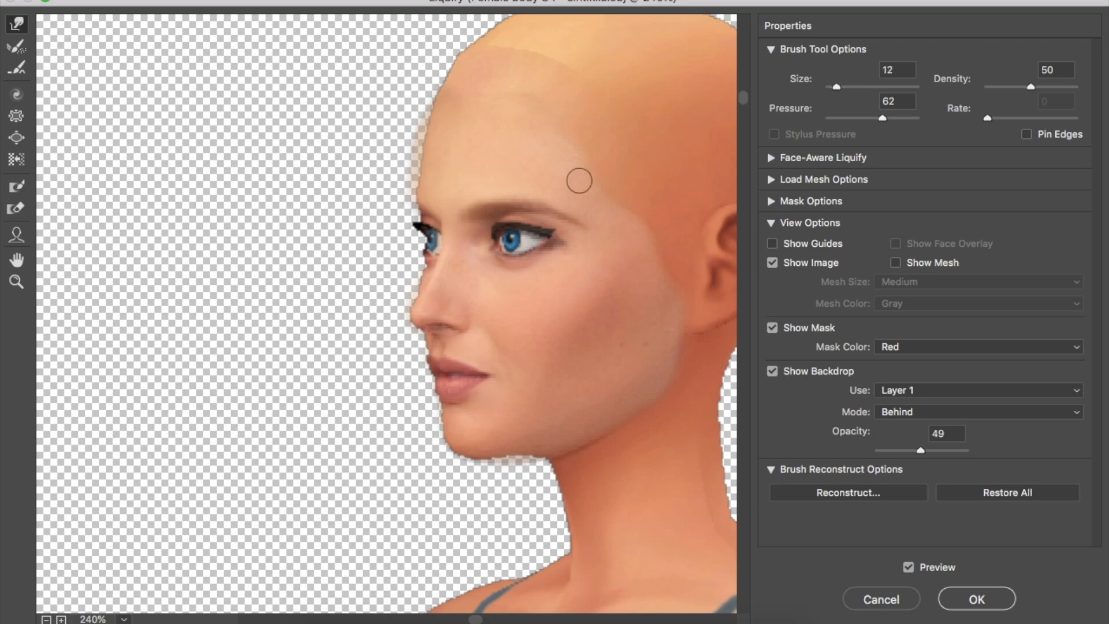
pyautogui.moveTo(921, 450); pyautogui.dragTo(989, 453)
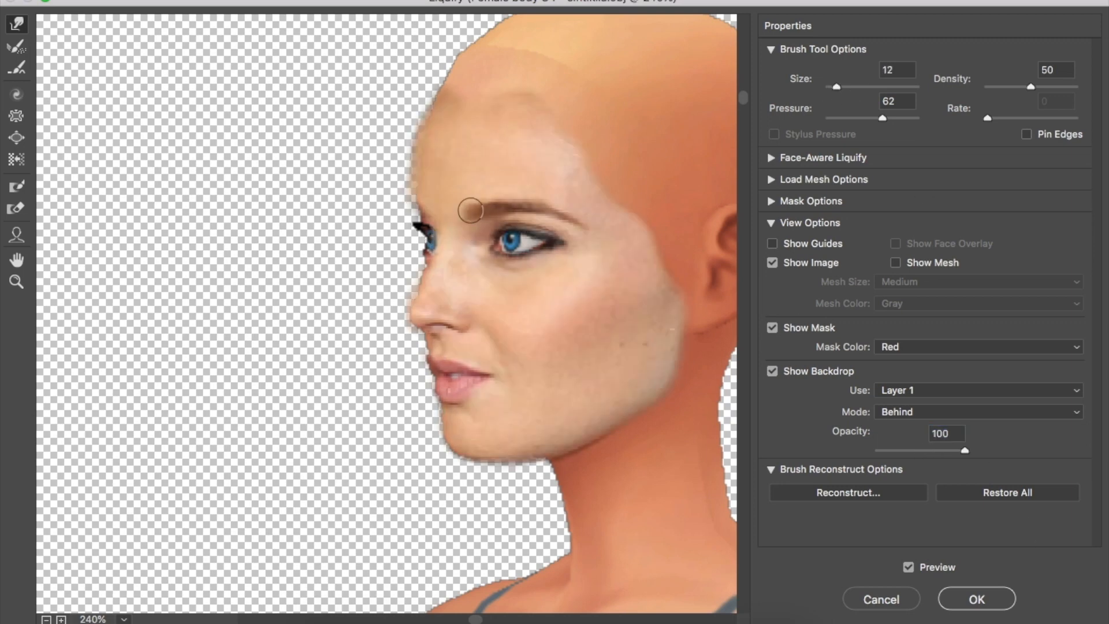
pyautogui.click(976, 599)
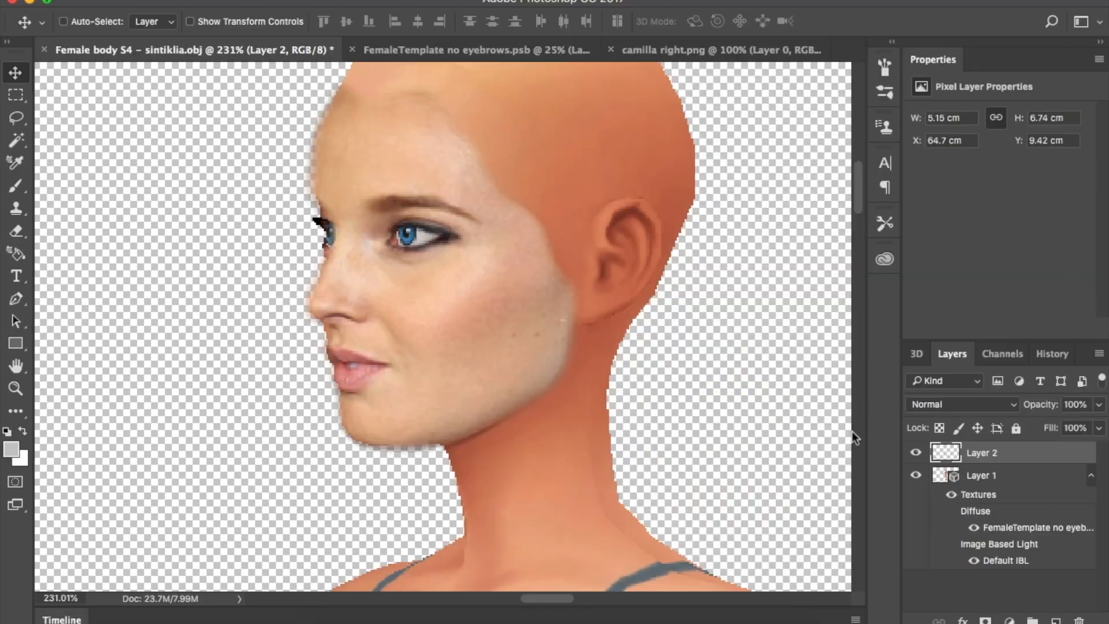
# Merge the right-side face down into the head and add a new layer to FemaleTemplate
pyautogui.rightClick(987, 462)
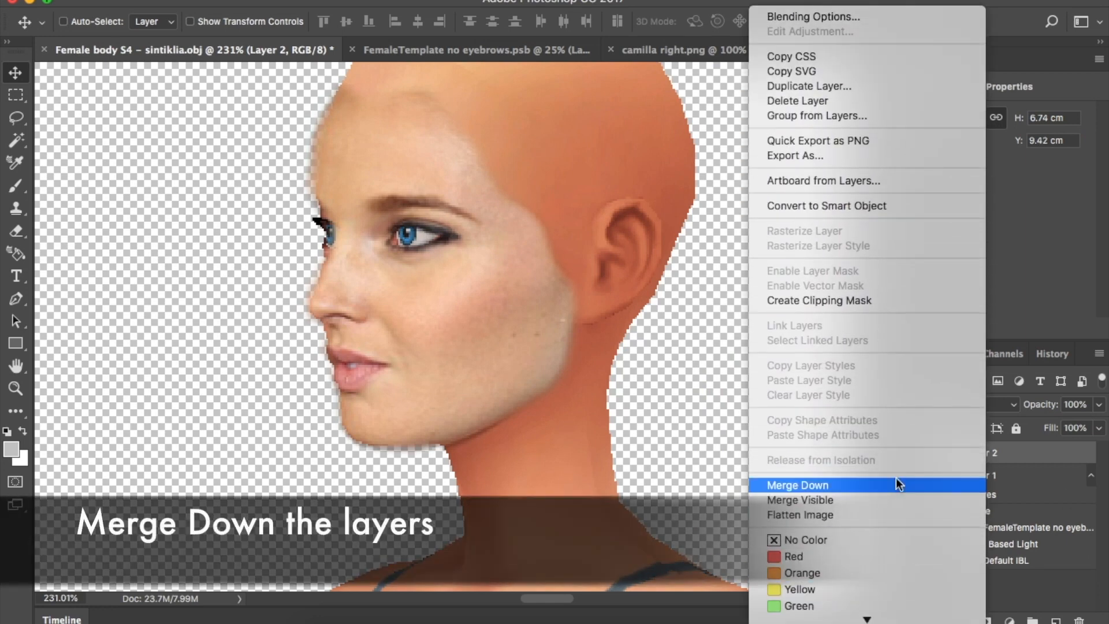
pyautogui.click(896, 477)
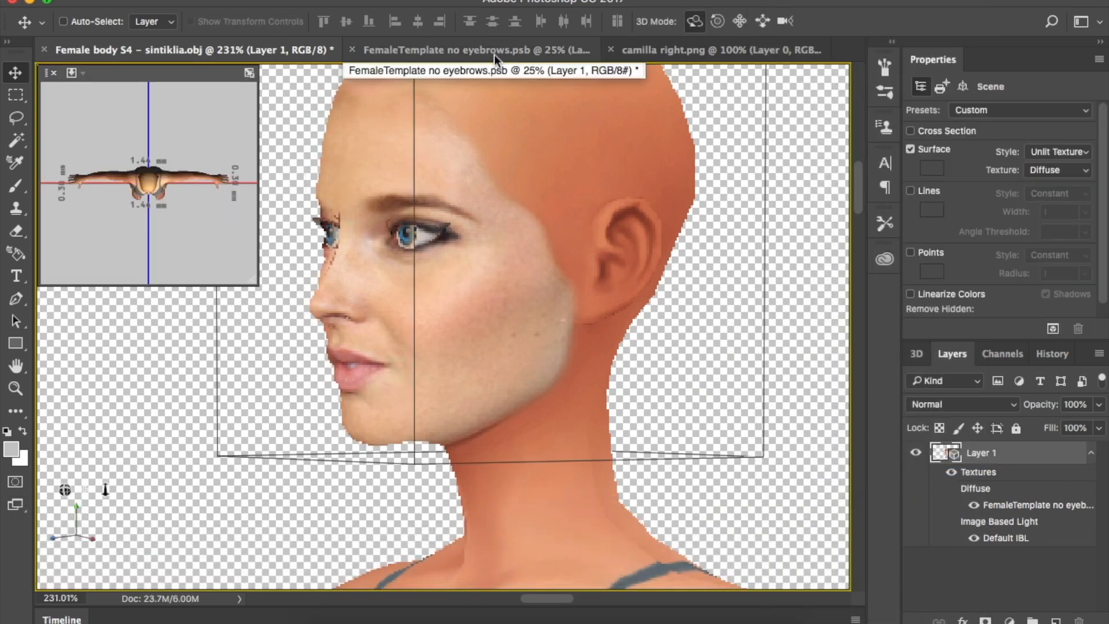
pyautogui.click(497, 50)
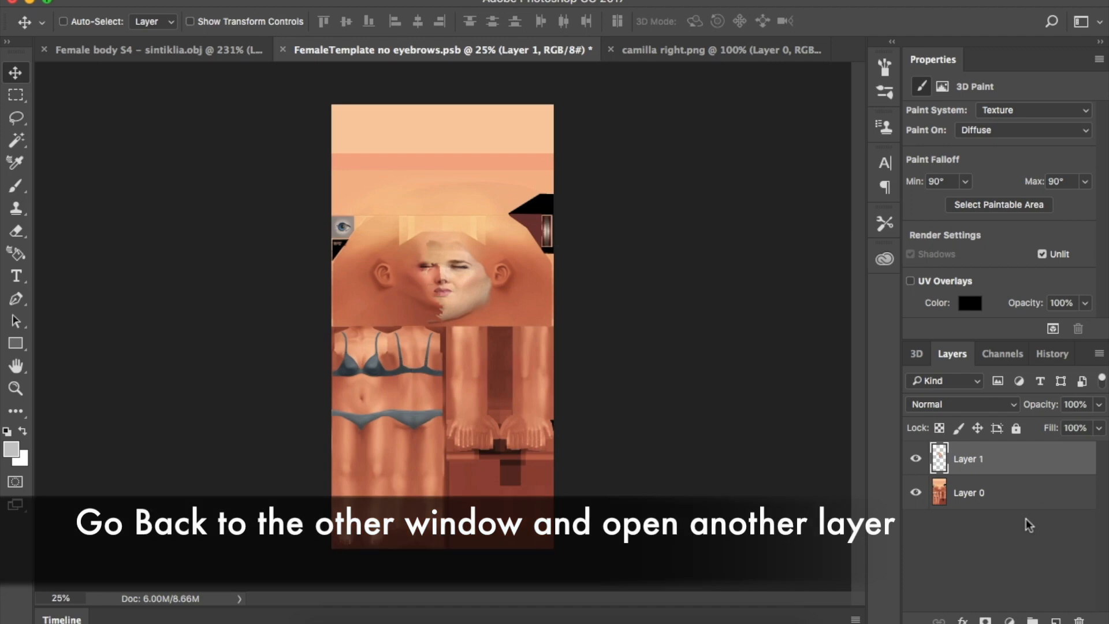
pyautogui.click(611, 49)
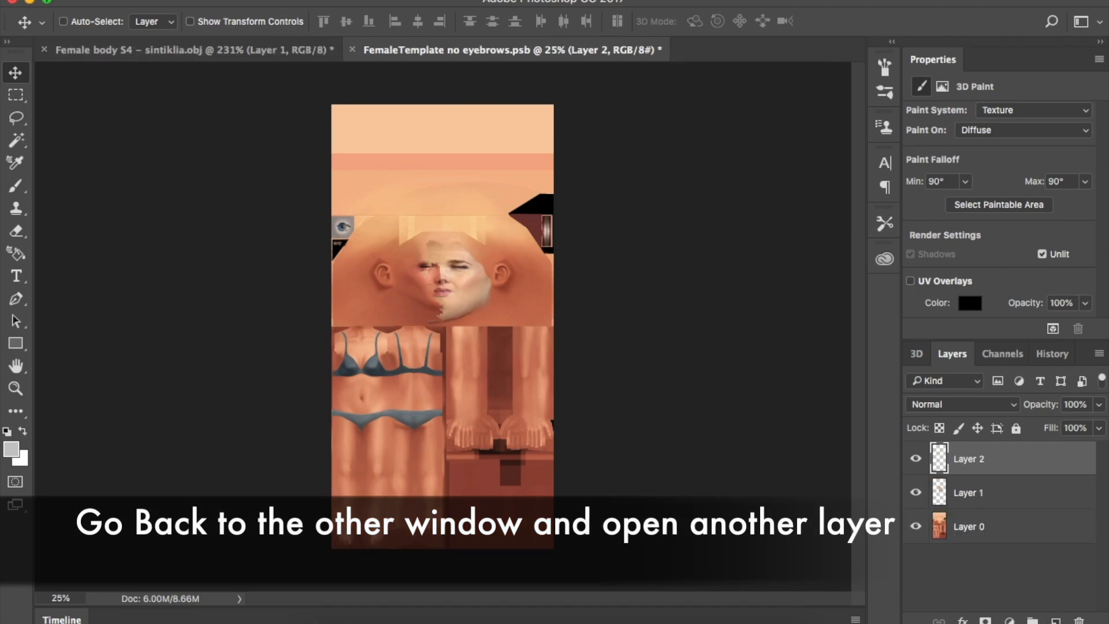
# Bring camilla left.png's face into Female body and turn the head to its other side
pyautogui.click(321, 622)
pyautogui.moveTo(770, 83); pyautogui.dragTo(738, 327)
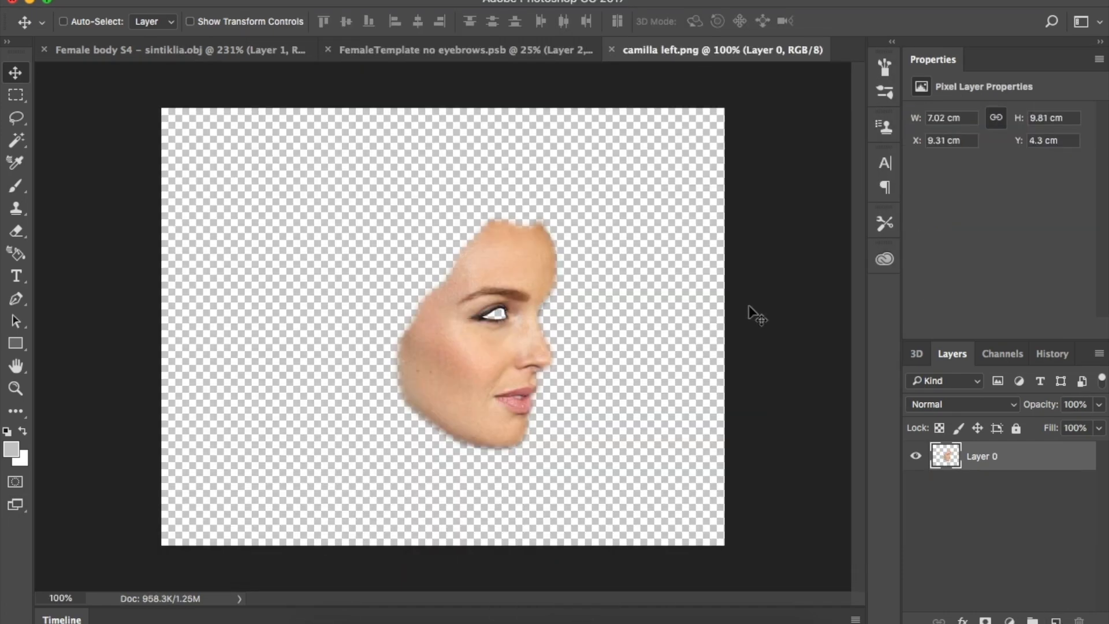
pyautogui.moveTo(456, 293); pyautogui.dragTo(619, 176)
pyautogui.click(982, 475)
pyautogui.moveTo(309, 490); pyautogui.dragTo(495, 489)
pyautogui.scroll(-2, 586, 395)
pyautogui.scroll(2, 586, 395)
# Move the left face onto the head, shrinking and rotating it to match the head's tilt
pyautogui.click(982, 453)
pyautogui.moveTo(682, 447); pyautogui.dragTo(477, 365)
pyautogui.press('super+t')
pyautogui.moveTo(266, 542); pyautogui.dragTo(409, 344)
pyautogui.moveTo(493, 238); pyautogui.dragTo(497, 401)
pyautogui.moveTo(665, 566); pyautogui.dragTo(698, 544)
pyautogui.moveTo(562, 433); pyautogui.dragTo(538, 437)
pyautogui.moveTo(702, 505); pyautogui.dragTo(689, 522)
# Fine-tune the left face's position, size and rotation, then commit the transform
pyautogui.press('Up')
pyautogui.press('Up')
pyautogui.press('Up')
pyautogui.press('Up')
pyautogui.press('Up')
pyautogui.press('Up')
pyautogui.press('Right')
pyautogui.press('Right')
pyautogui.press('Right')
pyautogui.moveTo(387, 164); pyautogui.dragTo(379, 144)
pyautogui.moveTo(538, 399); pyautogui.dragTo(545, 408)
pyautogui.moveTo(700, 523); pyautogui.dragTo(694, 528)
pyautogui.moveTo(387, 159); pyautogui.dragTo(359, 140)
pyautogui.press('Return')
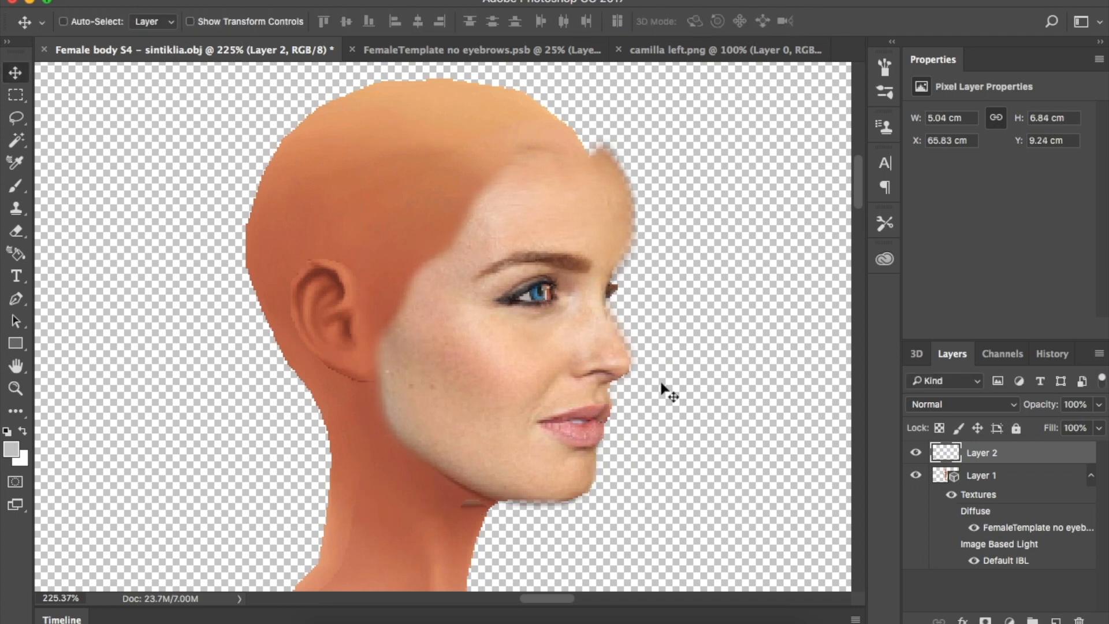
# Open Liquify on the face with Layer 1 shown as a semi-transparent backdrop
pyautogui.click(492, 116)
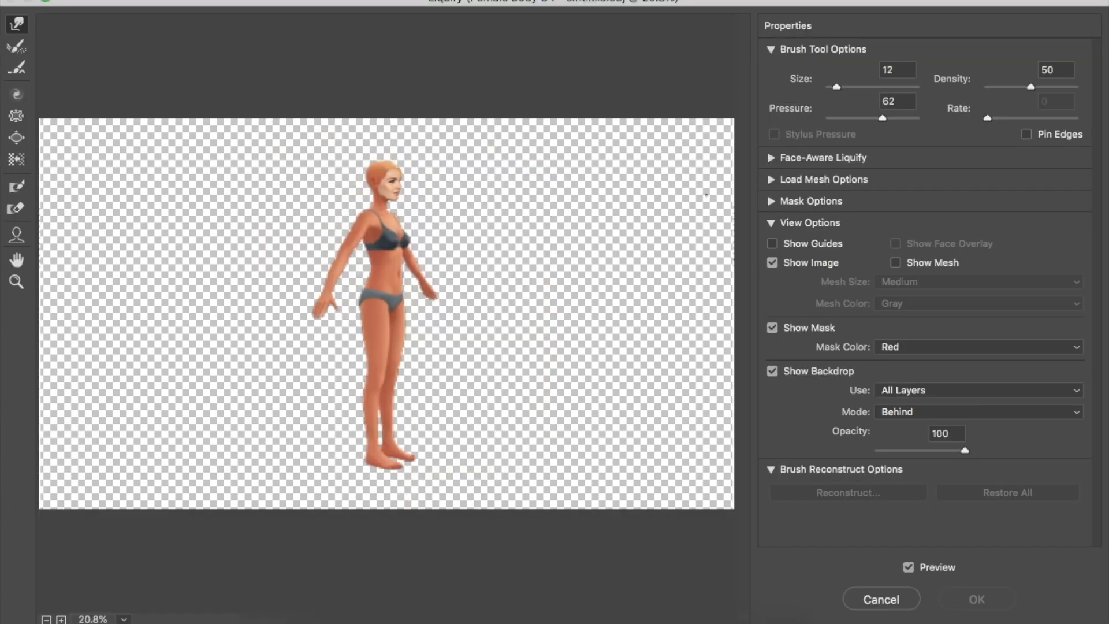
pyautogui.scroll(3, 400, 168)
pyautogui.scroll(10, 400, 168)
pyautogui.scroll(-5, 411, 181)
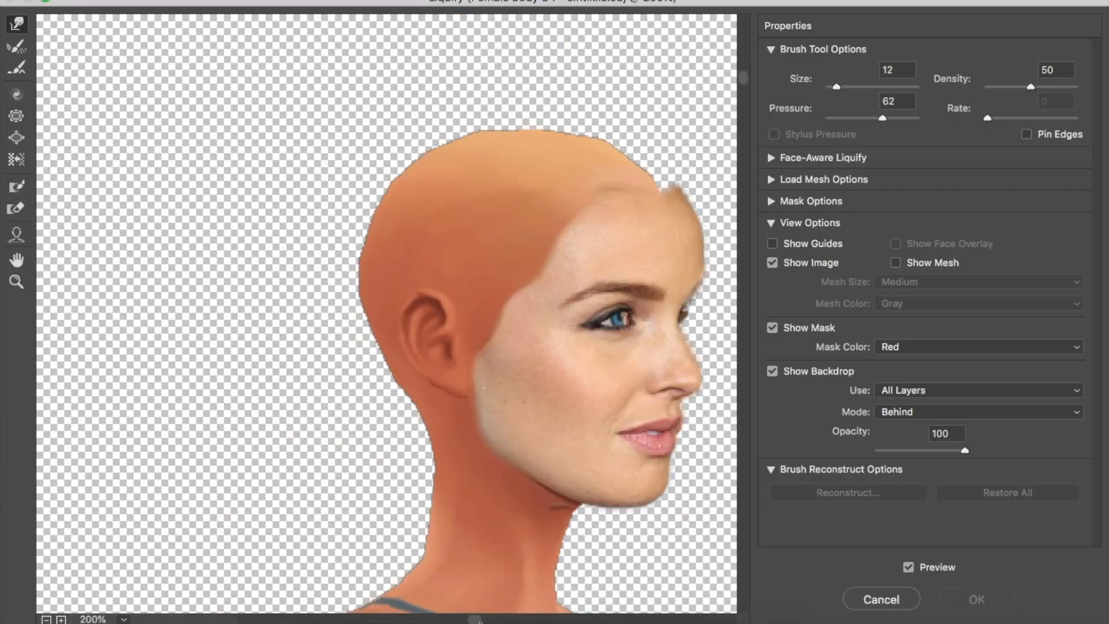
pyautogui.hscroll(5, 411, 181)
pyautogui.click(938, 391)
pyautogui.click(930, 402)
pyautogui.moveTo(965, 451)
pyautogui.mouseDown()
pyautogui.moveTo(911, 459)
pyautogui.moveTo(930, 464)
pyautogui.mouseUp()
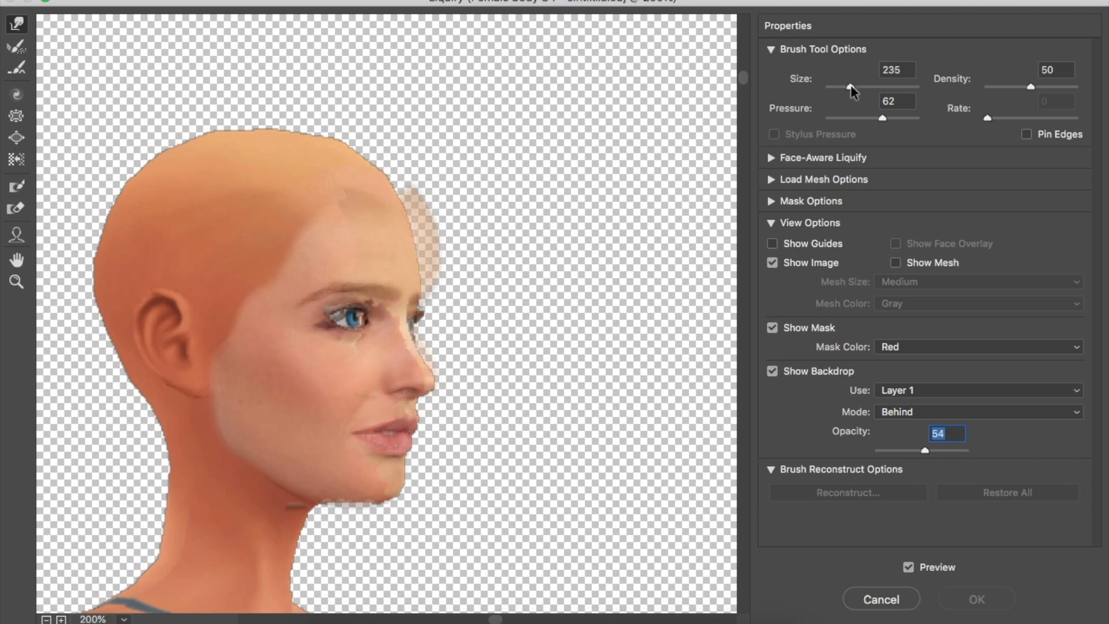
# Forward Warp the forehead and lips to match the head, redoing the lip warp once
pyautogui.moveTo(441, 263)
pyautogui.mouseDown()
pyautogui.moveTo(425, 187)
pyautogui.moveTo(457, 272)
pyautogui.moveTo(414, 232)
pyautogui.mouseUp()
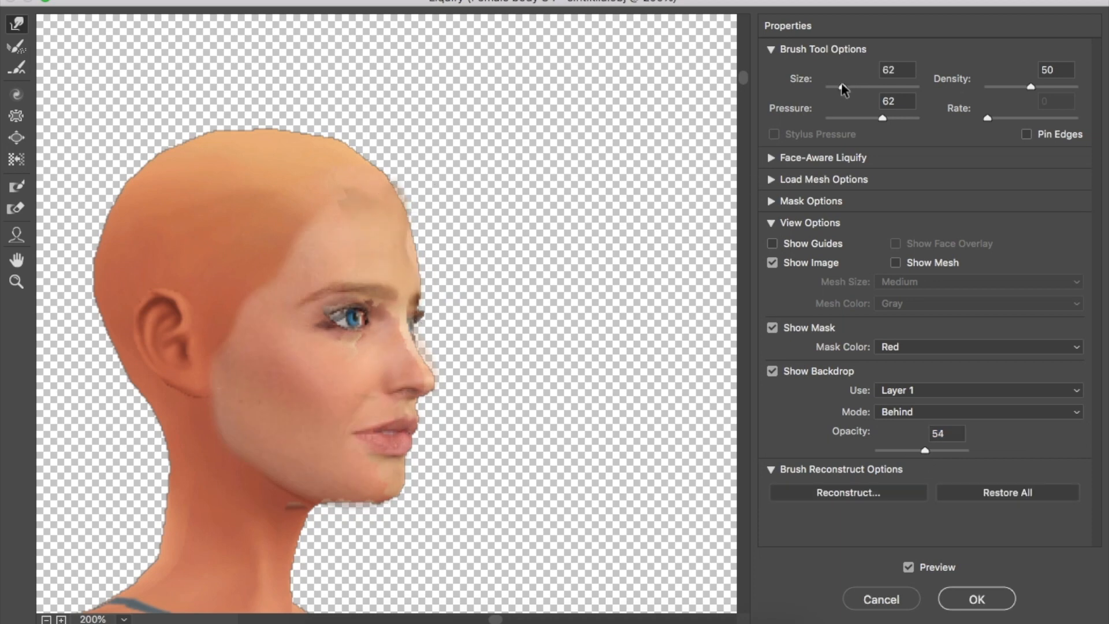
pyautogui.moveTo(389, 441); pyautogui.dragTo(424, 436)
pyautogui.press('super+z')
pyautogui.moveTo(925, 451); pyautogui.dragTo(965, 450)
pyautogui.moveTo(406, 449); pyautogui.dragTo(412, 429)
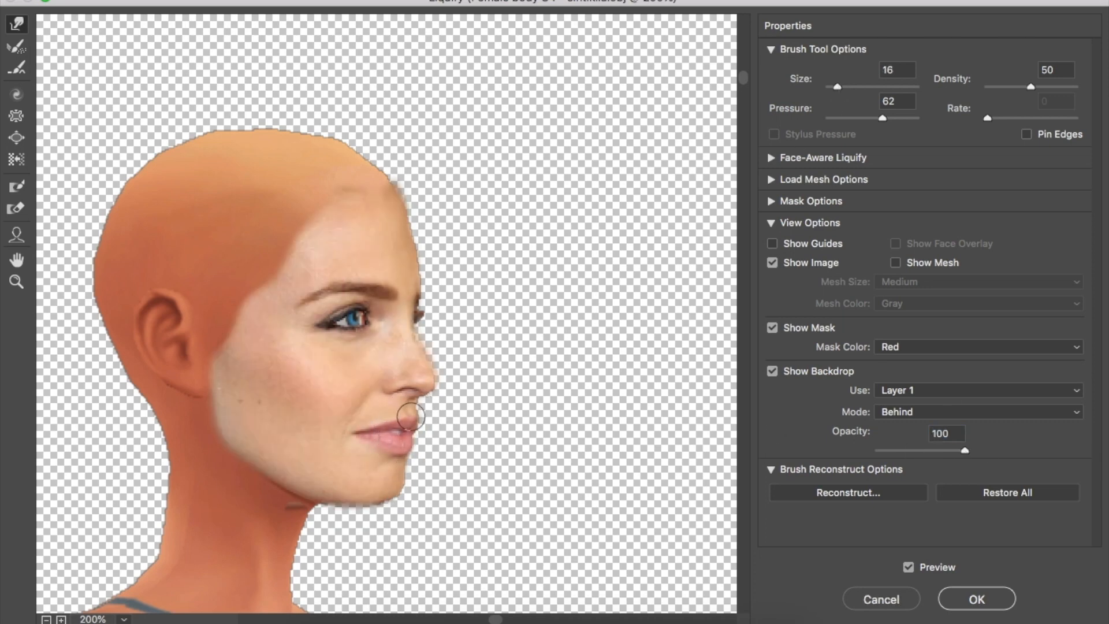
pyautogui.moveTo(962, 450); pyautogui.dragTo(926, 450)
# Warp the brow and eye area with a smaller brush, then apply the Liquify changes
pyautogui.moveTo(882, 118); pyautogui.dragTo(884, 119)
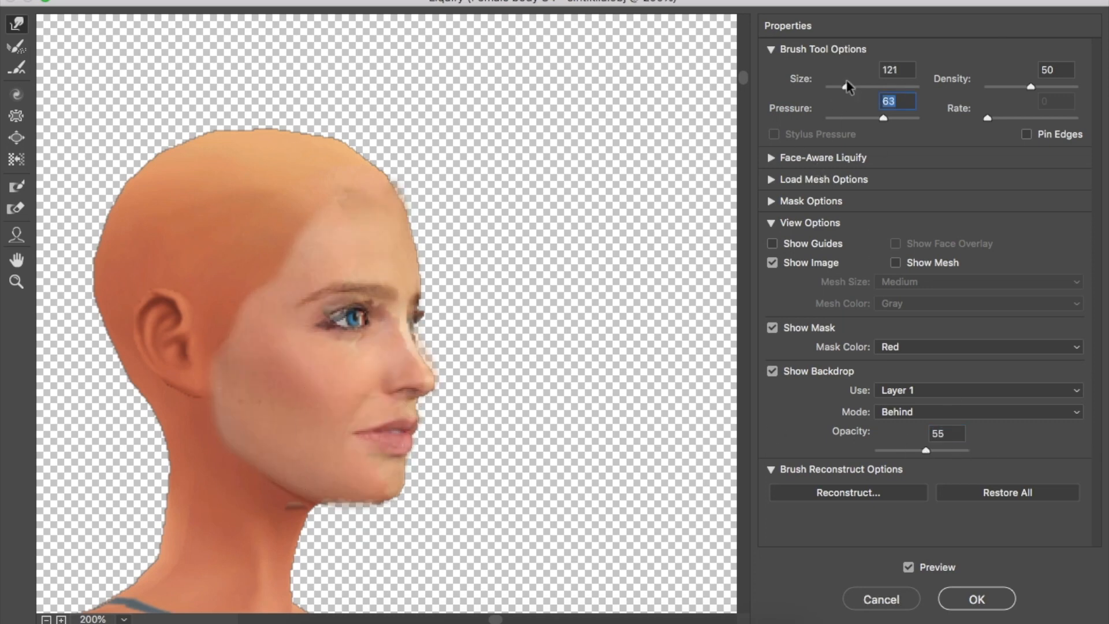
pyautogui.moveTo(381, 277); pyautogui.dragTo(376, 281)
pyautogui.moveTo(841, 86); pyautogui.dragTo(838, 87)
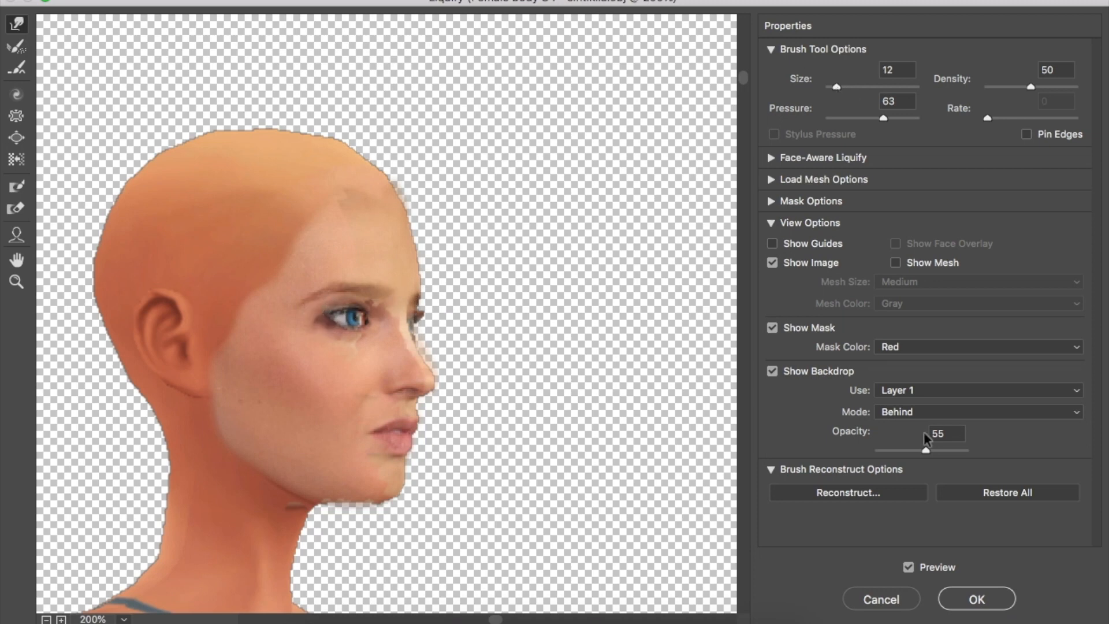
pyautogui.moveTo(926, 450); pyautogui.dragTo(963, 450)
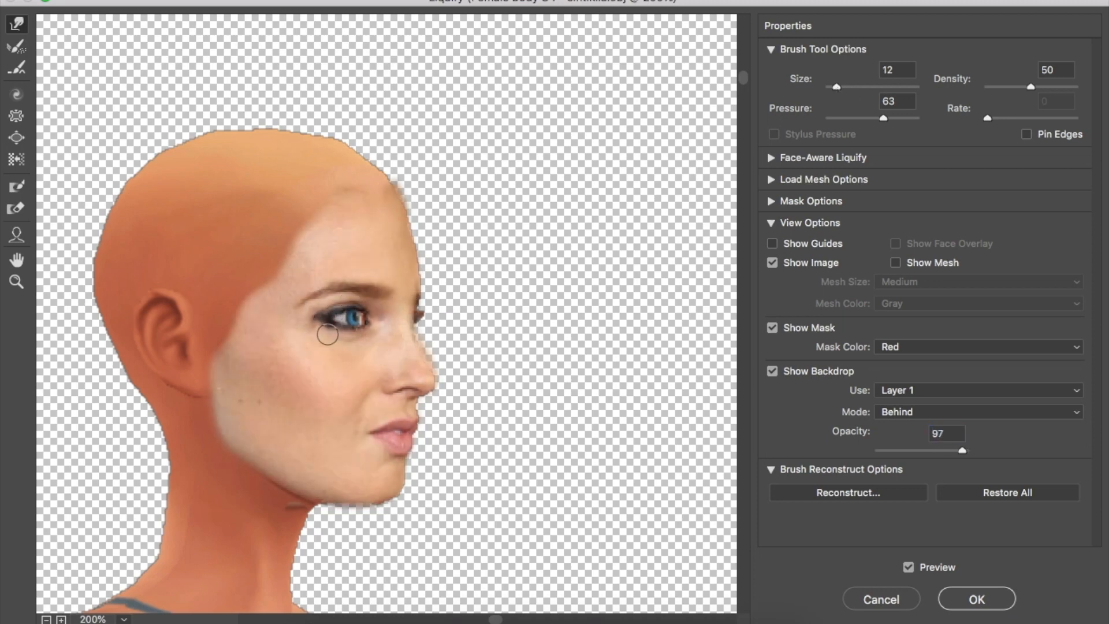
pyautogui.press('Return')
pyautogui.rightClick(994, 459)
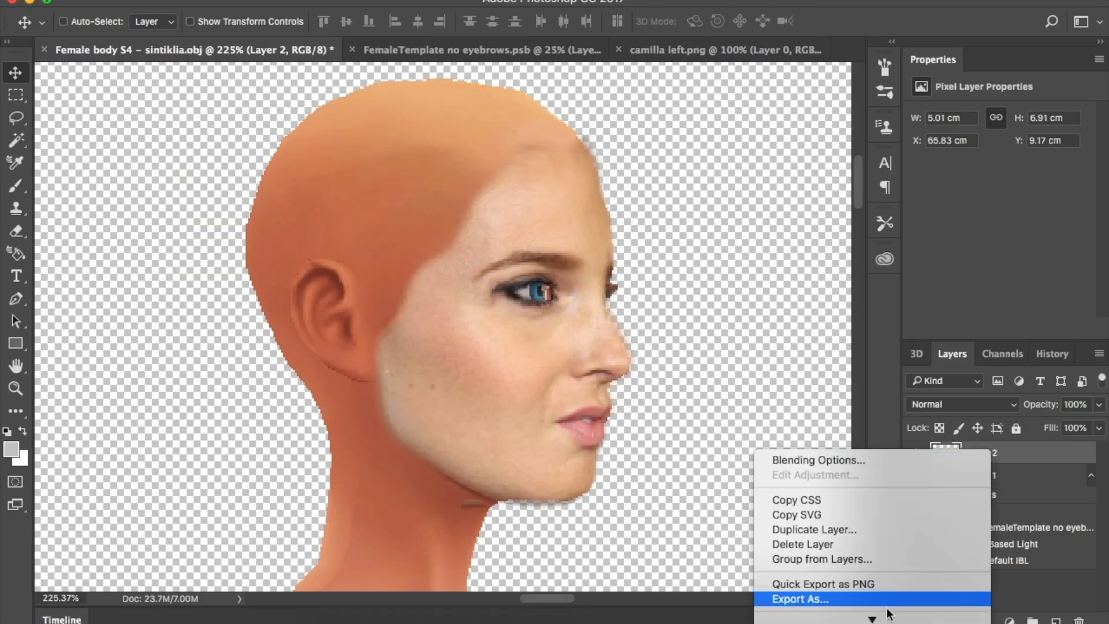
# Merge the left face into the head, add Layer 3 in FemaleTemplate, close camilla left.png
pyautogui.click(871, 540)
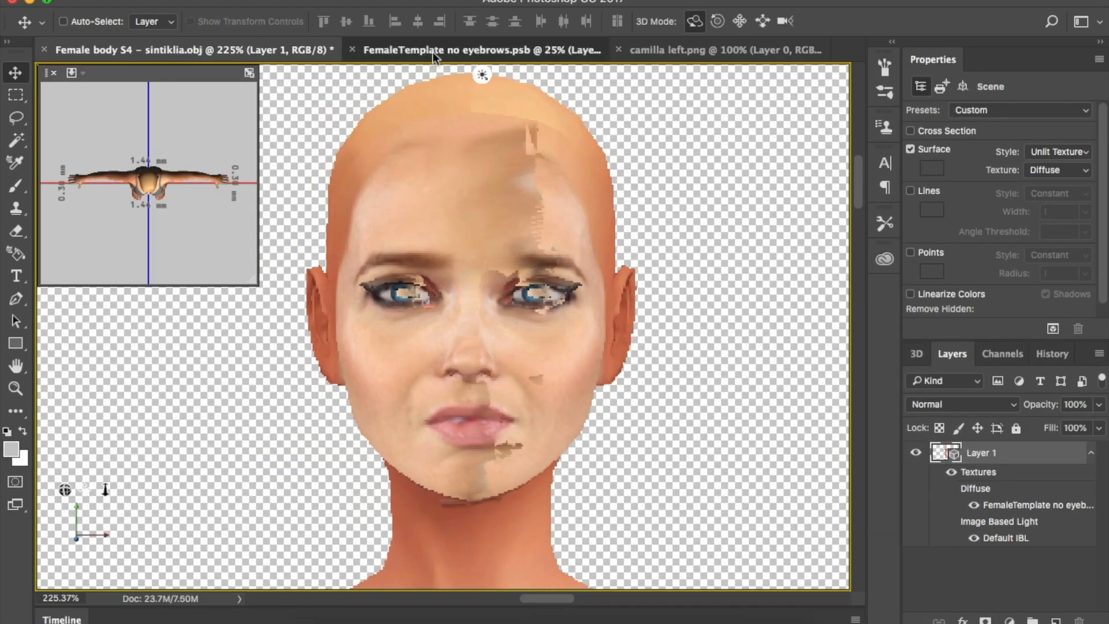
pyautogui.click(427, 51)
pyautogui.click(1056, 621)
pyautogui.click(618, 50)
# Bring camilla front.png's face into Female body over the head and turn the head forward
pyautogui.click(321, 622)
pyautogui.moveTo(759, 64); pyautogui.dragTo(580, 622)
pyautogui.click(191, 51)
pyautogui.click(716, 51)
pyautogui.moveTo(430, 315); pyautogui.dragTo(459, 401)
pyautogui.moveTo(459, 401); pyautogui.dragTo(471, 305)
pyautogui.click(982, 475)
pyautogui.moveTo(718, 490); pyautogui.dragTo(725, 491)
# Free Transform the front face, scaling and moving it to cover the head
pyautogui.click(982, 453)
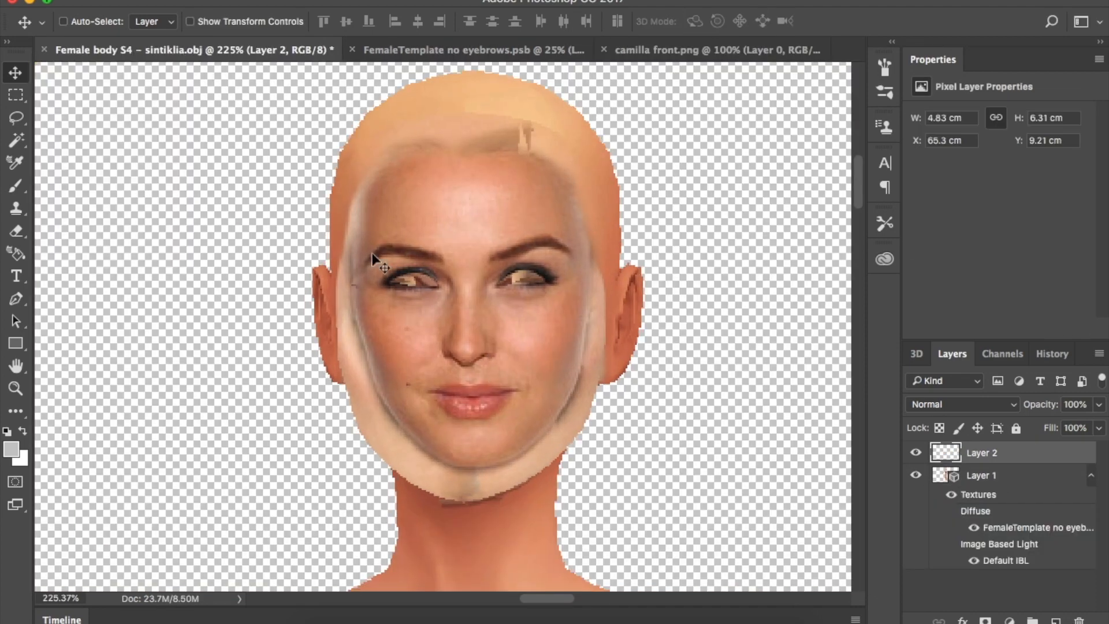
pyautogui.click(178, 1)
pyautogui.click(214, 328)
pyautogui.moveTo(601, 481); pyautogui.dragTo(650, 543)
pyautogui.moveTo(574, 460); pyautogui.dragTo(541, 438)
pyautogui.moveTo(305, 114); pyautogui.dragTo(315, 127)
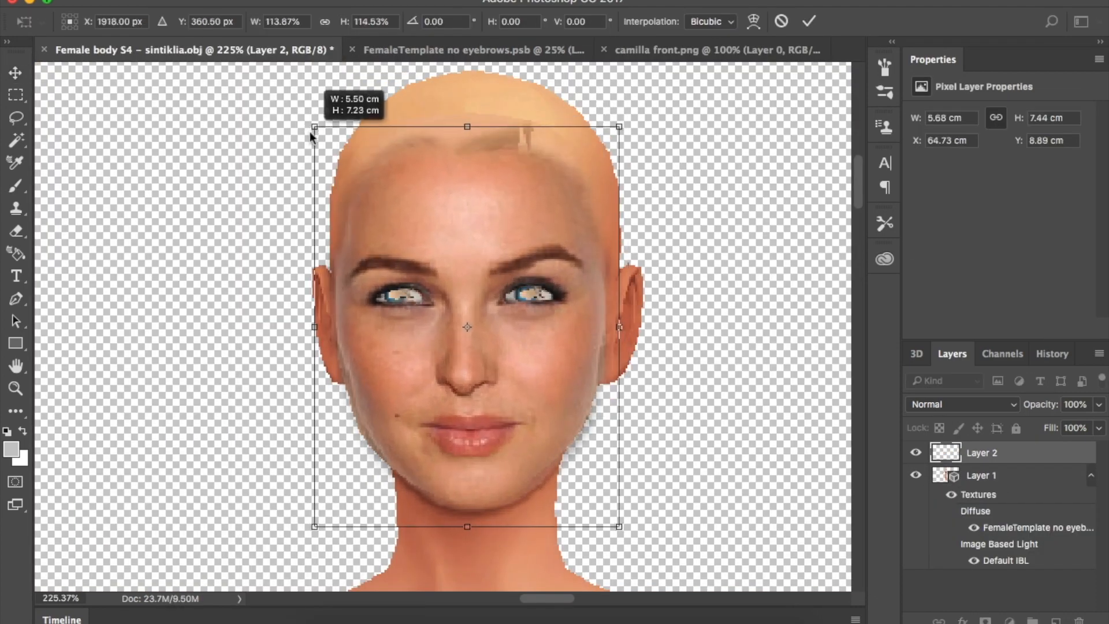
pyautogui.press('Return')
pyautogui.click(417, 0)
# Open Liquify on the front face with Layer 1 as the backdrop
pyautogui.click(442, 119)
pyautogui.scroll(10, 387, 313)
pyautogui.moveTo(743, 312); pyautogui.dragTo(743, 85)
pyautogui.scroll(2, 386, 314)
pyautogui.moveTo(480, 620); pyautogui.dragTo(493, 621)
pyautogui.click(976, 390)
pyautogui.click(978, 413)
# Forward Warp the nose tip and nostrils onto the head, restore backdrop opacity to 100, and apply
pyautogui.moveTo(963, 451); pyautogui.dragTo(926, 451)
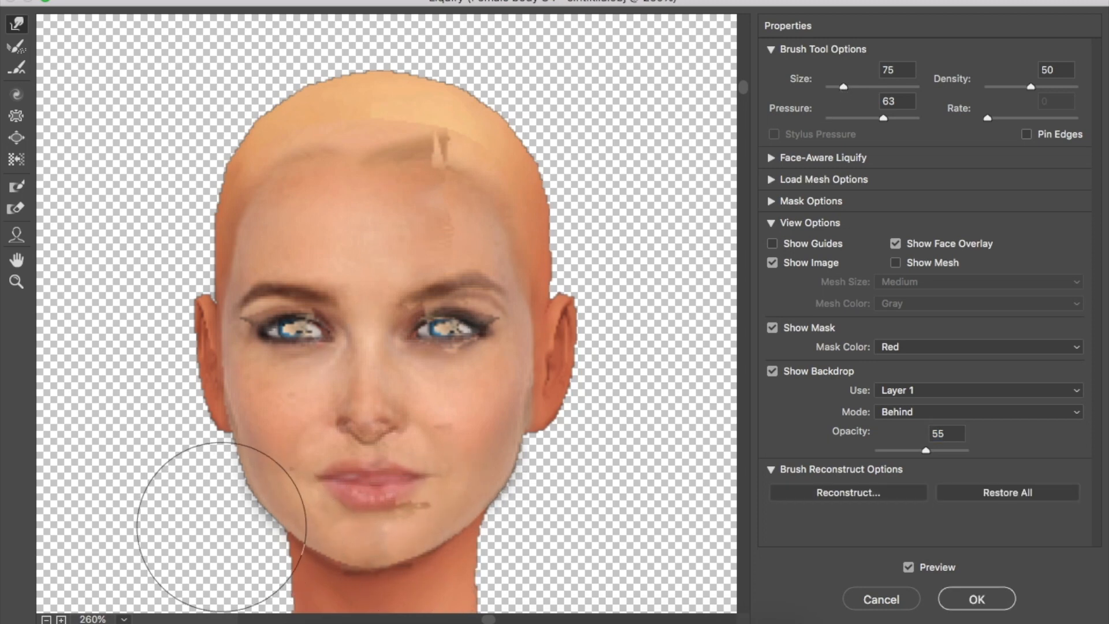
pyautogui.moveTo(363, 422); pyautogui.dragTo(369, 416)
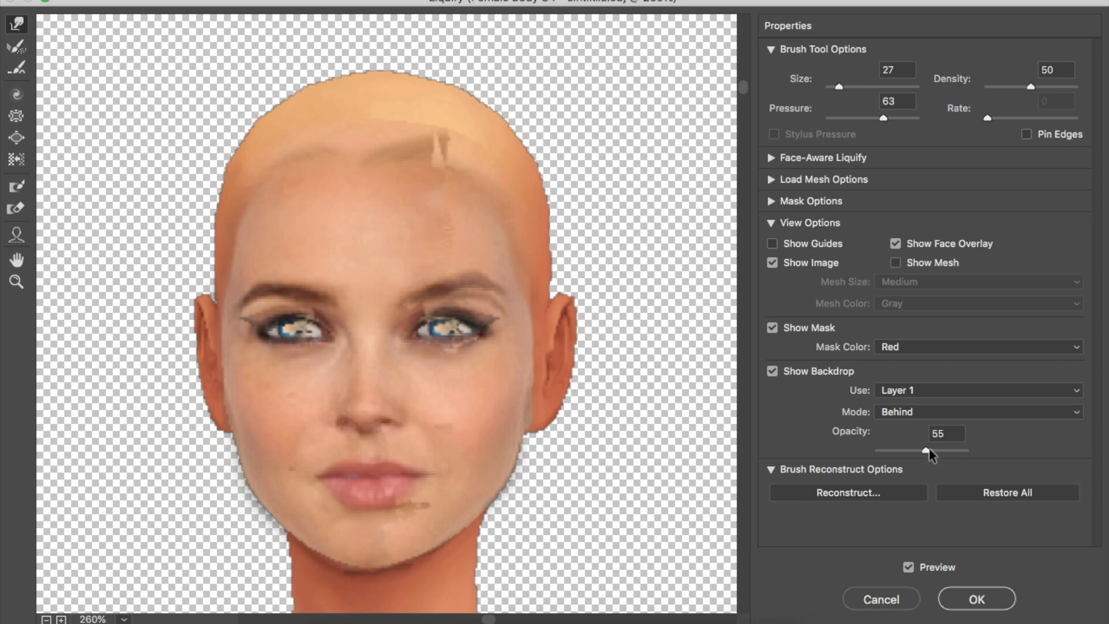
pyautogui.moveTo(929, 451); pyautogui.dragTo(1048, 465)
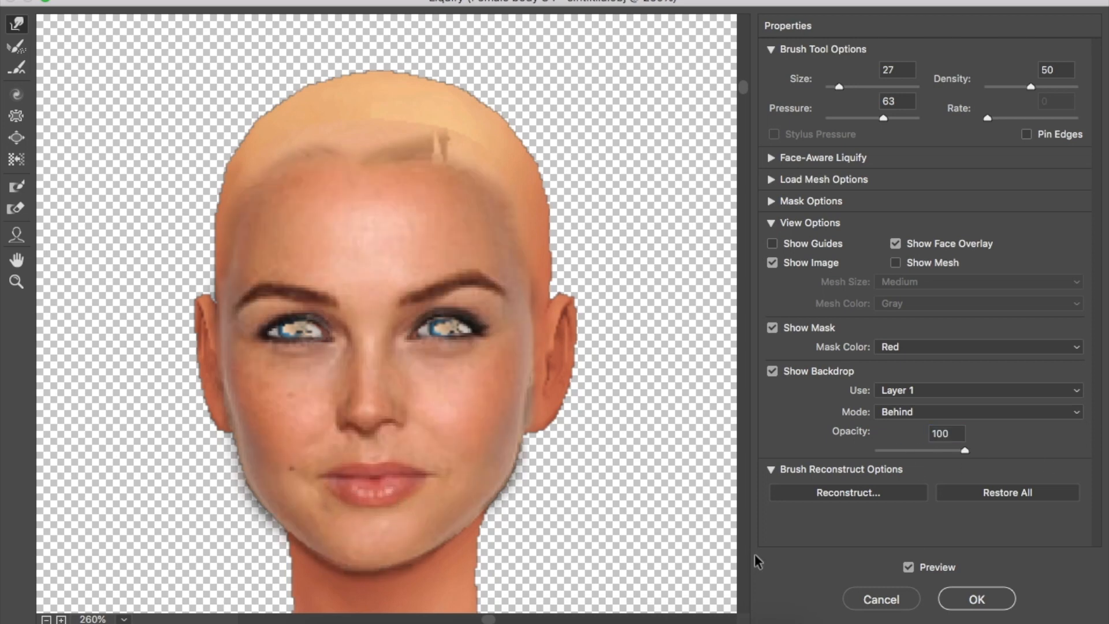
pyautogui.click(976, 599)
pyautogui.rightClick(989, 453)
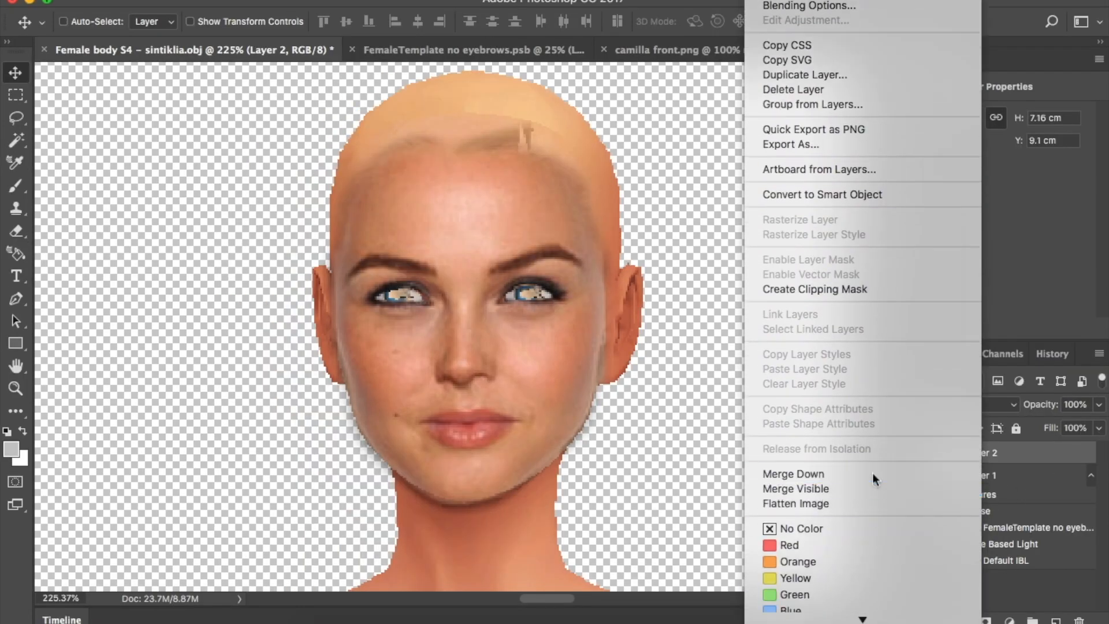
# Merge the front face into the head and close camilla front.png
pyautogui.click(872, 478)
pyautogui.click(604, 51)
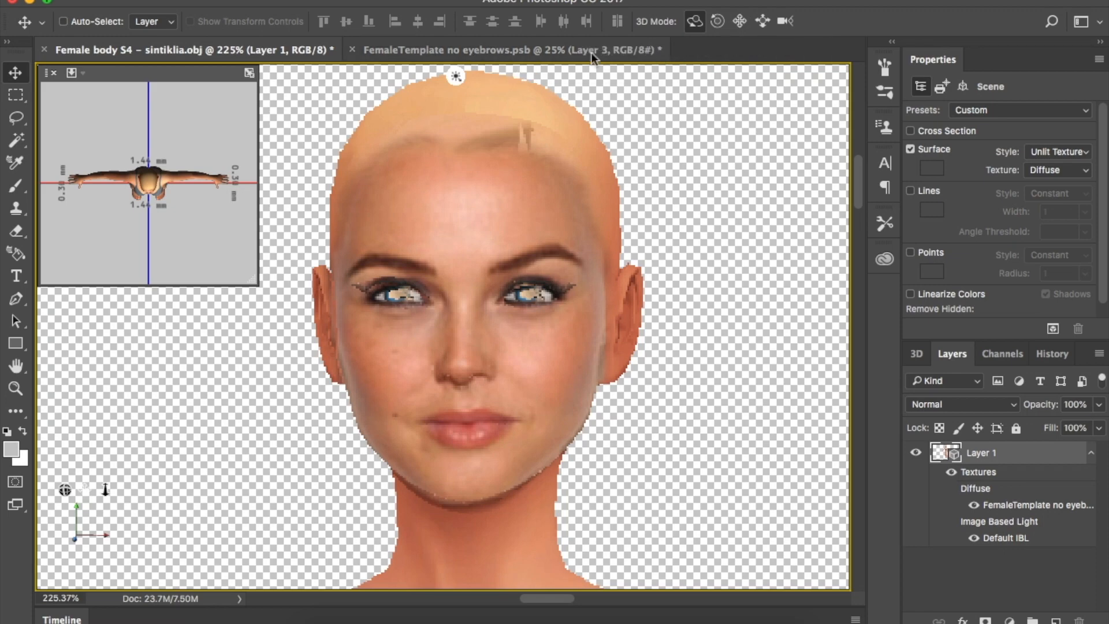
pyautogui.click(534, 52)
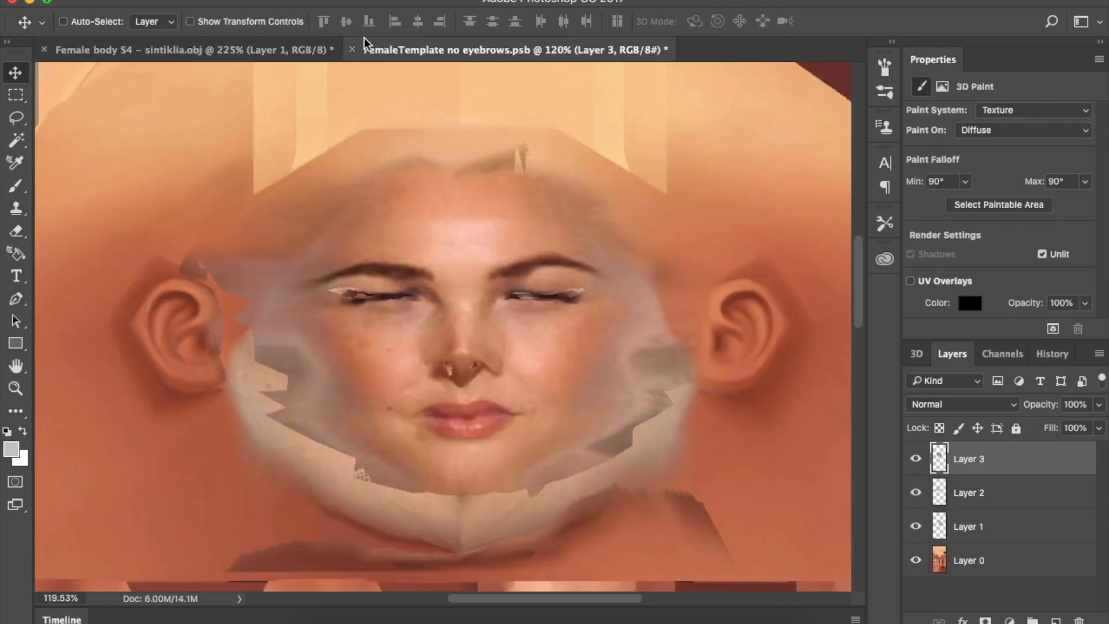
# Close Female body S4 without saving and switch to a different workspace layout
pyautogui.click(130, 51)
pyautogui.click(45, 51)
pyautogui.click(473, 220)
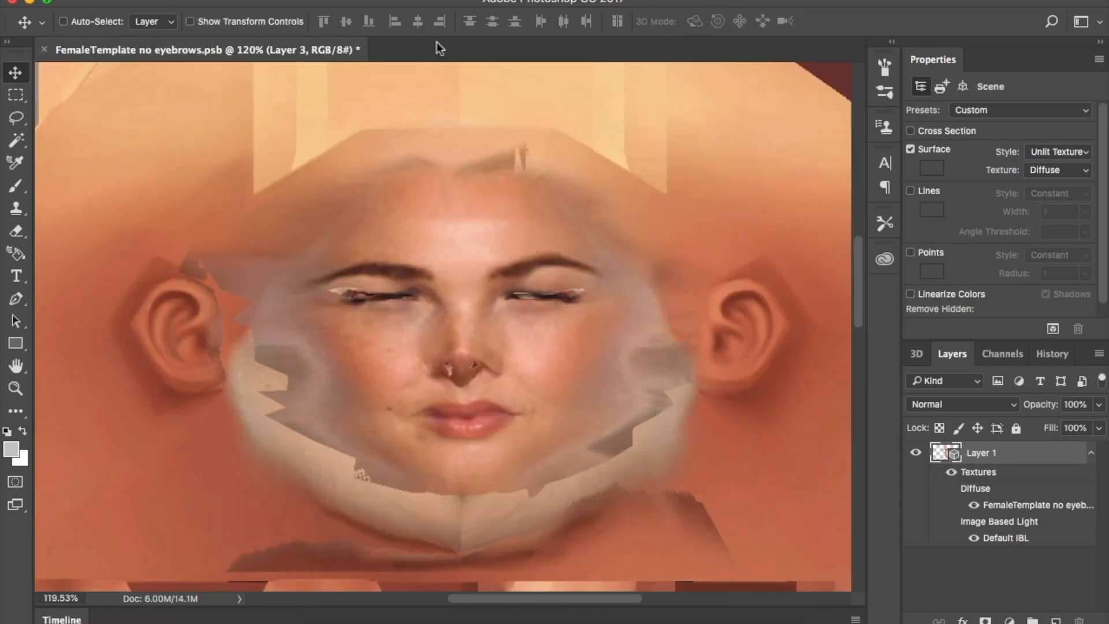
pyautogui.click(1086, 21)
pyautogui.click(1060, 31)
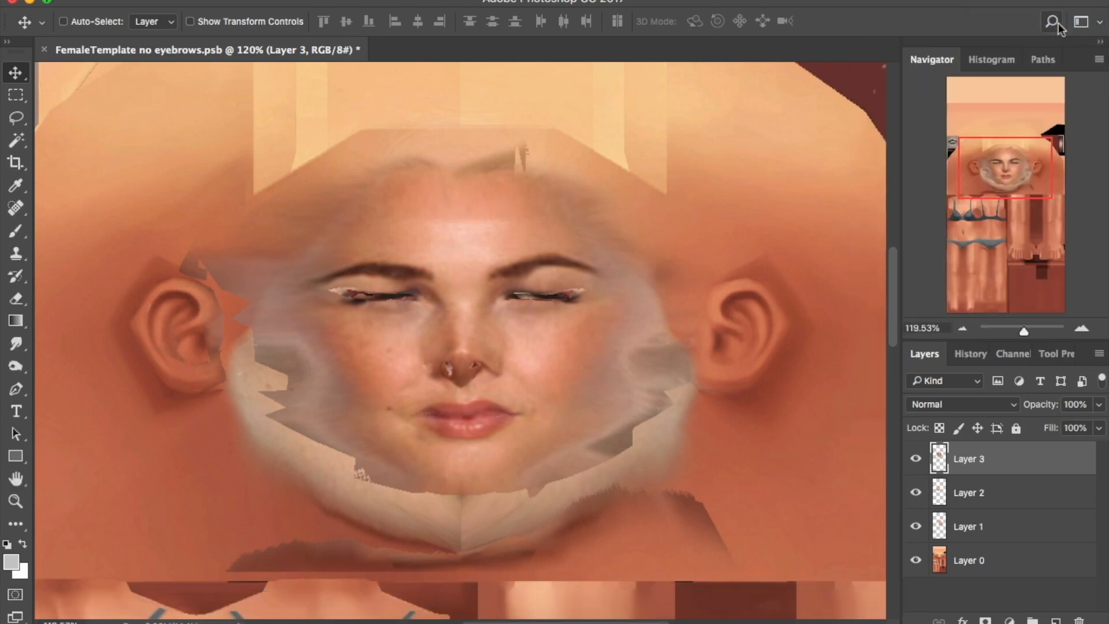
# Erase the jagged jaw, forehead and cheek edges of the face overlays with the Eraser
pyautogui.press('e')
pyautogui.moveTo(317, 453)
pyautogui.mouseDown()
pyautogui.moveTo(500, 508)
pyautogui.moveTo(659, 352)
pyautogui.moveTo(681, 312)
pyautogui.mouseUp()
pyautogui.moveTo(553, 151)
pyautogui.mouseDown()
pyautogui.moveTo(239, 267)
pyautogui.moveTo(243, 362)
pyautogui.mouseUp()
pyautogui.click(915, 493)
pyautogui.click(916, 527)
pyautogui.moveTo(1025, 331); pyautogui.dragTo(1020, 333)
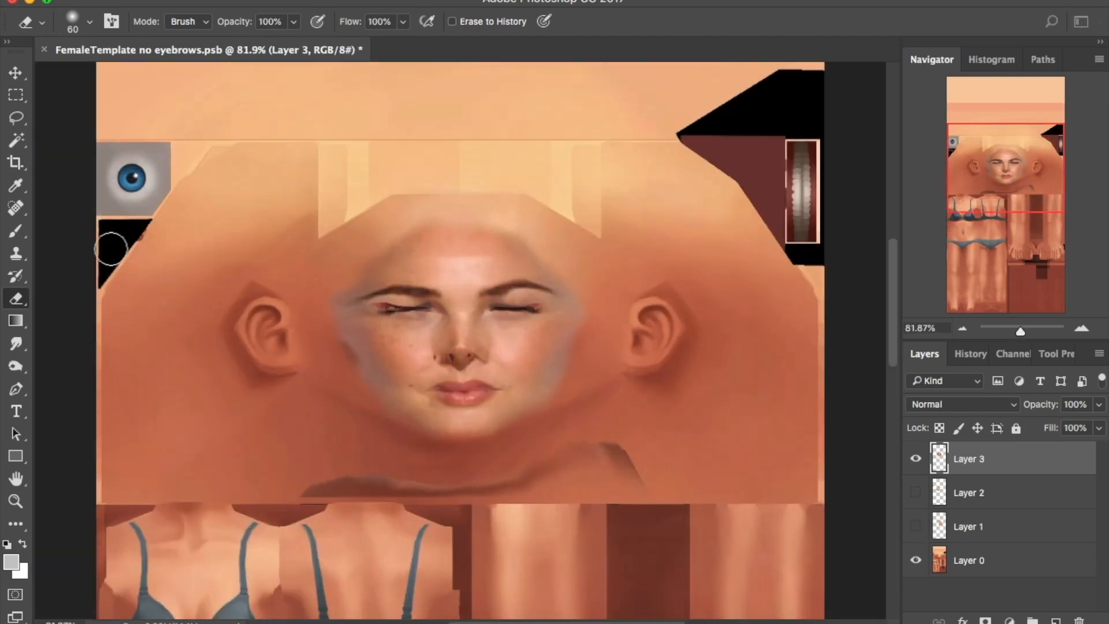
pyautogui.click(915, 493)
pyautogui.click(956, 495)
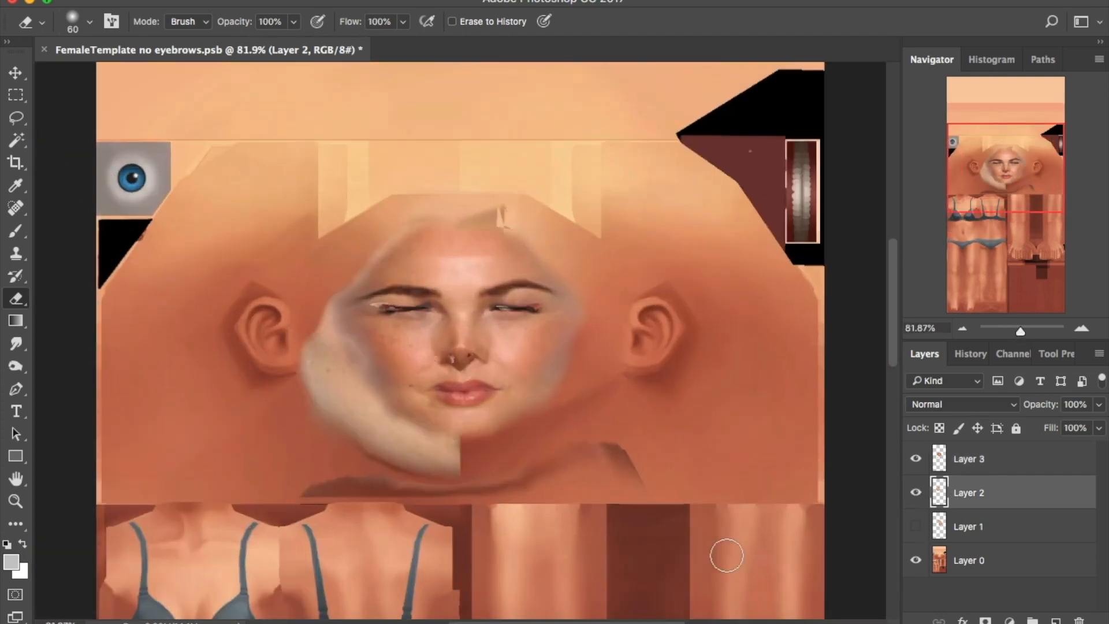
# Erase the pale chin edge on Layer 1 and the dark shading under the chin on Layer 3
pyautogui.click(915, 526)
pyautogui.click(961, 526)
pyautogui.click(916, 492)
pyautogui.moveTo(440, 482); pyautogui.dragTo(520, 478)
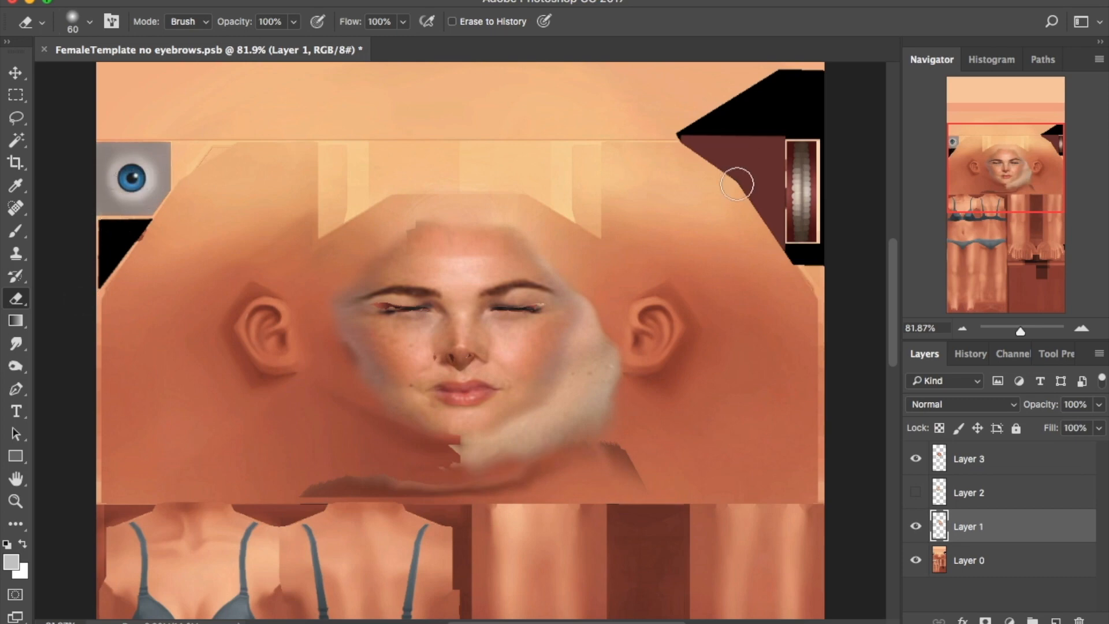
pyautogui.click(968, 458)
pyautogui.moveTo(457, 499); pyautogui.dragTo(609, 465)
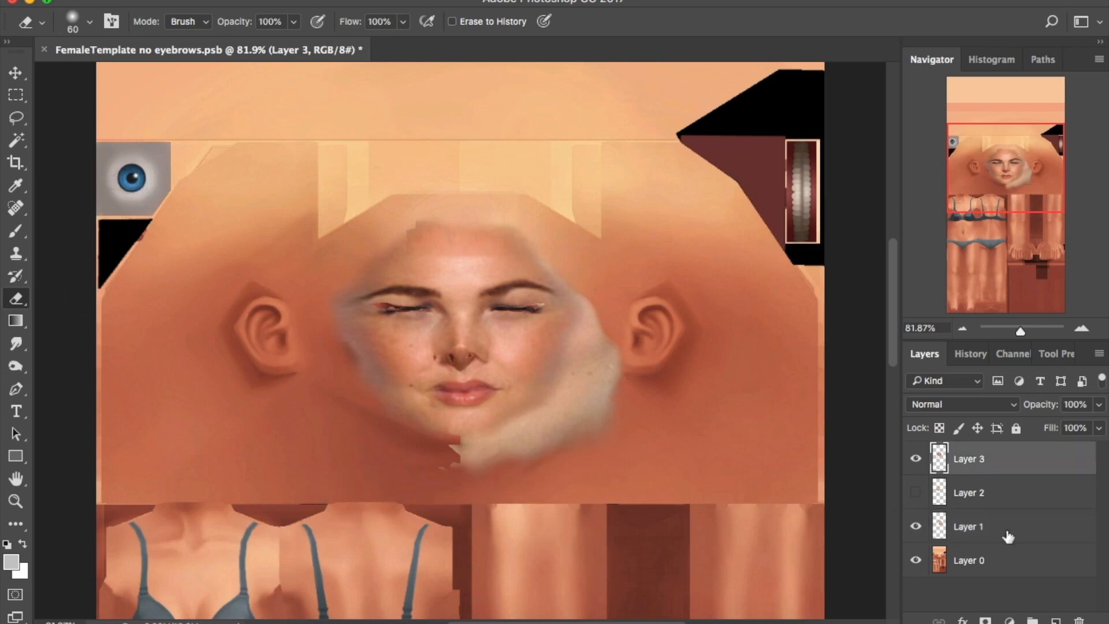
pyautogui.click(1008, 537)
pyautogui.press(']')
pyautogui.press(']')
pyautogui.press(']')
pyautogui.click(916, 458)
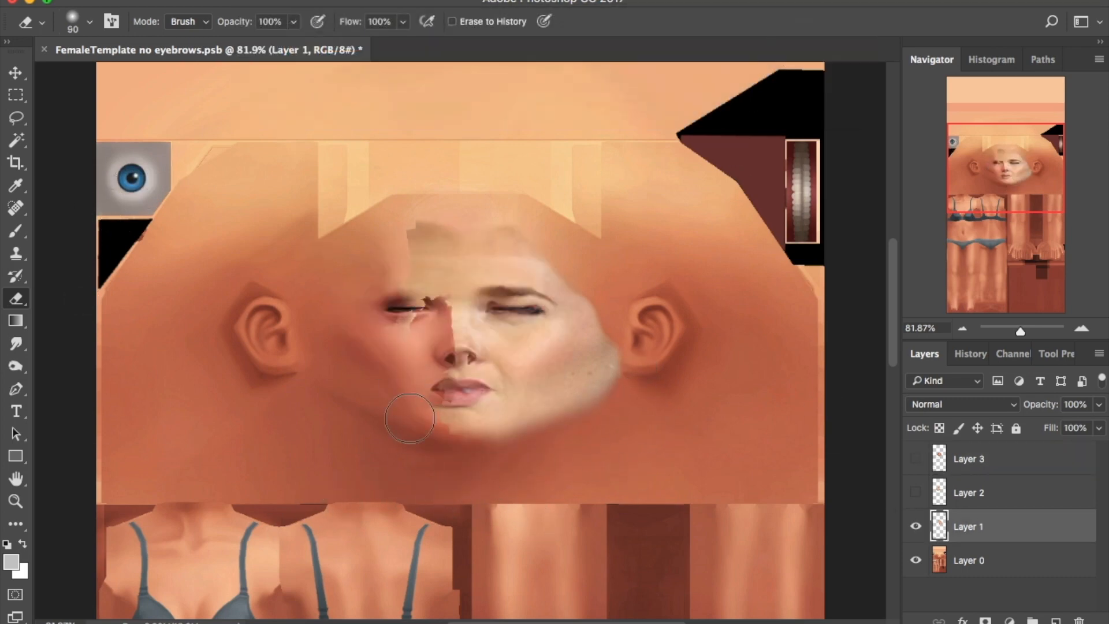
# Erase leftover patches by the mouth, eyes, lower jaw and forehead, then start a Brightness/Contrast adjustment
pyautogui.moveTo(409, 418)
pyautogui.mouseDown()
pyautogui.moveTo(421, 361)
pyautogui.moveTo(420, 252)
pyautogui.mouseUp()
pyautogui.click(916, 492)
pyautogui.click(1005, 495)
pyautogui.moveTo(332, 457)
pyautogui.mouseDown()
pyautogui.moveTo(438, 482)
pyautogui.moveTo(288, 422)
pyautogui.moveTo(484, 464)
pyautogui.mouseUp()
pyautogui.moveTo(504, 327); pyautogui.dragTo(488, 213)
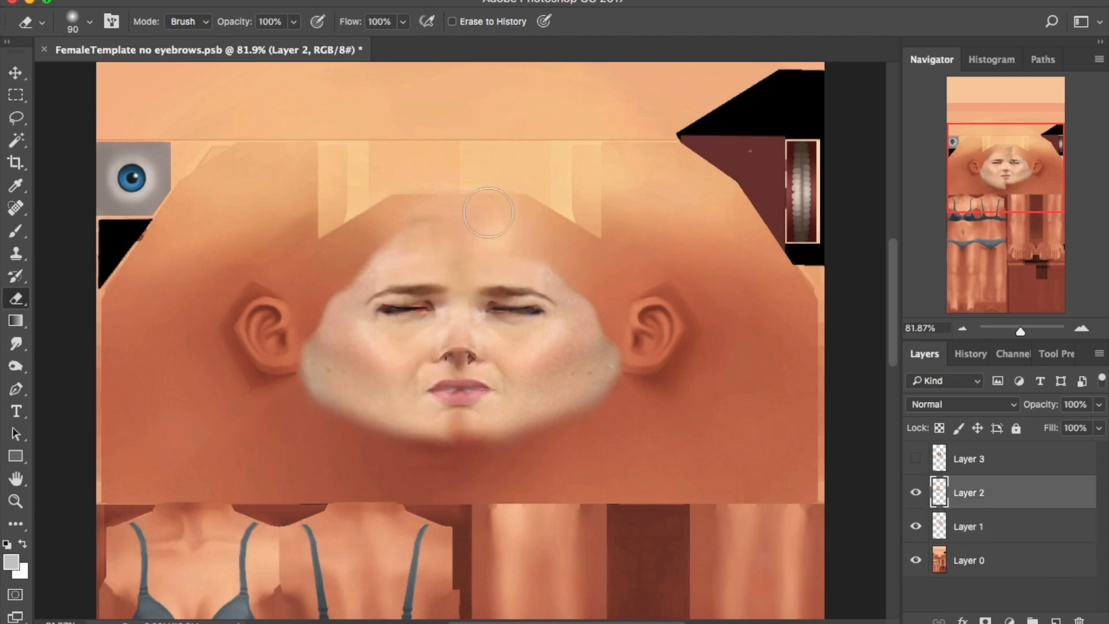
pyautogui.moveTo(1019, 331); pyautogui.dragTo(1033, 331)
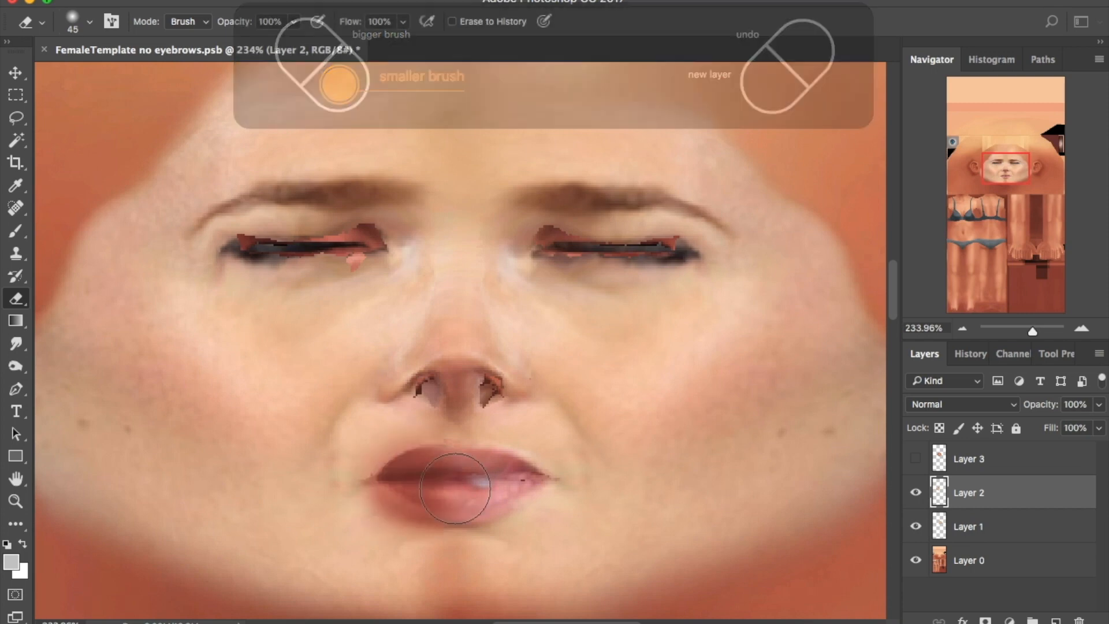
pyautogui.click(1063, 537)
pyautogui.click(915, 458)
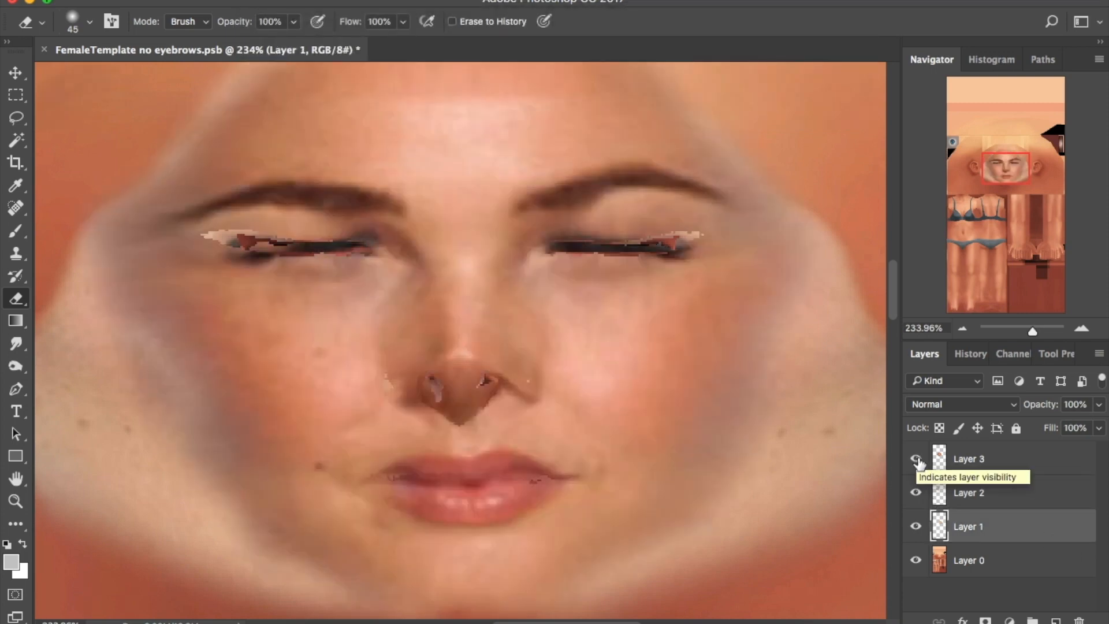
pyautogui.click(837, 75)
pyautogui.moveTo(697, 52); pyautogui.dragTo(721, 52)
# Brighten Layer 3 with lowered contrast, then apply a Color Balance adjustment to it
pyautogui.click(976, 458)
pyautogui.click(225, 1)
pyautogui.click(471, 26)
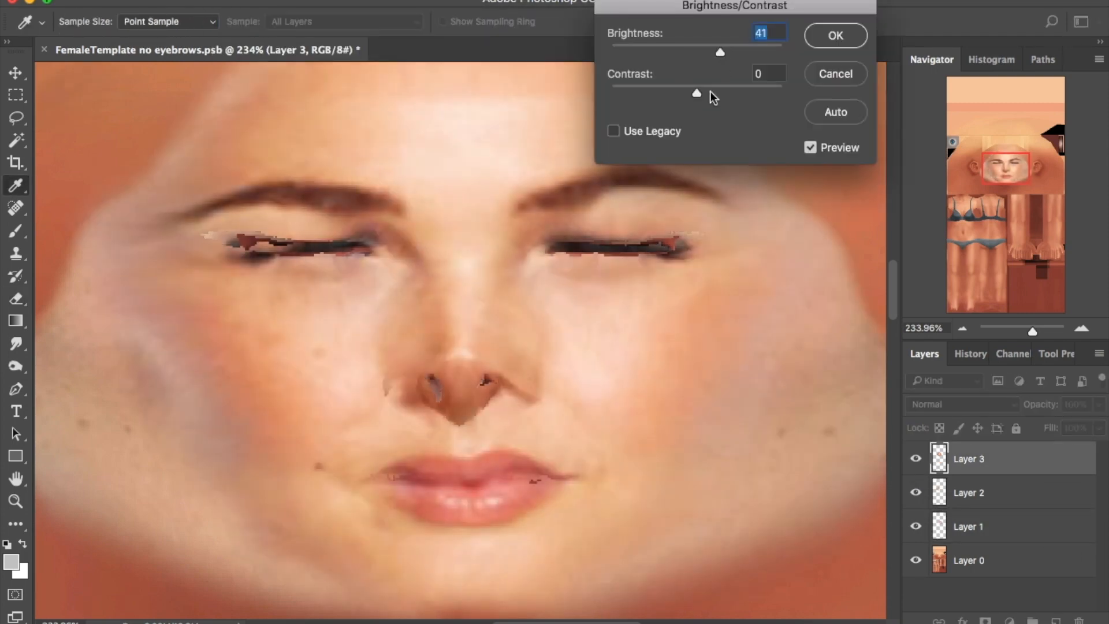
pyautogui.moveTo(698, 93); pyautogui.dragTo(680, 93)
pyautogui.click(836, 36)
pyautogui.click(917, 458)
pyautogui.click(918, 462)
pyautogui.click(226, 1)
pyautogui.moveTo(301, 24)
pyautogui.click(456, 136)
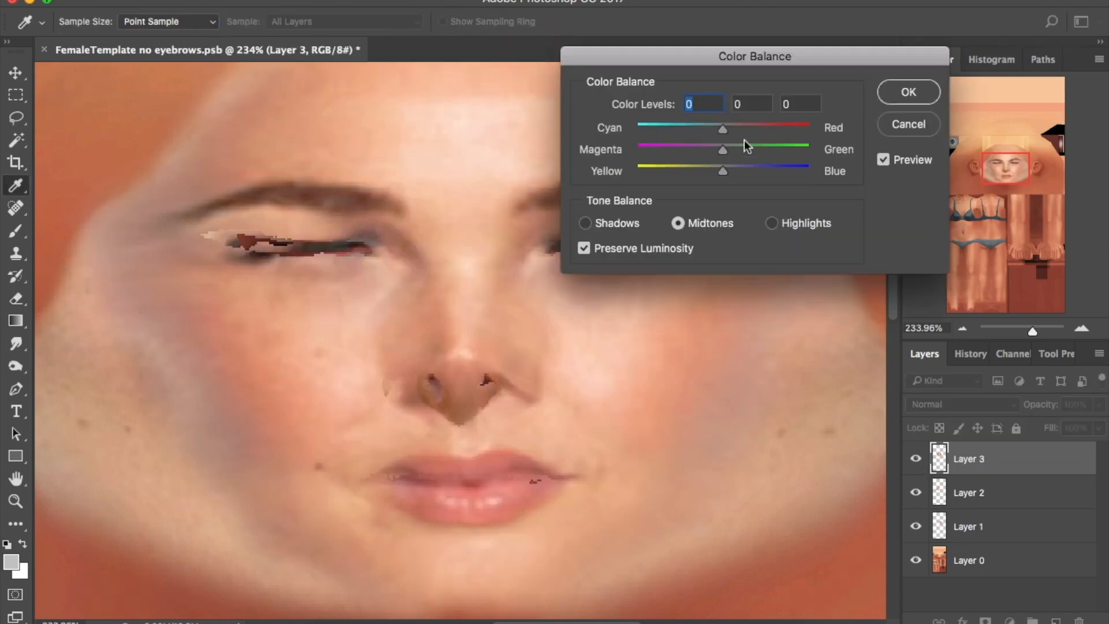
pyautogui.click(880, 100)
# Erase the tinted patches on the left cheek and around both eyes across Layers 1–3
pyautogui.press('e')
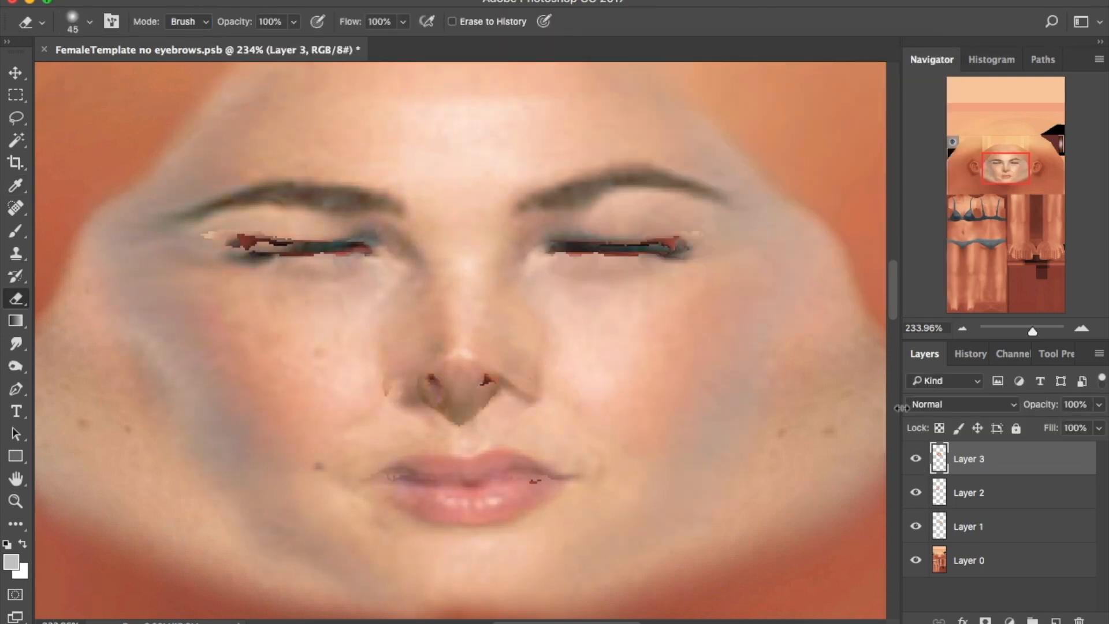
pyautogui.press(']')
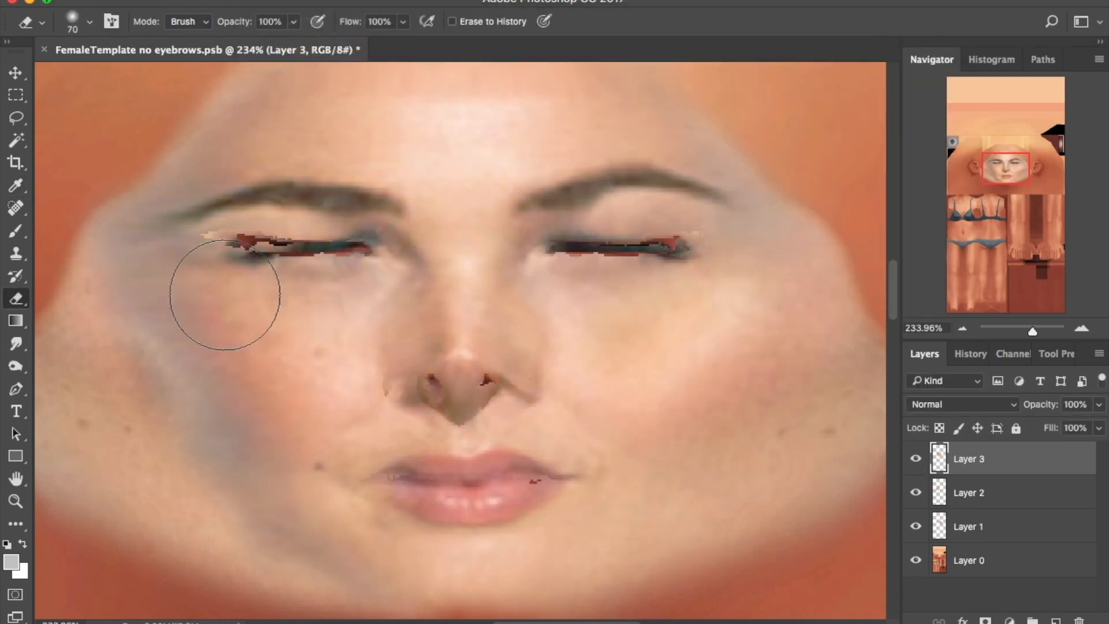
pyautogui.moveTo(294, 571)
pyautogui.mouseDown()
pyautogui.moveTo(247, 537)
pyautogui.moveTo(258, 391)
pyautogui.moveTo(317, 342)
pyautogui.moveTo(233, 305)
pyautogui.mouseUp()
pyautogui.press('[')
pyautogui.press('[')
pyautogui.press('[')
pyautogui.press('[')
pyautogui.press('[')
pyautogui.moveTo(254, 248); pyautogui.dragTo(358, 259)
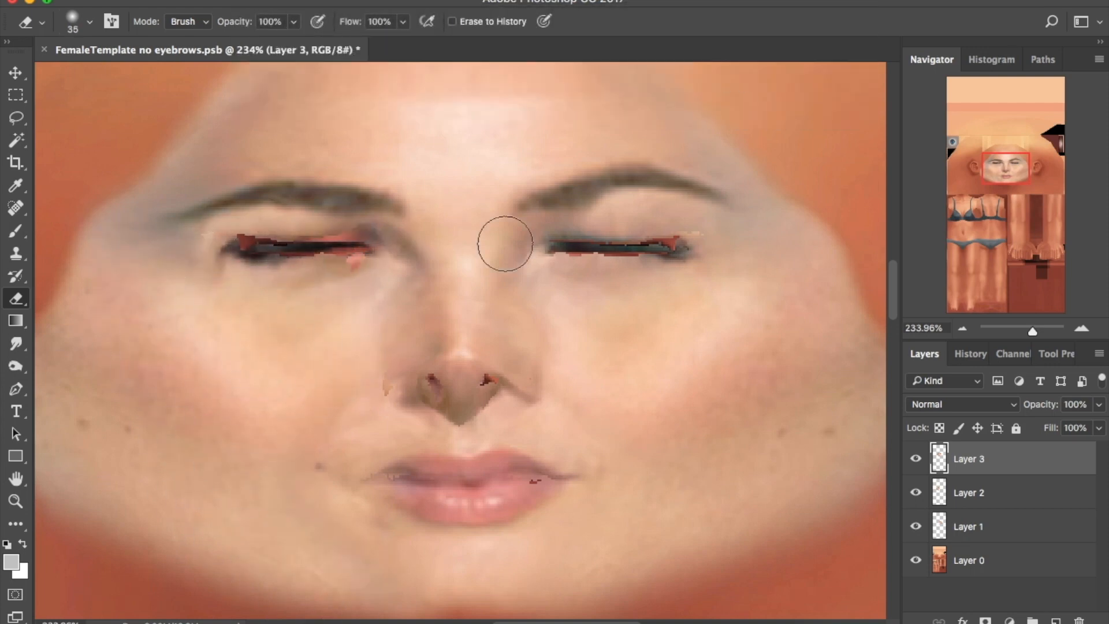
pyautogui.moveTo(561, 243); pyautogui.dragTo(566, 249)
pyautogui.click(963, 488)
pyautogui.moveTo(255, 248); pyautogui.dragTo(357, 252)
pyautogui.hotkey('alt', '[')
pyautogui.moveTo(542, 242); pyautogui.dragTo(688, 257)
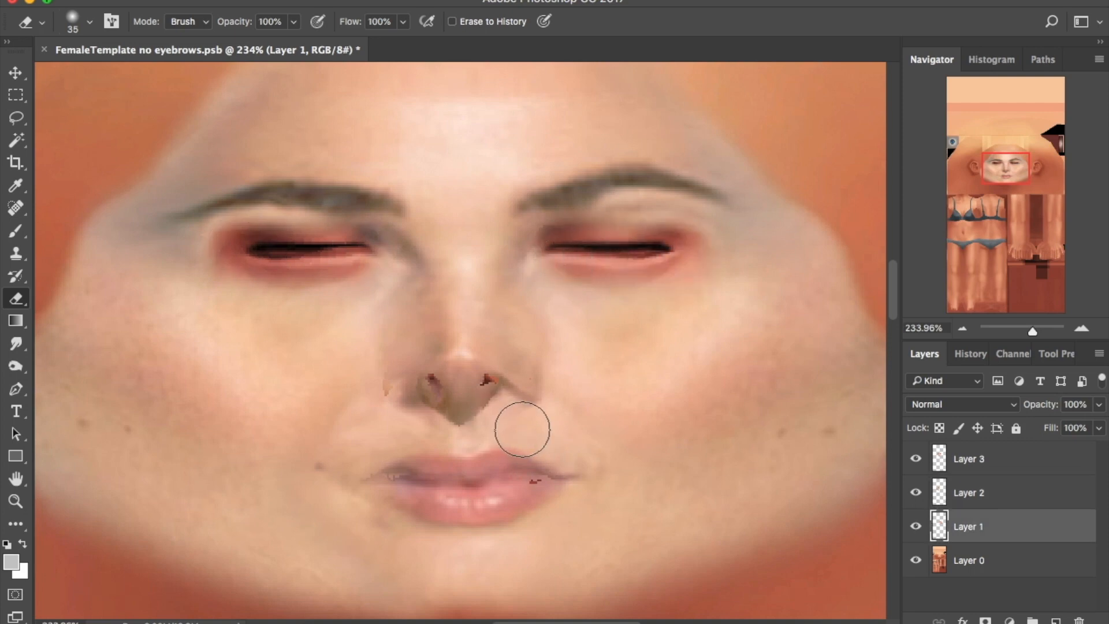
pyautogui.hotkey('alt', ']')
pyautogui.hotkey('alt', ']')
# Erase the grey tint over both eyebrows on Layers 1–3
pyautogui.moveTo(528, 198)
pyautogui.mouseDown()
pyautogui.moveTo(691, 190)
pyautogui.moveTo(304, 181)
pyautogui.moveTo(104, 230)
pyautogui.moveTo(332, 123)
pyautogui.moveTo(421, 57)
pyautogui.mouseUp()
pyautogui.click(1043, 490)
pyautogui.moveTo(332, 192)
pyautogui.mouseDown()
pyautogui.moveTo(296, 188)
pyautogui.moveTo(253, 213)
pyautogui.moveTo(390, 200)
pyautogui.mouseUp()
pyautogui.click(1009, 525)
pyautogui.moveTo(529, 198); pyautogui.dragTo(700, 215)
pyautogui.click(916, 526)
pyautogui.click(916, 526)
# With a bigger eraser, clear the upper-left forehead tint and the grey temple patch
pyautogui.click(988, 458)
pyautogui.press(']')
pyautogui.press(']')
pyautogui.press(']')
pyautogui.press(']')
pyautogui.press(']')
pyautogui.press(']')
pyautogui.press(']')
pyautogui.press(']')
pyautogui.click(1005, 492)
pyautogui.moveTo(334, 199)
pyautogui.mouseDown()
pyautogui.moveTo(242, 162)
pyautogui.moveTo(179, 162)
pyautogui.mouseUp()
pyautogui.click(1024, 522)
pyautogui.moveTo(542, 166)
pyautogui.mouseDown()
pyautogui.moveTo(579, 199)
pyautogui.moveTo(552, 213)
pyautogui.mouseUp()
pyautogui.moveTo(730, 237); pyautogui.dragTo(764, 150)
pyautogui.press('super+z')
pyautogui.press('super+z')
pyautogui.click(1002, 456)
pyautogui.moveTo(751, 225); pyautogui.dragTo(791, 154)
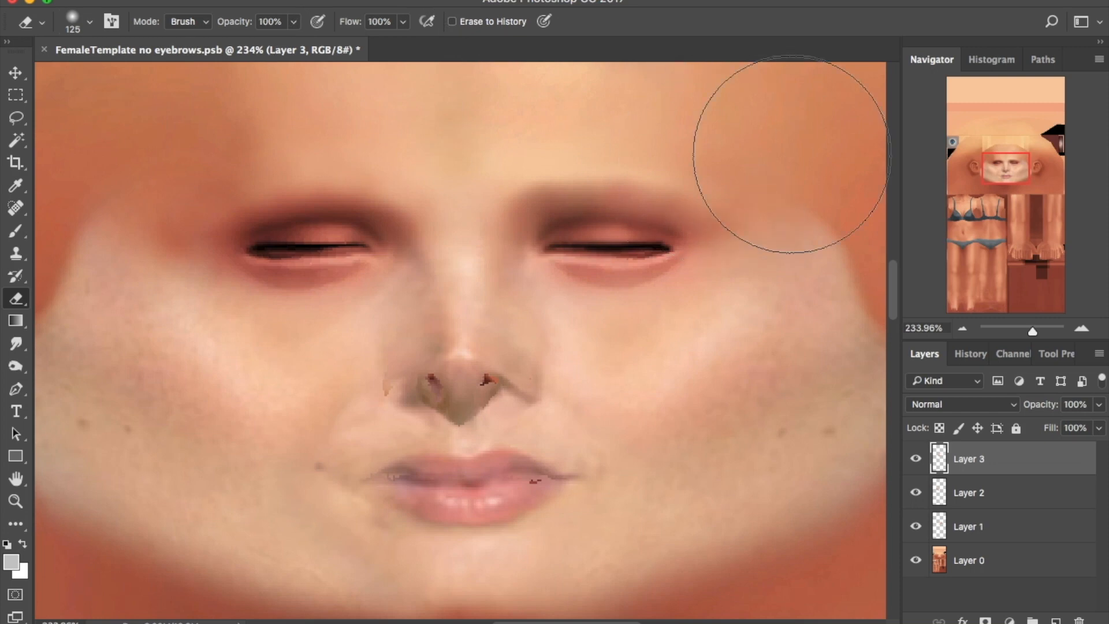
# Zoom in on the nose and erase the overlay patch around the nostrils
pyautogui.moveTo(1033, 331); pyautogui.dragTo(1037, 331)
pyautogui.click(1007, 171)
pyautogui.press('[')
pyautogui.press('[')
pyautogui.press('[')
pyautogui.press('[')
pyautogui.press('[')
pyautogui.press('[')
pyautogui.press('[')
pyautogui.press('[')
pyautogui.press('[')
pyautogui.press('[')
pyautogui.press('[')
pyautogui.moveTo(436, 361)
pyautogui.mouseDown()
pyautogui.moveTo(379, 372)
pyautogui.moveTo(378, 346)
pyautogui.moveTo(322, 352)
pyautogui.moveTo(351, 395)
pyautogui.mouseUp()
pyautogui.hotkey('alt', '[')
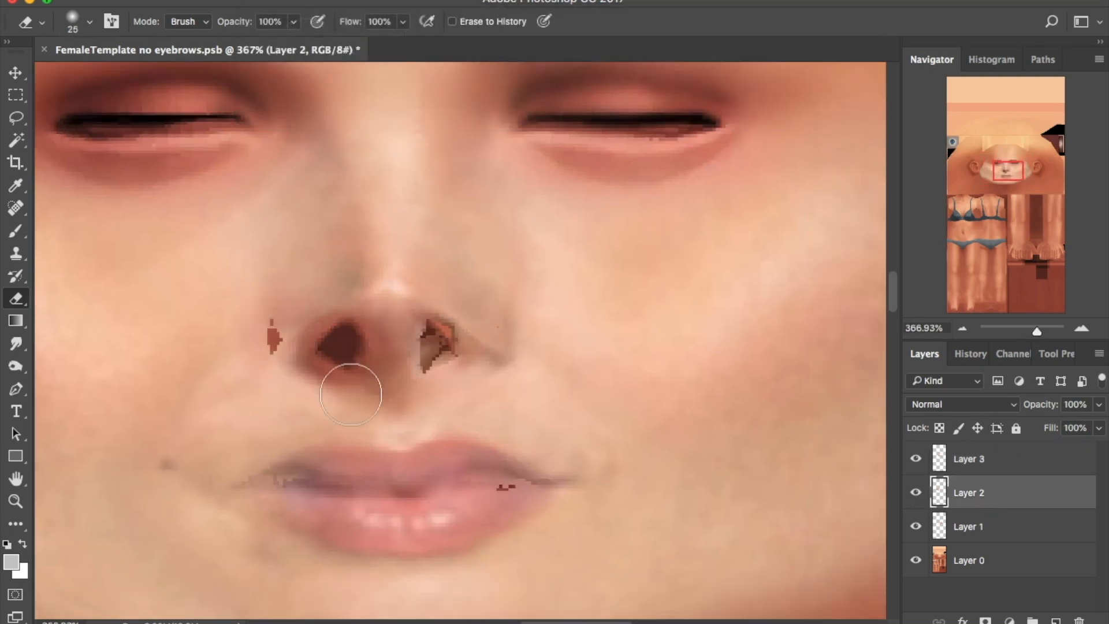
# Smudge away the red blob left of the nose on Layer 3, then show Layers 1 and 2 again
pyautogui.press('s')
pyautogui.click(916, 493)
pyautogui.click(916, 526)
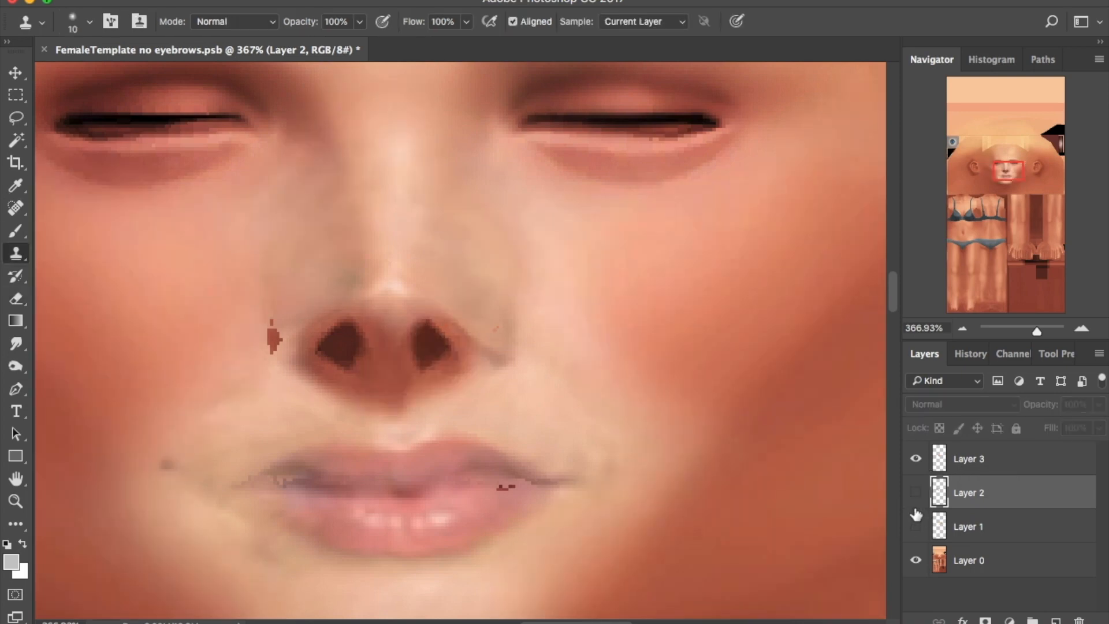
pyautogui.click(17, 343)
pyautogui.click(1024, 450)
pyautogui.press('[')
pyautogui.press('[')
pyautogui.press('[')
pyautogui.press('[')
pyautogui.press('[')
pyautogui.press('[')
pyautogui.press('[')
pyautogui.press('[')
pyautogui.press('[')
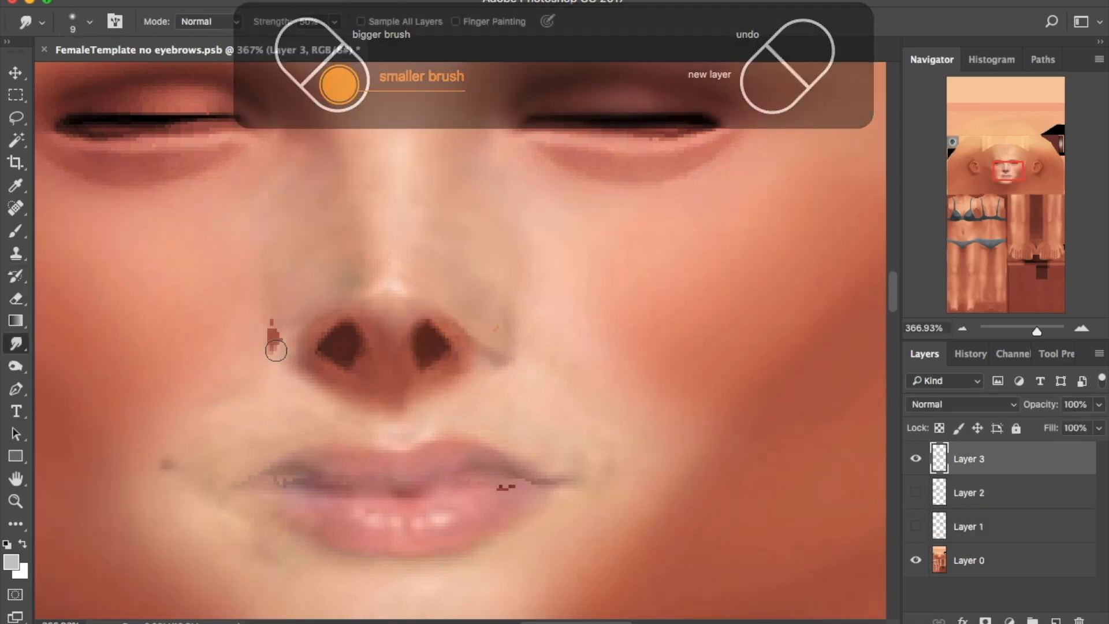
pyautogui.moveTo(273, 342); pyautogui.dragTo(276, 347)
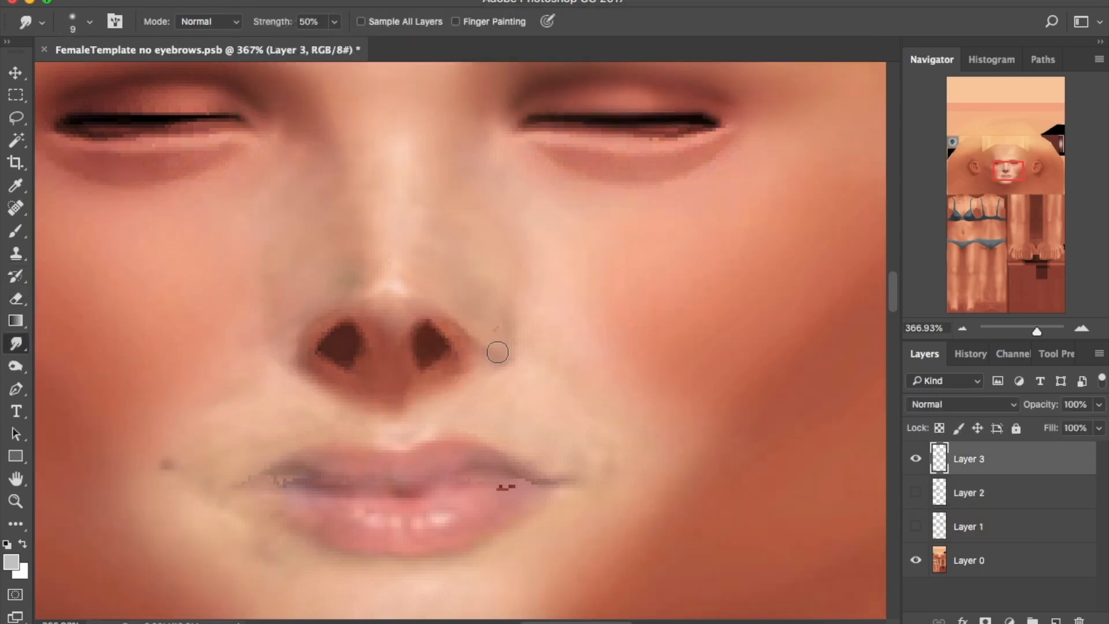
pyautogui.press('e')
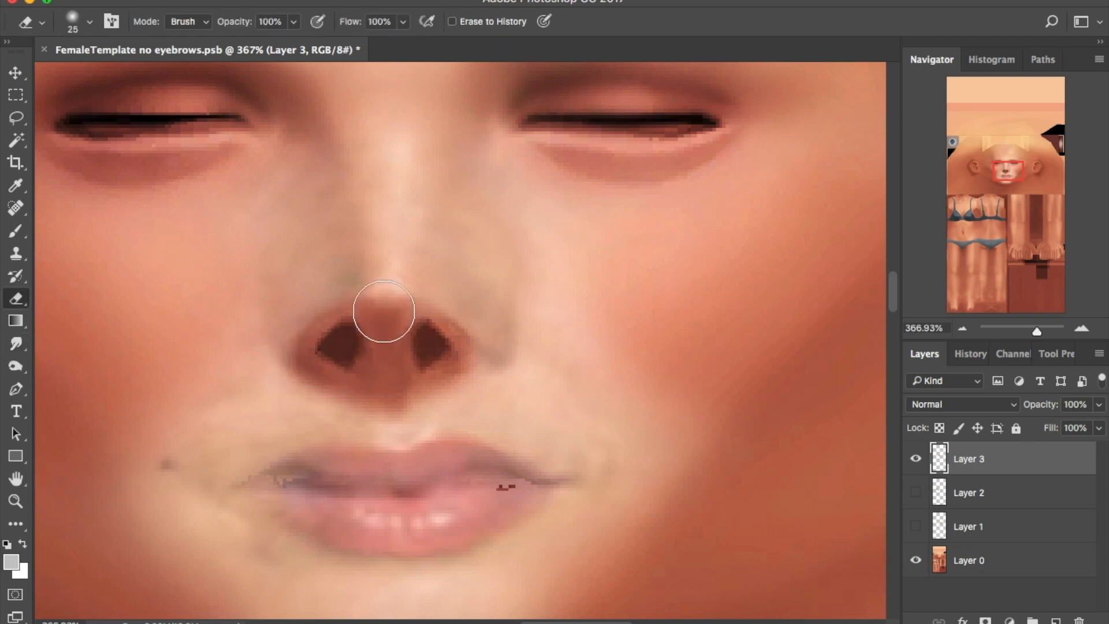
pyautogui.click(916, 492)
pyautogui.click(976, 493)
pyautogui.click(915, 526)
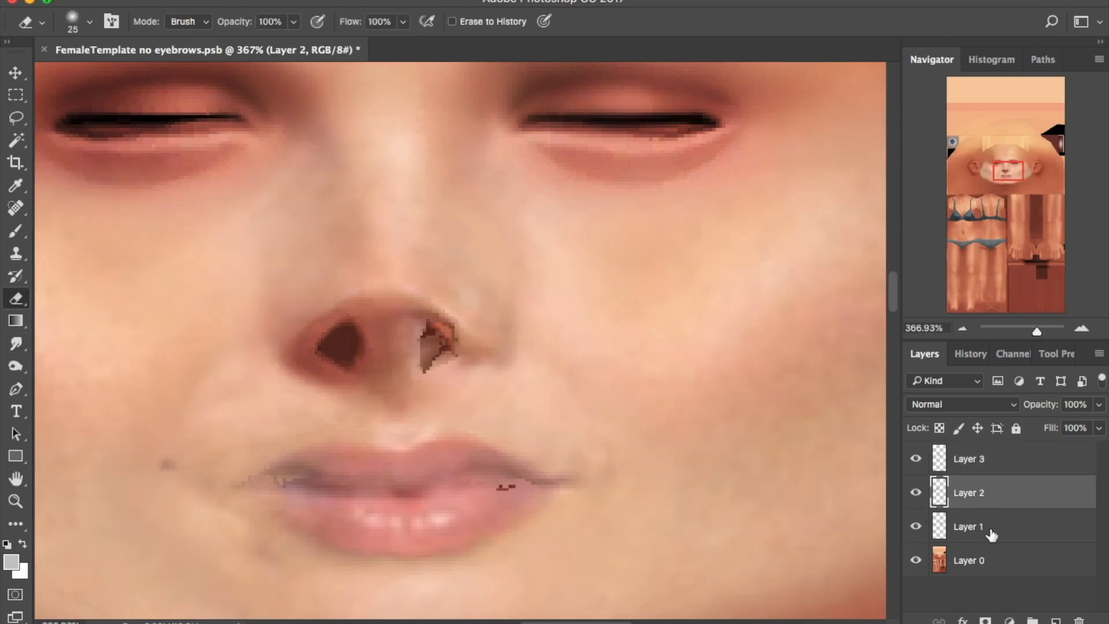
pyautogui.click(976, 525)
# Erase the nasolabial folds on Layers 1–3 with the eraser at 24% opacity
pyautogui.moveTo(1037, 330); pyautogui.dragTo(1031, 333)
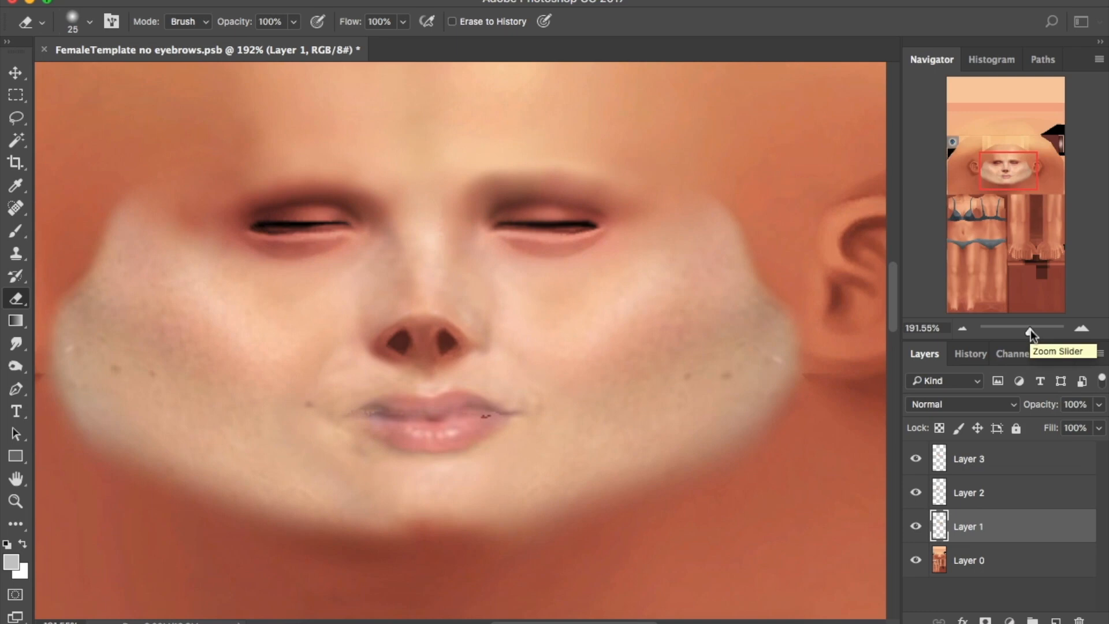
pyautogui.click(469, 56)
pyautogui.press(']')
pyautogui.press(']')
pyautogui.press(']')
pyautogui.press(']')
pyautogui.press(']')
pyautogui.press(']')
pyautogui.press(']')
pyautogui.press(']')
pyautogui.press(']')
pyautogui.press(']')
pyautogui.press('[')
pyautogui.click(976, 492)
pyautogui.click(1068, 471)
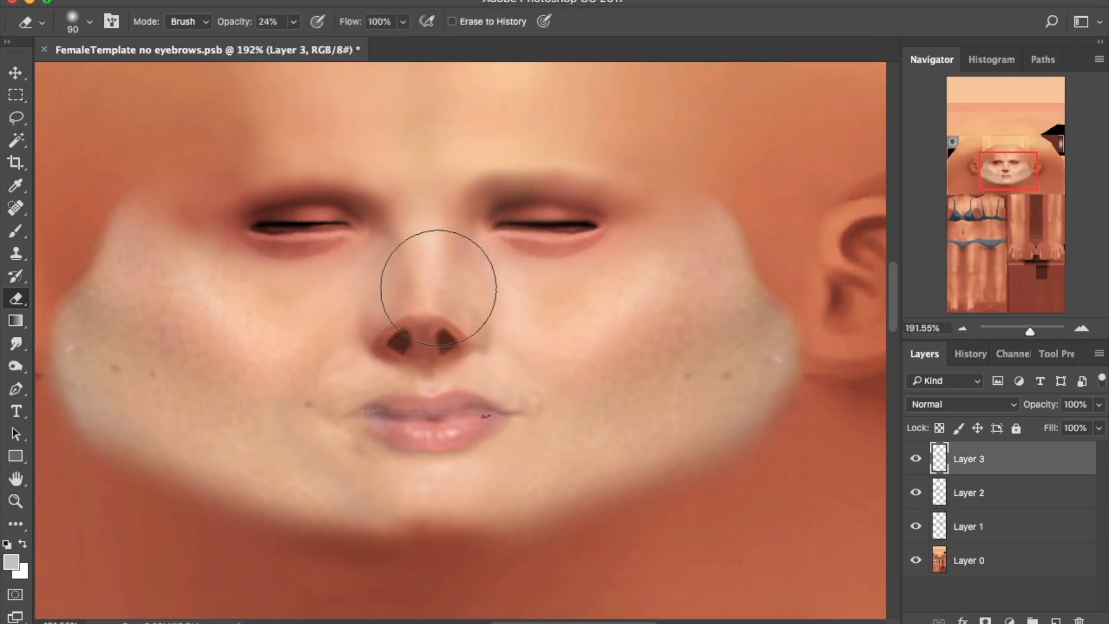
pyautogui.hotkey('alt', '[')
pyautogui.hotkey('alt', '[')
pyautogui.click(914, 526)
pyautogui.click(915, 526)
pyautogui.press('[')
pyautogui.press('[')
pyautogui.press('[')
pyautogui.press('[')
pyautogui.press('[')
pyautogui.press('[')
# Open camilla front.png and zoom in close on the photo's mouth
pyautogui.hotkey('alt', ']')
pyautogui.hotkey('alt', ']')
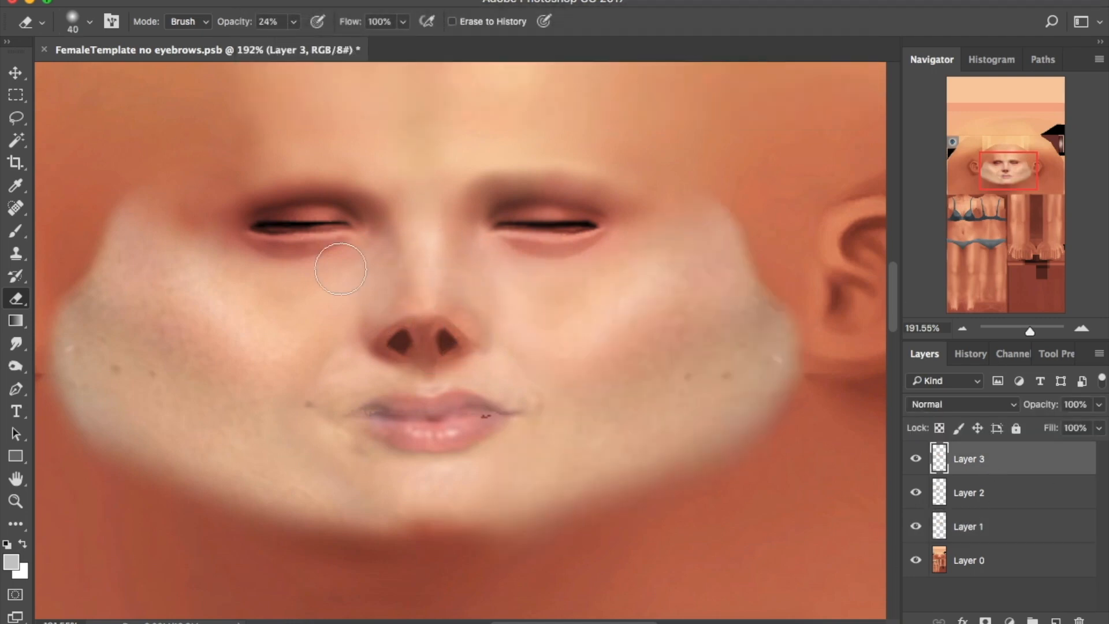
pyautogui.hotkey('alt', '[')
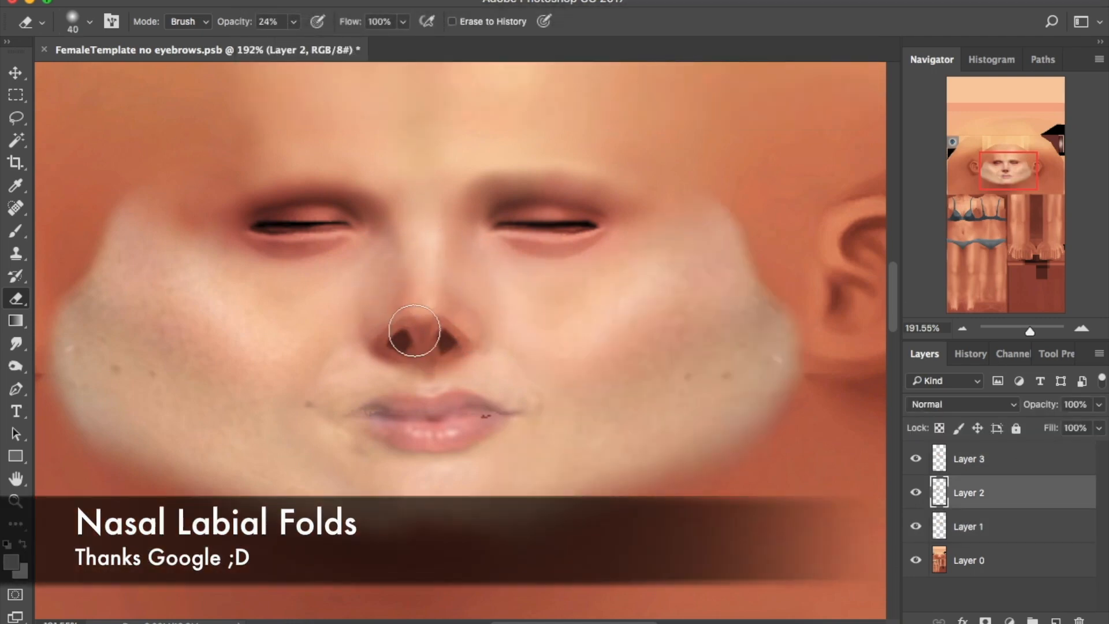
pyautogui.hotkey('alt', ']')
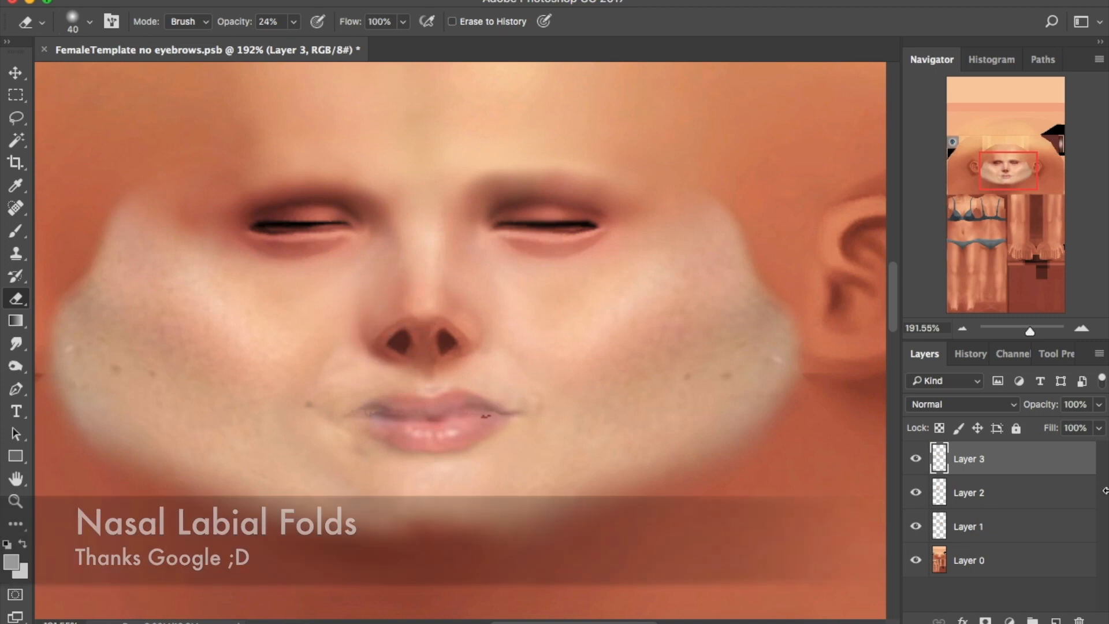
pyautogui.click(322, 619)
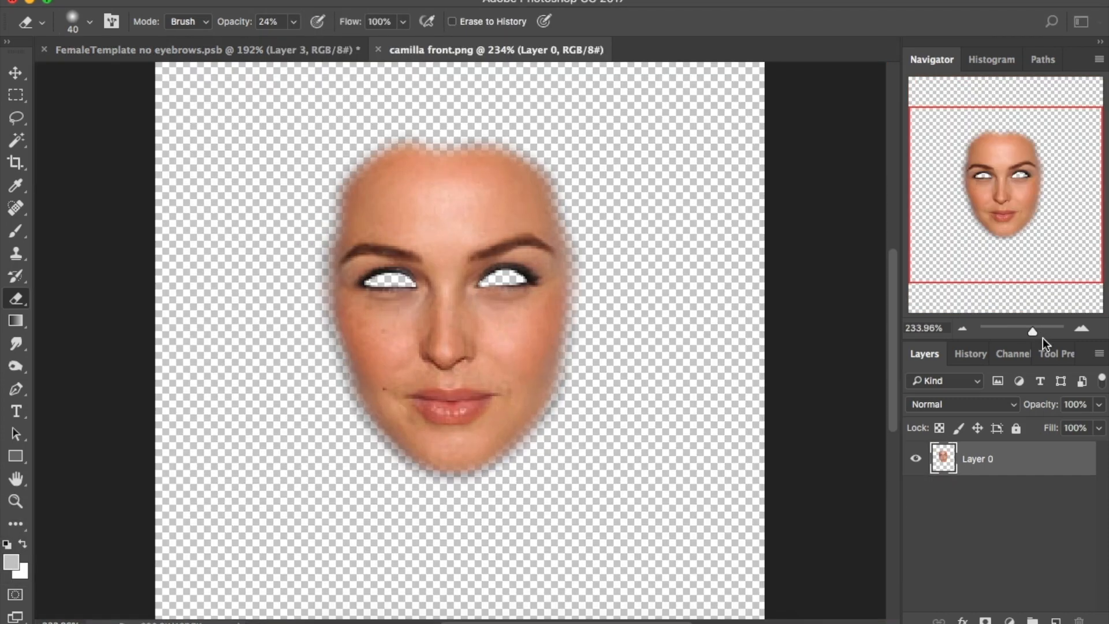
pyautogui.moveTo(1032, 332); pyautogui.dragTo(1051, 332)
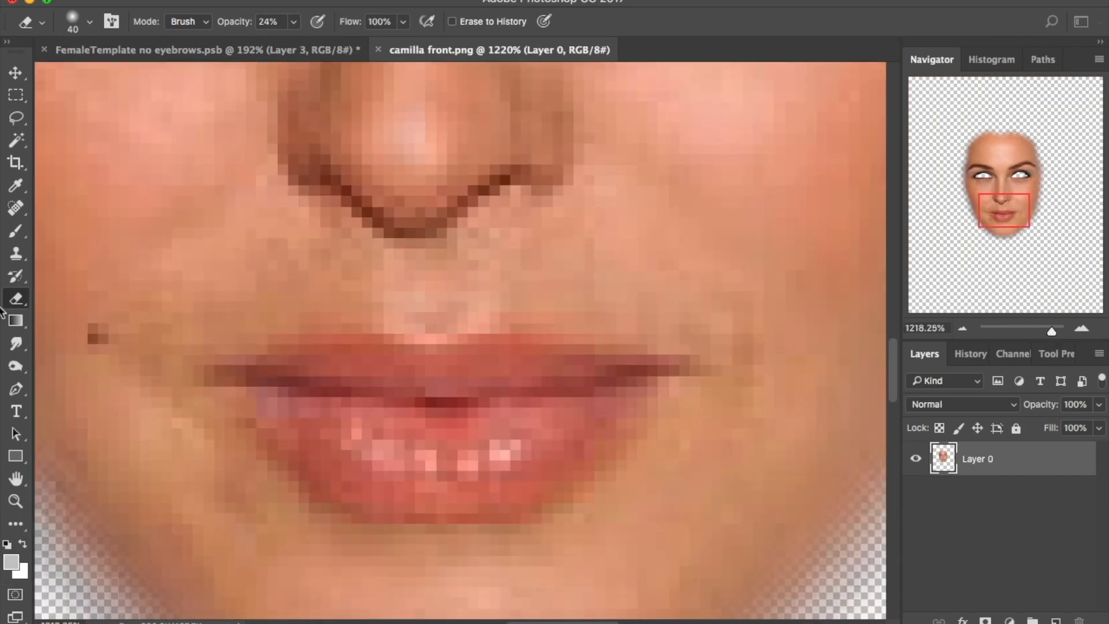
# Trace the lips with a Pen path, make it a selection, and copy them to a new layer
pyautogui.press('p')
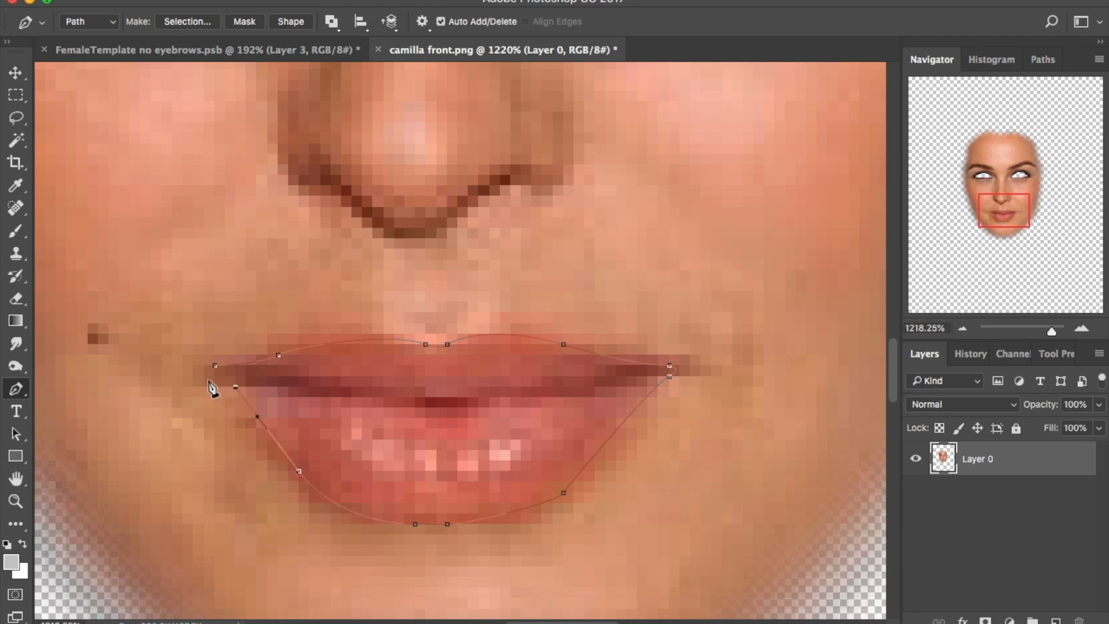
pyautogui.rightClick(465, 420)
pyautogui.click(579, 487)
pyautogui.click(651, 191)
pyautogui.rightClick(390, 294)
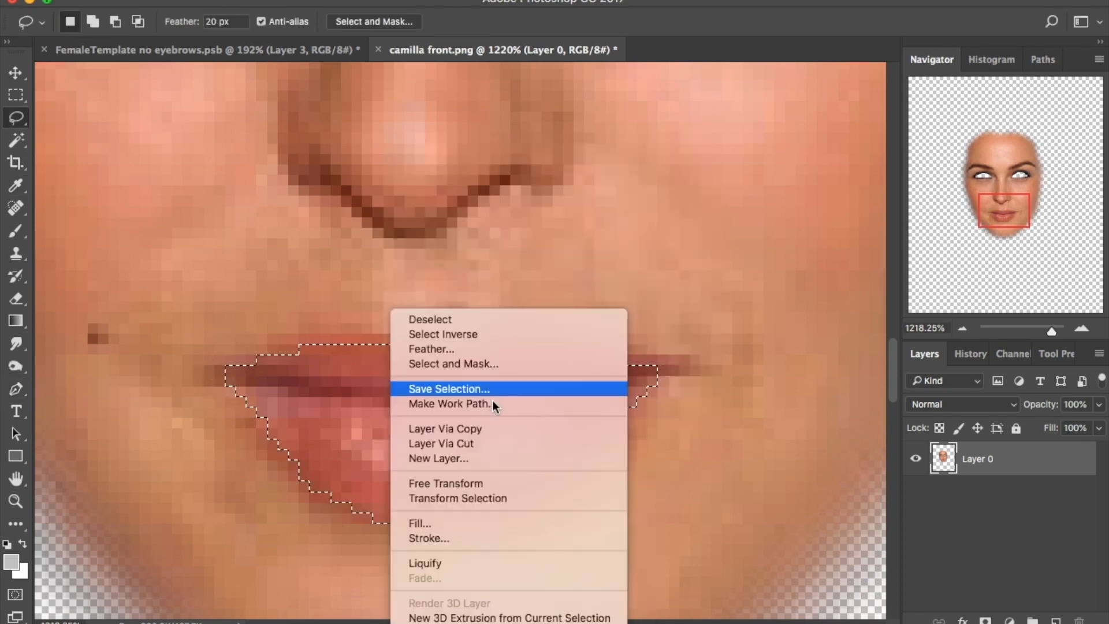
pyautogui.click(445, 440)
# Drag the lips into the FemaleTemplate document and transform them over the template's mouth
pyautogui.press('v')
pyautogui.moveTo(440, 376); pyautogui.dragTo(502, 461)
pyautogui.moveTo(488, 413); pyautogui.dragTo(558, 516)
pyautogui.press('super+t')
pyautogui.moveTo(514, 456); pyautogui.dragTo(424, 468)
pyautogui.press('Return')
pyautogui.moveTo(1029, 331); pyautogui.dragTo(1035, 331)
pyautogui.moveTo(1021, 178); pyautogui.dragTo(1019, 181)
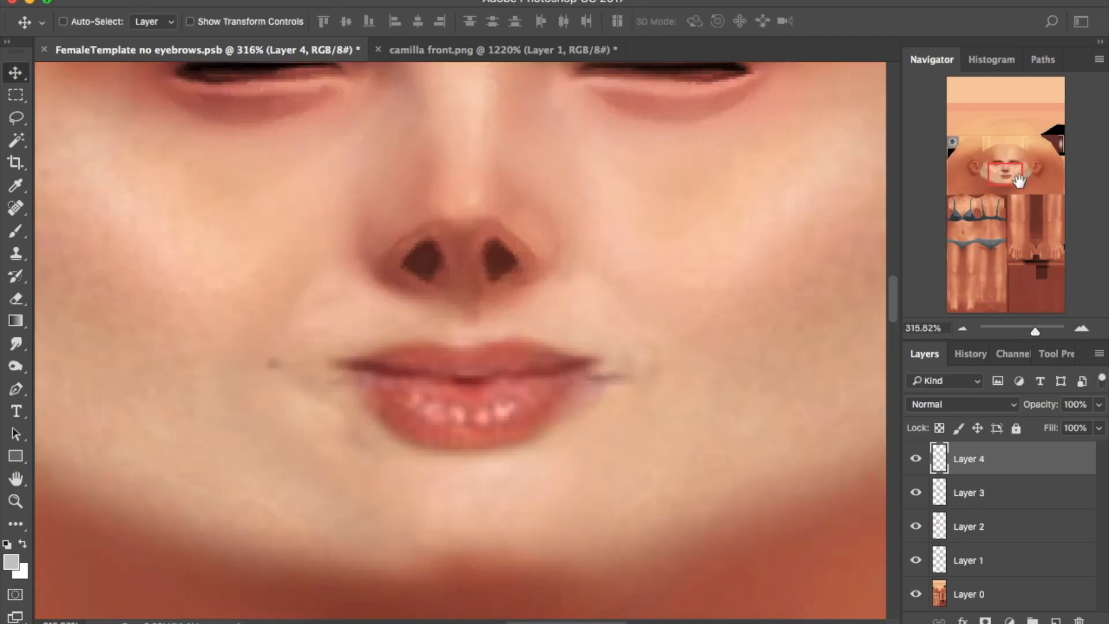
# Delete the left half of the lips, duplicate the right half, and flip it horizontally into place
pyautogui.press('m')
pyautogui.moveTo(237, 287); pyautogui.dragTo(470, 525)
pyautogui.press('Delete')
pyautogui.press('super+d')
pyautogui.press('super+j')
pyautogui.click(177, 1)
pyautogui.moveTo(231, 352)
pyautogui.click(501, 540)
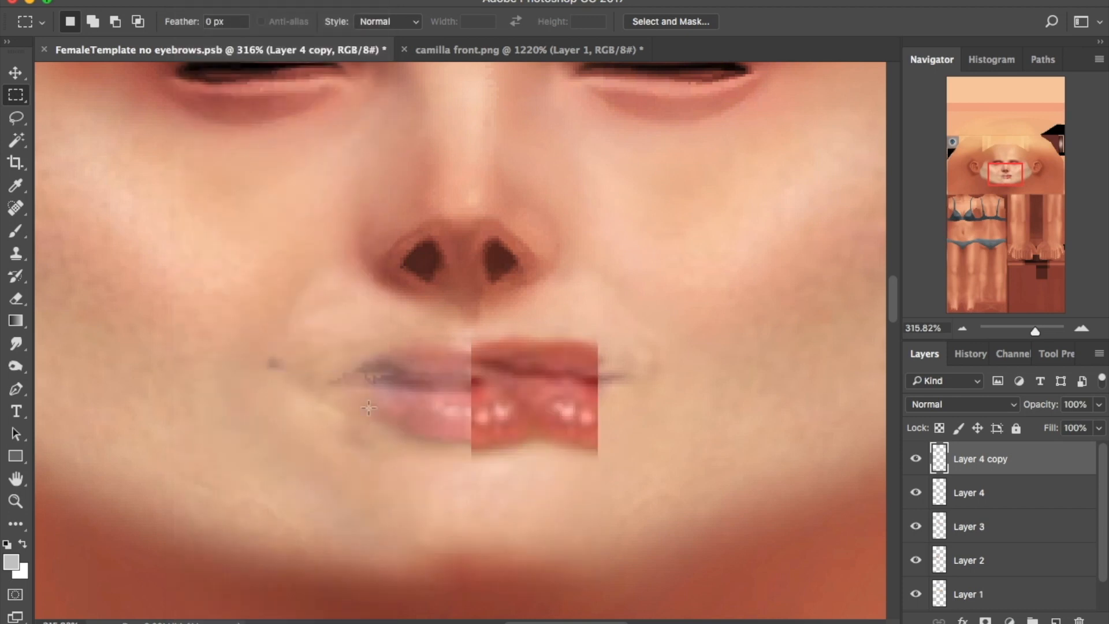
pyautogui.click(16, 73)
pyautogui.hotkey('shift', 'Left')
pyautogui.hotkey('shift', 'Left')
pyautogui.hotkey('shift', 'Left')
pyautogui.hotkey('shift', 'Left')
pyautogui.press('Left')
pyautogui.press('Left')
pyautogui.press('Left')
pyautogui.press('Left')
pyautogui.press('Left')
pyautogui.press('Left')
pyautogui.press('Left')
pyautogui.press('Left')
# Merge the two lip halves into one layer, hide Layers 1–3, and nudge the lips up-left
pyautogui.keyDown('shift'); pyautogui.click(981, 493); pyautogui.keyUp('shift')
pyautogui.rightClick(981, 493)
pyautogui.scroll(-5, 959, 494)
pyautogui.click(944, 481)
pyautogui.moveTo(916, 560); pyautogui.dragTo(915, 491)
pyautogui.moveTo(496, 395); pyautogui.dragTo(487, 387)
# In Liquify with Layer 0 backdrop at 44 opacity, push the right mouth corner inward
pyautogui.click(422, 1)
pyautogui.moveTo(480, 190)
pyautogui.click(495, 118)
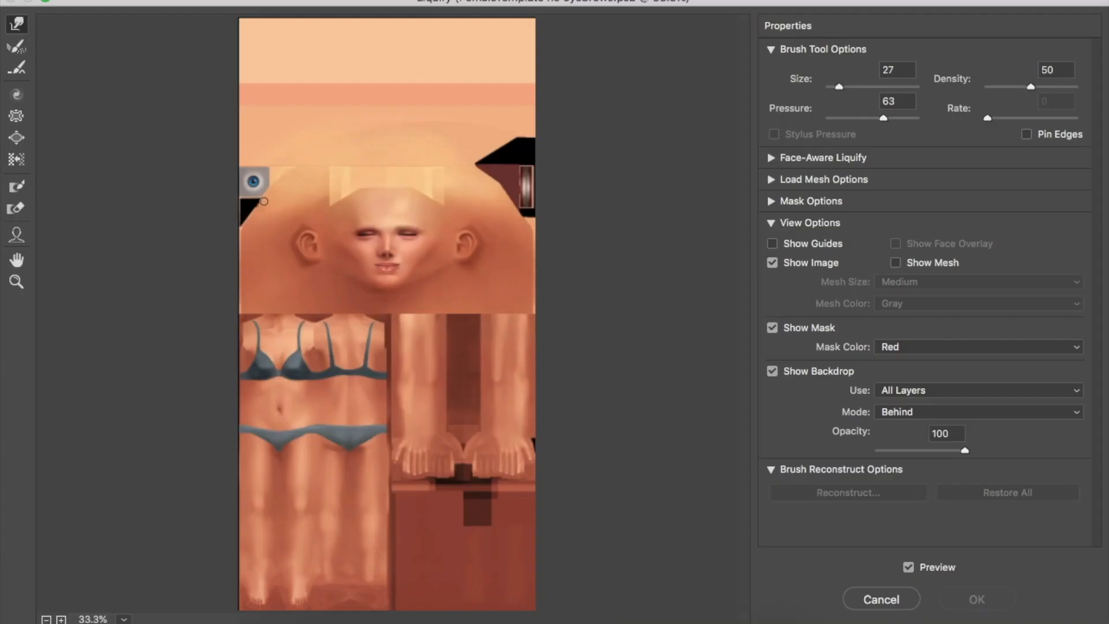
pyautogui.click(974, 390)
pyautogui.click(926, 421)
pyautogui.click(924, 392)
pyautogui.click(917, 376)
pyautogui.moveTo(966, 450)
pyautogui.mouseDown()
pyautogui.moveTo(886, 471)
pyautogui.moveTo(917, 457)
pyautogui.mouseUp()
pyautogui.moveTo(841, 88); pyautogui.dragTo(846, 89)
pyautogui.press('[')
pyautogui.moveTo(534, 324)
pyautogui.mouseDown()
pyautogui.moveTo(542, 317)
pyautogui.moveTo(483, 325)
pyautogui.mouseUp()
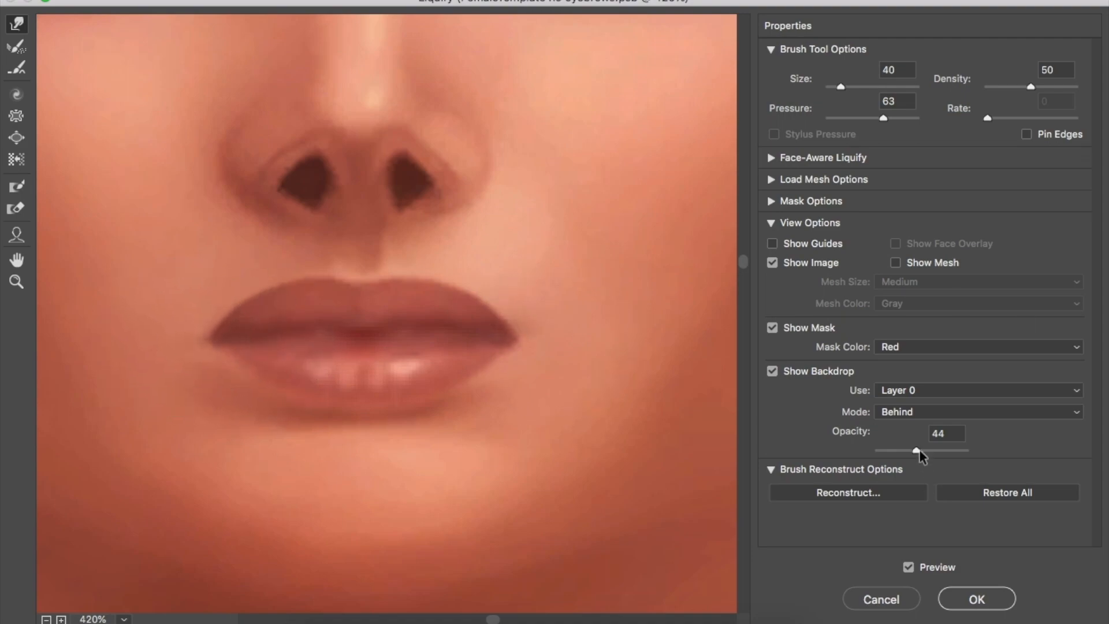
# Apply the first Liquify pass with the backdrop at 100, then reopen Liquify on the lips
pyautogui.moveTo(917, 451); pyautogui.dragTo(976, 453)
pyautogui.click(998, 601)
pyautogui.click(417, 1)
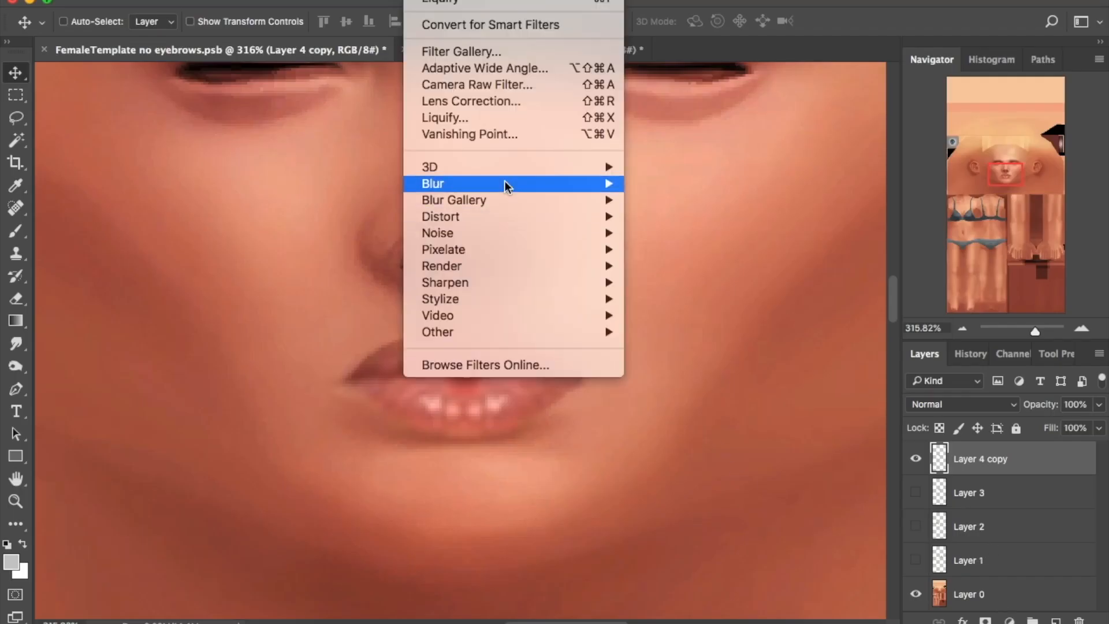
pyautogui.click(479, 117)
pyautogui.scroll(10, 418, 253)
pyautogui.scroll(10, 418, 254)
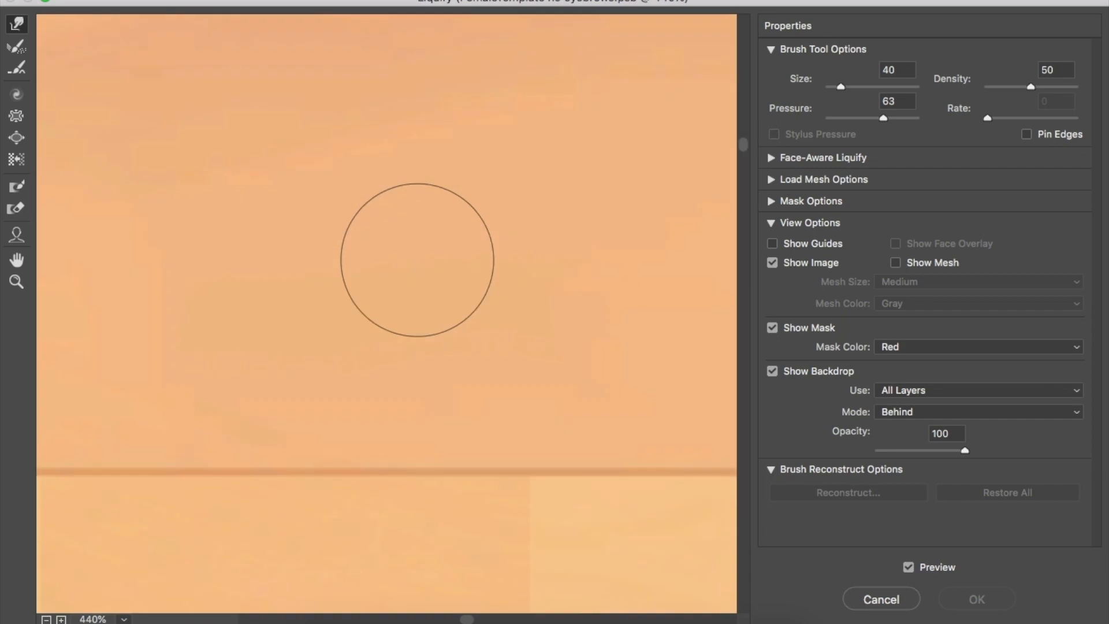
pyautogui.scroll(-8, 418, 260)
pyautogui.moveTo(715, 495)
pyautogui.mouseDown()
pyautogui.moveTo(592, 496)
pyautogui.moveTo(569, 458)
pyautogui.mouseUp()
# Warp the mouth corners into a new shape at brush size 20 and compare against Layer 1
pyautogui.press('[')
pyautogui.press(']')
pyautogui.moveTo(242, 476); pyautogui.dragTo(239, 453)
pyautogui.click(977, 599)
pyautogui.click(917, 558)
pyautogui.click(916, 559)
pyautogui.press('r')
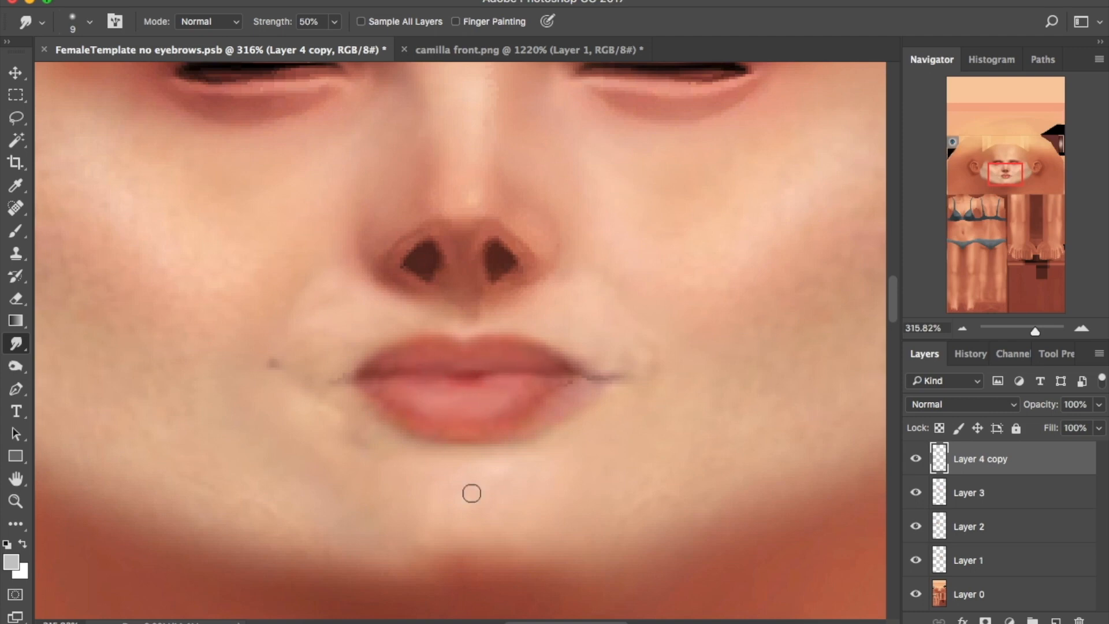
# Compare the cheek patches by toggling Layer 1, Layer 2 and Layer 3 visibility with the smudge brush enlarged
pyautogui.press('o')
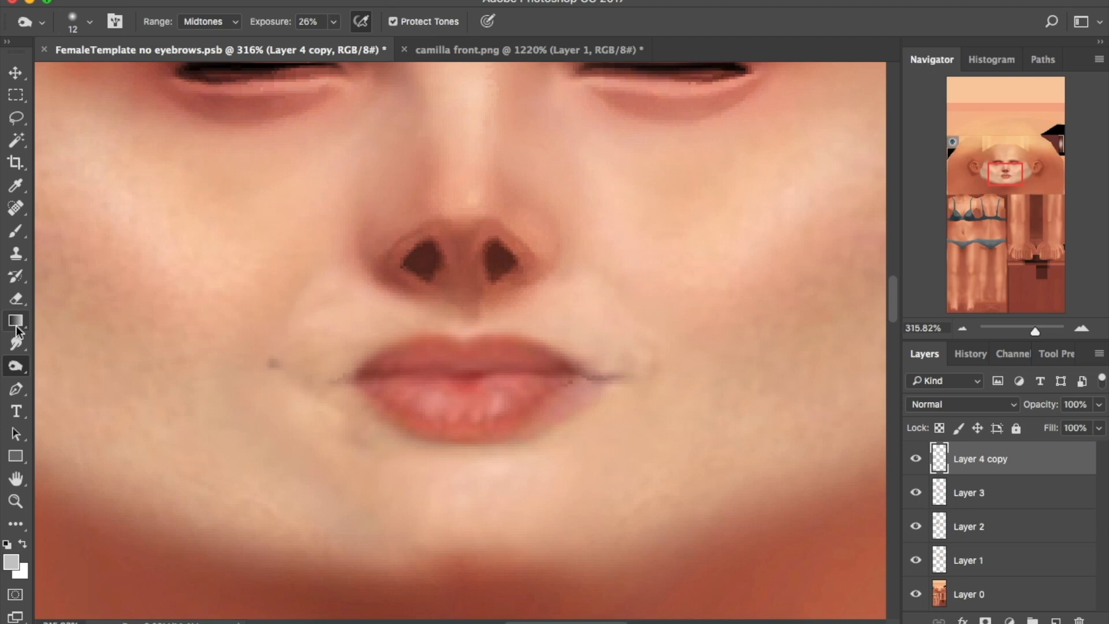
pyautogui.click(15, 343)
pyautogui.moveTo(1035, 331); pyautogui.dragTo(1031, 331)
pyautogui.click(916, 526)
pyautogui.click(916, 526)
pyautogui.click(982, 561)
pyautogui.press(']')
pyautogui.press(']')
pyautogui.press(']')
pyautogui.press(']')
pyautogui.press(']')
pyautogui.press(']')
pyautogui.press(']')
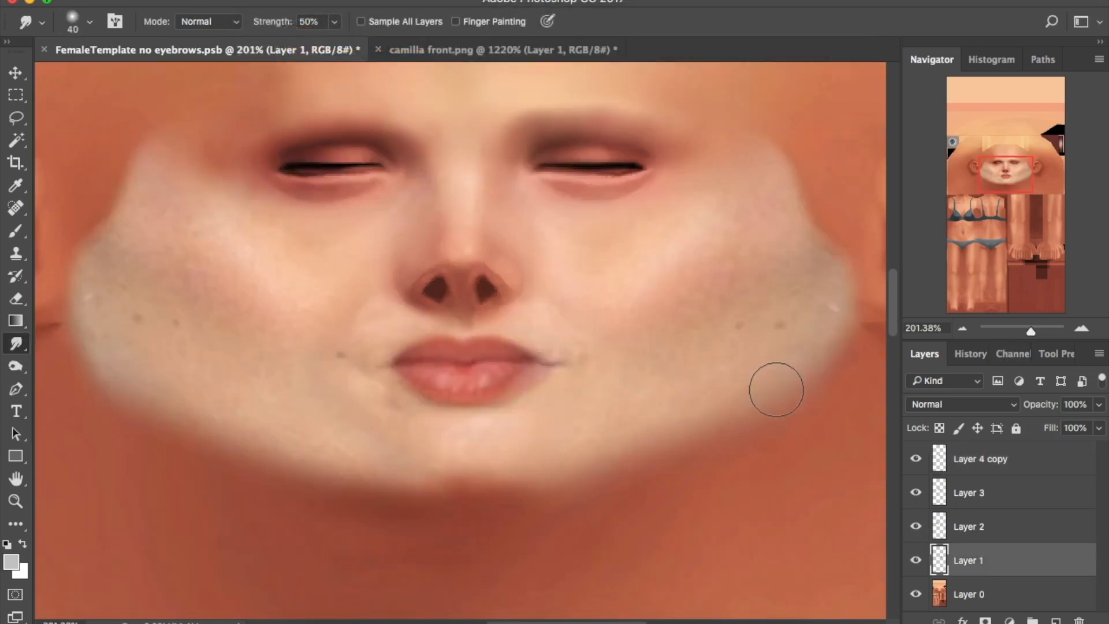
pyautogui.click(916, 560)
pyautogui.click(917, 560)
pyautogui.click(916, 559)
pyautogui.click(917, 493)
pyautogui.click(918, 493)
# On Layer 3, erase part of the left-cheek area with an enlarged full-opacity eraser
pyautogui.click(972, 501)
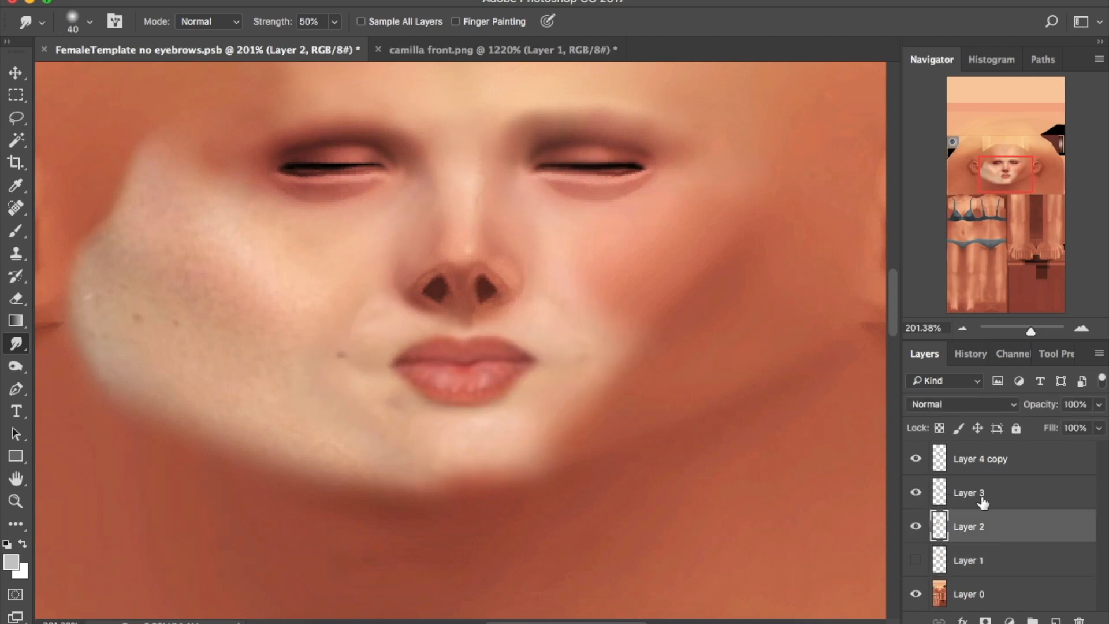
pyautogui.press('e')
pyautogui.press('0')
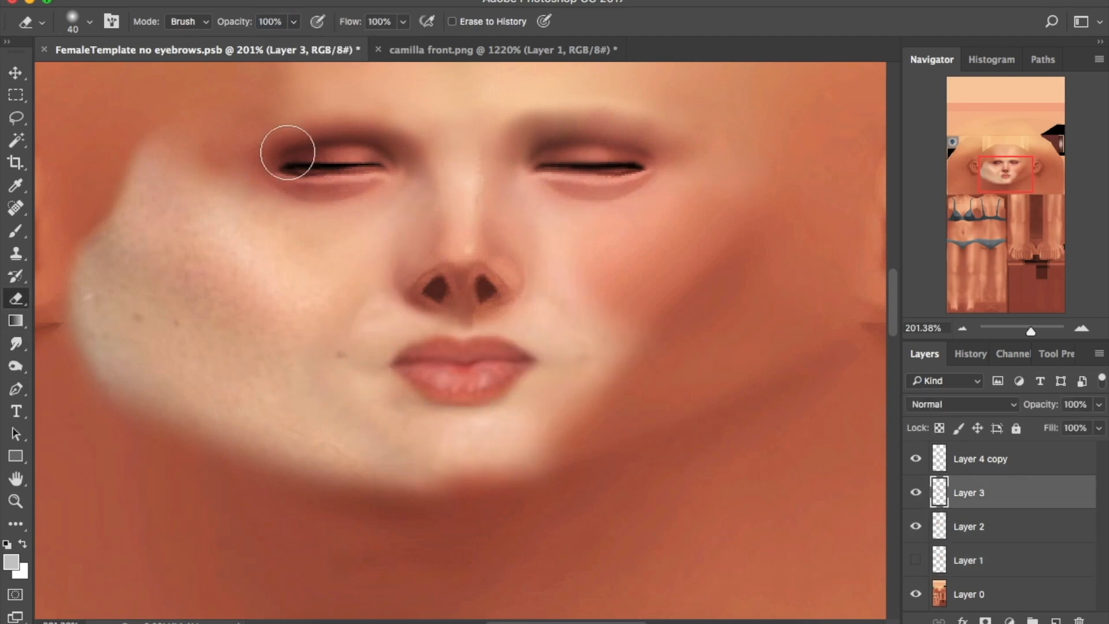
pyautogui.press(']')
pyautogui.press(']')
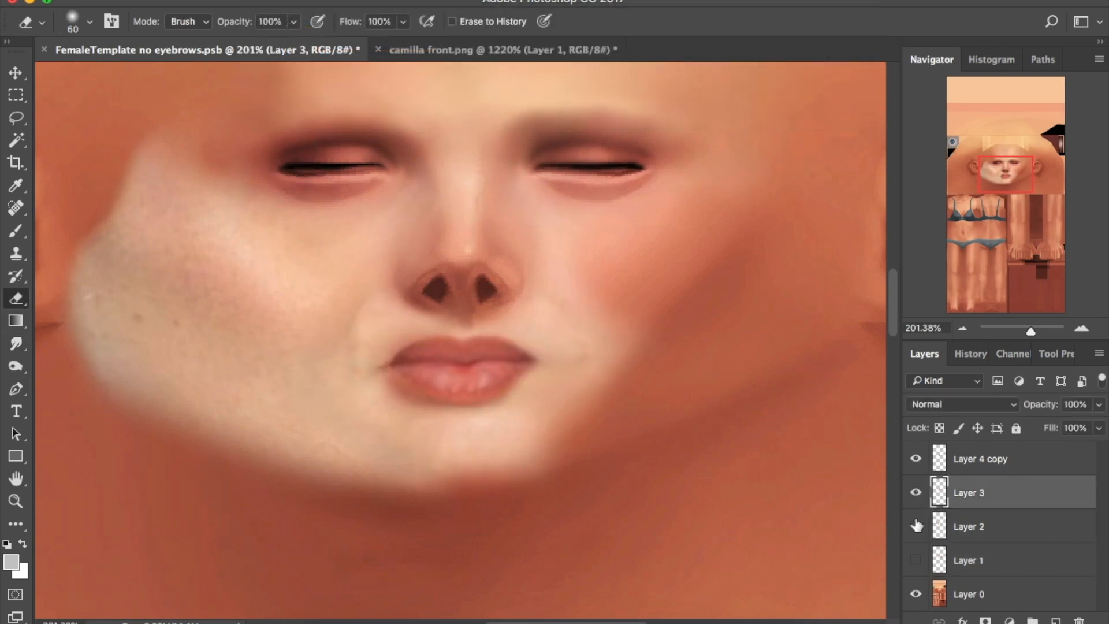
pyautogui.click(916, 560)
pyautogui.click(918, 527)
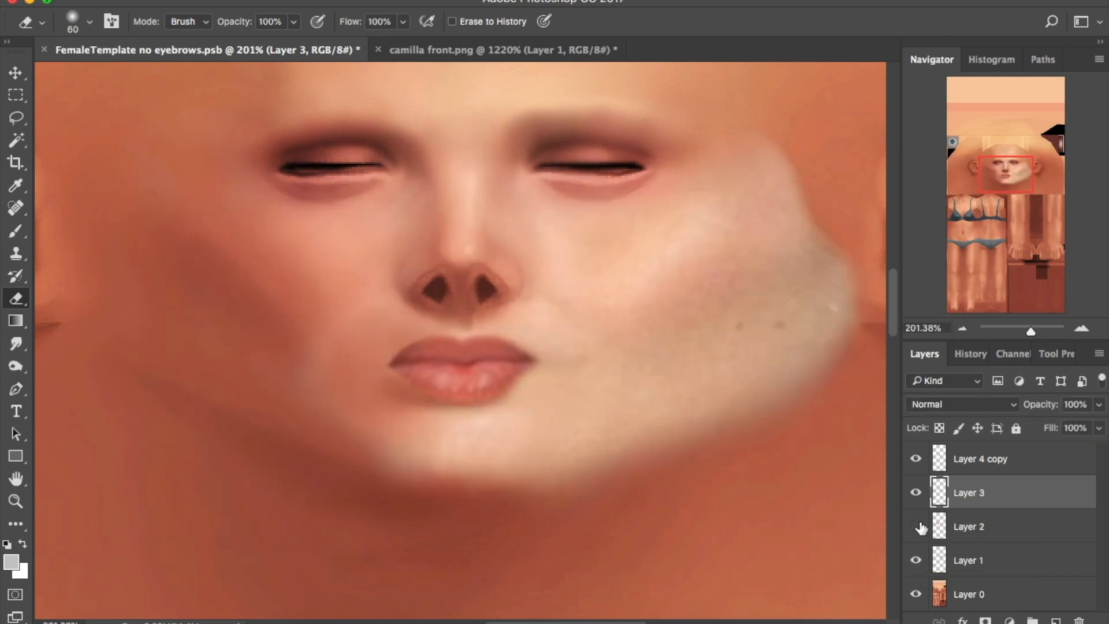
pyautogui.moveTo(336, 361); pyautogui.dragTo(372, 315)
pyautogui.click(917, 526)
pyautogui.click(917, 528)
# Duplicate Layer 1, flip the copy horizontally and nudge it left onto the left cheek
pyautogui.moveTo(1039, 559); pyautogui.dragTo(1056, 621)
pyautogui.click(186, 0)
pyautogui.moveTo(277, 364)
pyautogui.click(502, 559)
pyautogui.click(10, 67)
pyautogui.hotkey('shift', 'Left')
pyautogui.hotkey('shift', 'Left')
pyautogui.hotkey('shift', 'Left')
pyautogui.hotkey('shift', 'Left')
pyautogui.hotkey('shift', 'Left')
pyautogui.hotkey('shift', 'Left')
pyautogui.hotkey('shift', 'Left')
pyautogui.hotkey('shift', 'Left')
pyautogui.hotkey('shift', 'Left')
pyautogui.hotkey('shift', 'Left')
pyautogui.hotkey('shift', 'Left')
pyautogui.hotkey('shift', 'Left')
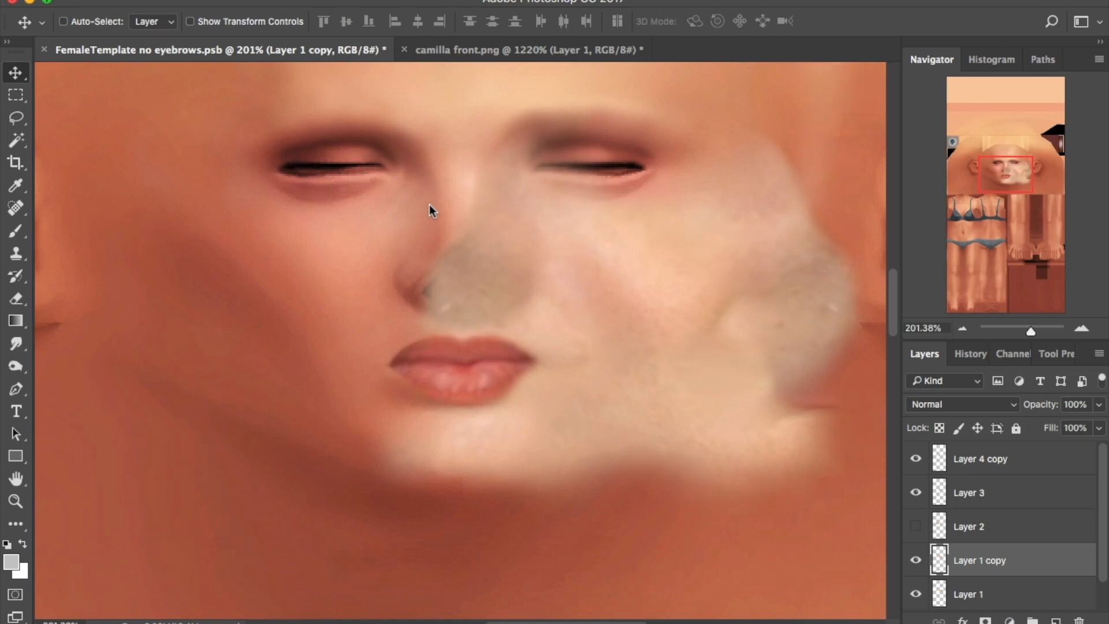
pyautogui.hotkey('shift', 'Left')
pyautogui.hotkey('shift', 'Left')
pyautogui.hotkey('shift', 'Left')
pyautogui.hotkey('shift', 'Left')
pyautogui.hotkey('shift', 'Left')
pyautogui.hotkey('shift', 'Left')
pyautogui.hotkey('shift', 'Left')
pyautogui.hotkey('shift', 'Left')
pyautogui.hotkey('shift', 'Left')
pyautogui.hotkey('shift', 'Left')
pyautogui.hotkey('shift', 'Left')
pyautogui.hotkey('shift', 'Left')
pyautogui.hotkey('shift', 'Left')
pyautogui.hotkey('shift', 'Left')
pyautogui.hotkey('shift', 'Left')
pyautogui.hotkey('shift', 'Left')
pyautogui.hotkey('shift', 'Left')
pyautogui.hotkey('shift', 'Left')
pyautogui.hotkey('shift', 'Left')
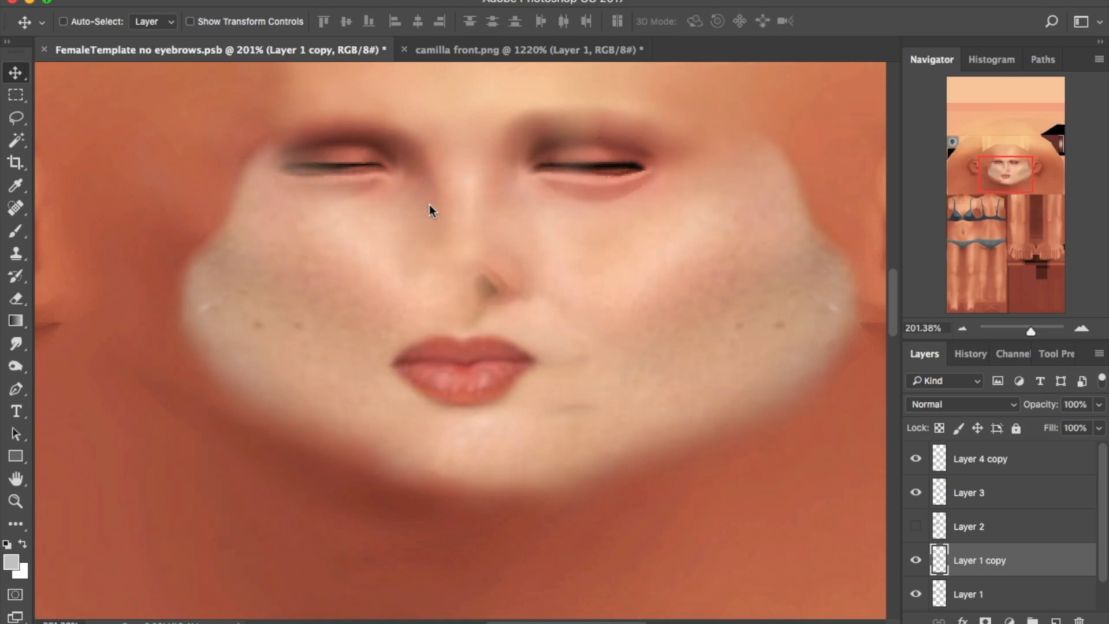
pyautogui.hotkey('shift', 'Left')
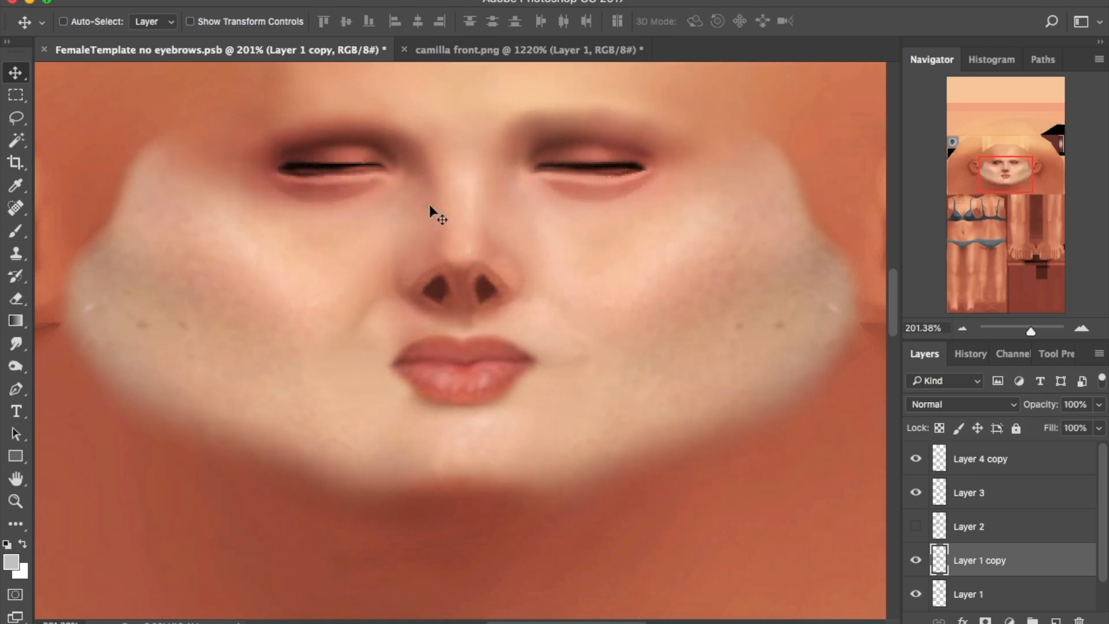
# Delete the hidden Layer 2 and recheck the face with Layer 3 toggled
pyautogui.click(914, 531)
pyautogui.click(915, 532)
pyautogui.click(915, 532)
pyautogui.click(915, 532)
pyautogui.moveTo(1033, 331); pyautogui.dragTo(1025, 331)
pyautogui.moveTo(996, 526); pyautogui.dragTo(1079, 620)
pyautogui.click(916, 494)
pyautogui.click(916, 495)
pyautogui.click(915, 495)
pyautogui.click(915, 492)
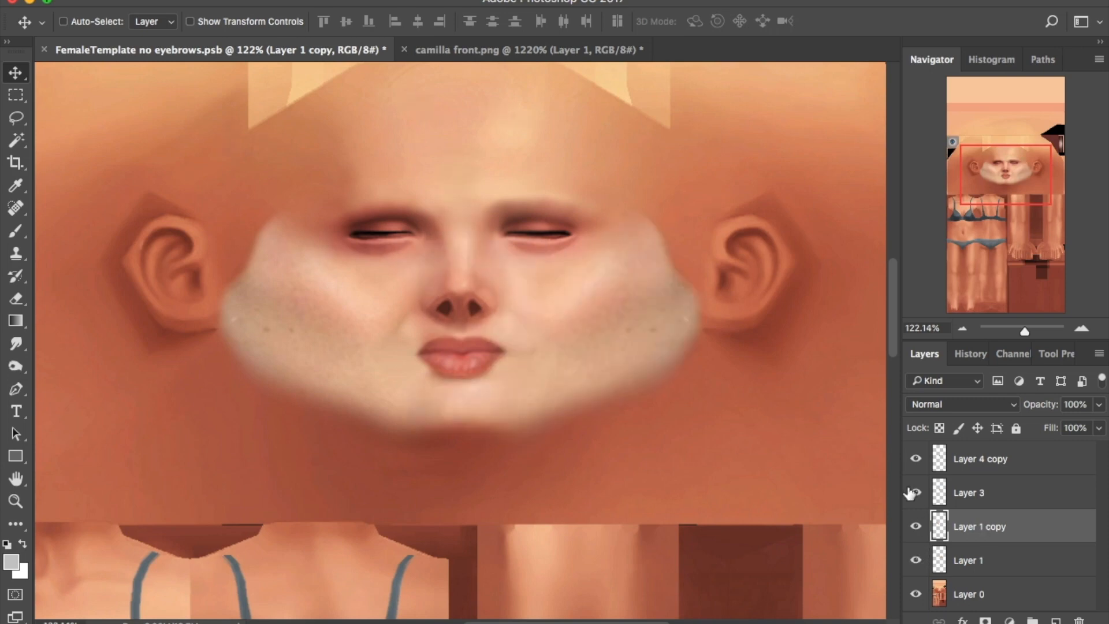
# Delete Layer 2 and merge Layer 1 and Layer 1 copy into Layer 3
pyautogui.press('e')
pyautogui.hotkey('ctrl', 'z')
pyautogui.click(979, 505)
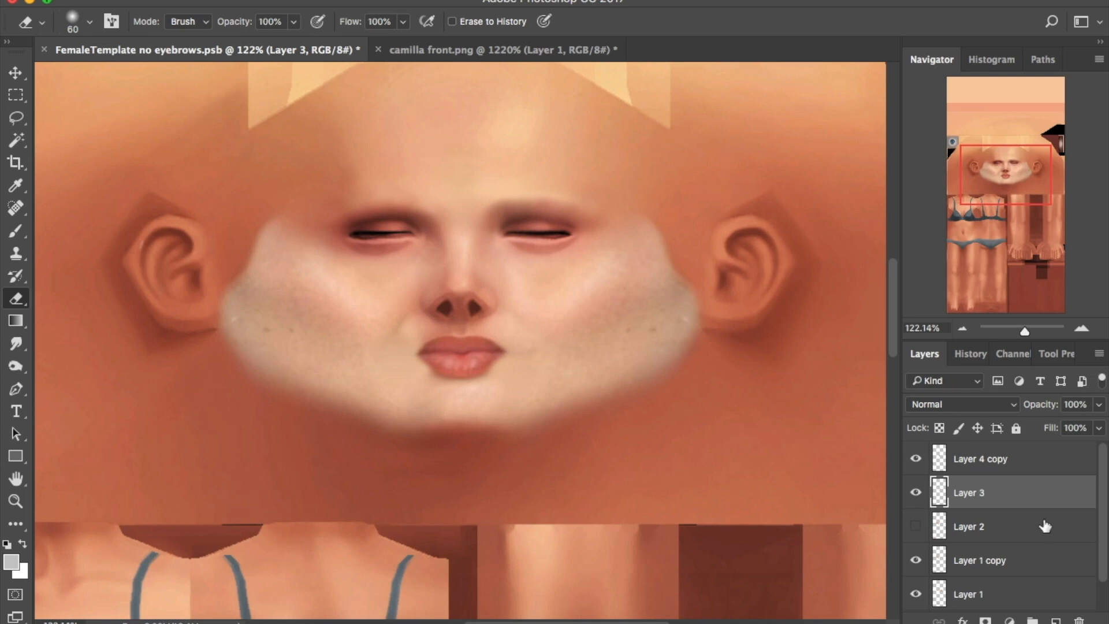
pyautogui.moveTo(1047, 530); pyautogui.dragTo(1079, 620)
pyautogui.keyDown('shift'); pyautogui.click(971, 562); pyautogui.keyUp('shift')
pyautogui.rightClick(978, 504)
pyautogui.click(872, 412)
# Give the merged Layer 3 a Gaussian Blur, 50% fill and Brightness -30
pyautogui.click(421, 2)
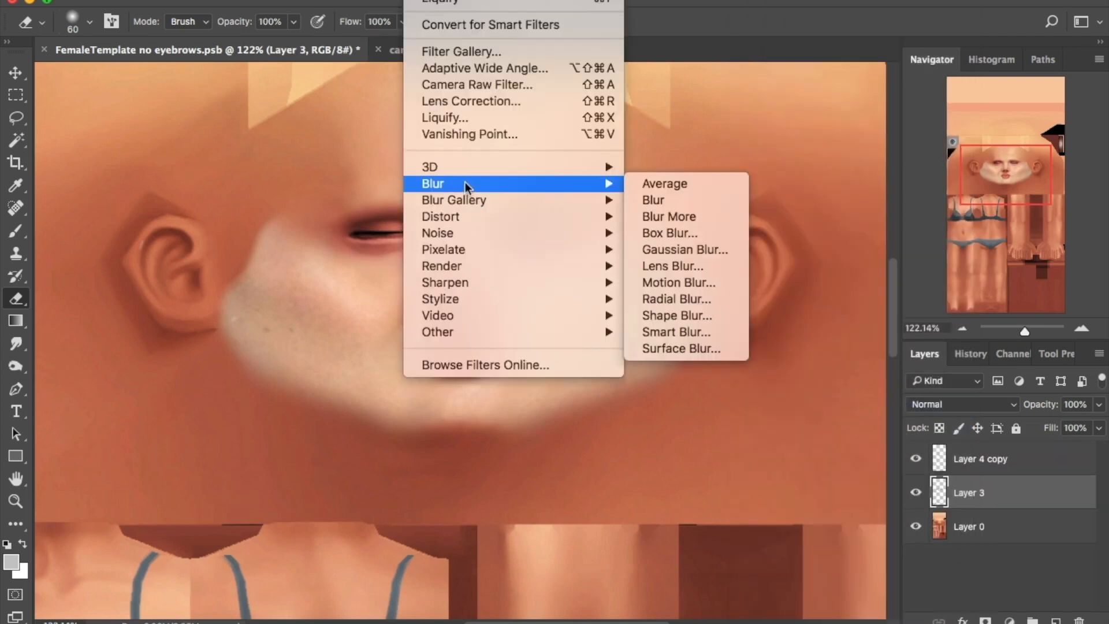
pyautogui.moveTo(465, 183)
pyautogui.click(664, 250)
pyautogui.press('Return')
pyautogui.press('e')
pyautogui.moveTo(1099, 428); pyautogui.dragTo(1052, 457)
pyautogui.click(237, 2)
pyautogui.moveTo(272, 22)
pyautogui.click(434, 22)
pyautogui.moveTo(696, 52); pyautogui.dragTo(681, 52)
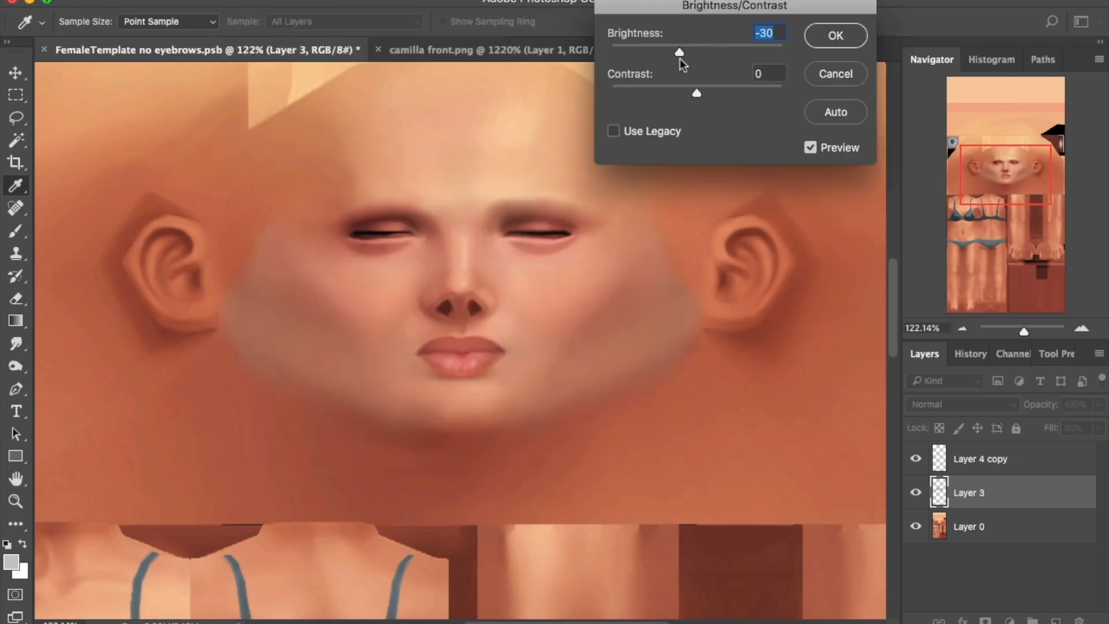
pyautogui.press('Return')
# Resize the eraser, hide Layer 3 and zoom closely on the lips with Layer 0 active
pyautogui.press(']')
pyautogui.press(']')
pyautogui.press(']')
pyautogui.press(']')
pyautogui.press(']')
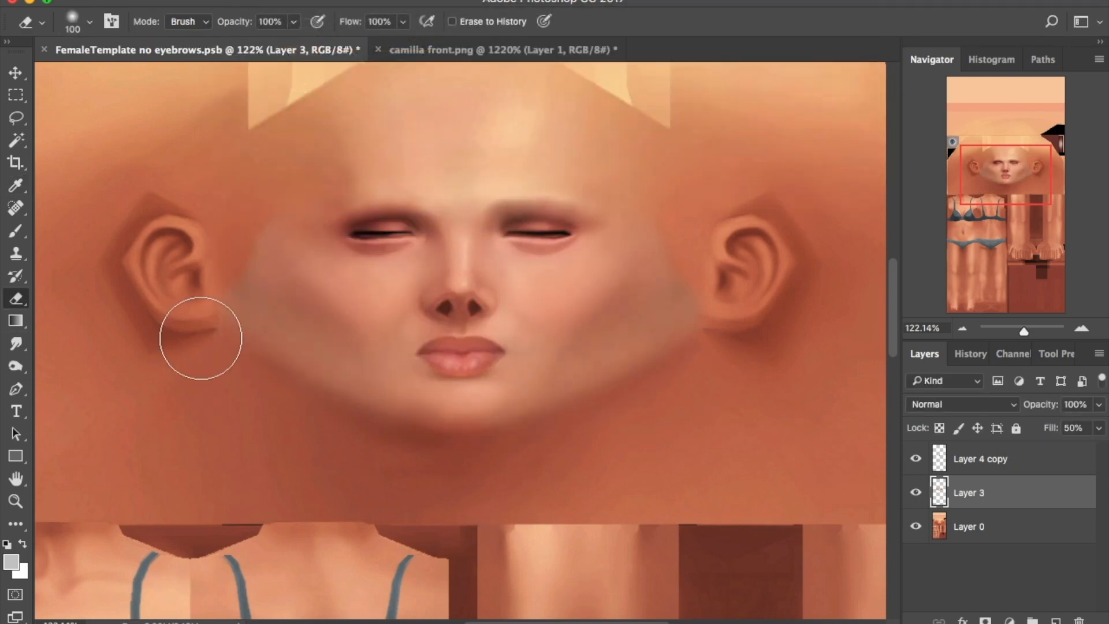
pyautogui.press(']')
pyautogui.press(']')
pyautogui.press(']')
pyautogui.press(']')
pyautogui.press(']')
pyautogui.press(']')
pyautogui.press(']')
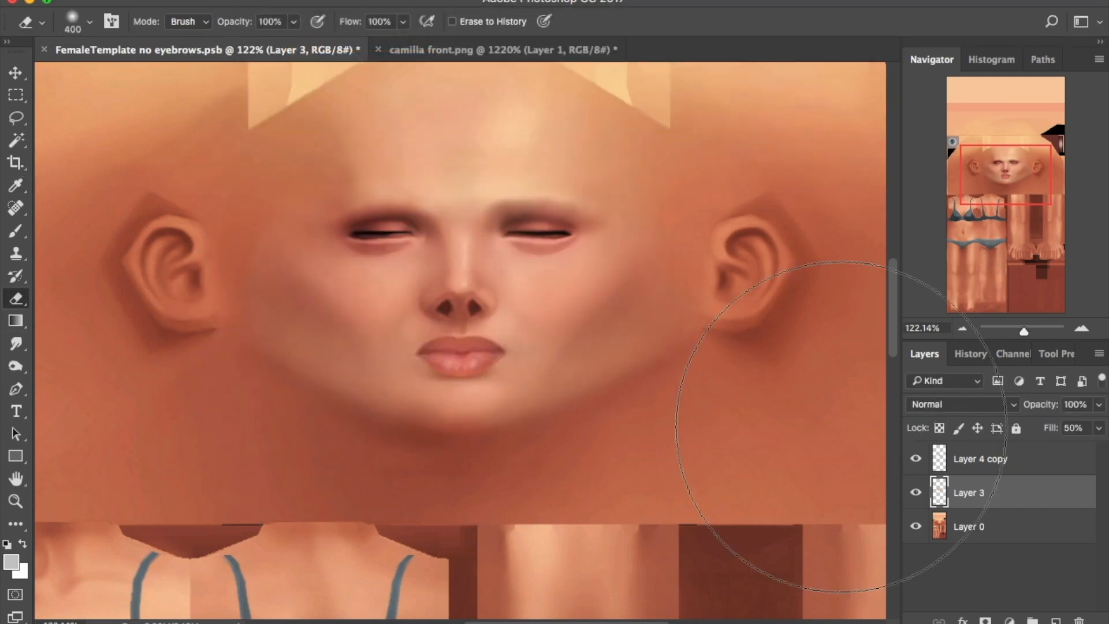
pyautogui.press('[')
pyautogui.press('[')
pyautogui.press('[')
pyautogui.press('[')
pyautogui.press('[')
pyautogui.moveTo(1024, 332); pyautogui.dragTo(1034, 335)
pyautogui.click(915, 492)
pyautogui.click(917, 526)
pyautogui.click(917, 526)
pyautogui.click(975, 527)
pyautogui.moveTo(1033, 331); pyautogui.dragTo(1042, 333)
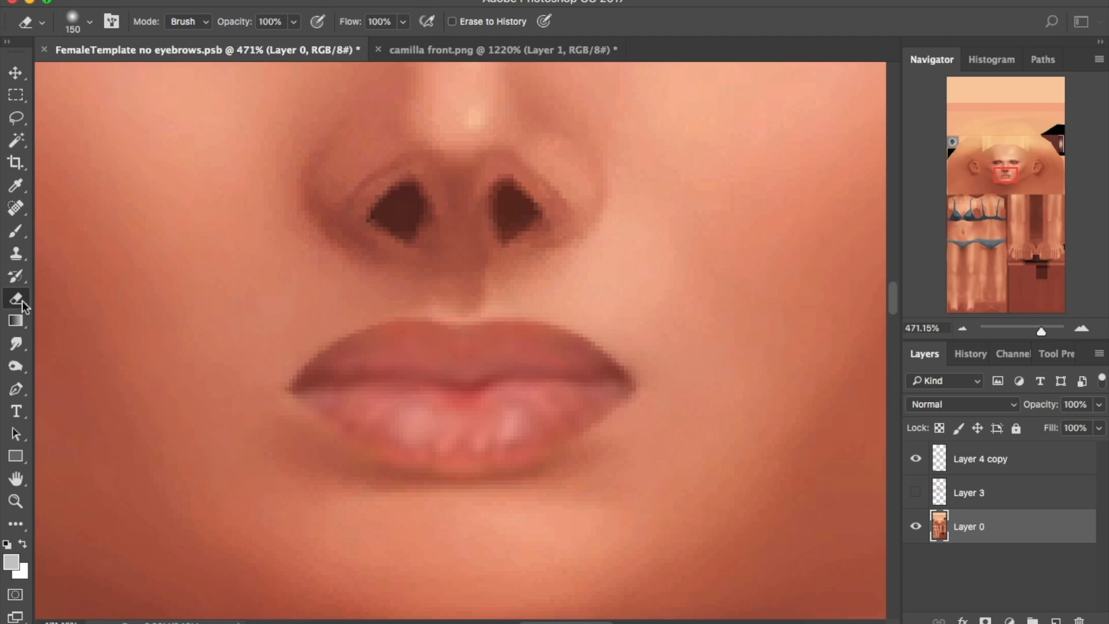
# Shrink the smudge brush and lower Layer 4 copy's fill to soften the lips
pyautogui.click(16, 343)
pyautogui.press('[')
pyautogui.press('[')
pyautogui.press('[')
pyautogui.press('[')
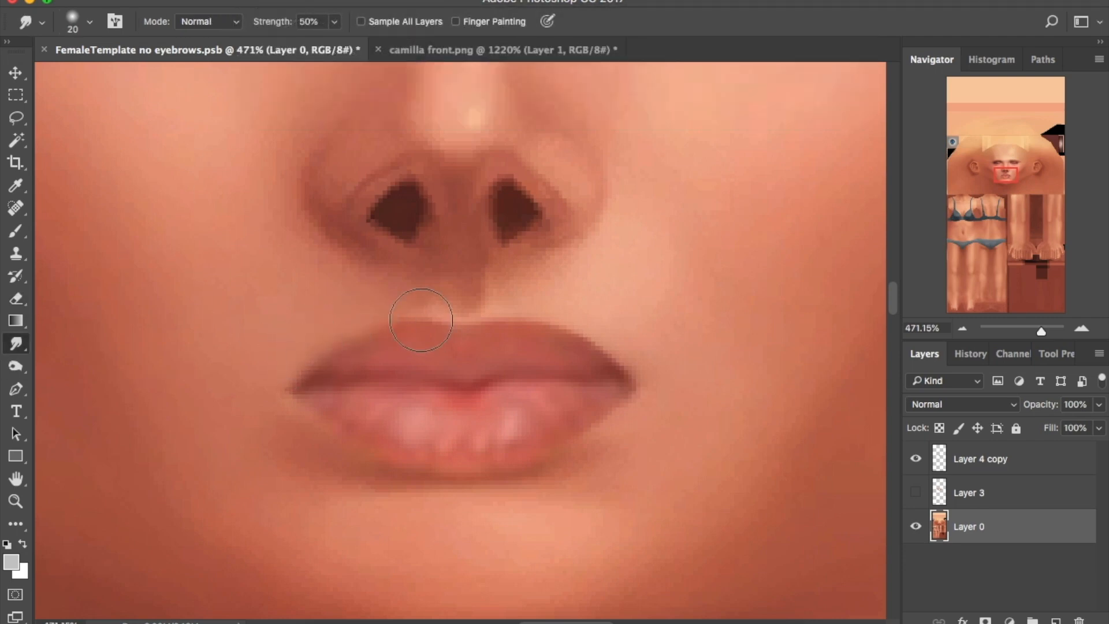
pyautogui.press('[')
pyautogui.press('[')
pyautogui.press('[')
pyautogui.hotkey('alt', ']')
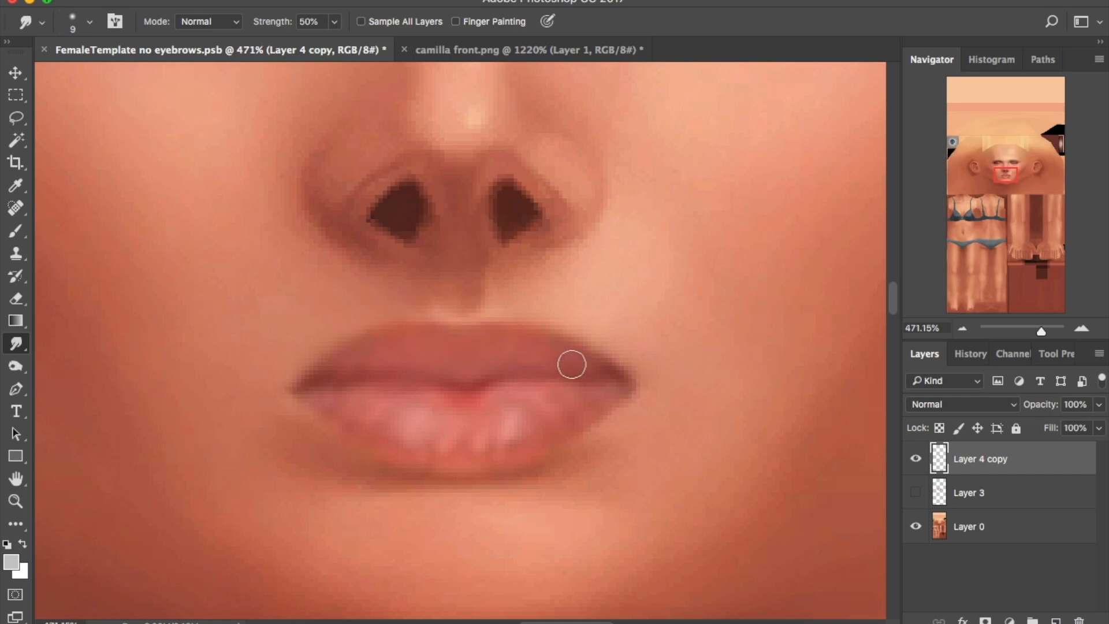
pyautogui.press('[')
pyautogui.press('[')
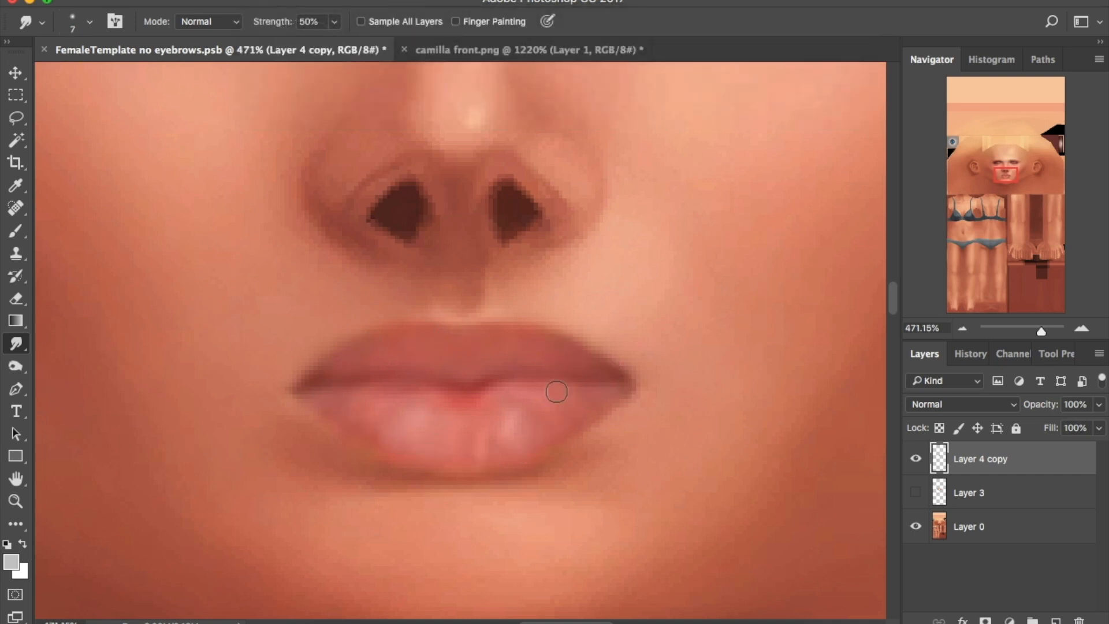
pyautogui.click(1100, 428)
pyautogui.moveTo(1099, 451); pyautogui.dragTo(1065, 452)
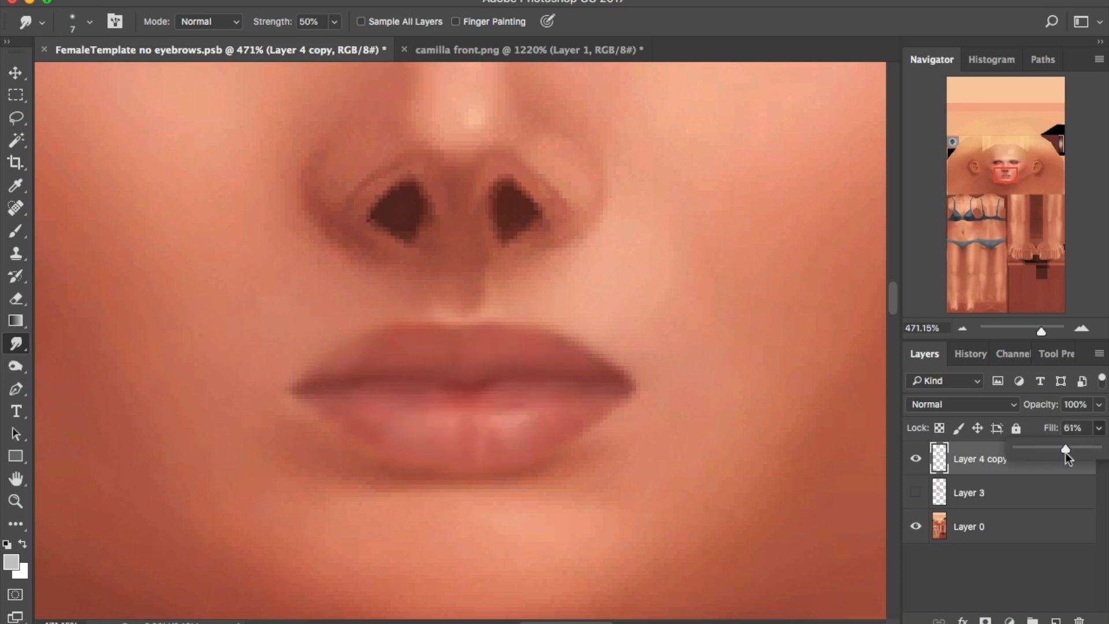
pyautogui.click(1007, 526)
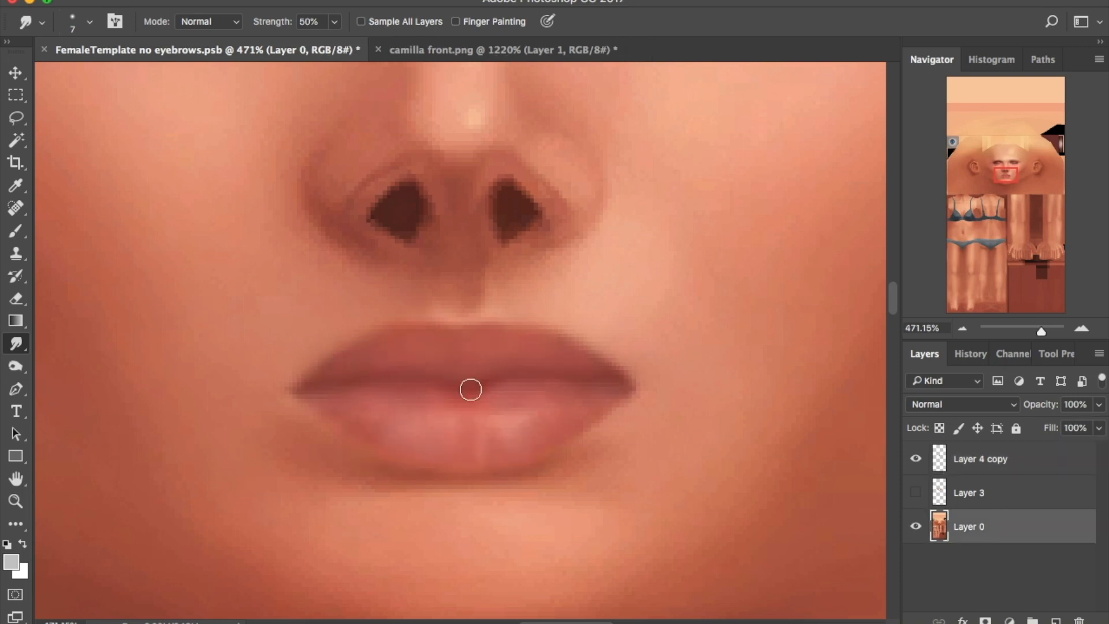
pyautogui.moveTo(1040, 331); pyautogui.dragTo(1035, 331)
pyautogui.click(1008, 458)
pyautogui.click(1099, 428)
pyautogui.moveTo(1065, 450); pyautogui.dragTo(1073, 449)
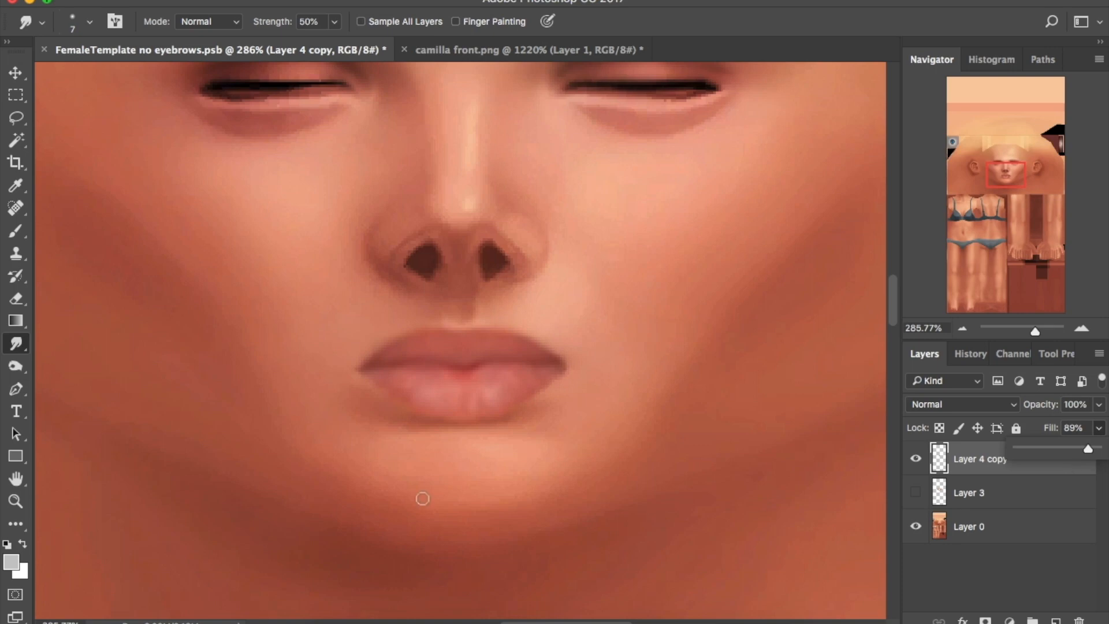
pyautogui.click(535, 372)
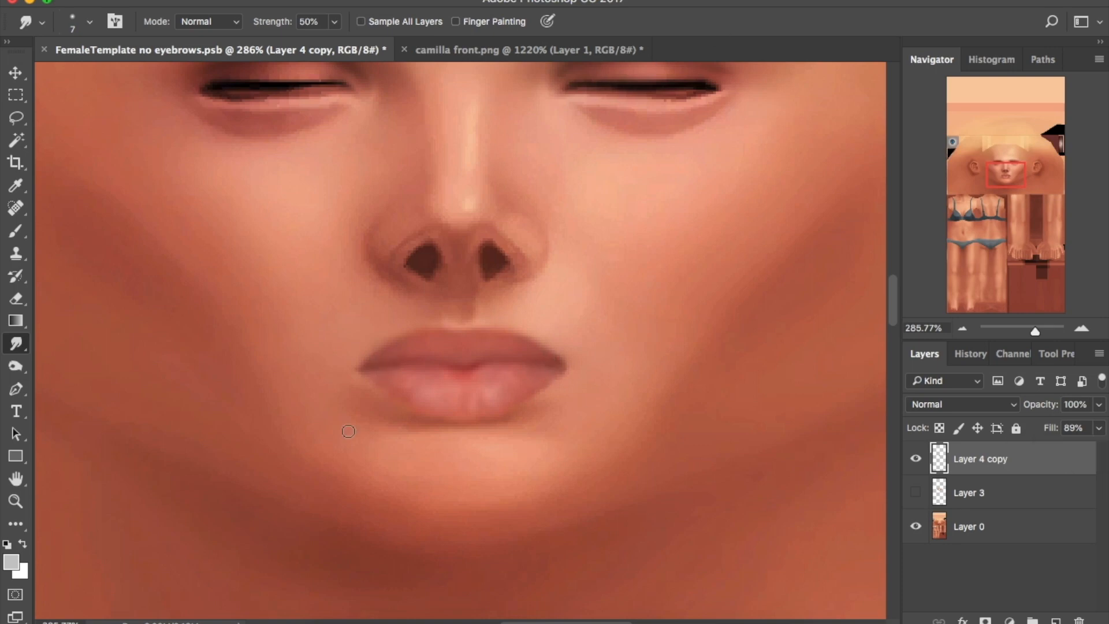
# Show Layer 3 again and switch between eraser, burn and pen tools across the layers, opening the lip path options
pyautogui.press('e')
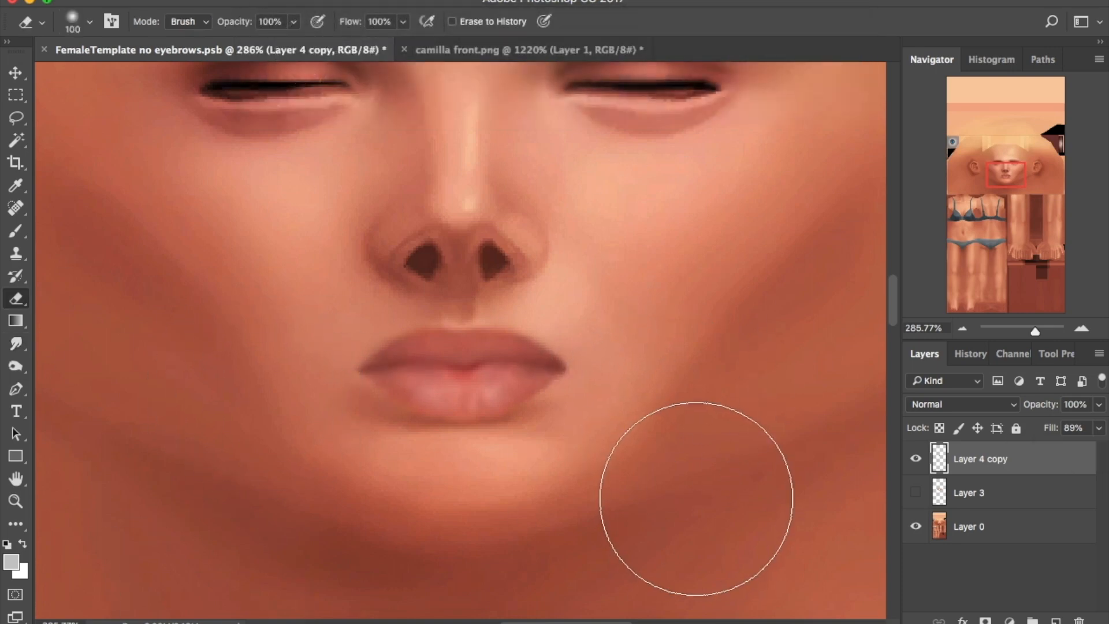
pyautogui.click(916, 492)
pyautogui.click(968, 492)
pyautogui.press('[')
pyautogui.press('[')
pyautogui.press('[')
pyautogui.press('[')
pyautogui.press('[')
pyautogui.press('[')
pyautogui.press('[')
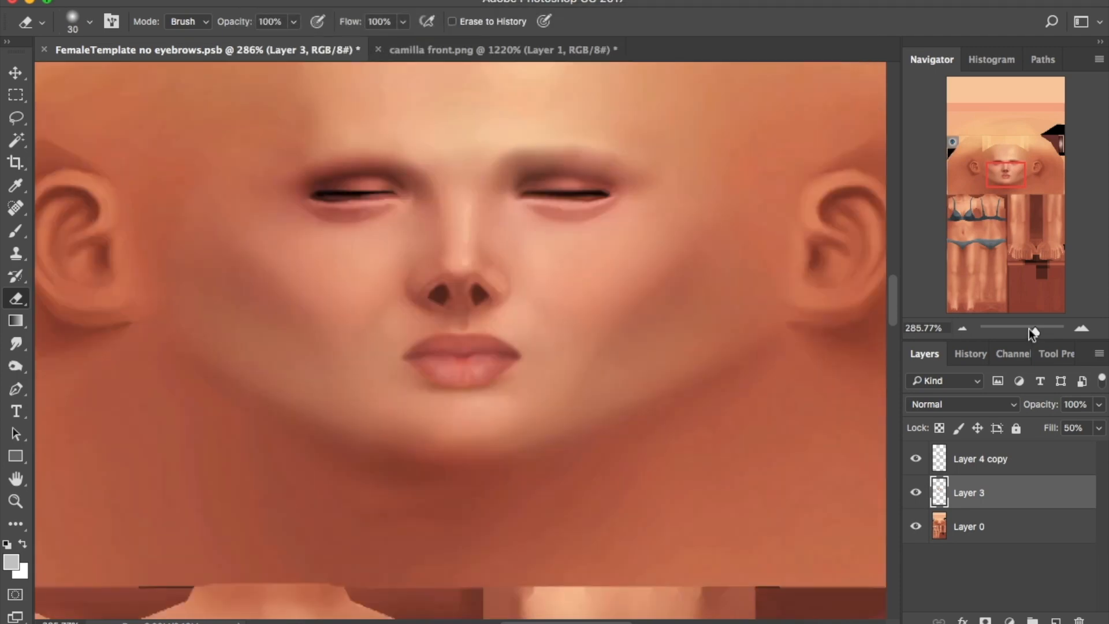
pyautogui.click(1023, 458)
pyautogui.press('o')
pyautogui.click(1026, 527)
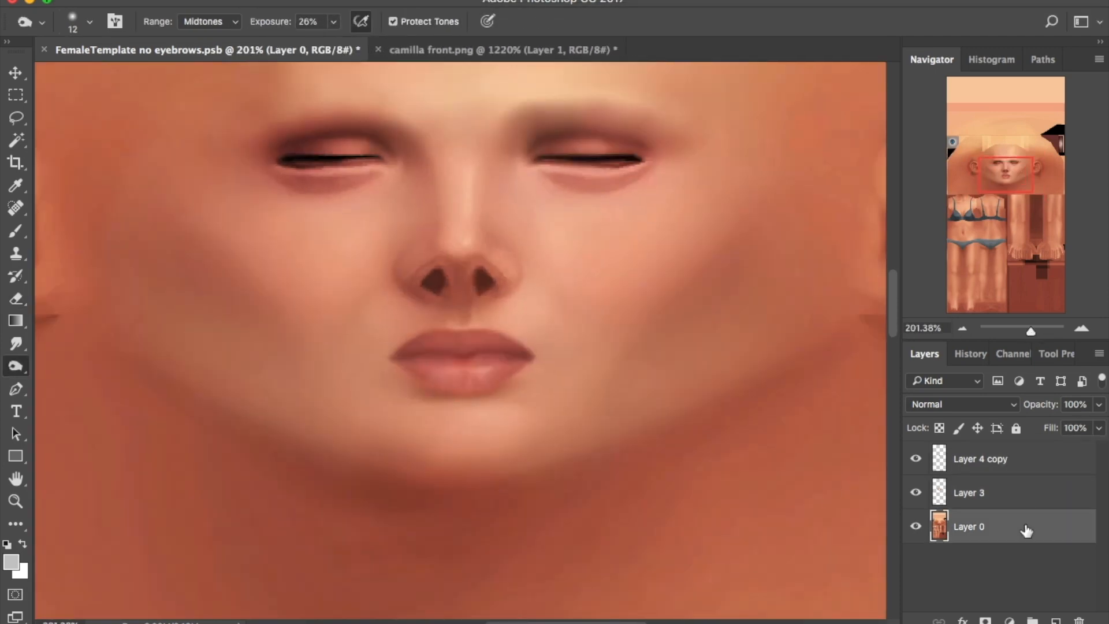
pyautogui.click(1022, 494)
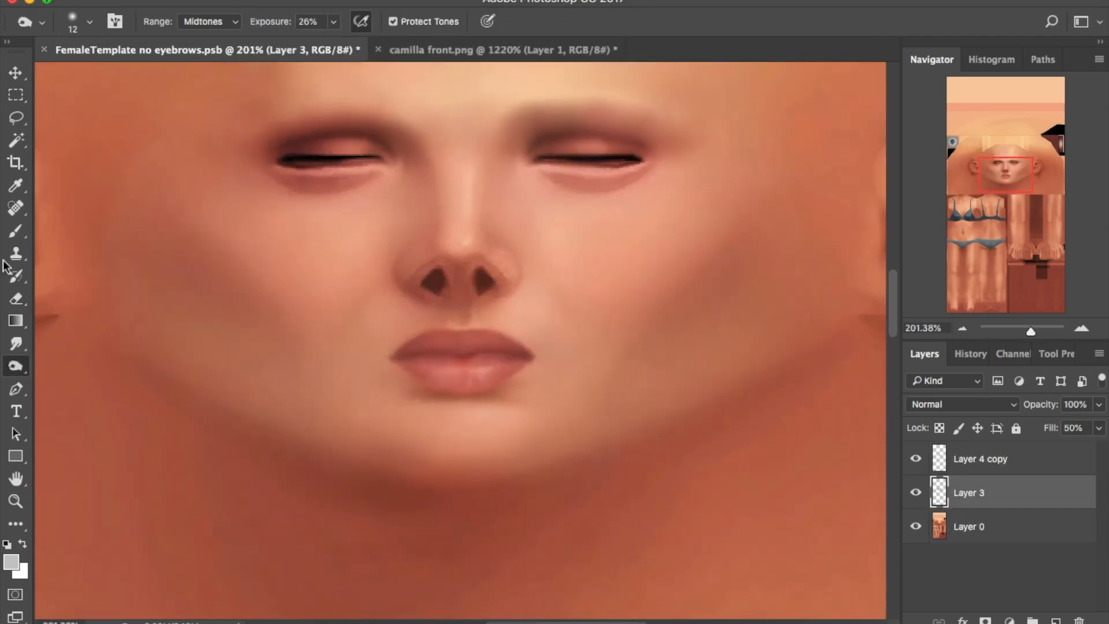
pyautogui.press('p')
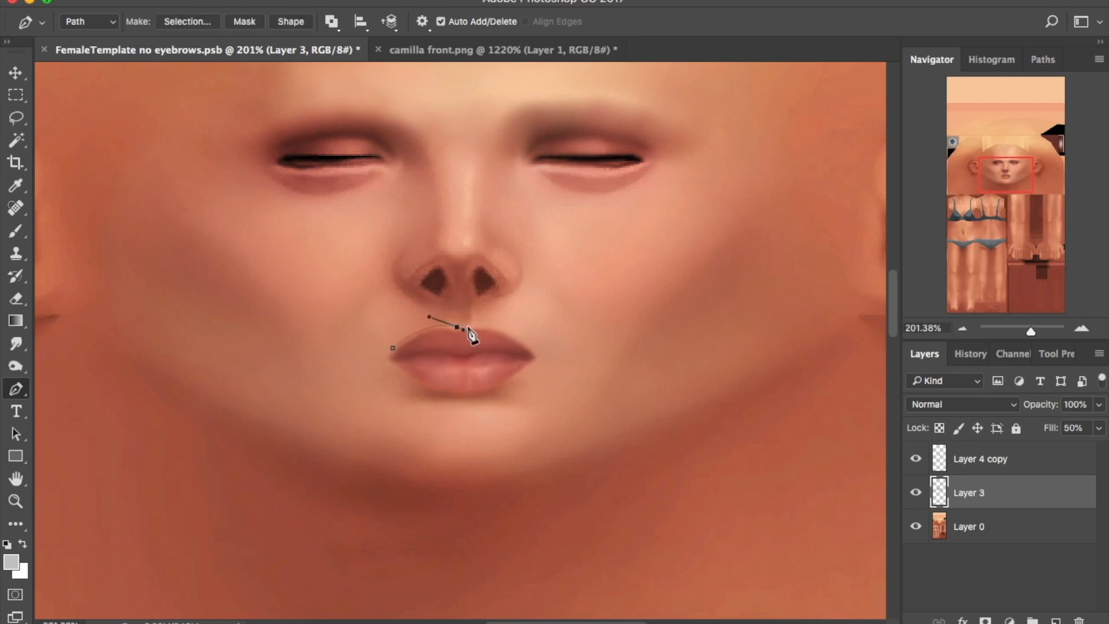
pyautogui.click(916, 493)
pyautogui.click(916, 494)
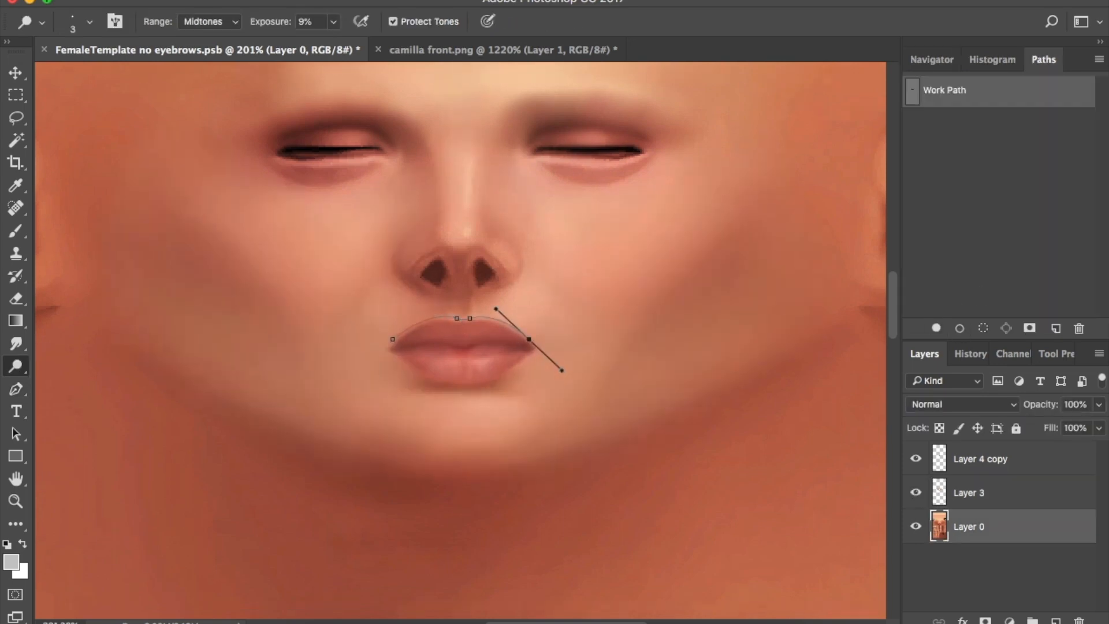
pyautogui.click(17, 391)
pyautogui.rightClick(506, 392)
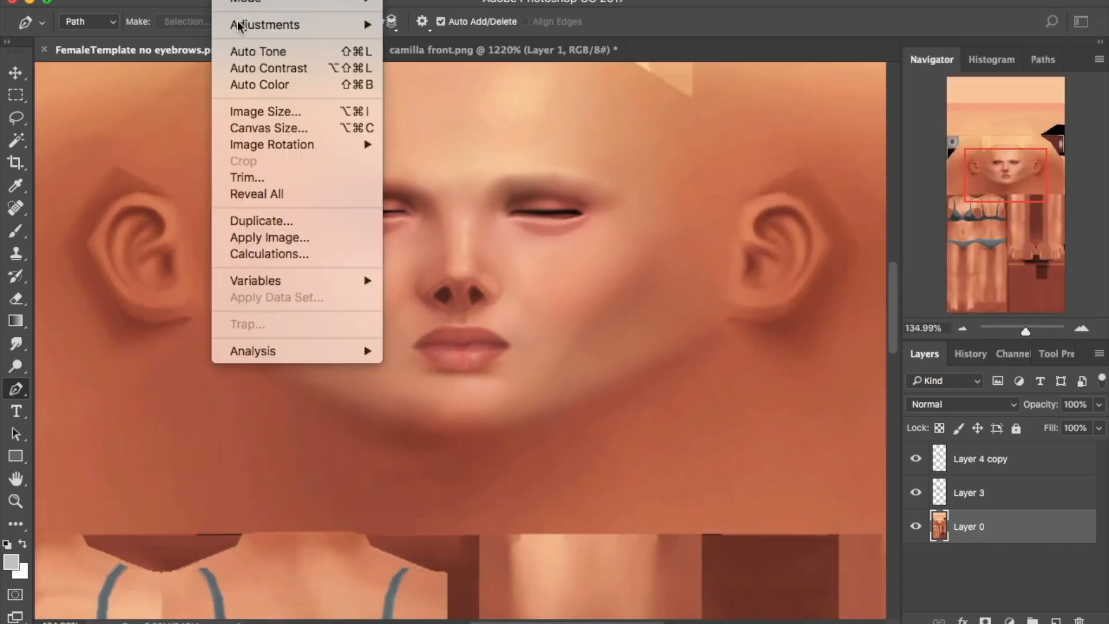
# Set Brightness/Contrast on the skin template to Brightness 30 and Contrast -50
pyautogui.click(439, 20)
pyautogui.moveTo(700, 51); pyautogui.dragTo(729, 55)
pyautogui.moveTo(697, 93); pyautogui.dragTo(524, 93)
pyautogui.moveTo(726, 51); pyautogui.dragTo(715, 57)
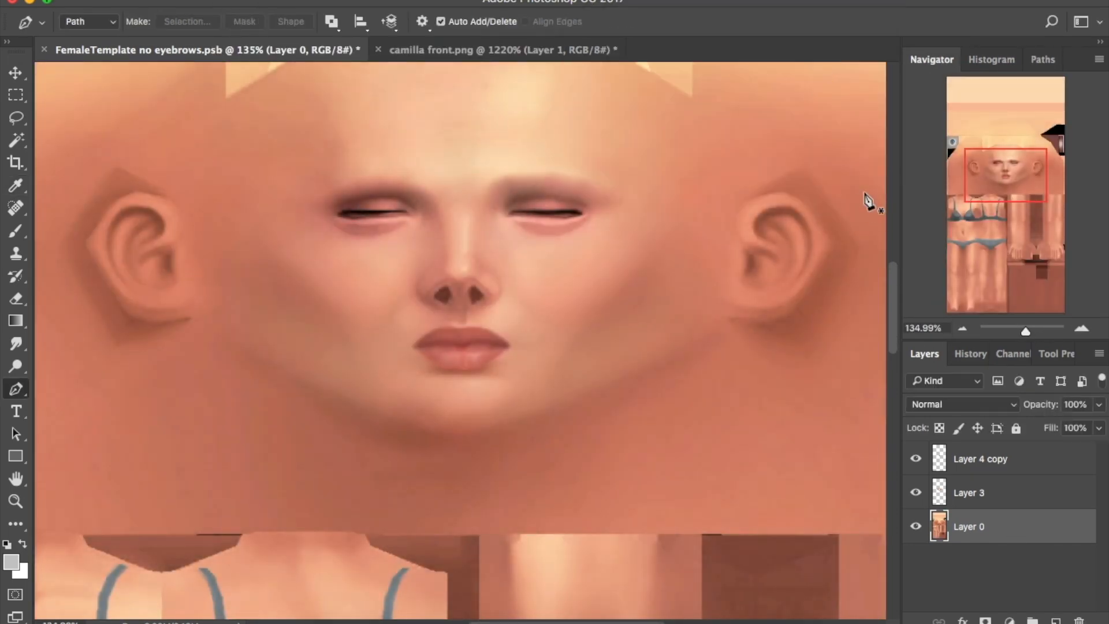
pyautogui.moveTo(1025, 330); pyautogui.dragTo(1022, 332)
# Merge Layer 4 copy and Layer 3 into one layer
pyautogui.click(918, 527)
pyautogui.click(995, 462)
pyautogui.keyDown('shift'); pyautogui.click(992, 486); pyautogui.keyUp('shift')
pyautogui.rightClick(994, 485)
pyautogui.click(885, 498)
pyautogui.click(917, 493)
pyautogui.click(232, 2)
# Convert the painted face layer to black and white
pyautogui.moveTo(263, 27)
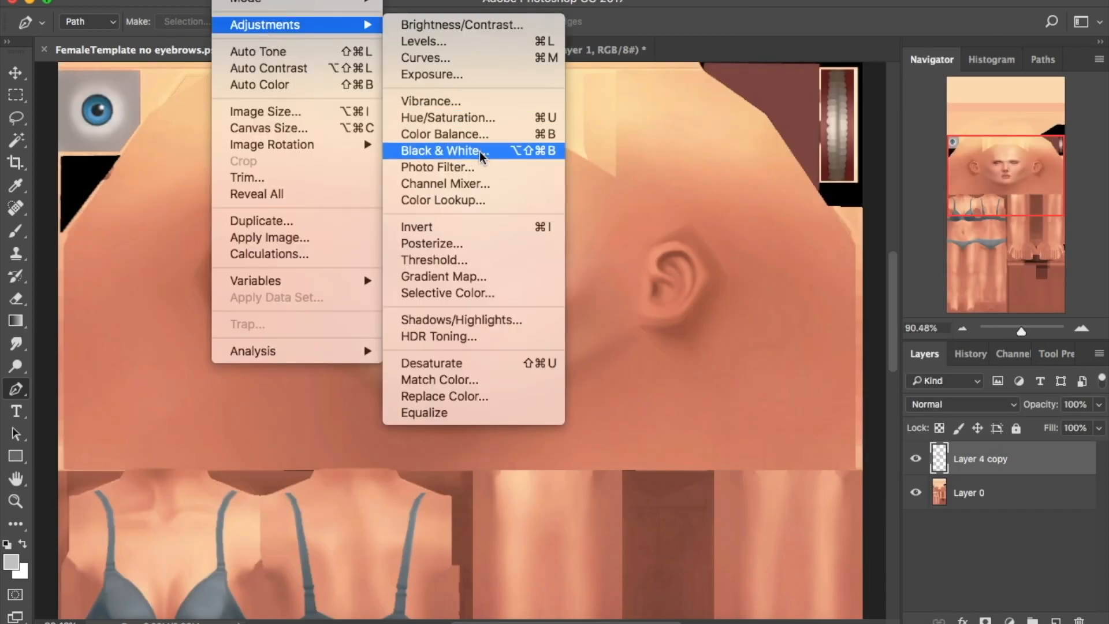
pyautogui.click(481, 152)
pyautogui.click(704, 108)
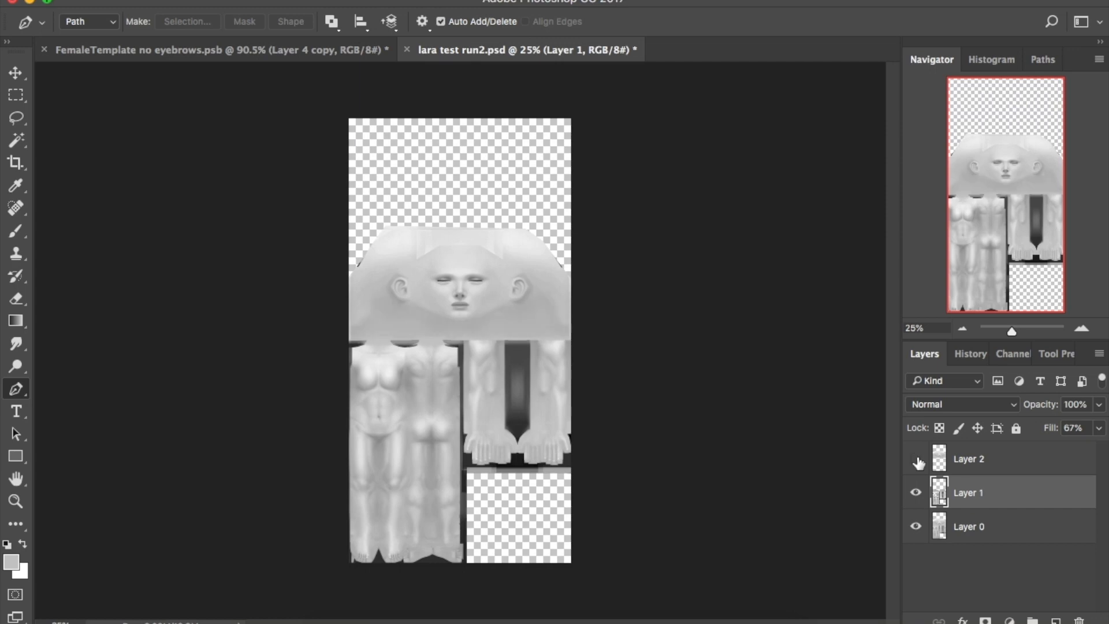
# Drag the grey face layer into lara test run2.psd, place it above Layer 2 and align it
pyautogui.click(916, 460)
pyautogui.click(220, 49)
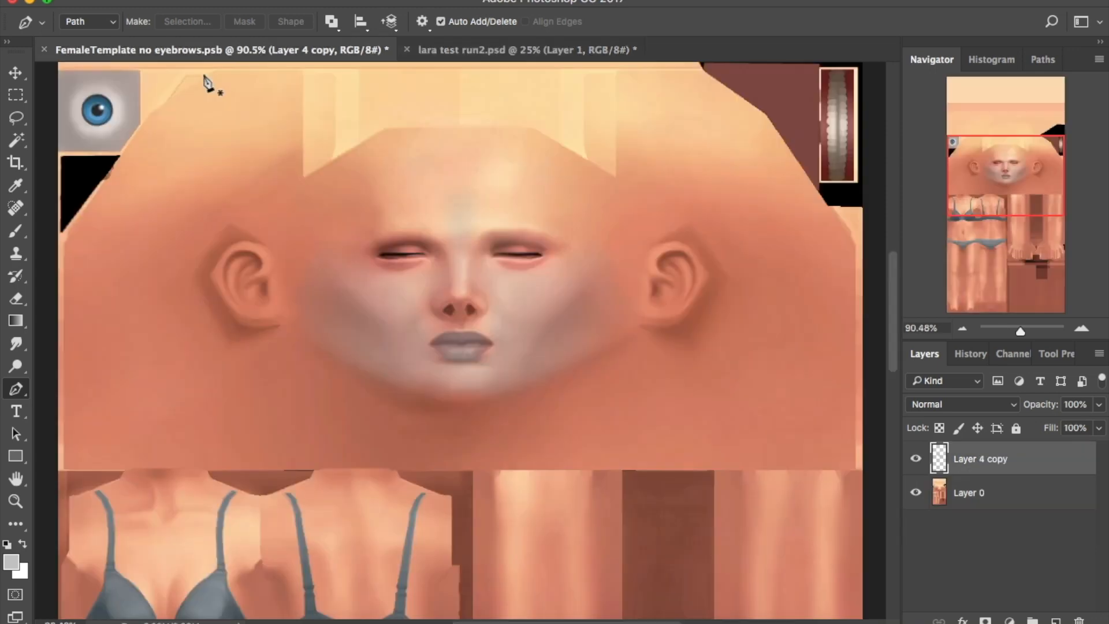
pyautogui.press('v')
pyautogui.moveTo(450, 196); pyautogui.dragTo(658, 333)
pyautogui.moveTo(988, 497); pyautogui.dragTo(986, 448)
pyautogui.moveTo(1012, 331); pyautogui.dragTo(1023, 331)
pyautogui.moveTo(1005, 194); pyautogui.dragTo(1005, 163)
pyautogui.moveTo(582, 396); pyautogui.dragTo(605, 441)
pyautogui.press('e')
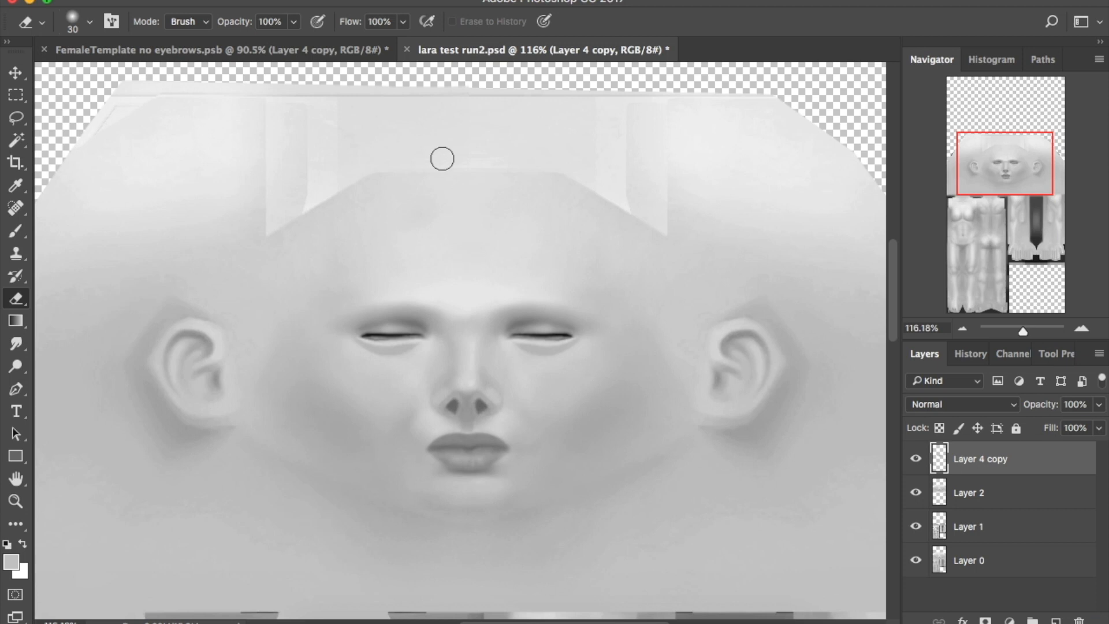
pyautogui.press(']')
pyautogui.press(']')
pyautogui.press(']')
pyautogui.press(']')
pyautogui.press(']')
pyautogui.click(25, 78)
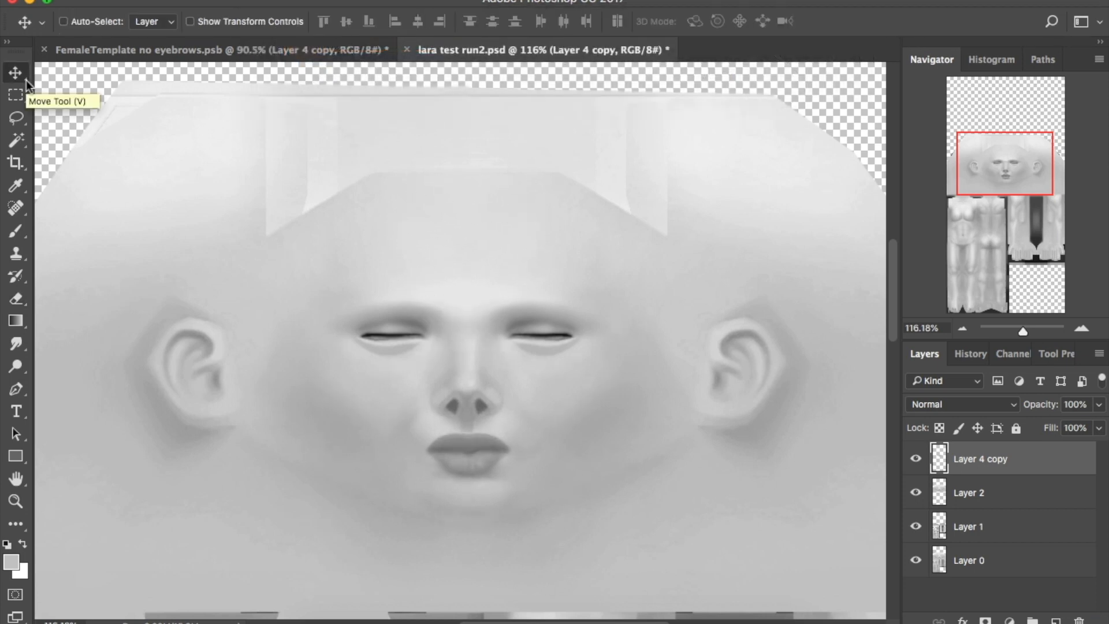
# Brighten Layer 4 copy with Brightness/Contrast: brightness about 45, contrast -50
pyautogui.click(919, 454)
pyautogui.click(918, 454)
pyautogui.click(224, 0)
pyautogui.moveTo(253, 24)
pyautogui.click(430, 25)
pyautogui.moveTo(698, 57); pyautogui.dragTo(715, 59)
pyautogui.moveTo(697, 95); pyautogui.dragTo(608, 96)
pyautogui.moveTo(714, 53); pyautogui.dragTo(722, 54)
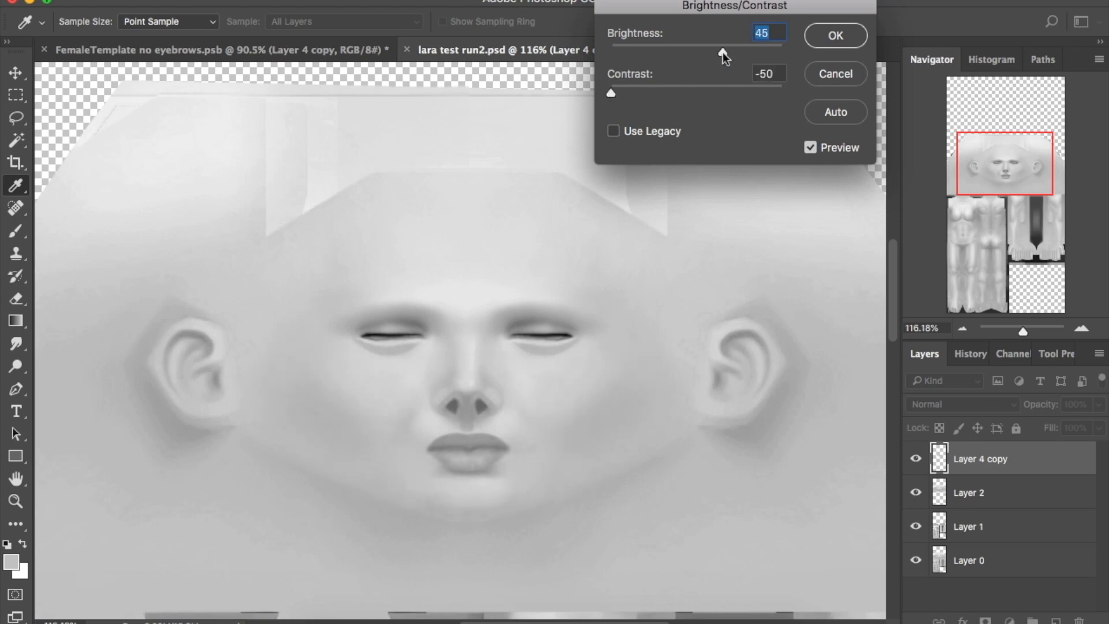
pyautogui.click(836, 36)
# Lower Layer 4 copy's fill to 73%
pyautogui.click(1099, 428)
pyautogui.moveTo(1101, 449); pyautogui.dragTo(1090, 451)
pyautogui.click(912, 458)
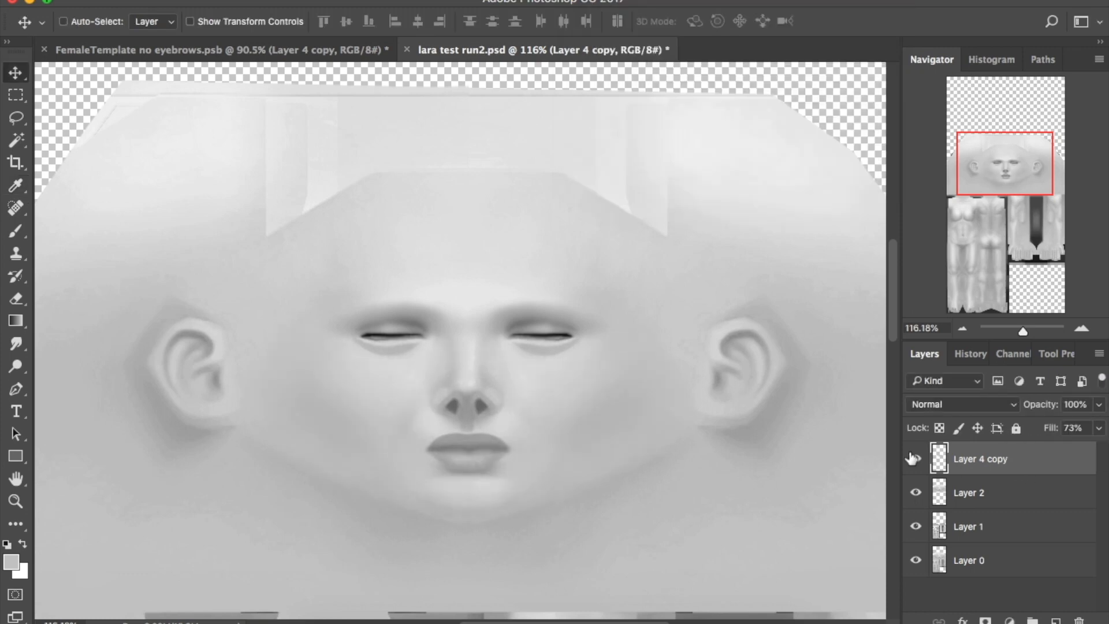
pyautogui.click(914, 458)
pyautogui.click(914, 458)
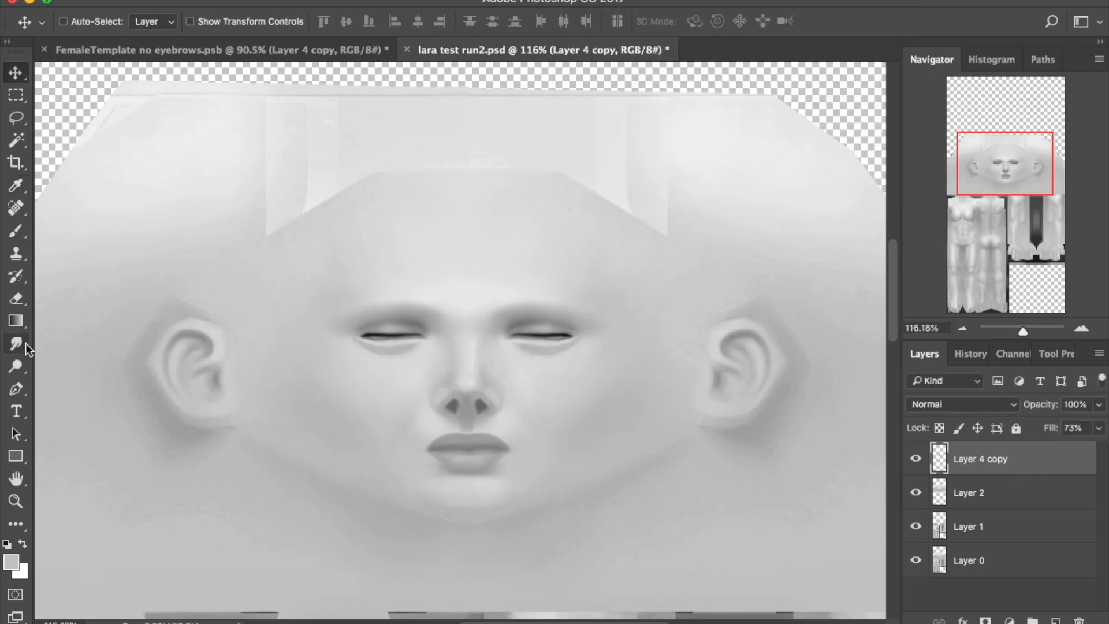
# Add a new Layer 3 and set its fill to 41%
pyautogui.click(15, 231)
pyautogui.press('super+shift+alt+n')
pyautogui.keyDown('alt'); pyautogui.click(404, 391); pyautogui.keyUp('alt')
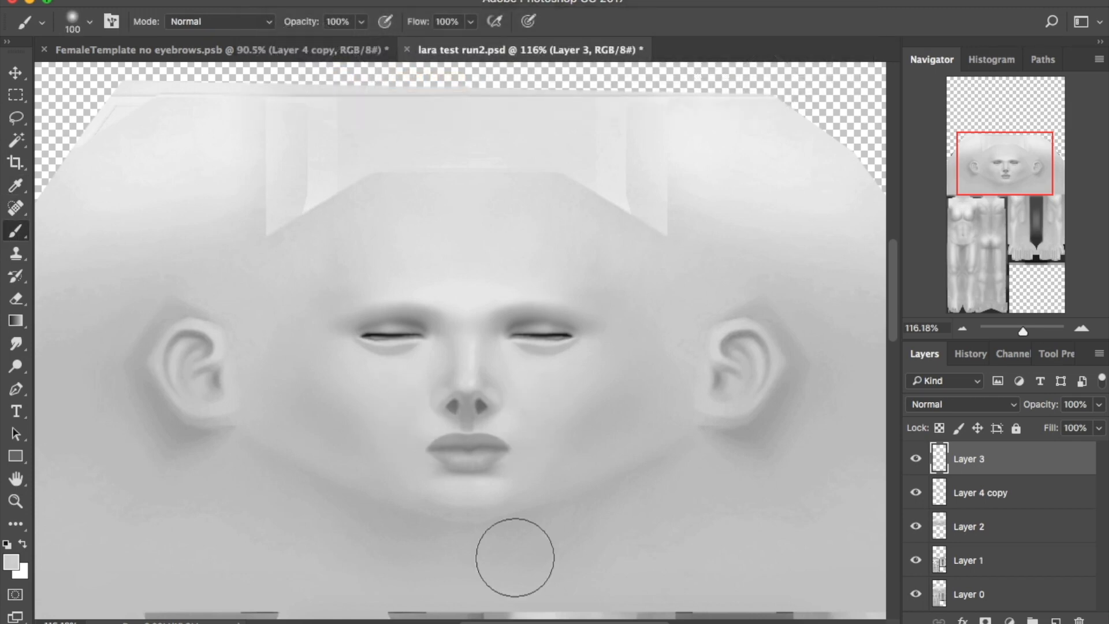
pyautogui.moveTo(1099, 427); pyautogui.dragTo(1050, 461)
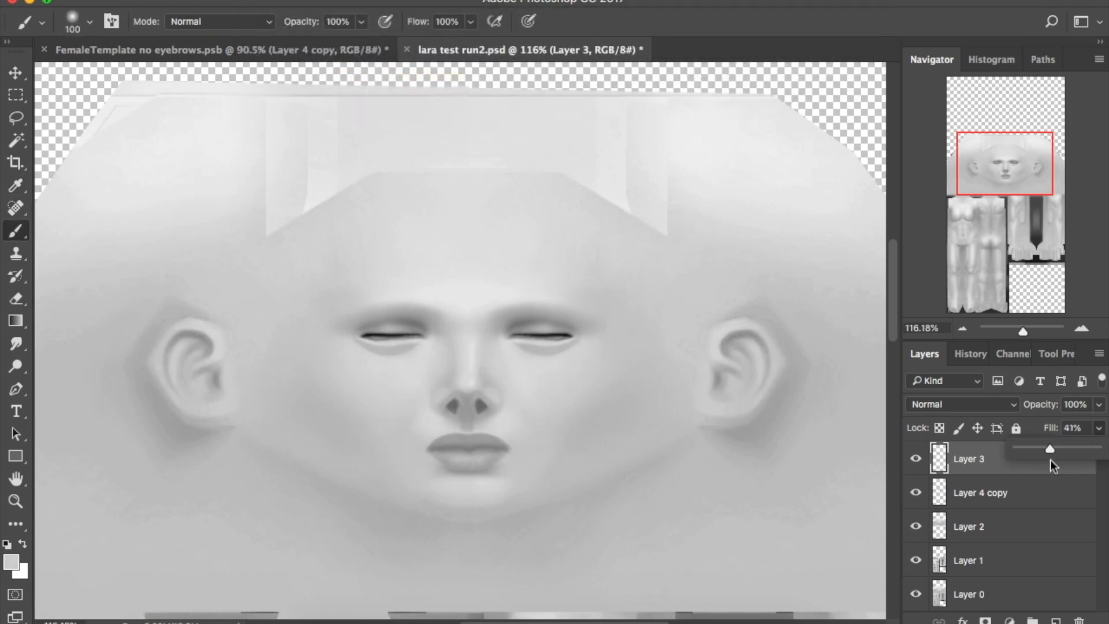
pyautogui.moveTo(1023, 332); pyautogui.dragTo(1016, 333)
pyautogui.moveTo(1001, 211); pyautogui.dragTo(999, 244)
pyautogui.click(912, 561)
pyautogui.click(912, 560)
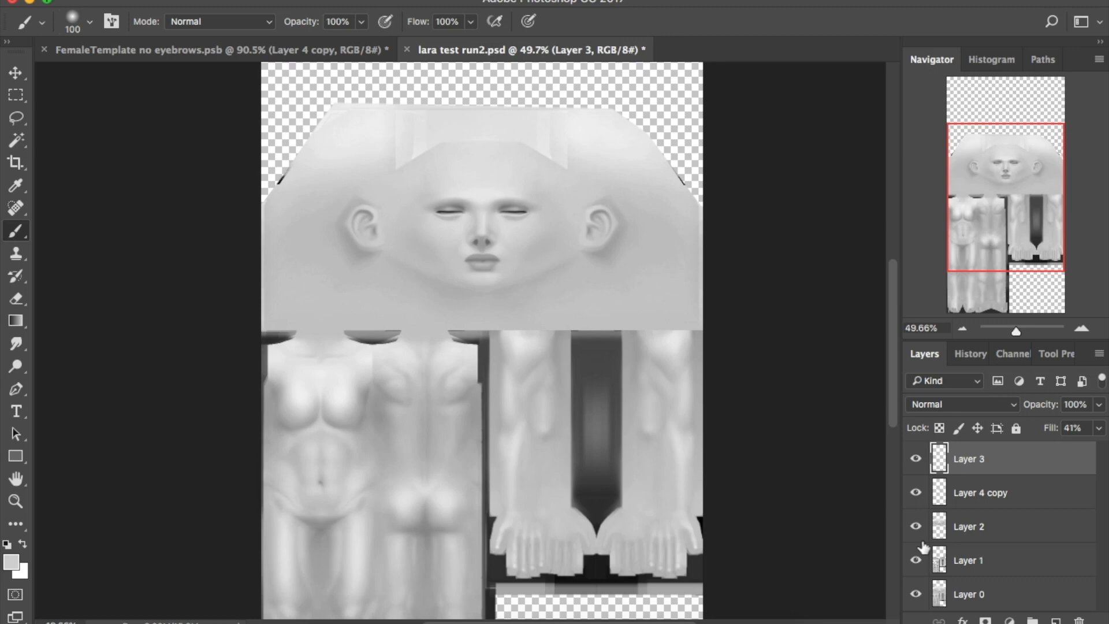
# Save the texture as the PNG Lara skin try.png on the Desktop
pyautogui.press('super+shift+s')
pyautogui.write('4')
pyautogui.click(583, 411)
pyautogui.click(552, 564)
pyautogui.write('Lara skin test')
pyautogui.click(840, 598)
pyautogui.click(626, 180)
pyautogui.click(30, 3)
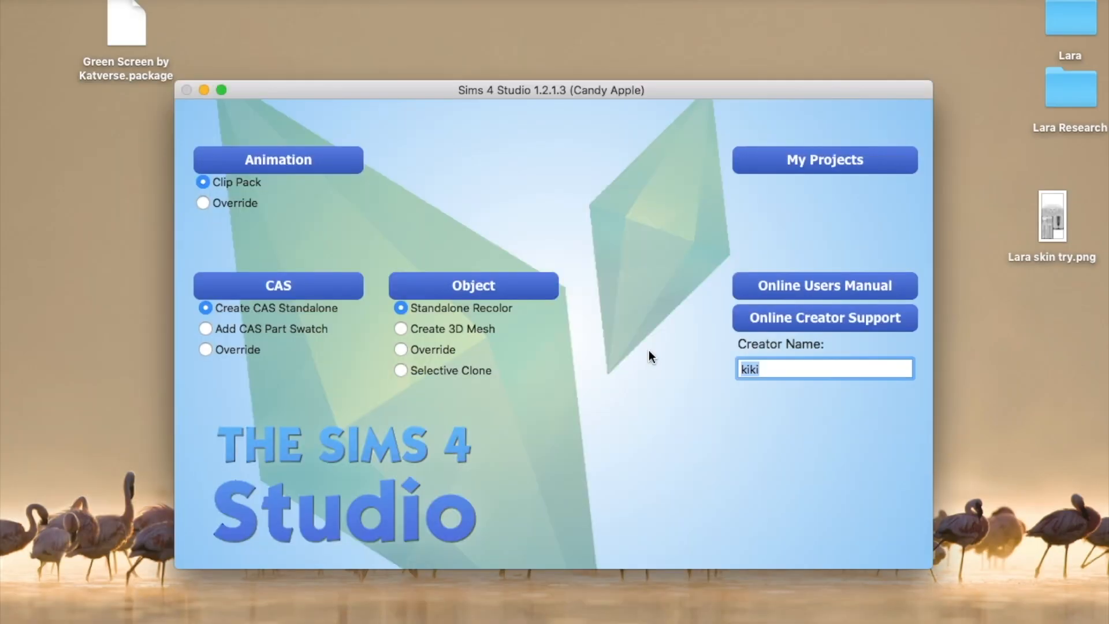
# Create a CAS standalone from the Mole (Right Cheek) skin detail, saved as Lara skin overlay.package
pyautogui.click(334, 280)
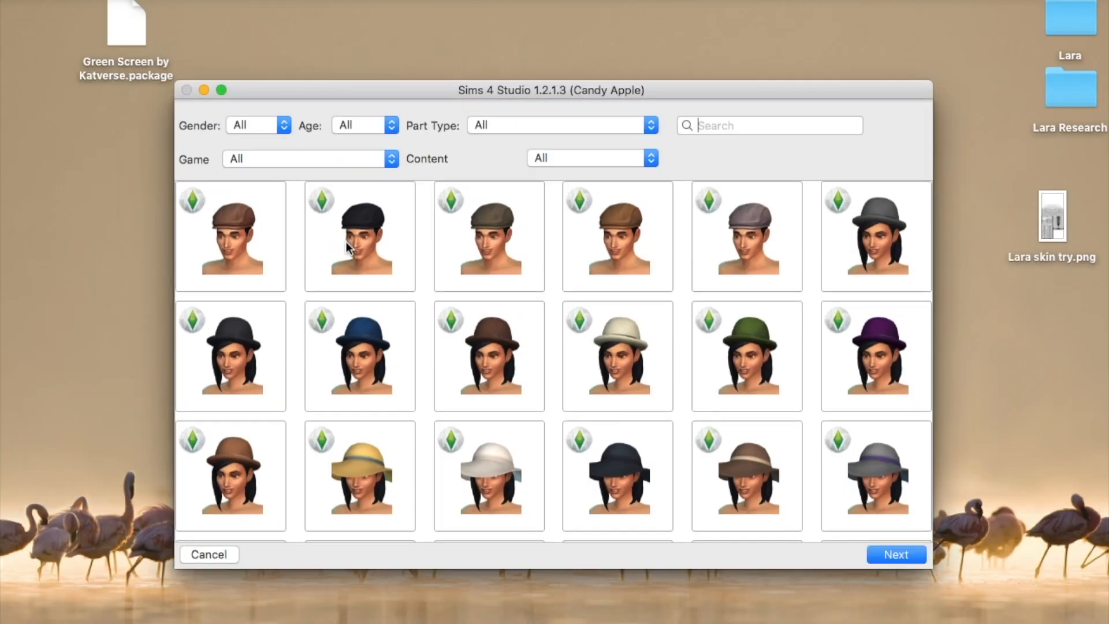
pyautogui.click(555, 125)
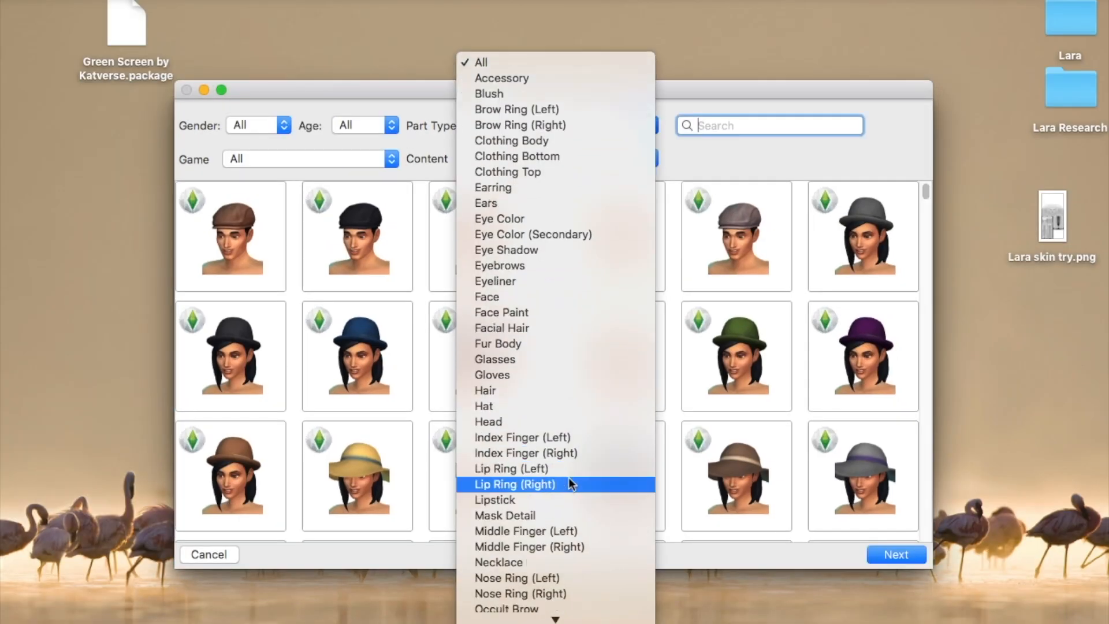
pyautogui.click(574, 595)
pyautogui.click(616, 127)
pyautogui.click(617, 157)
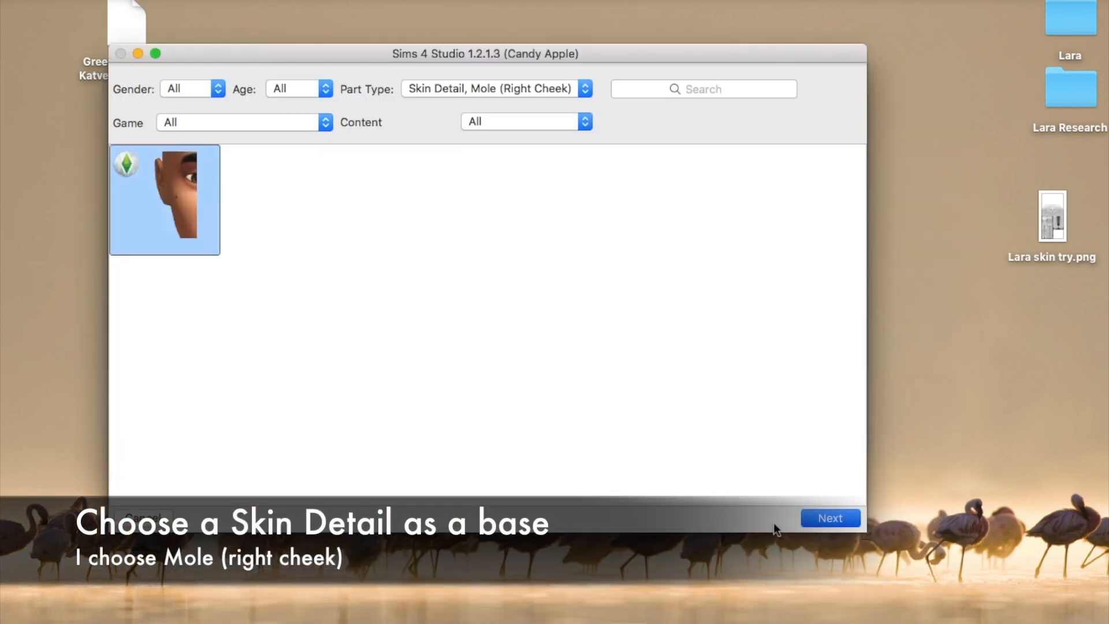
pyautogui.click(830, 518)
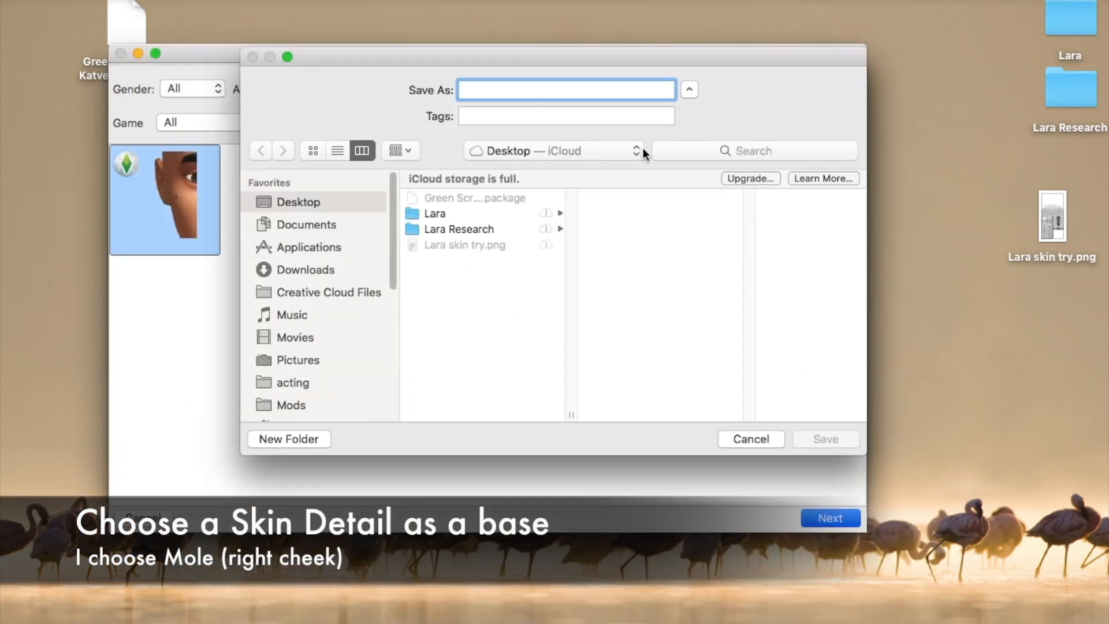
pyautogui.write('Lara skin overlay')
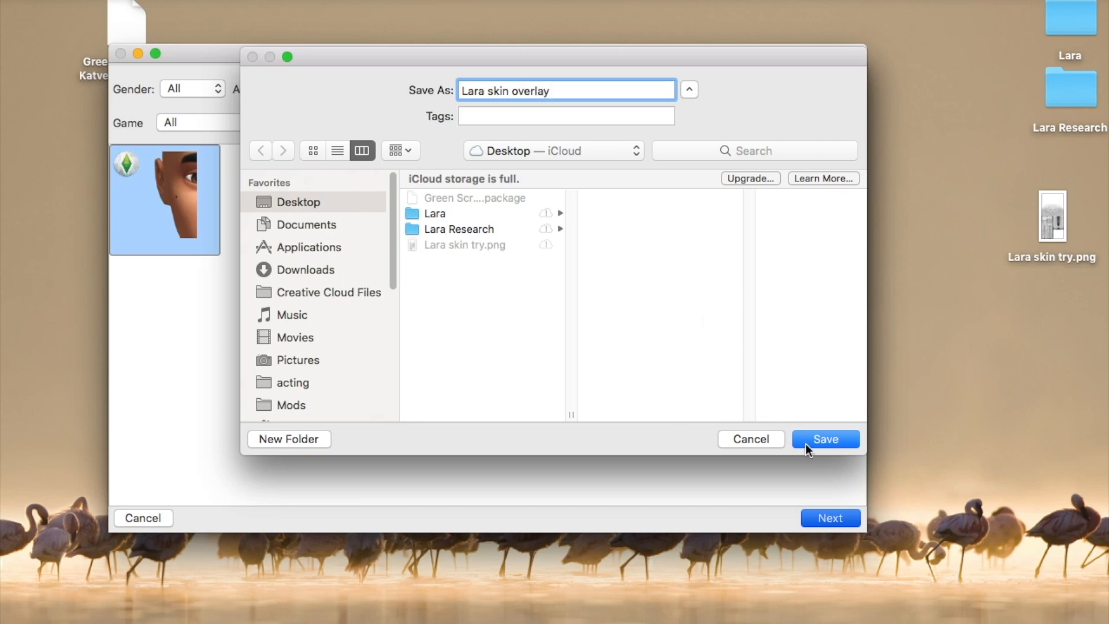
pyautogui.click(807, 445)
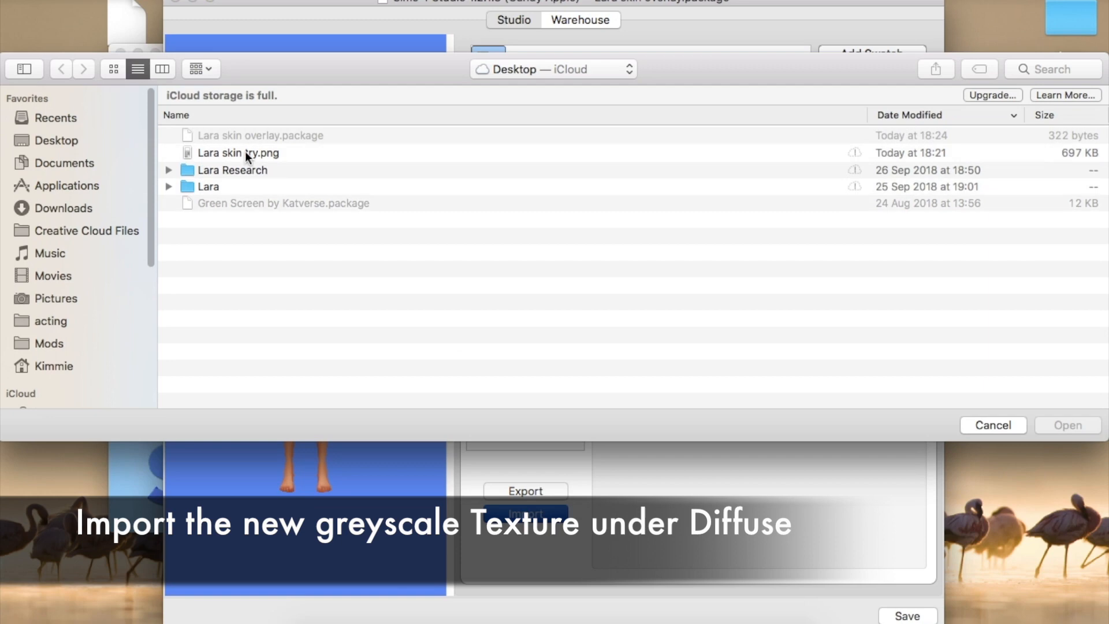
# Import Lara skin try.png as the diffuse texture and view the head in profile
pyautogui.click(248, 154)
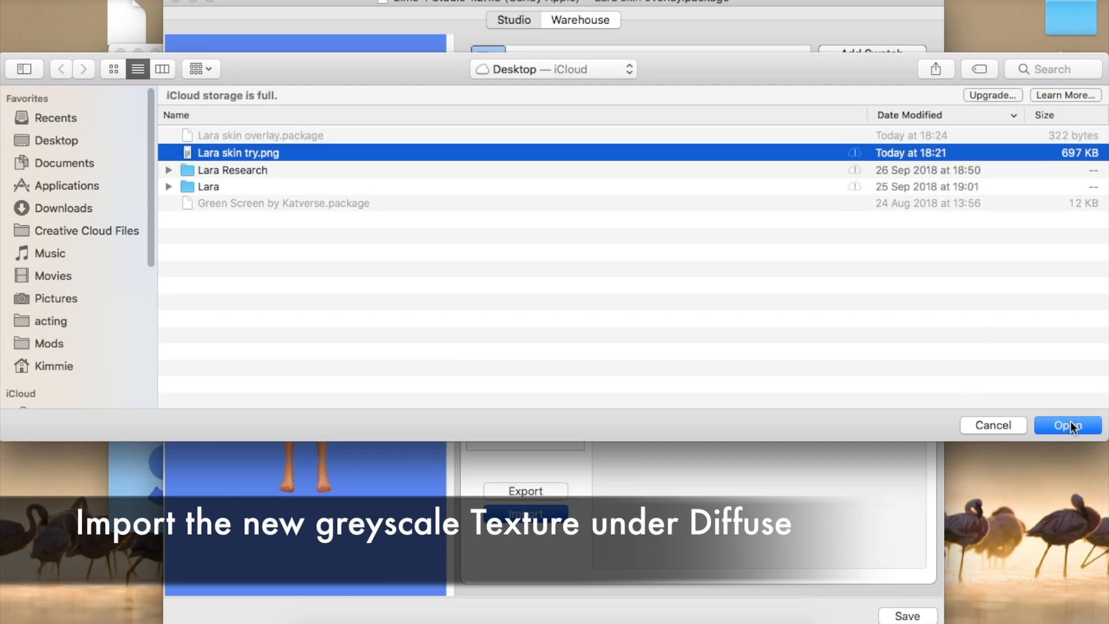
pyautogui.click(1069, 424)
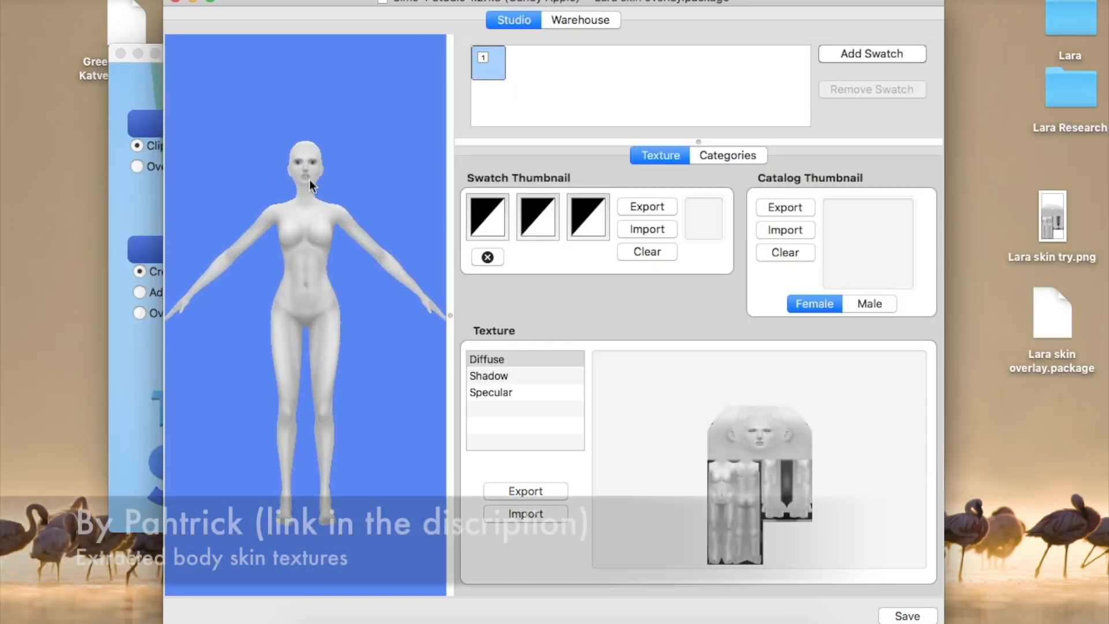
pyautogui.scroll(5, 306, 165)
pyautogui.moveTo(324, 402); pyautogui.dragTo(323, 445)
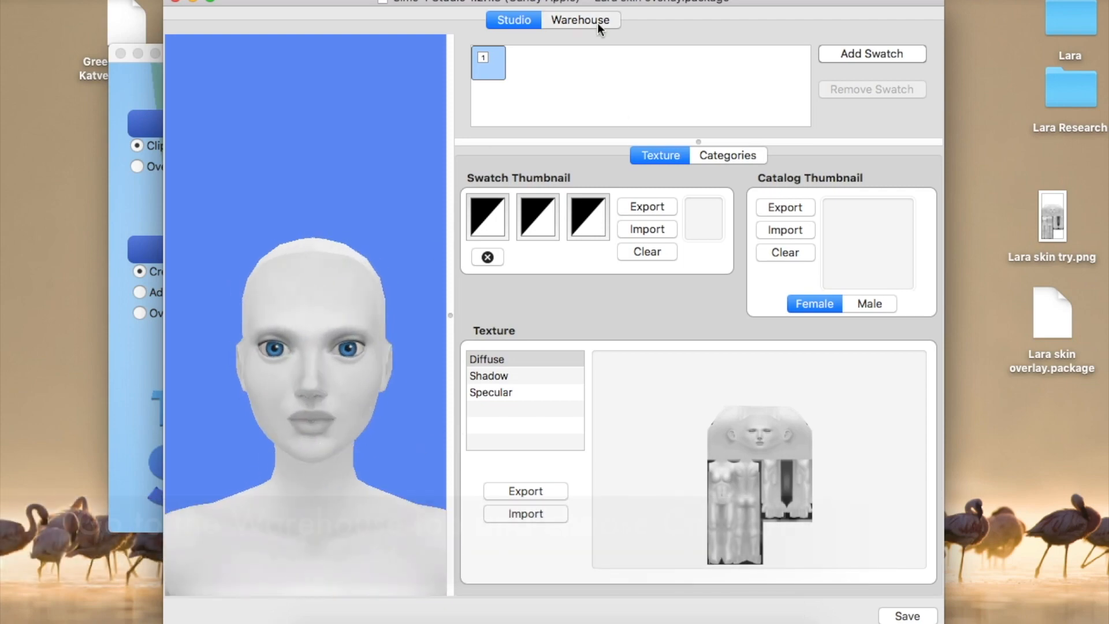
# Set the CAS Part's Composition Method to 3 in the Warehouse and save
pyautogui.click(595, 24)
pyautogui.click(282, 105)
pyautogui.moveTo(932, 106); pyautogui.dragTo(945, 442)
pyautogui.doubleClick(912, 374)
pyautogui.write('3')
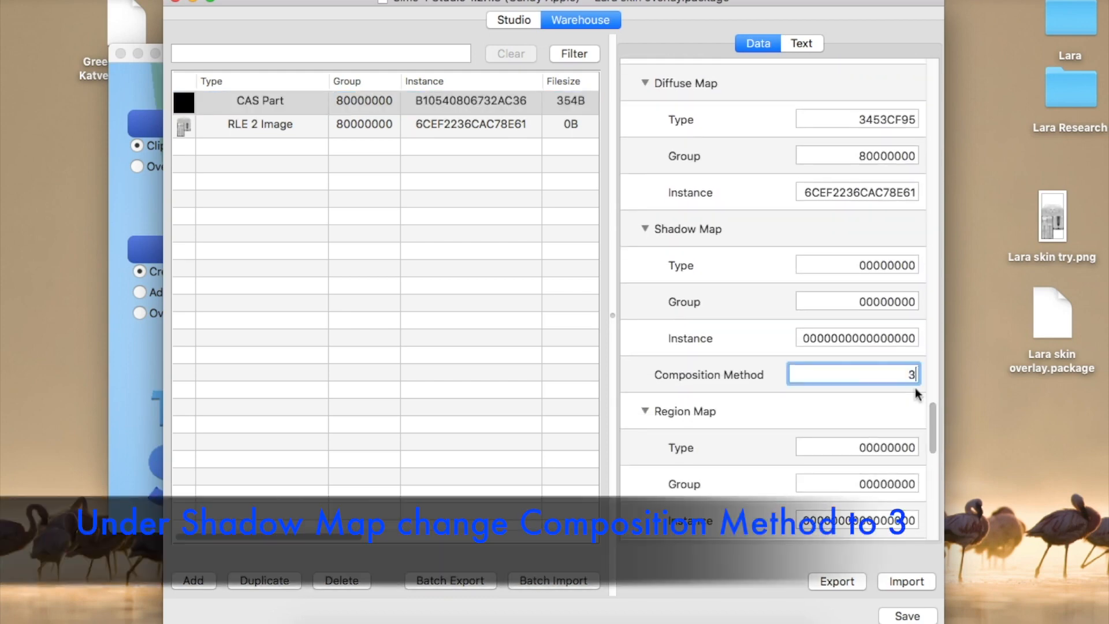
pyautogui.click(905, 617)
pyautogui.click(696, 225)
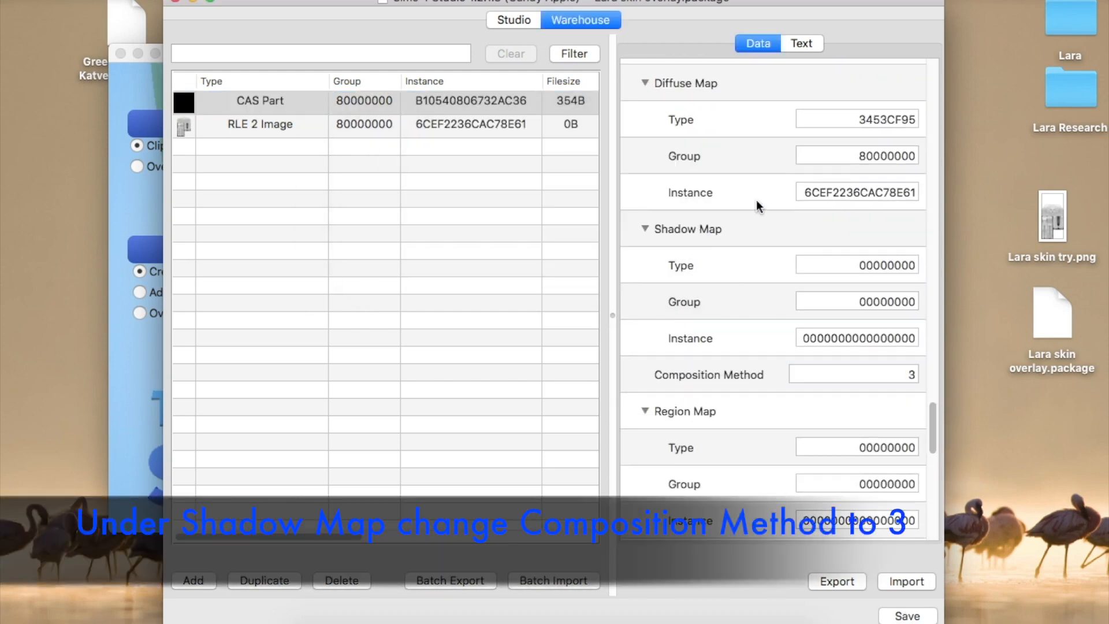
# Save the package again from the Studio view and close the project
pyautogui.click(514, 22)
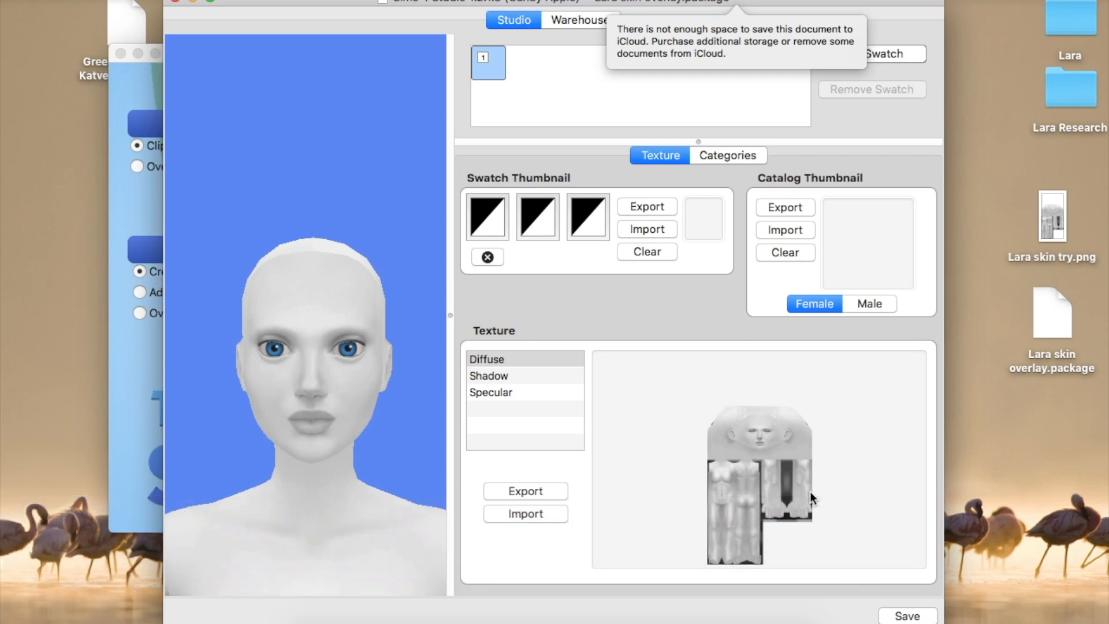
pyautogui.click(905, 617)
pyautogui.press('Return')
pyautogui.press('super+w')
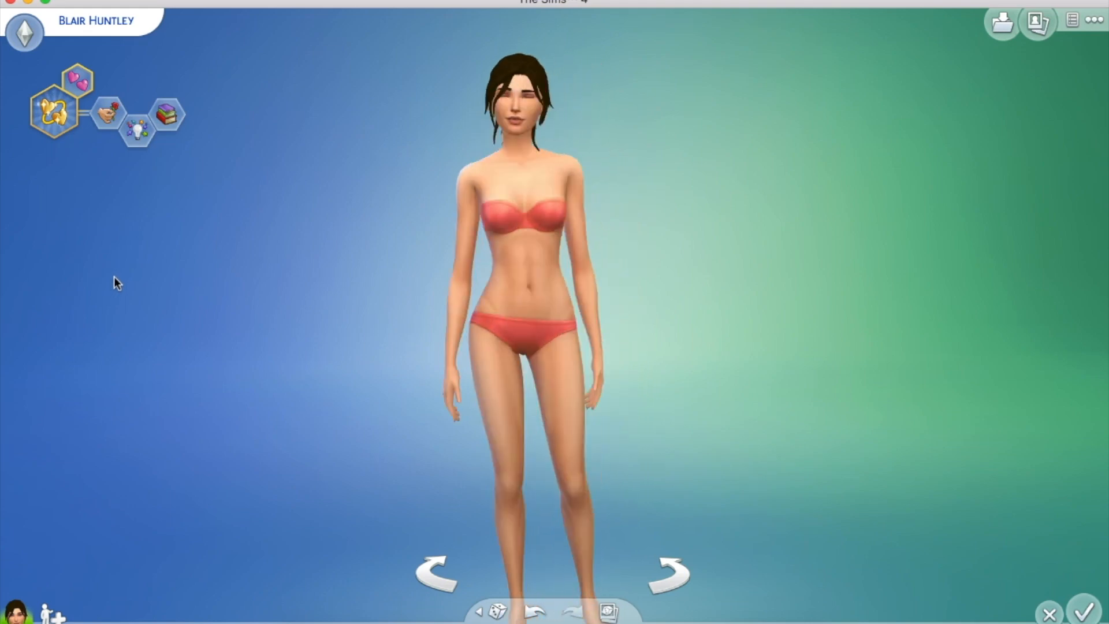
# Dismiss the sim's clothing options and switch to editing her face
pyautogui.click(536, 300)
pyautogui.click(536, 301)
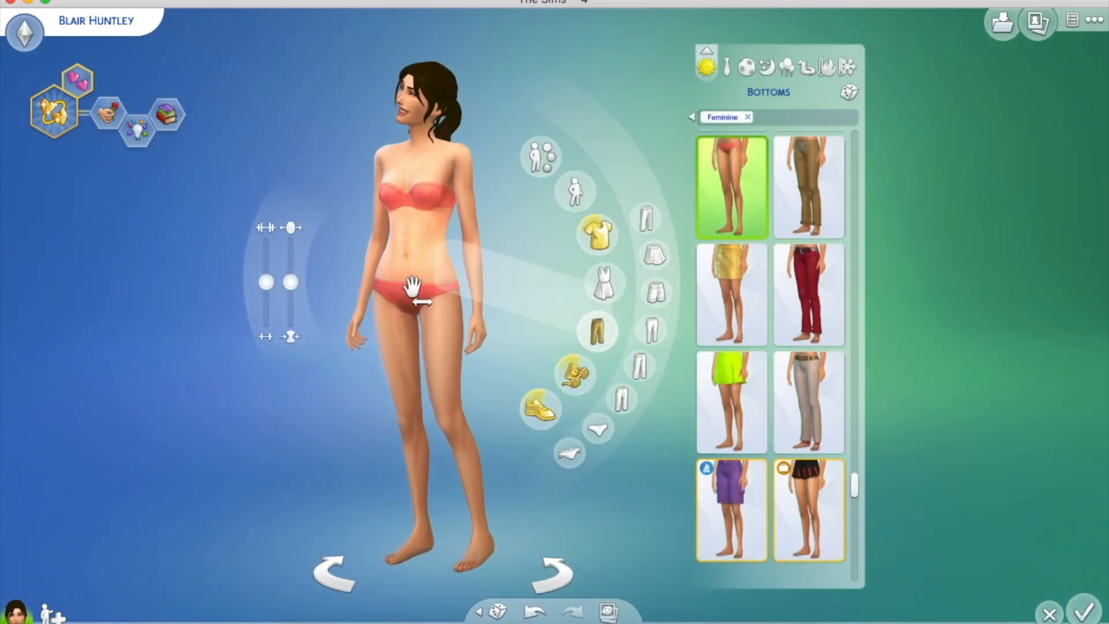
pyautogui.click(157, 343)
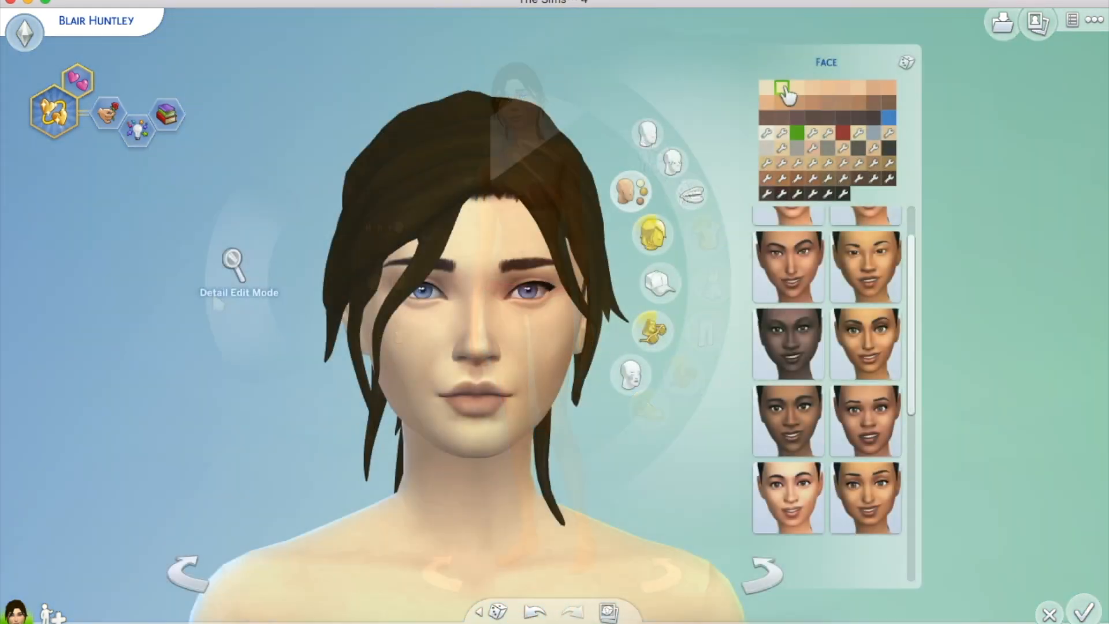
pyautogui.click(798, 88)
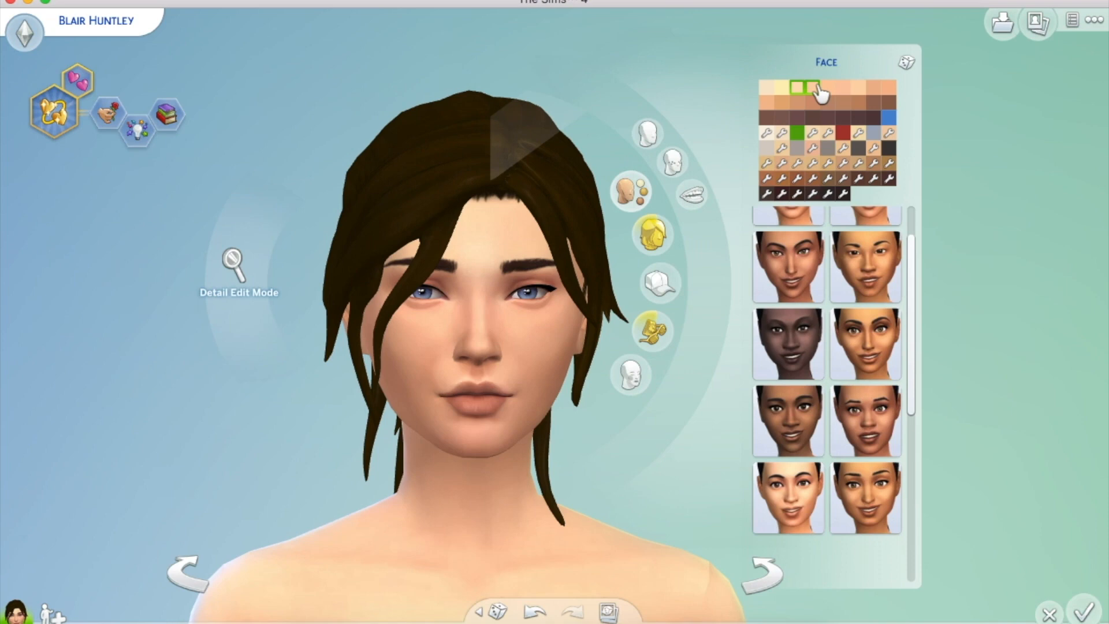
# Try successively darker skin tone swatches, settling on a dark brown shade
pyautogui.click(843, 87)
pyautogui.click(859, 89)
pyautogui.click(874, 89)
pyautogui.click(889, 90)
pyautogui.click(782, 103)
pyautogui.click(827, 103)
pyautogui.click(874, 103)
pyautogui.click(888, 106)
pyautogui.click(768, 118)
pyautogui.click(798, 118)
pyautogui.click(812, 117)
pyautogui.click(843, 118)
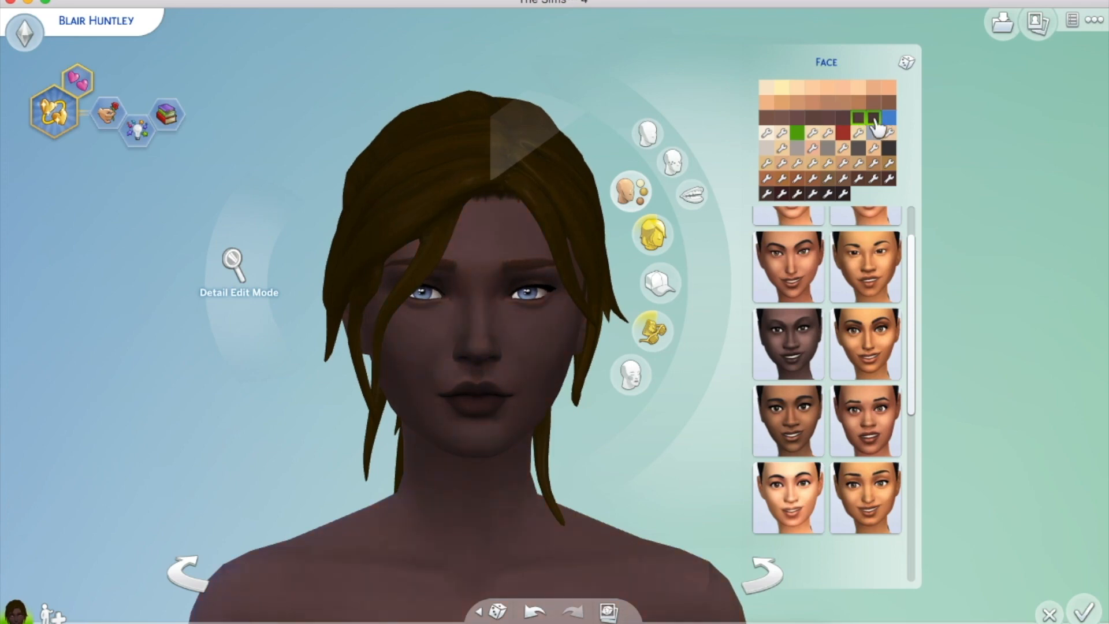
pyautogui.click(889, 118)
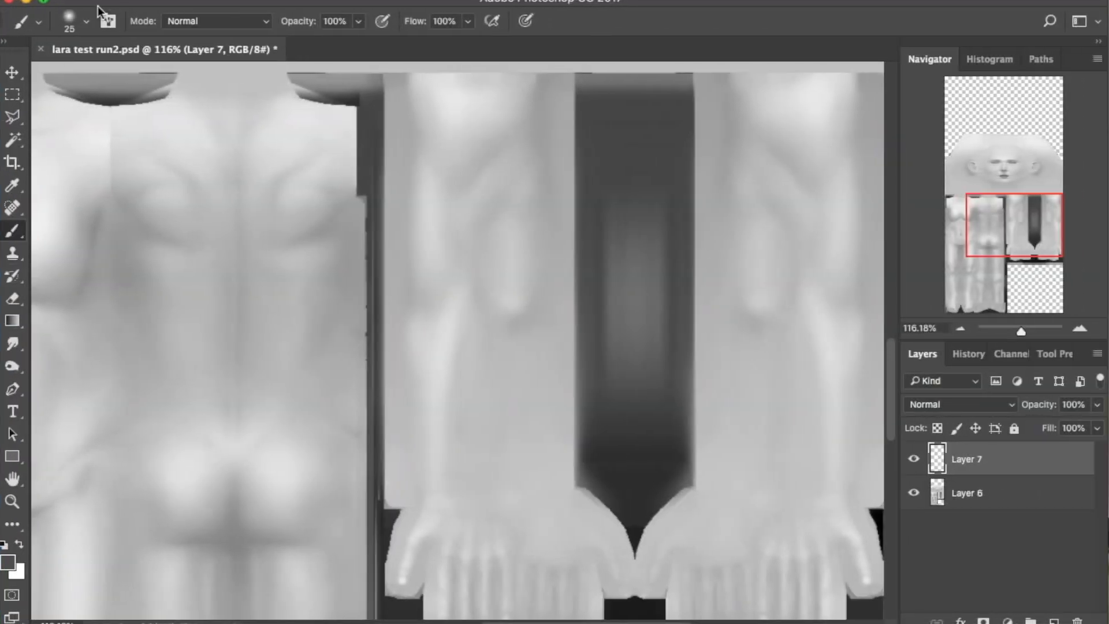
# Select the textured 100 stroke brush with a darker grey foreground colour
pyautogui.click(87, 22)
pyautogui.scroll(-10, 208, 199)
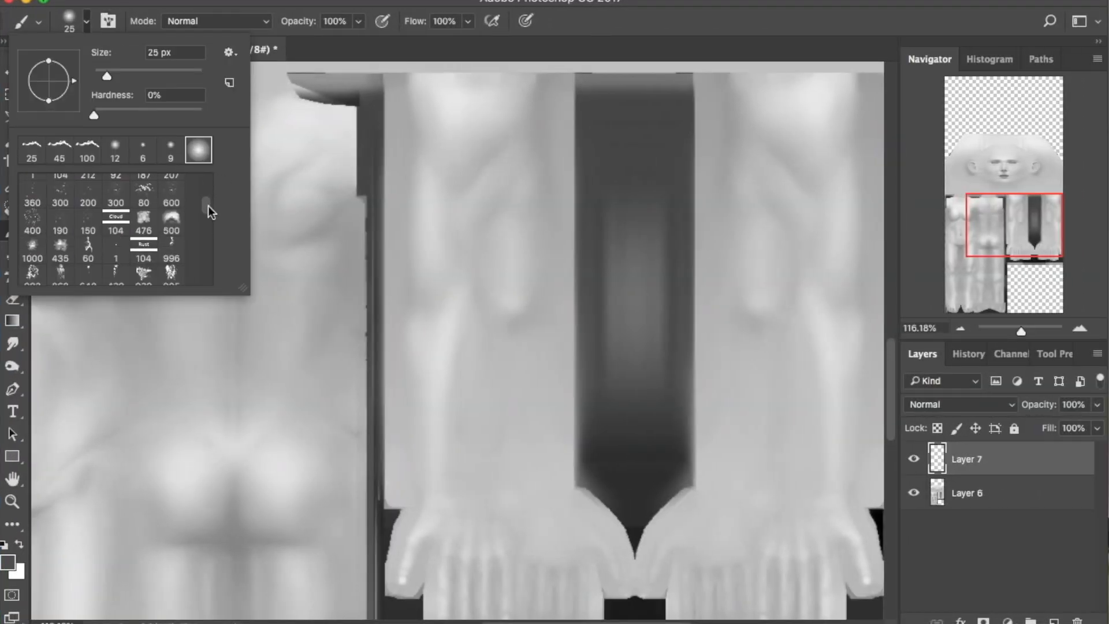
pyautogui.doubleClick(87, 149)
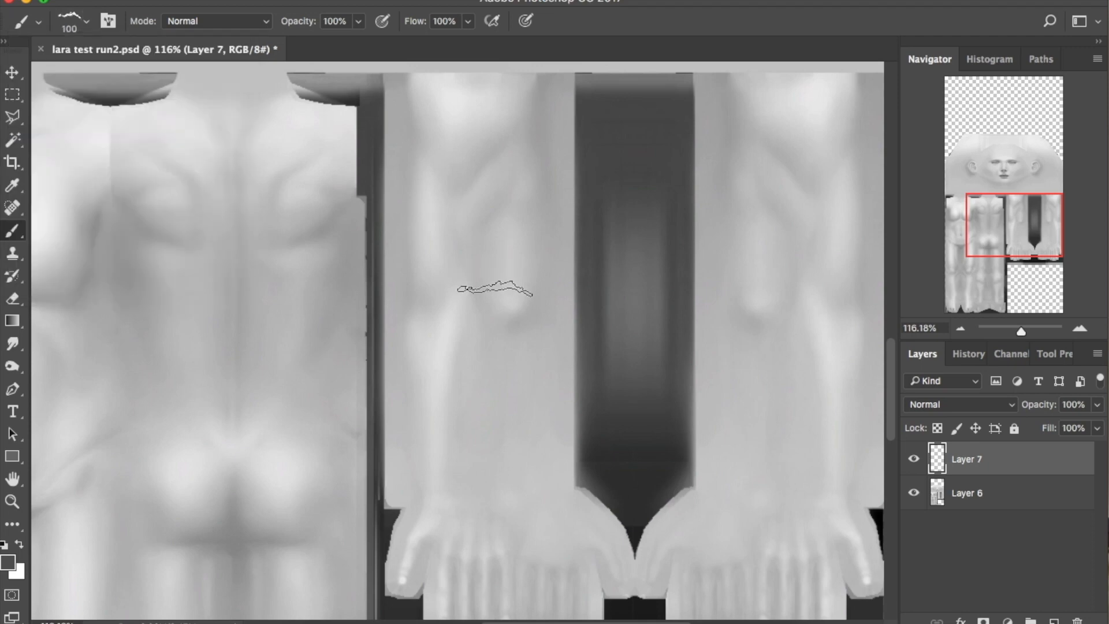
pyautogui.click(7, 562)
pyautogui.click(332, 343)
pyautogui.click(729, 154)
# Paint a thin dark scar on the leg and diagonal scratches on the arm
pyautogui.press('[')
pyautogui.press('[')
pyautogui.press('[')
pyautogui.press('[')
pyautogui.press('[')
pyautogui.press('[')
pyautogui.press('[')
pyautogui.press('[')
pyautogui.press('[')
pyautogui.press('[')
pyautogui.moveTo(421, 353); pyautogui.dragTo(461, 383)
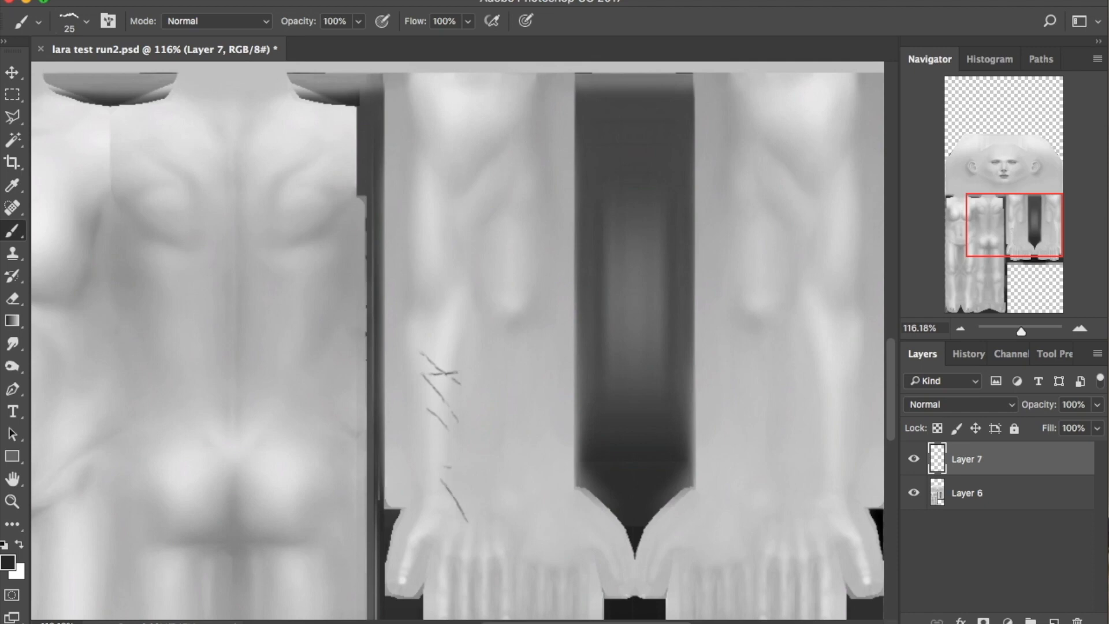
pyautogui.moveTo(1033, 228); pyautogui.dragTo(1045, 220)
pyautogui.press(']')
pyautogui.moveTo(475, 167)
pyautogui.mouseDown()
pyautogui.moveTo(432, 215)
pyautogui.moveTo(444, 218)
pyautogui.mouseUp()
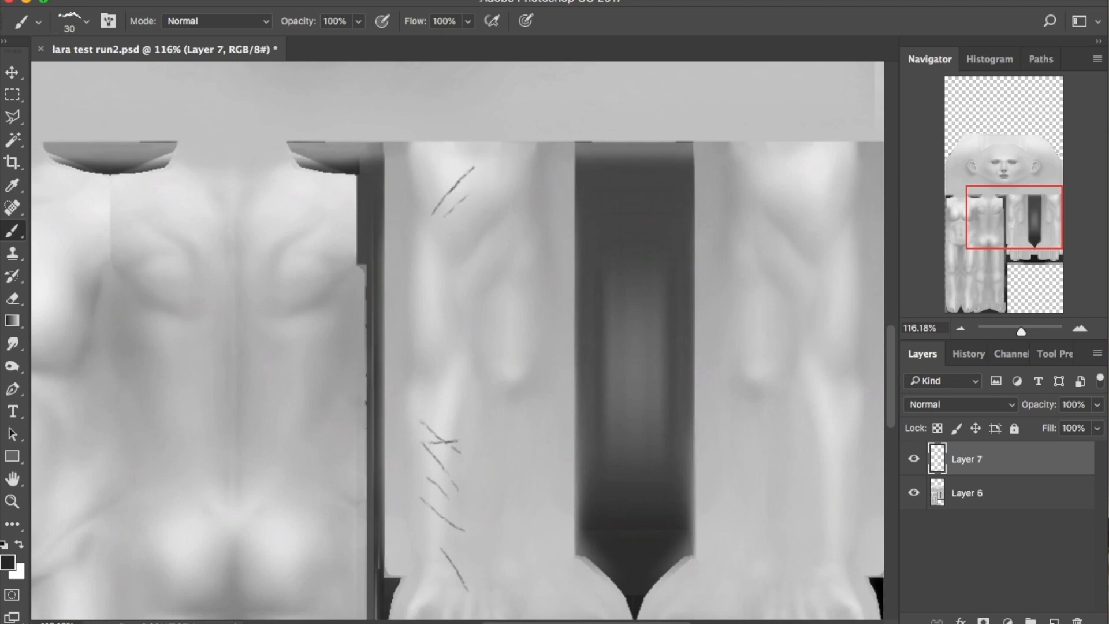
# Paint claw scratches on the upper back with a smaller brush
pyautogui.moveTo(1034, 228); pyautogui.dragTo(1012, 234)
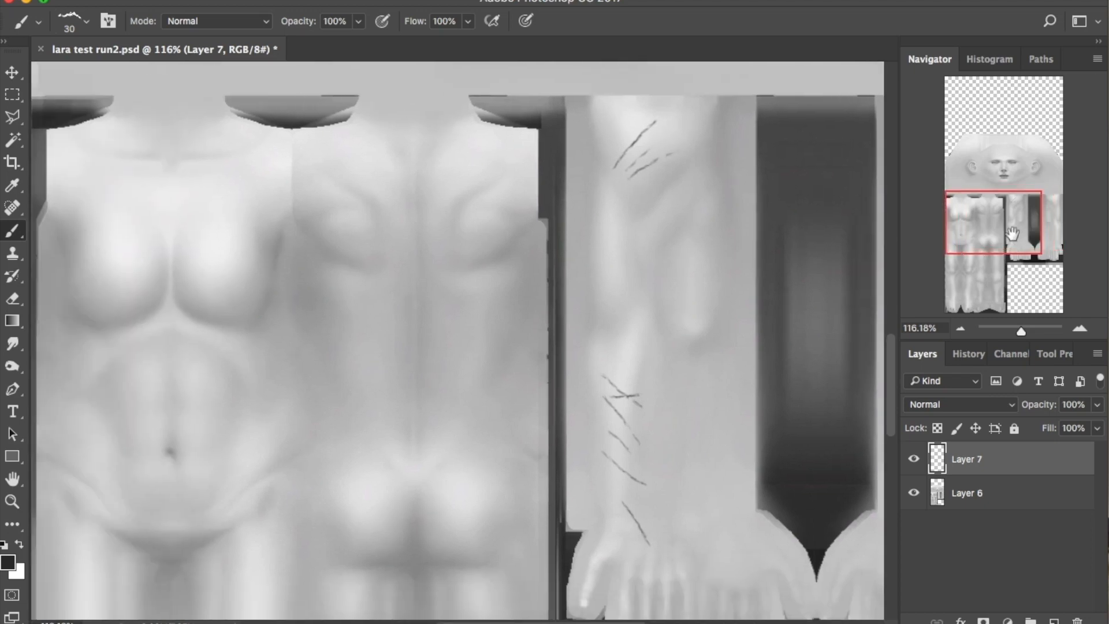
pyautogui.moveTo(361, 160); pyautogui.dragTo(384, 209)
pyautogui.press('super+alt+z')
pyautogui.press('super+alt+z')
pyautogui.press('[')
pyautogui.moveTo(354, 147)
pyautogui.mouseDown()
pyautogui.moveTo(395, 191)
pyautogui.moveTo(348, 163)
pyautogui.mouseUp()
pyautogui.moveTo(357, 185); pyautogui.dragTo(397, 263)
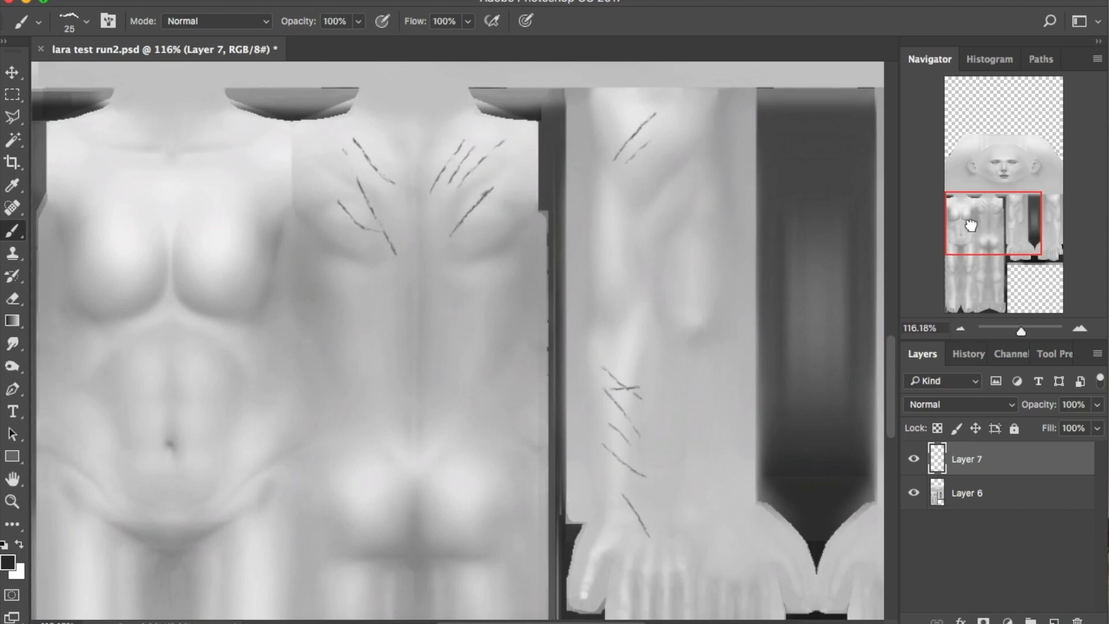
# Paint a faint mark near the knee with a size 45 brush
pyautogui.moveTo(961, 224); pyautogui.dragTo(962, 219)
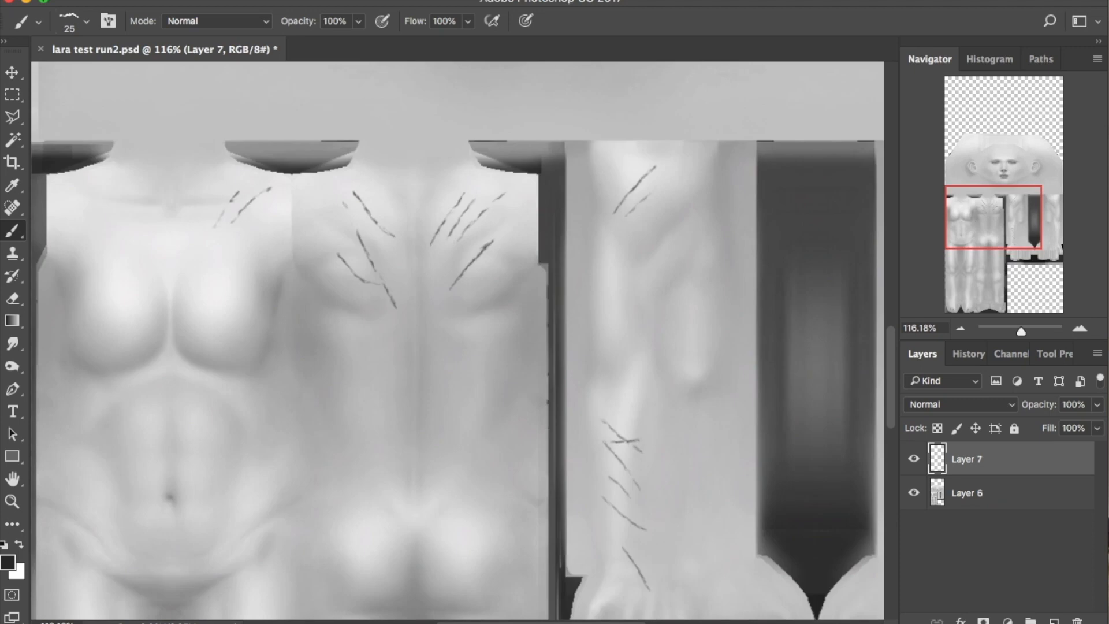
pyautogui.moveTo(973, 225); pyautogui.dragTo(970, 273)
pyautogui.press(']')
pyautogui.press(']')
pyautogui.press(']')
pyautogui.press(']')
pyautogui.press(']')
pyautogui.press(']')
pyautogui.press(']')
pyautogui.press(']')
pyautogui.press(']')
pyautogui.press(']')
pyautogui.press('[')
pyautogui.press('[')
pyautogui.press('[')
pyautogui.press('[')
pyautogui.press('[')
pyautogui.press('[')
pyautogui.moveTo(245, 269)
pyautogui.mouseDown()
pyautogui.moveTo(247, 297)
pyautogui.moveTo(250, 289)
pyautogui.mouseUp()
pyautogui.moveTo(983, 264); pyautogui.dragTo(983, 255)
# With a fine soft round brush at about 165% zoom, dab a small dark mark on the chest
pyautogui.click(86, 21)
pyautogui.moveTo(207, 222); pyautogui.dragTo(208, 179)
pyautogui.click(32, 188)
pyautogui.click(87, 21)
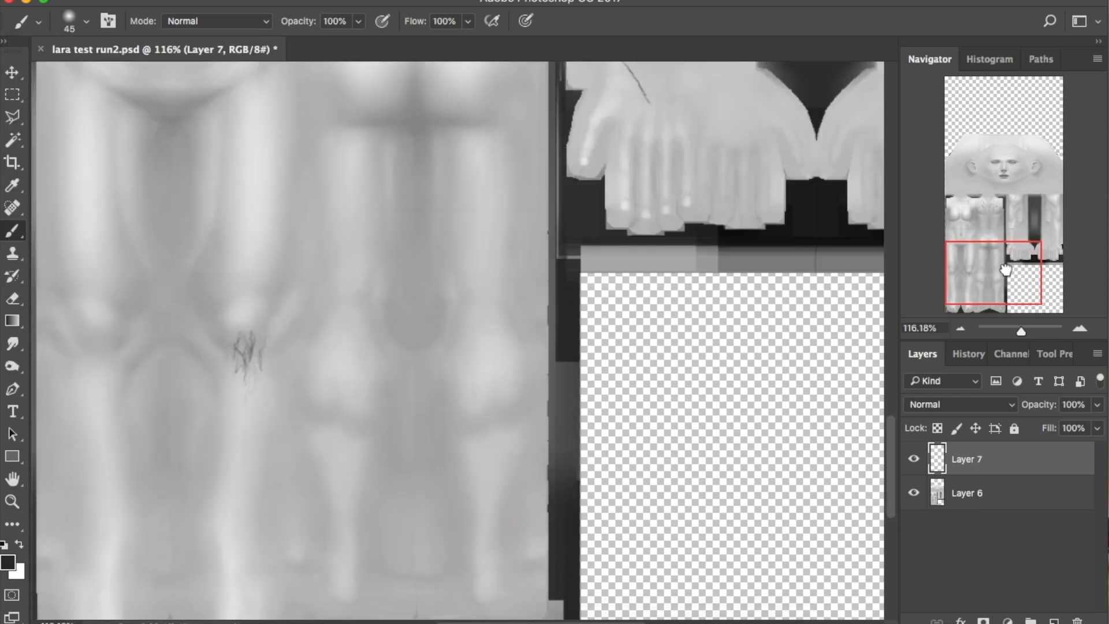
pyautogui.moveTo(1009, 269); pyautogui.dragTo(1006, 212)
pyautogui.moveTo(1022, 331); pyautogui.dragTo(1026, 332)
pyautogui.moveTo(985, 212); pyautogui.dragTo(946, 206)
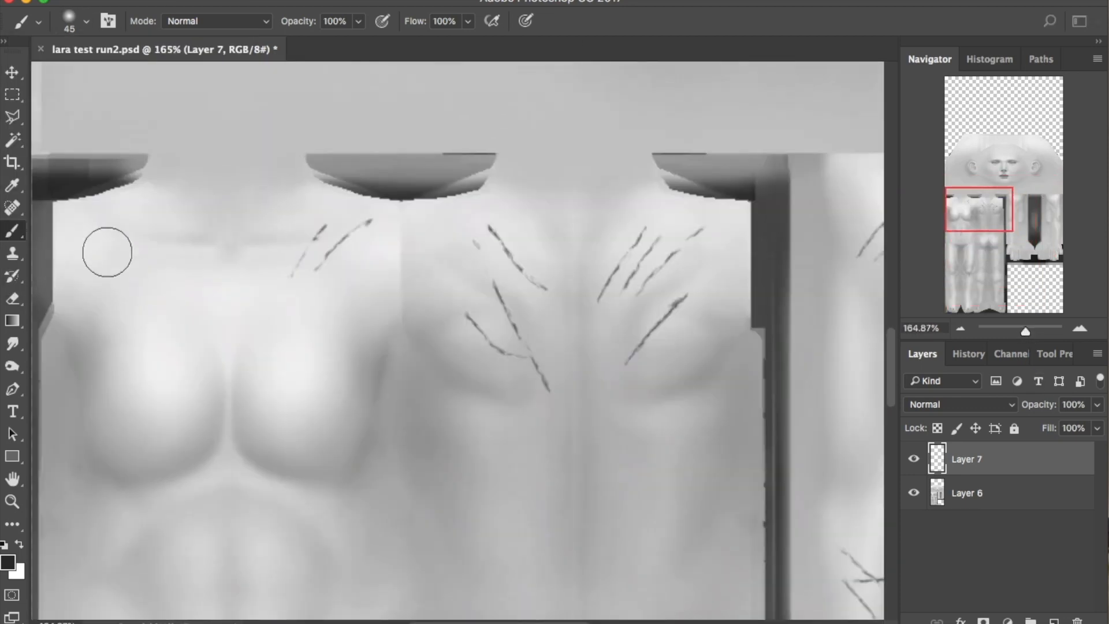
pyautogui.press('[')
pyautogui.press('[')
pyautogui.press('[')
pyautogui.press('[')
pyautogui.press('[')
pyautogui.press('[')
pyautogui.click(86, 238)
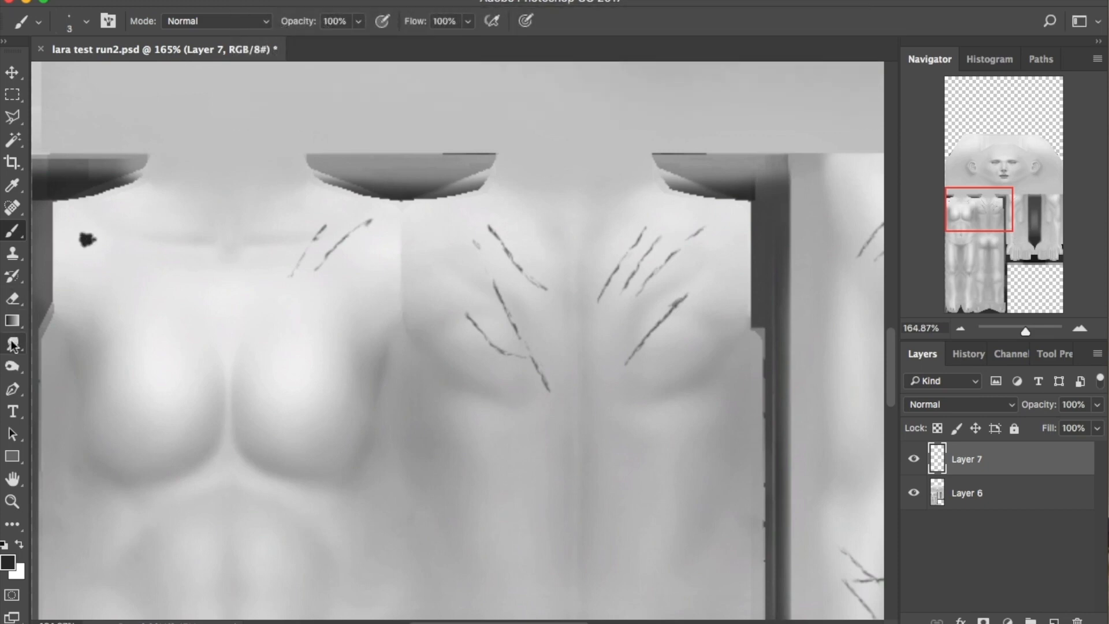
# Switch to the Smudge tool and zoom to about 386% on the back scratches
pyautogui.click(13, 342)
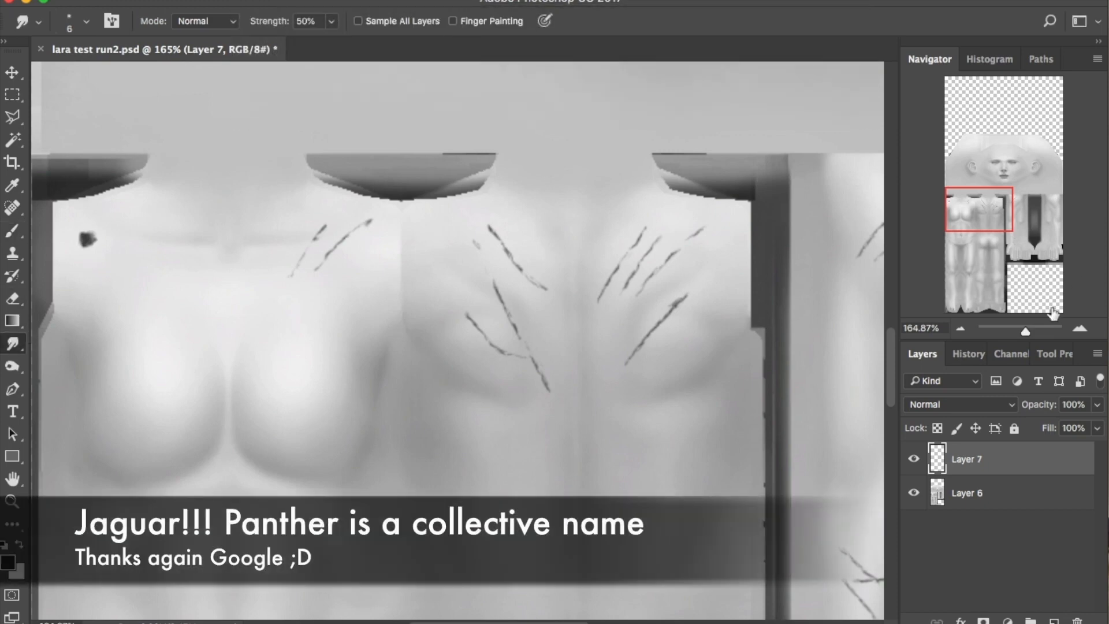
pyautogui.moveTo(1025, 332); pyautogui.dragTo(1035, 332)
pyautogui.moveTo(1015, 230); pyautogui.dragTo(988, 209)
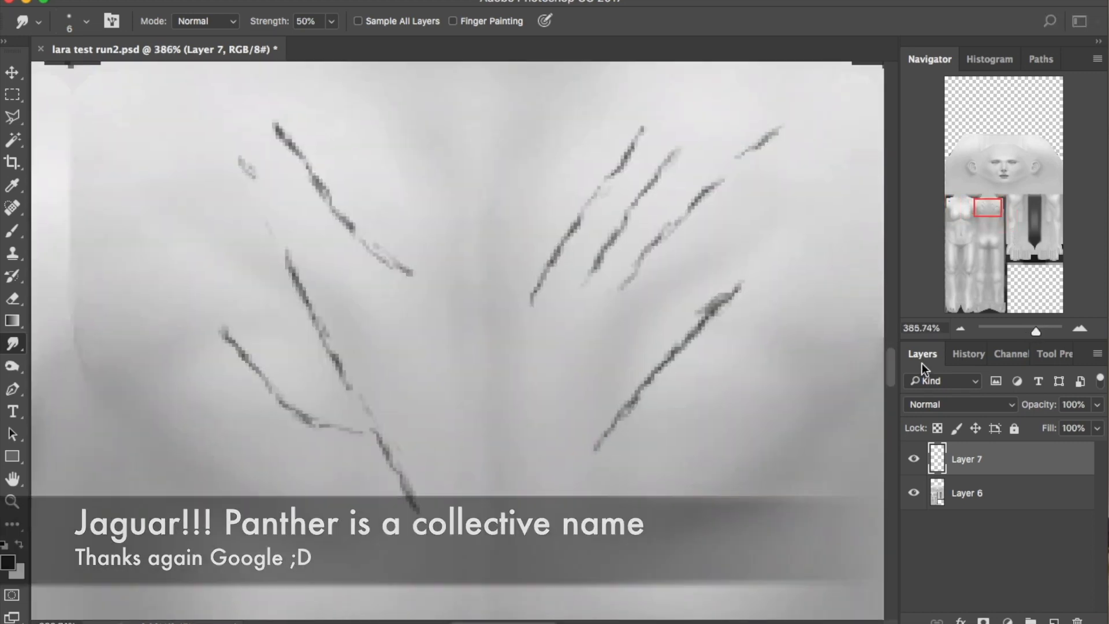
pyautogui.rightClick(987, 464)
# Add a white Normal-mode drop shadow to Layer 7's scratches
pyautogui.click(982, 471)
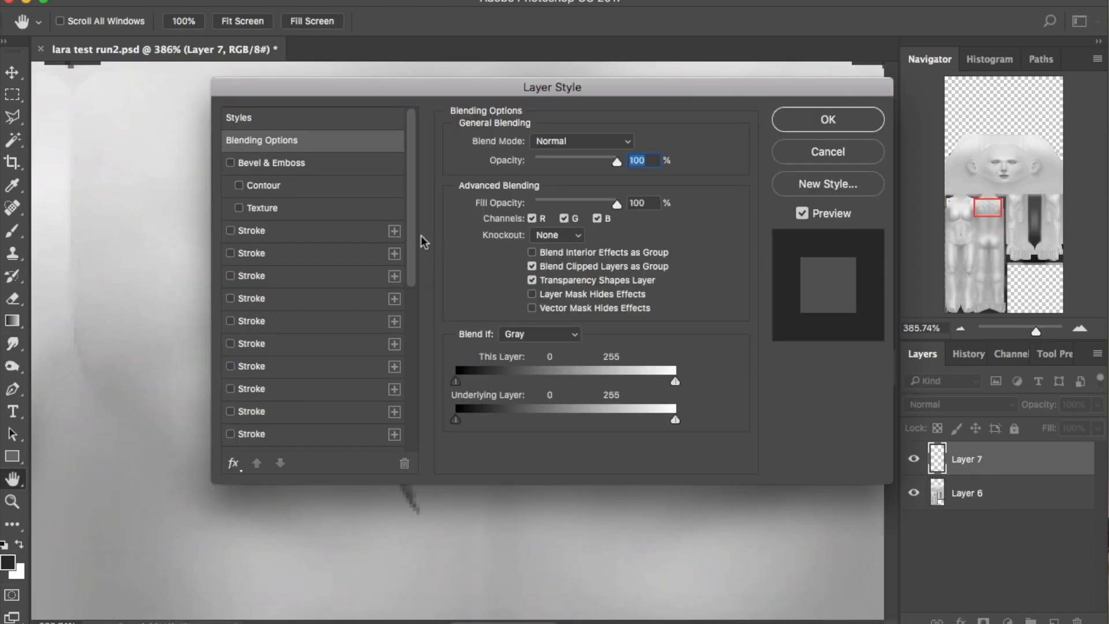
pyautogui.scroll(-5, 312, 288)
pyautogui.click(259, 326)
pyautogui.moveTo(346, 87); pyautogui.dragTo(621, 72)
pyautogui.click(903, 129)
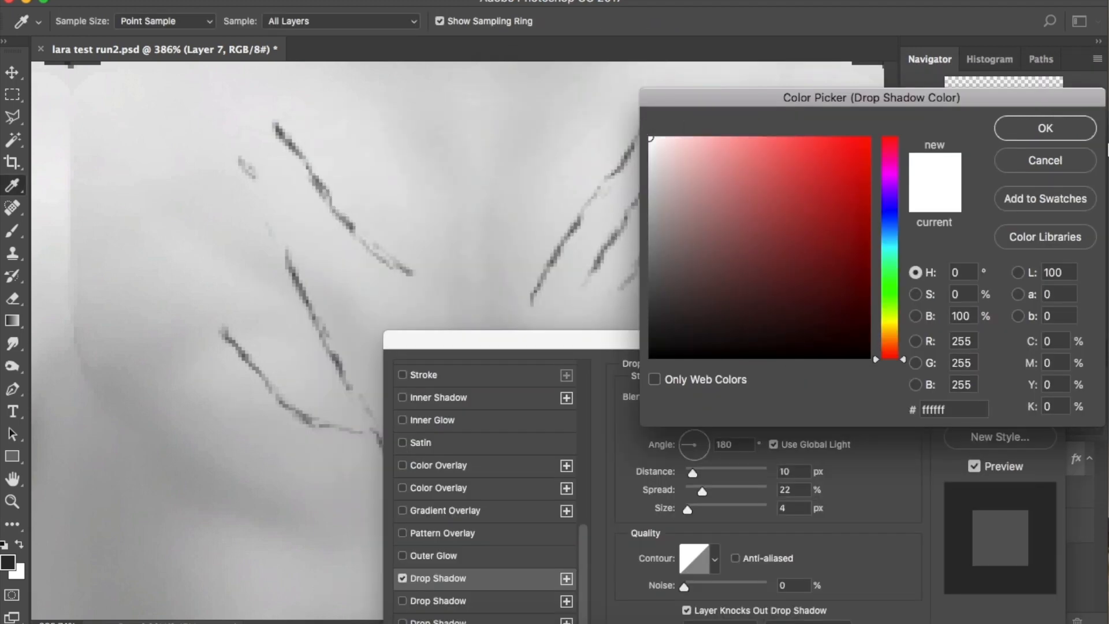
pyautogui.press('Return')
pyautogui.click(746, 398)
pyautogui.click(743, 349)
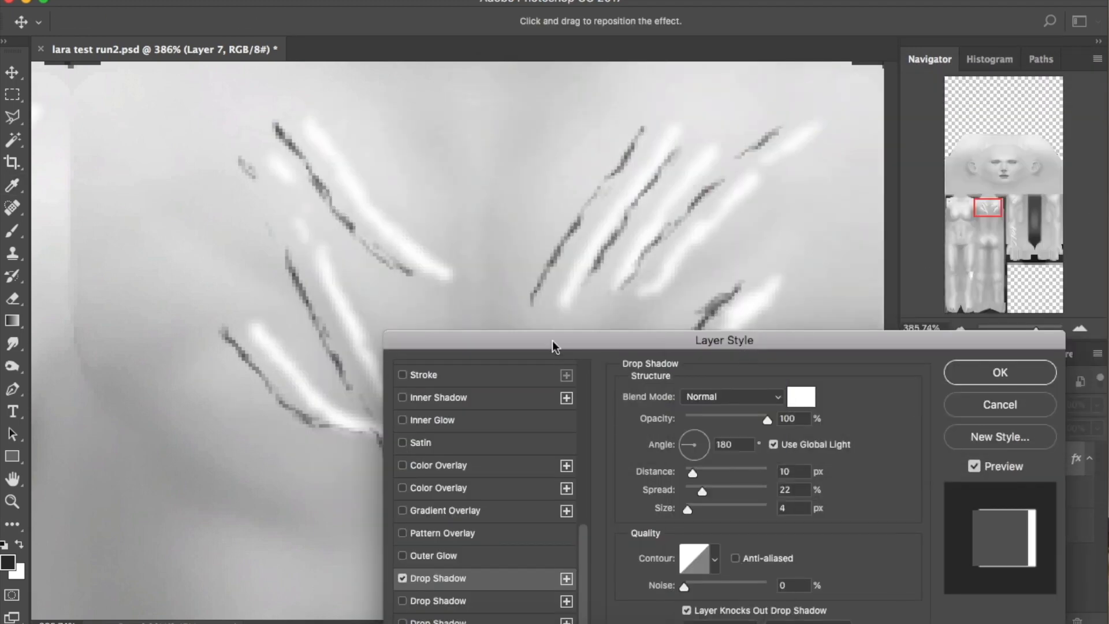
pyautogui.moveTo(552, 341); pyautogui.dragTo(655, 137)
# Set the drop shadow to Distance 1, Spread 24, angle -101°, and apply the style
pyautogui.moveTo(813, 272)
pyautogui.mouseDown()
pyautogui.moveTo(789, 269)
pyautogui.moveTo(799, 287)
pyautogui.moveTo(790, 310)
pyautogui.mouseUp()
pyautogui.write('2')
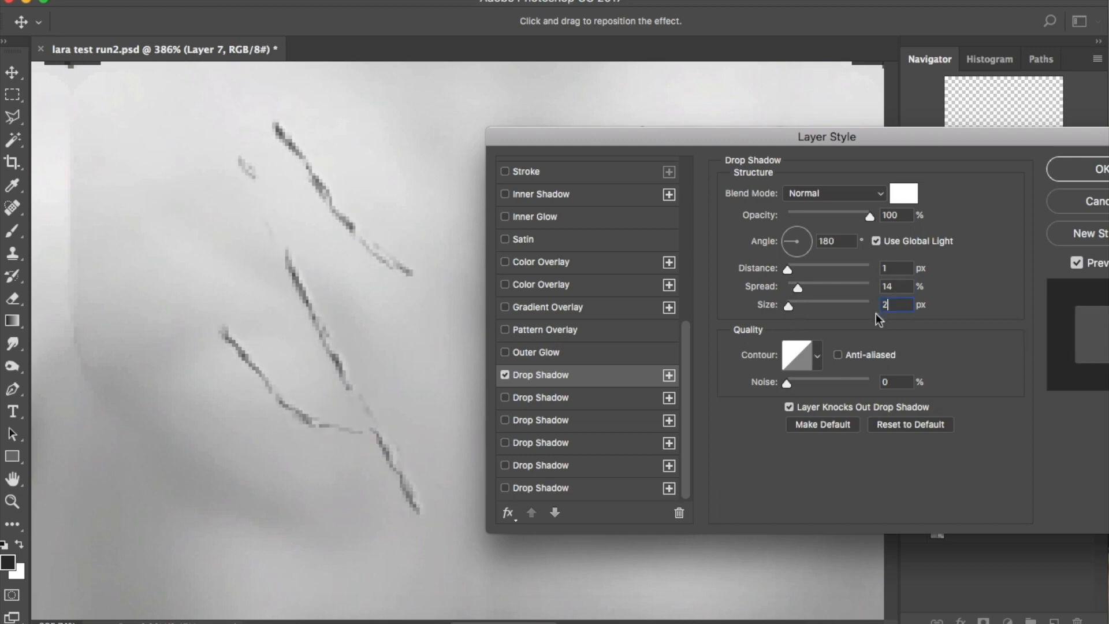
pyautogui.moveTo(796, 284); pyautogui.dragTo(806, 283)
pyautogui.moveTo(820, 137); pyautogui.dragTo(740, 244)
pyautogui.click(711, 356)
pyautogui.click(715, 360)
pyautogui.moveTo(689, 251); pyautogui.dragTo(794, 207)
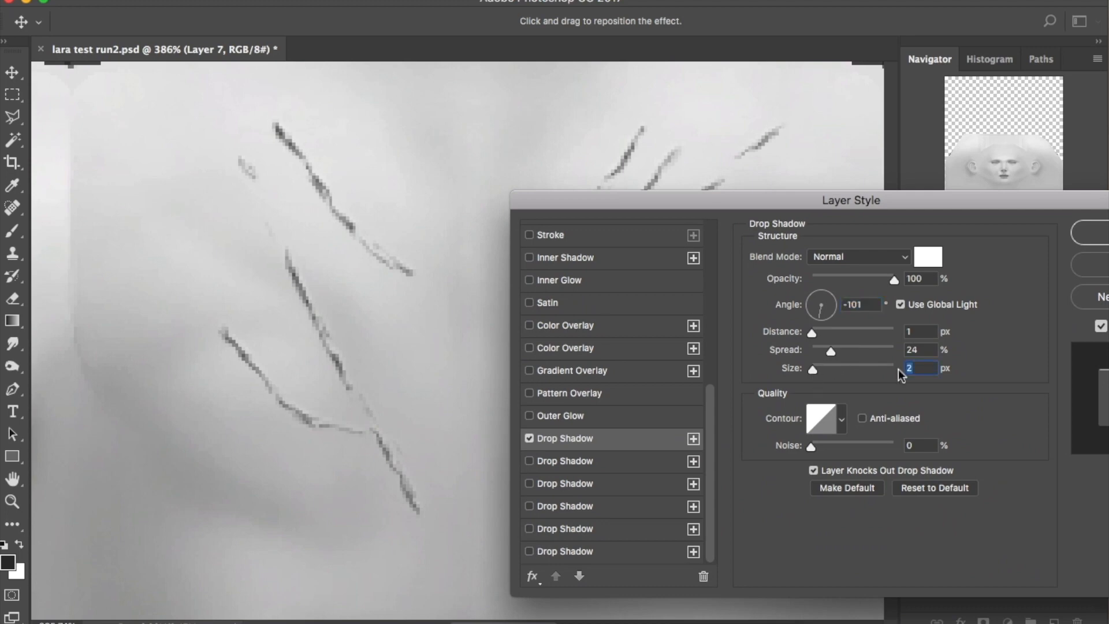
pyautogui.click(925, 366)
pyautogui.write('25')
pyautogui.doubleClick(912, 351)
pyautogui.write('24')
pyautogui.moveTo(957, 197); pyautogui.dragTo(770, 300)
pyautogui.click(966, 335)
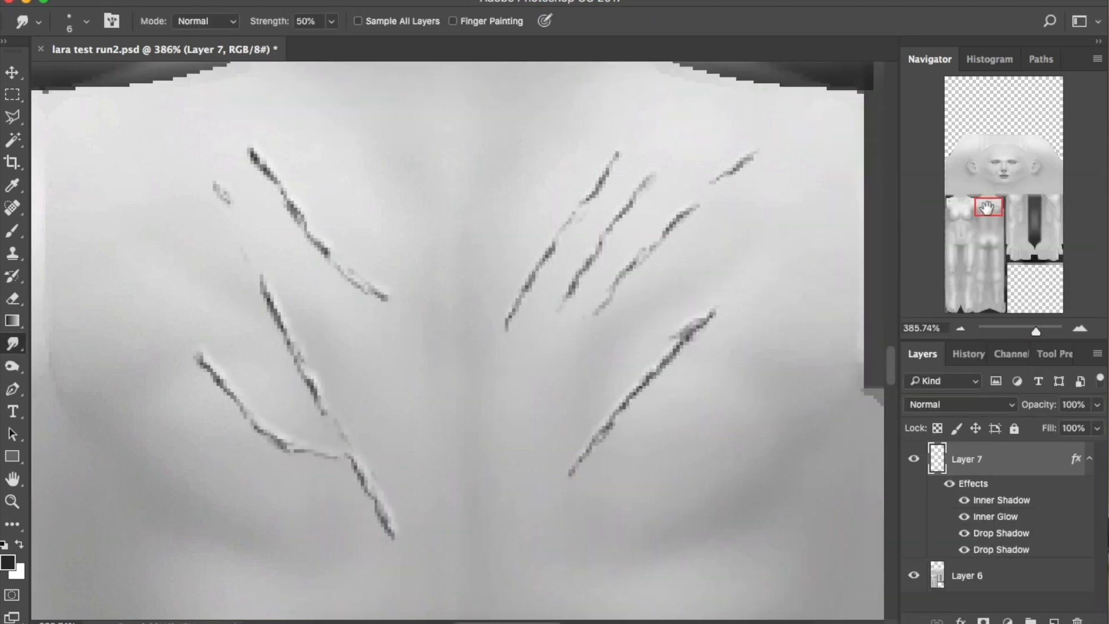
# Shrink the dark chest dab with Free Transform, then zoom out to about 272%
pyautogui.moveTo(988, 236); pyautogui.dragTo(937, 200)
pyautogui.press('m')
pyautogui.moveTo(101, 364)
pyautogui.mouseDown()
pyautogui.moveTo(225, 474)
pyautogui.moveTo(202, 440)
pyautogui.moveTo(179, 431)
pyautogui.moveTo(210, 472)
pyautogui.mouseUp()
pyautogui.click(188, 0)
pyautogui.click(231, 349)
pyautogui.moveTo(219, 491); pyautogui.dragTo(230, 501)
pyautogui.press('Return')
pyautogui.moveTo(1036, 330); pyautogui.dragTo(1033, 332)
pyautogui.click(11, 228)
pyautogui.click(86, 22)
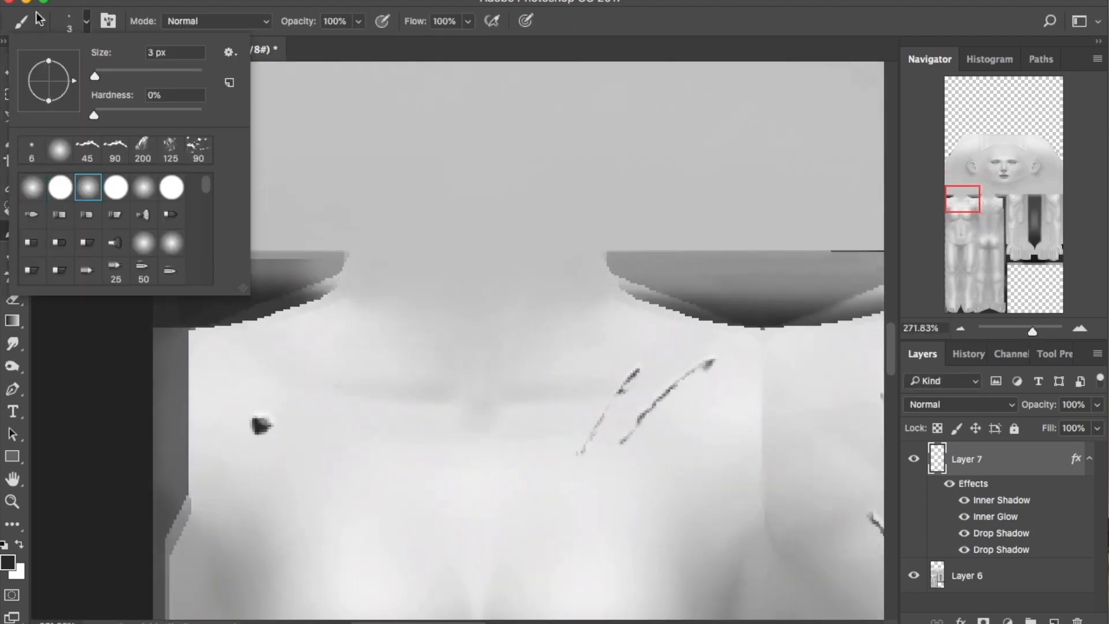
# Add a new layer below Layer 7 and paint soft grey skin shading around the dark dab
pyautogui.click(13, 14)
pyautogui.click(1054, 621)
pyautogui.moveTo(982, 459); pyautogui.dragTo(982, 588)
pyautogui.press(']')
pyautogui.press(']')
pyautogui.press(']')
pyautogui.press(']')
pyautogui.press(']')
pyautogui.press(']')
pyautogui.press(']')
pyautogui.press(']')
pyautogui.press(']')
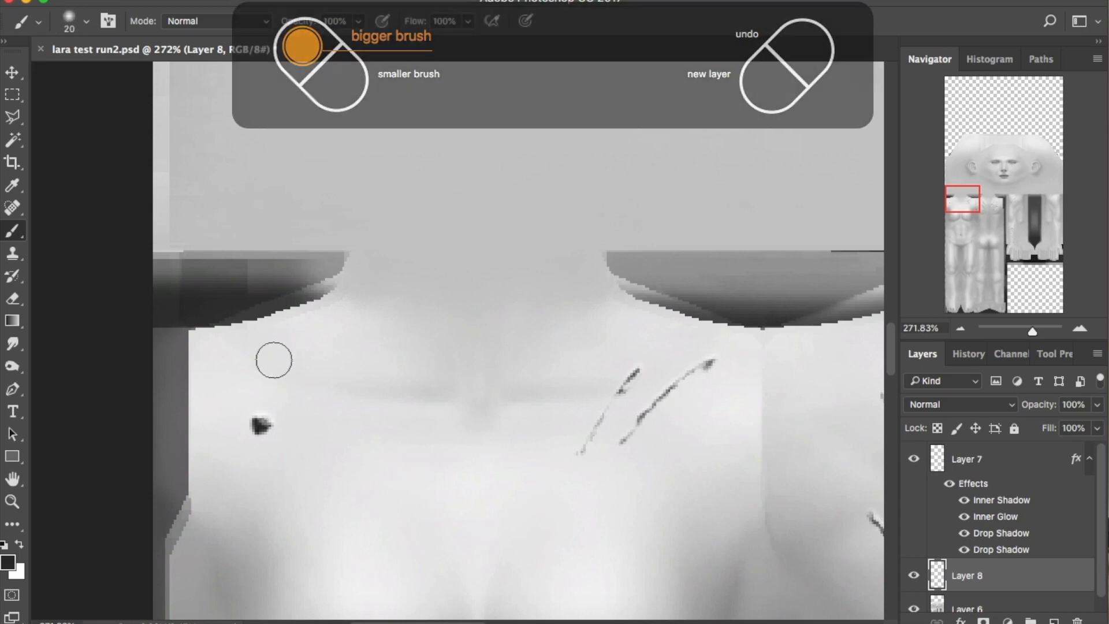
pyautogui.keyDown('alt'); pyautogui.click(289, 264); pyautogui.keyUp('alt')
pyautogui.press(']')
pyautogui.press(']')
pyautogui.press(']')
pyautogui.moveTo(265, 426); pyautogui.dragTo(251, 437)
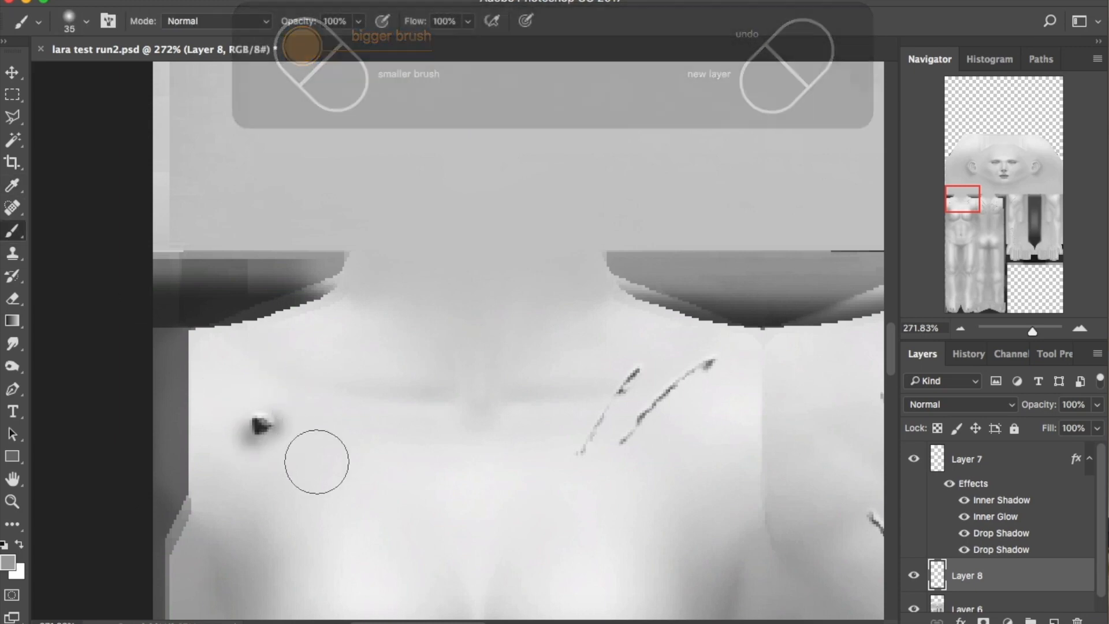
pyautogui.press(']')
pyautogui.press(']')
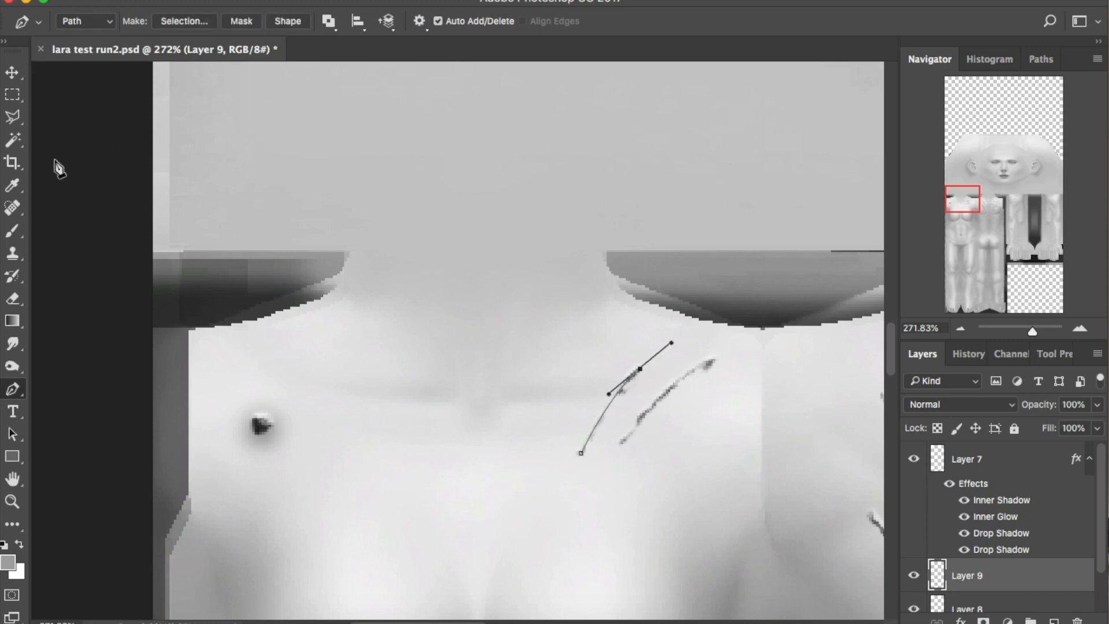
# Undo the wide soft stroke, restroke the path with a thinner brush, and delete the path
pyautogui.press('b')
pyautogui.press('[')
pyautogui.click(1041, 59)
pyautogui.hscroll(1, 788, 458)
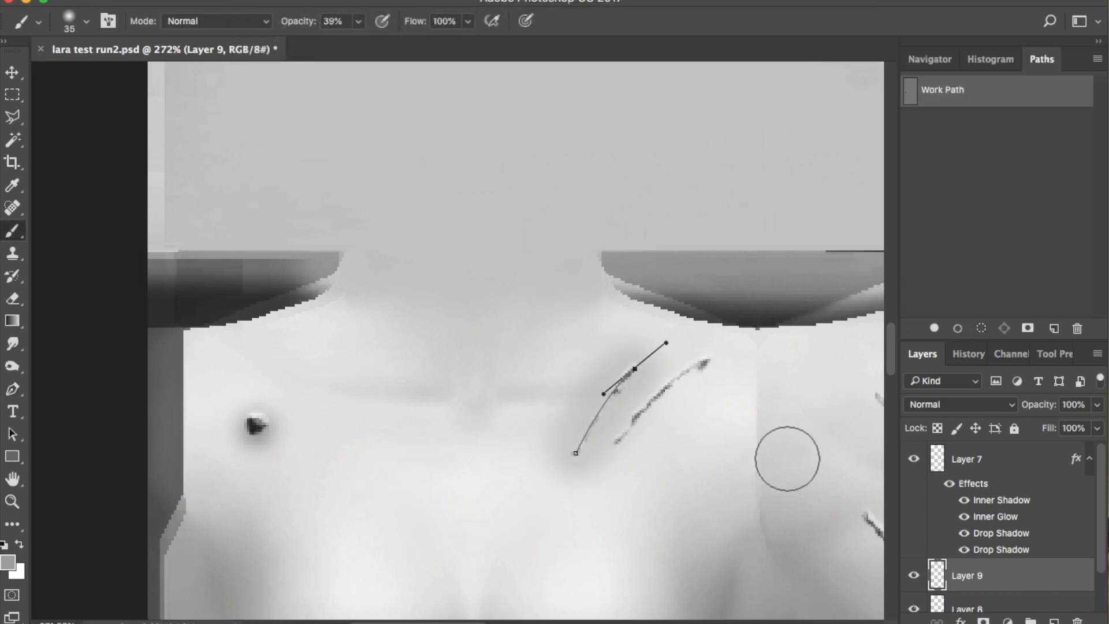
pyautogui.press('super+z')
pyautogui.press('[')
pyautogui.press('[')
pyautogui.press('[')
pyautogui.press('[')
pyautogui.press('[')
pyautogui.click(957, 329)
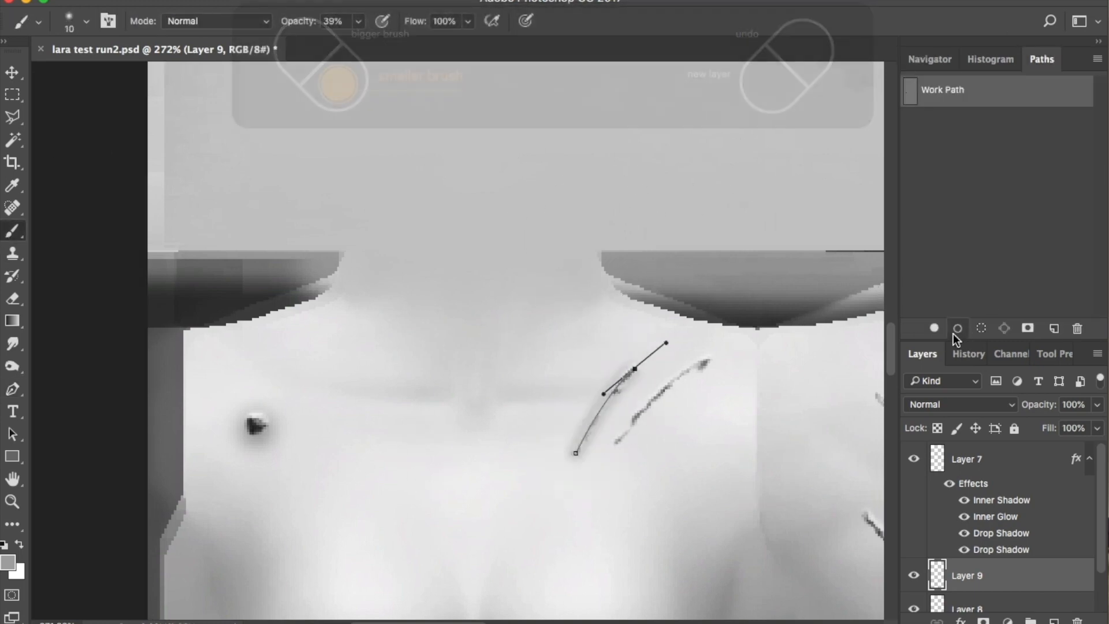
pyautogui.click(12, 390)
pyautogui.rightClick(570, 416)
pyautogui.click(588, 439)
# Draw a curved path along one scratch, stroke it onto Layer 9, then delete the path
pyautogui.click(614, 441)
pyautogui.moveTo(710, 363); pyautogui.dragTo(726, 351)
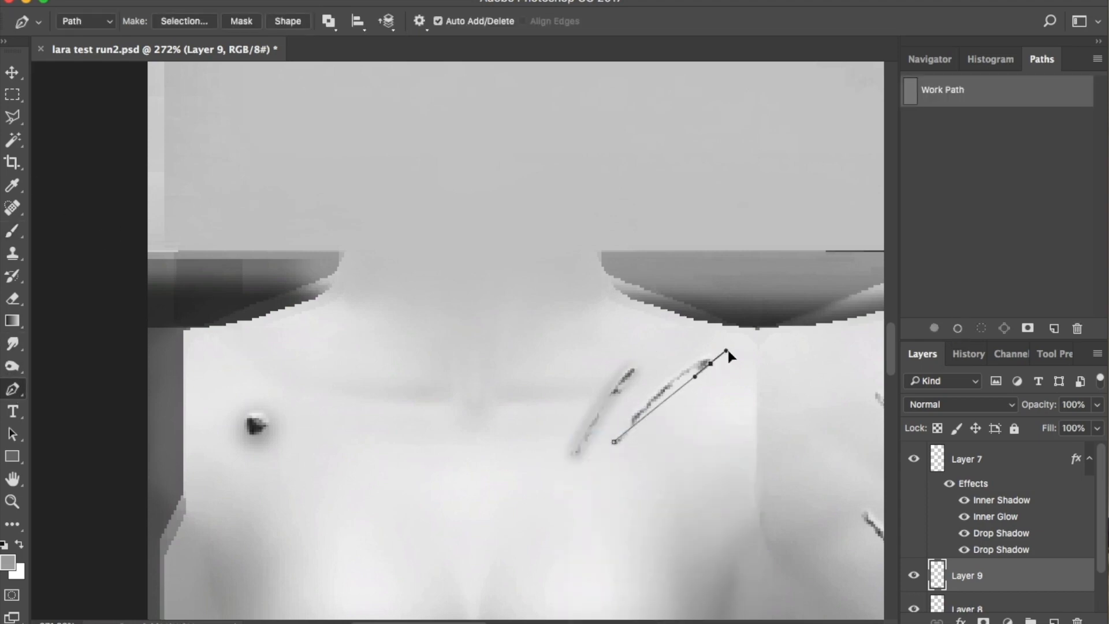
pyautogui.click(12, 231)
pyautogui.click(957, 329)
pyautogui.click(13, 390)
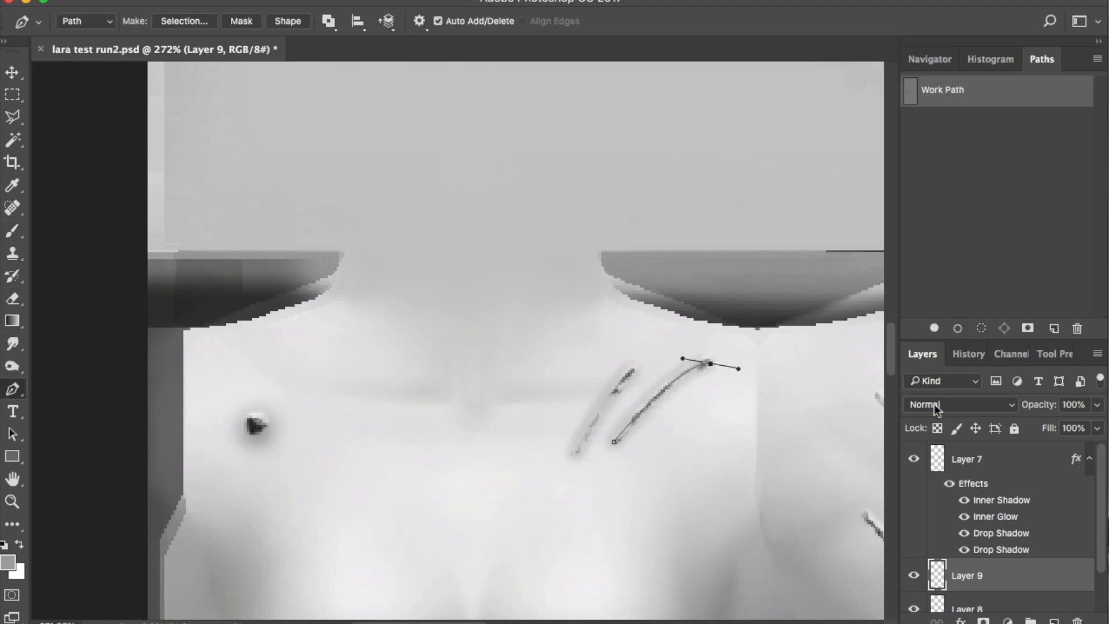
pyautogui.rightClick(733, 427)
pyautogui.click(773, 448)
pyautogui.scroll(-5, 776, 448)
# Trace the upper-back and back scratches with pen paths and stroke them with the thin brush
pyautogui.click(488, 350)
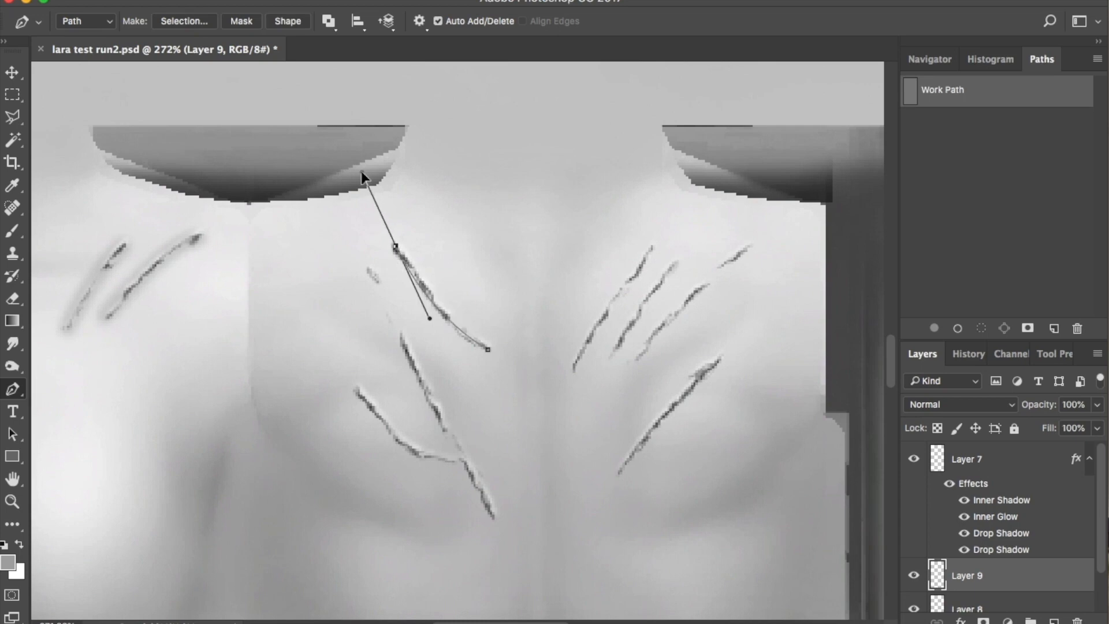
pyautogui.press('b')
pyautogui.click(12, 389)
pyautogui.rightClick(421, 346)
pyautogui.click(460, 372)
pyautogui.click(492, 521)
pyautogui.click(12, 231)
pyautogui.click(957, 328)
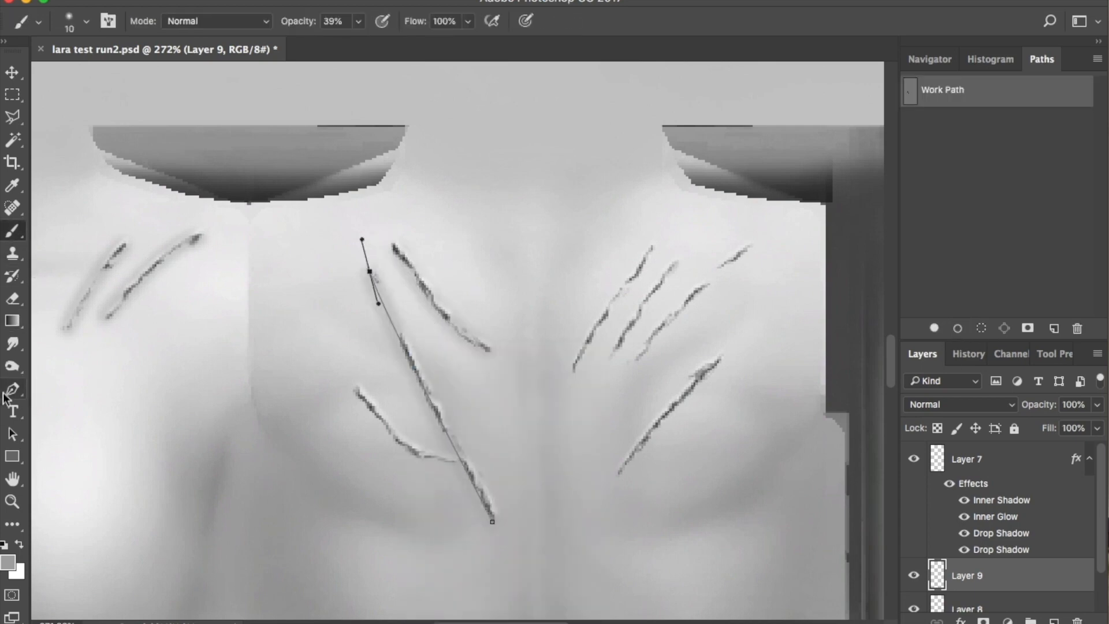
pyautogui.click(12, 389)
# Retrace the lower-left scratch with a curved path, stroke it thinly, and clear the old path
pyautogui.click(455, 463)
pyautogui.moveTo(389, 428); pyautogui.dragTo(354, 388)
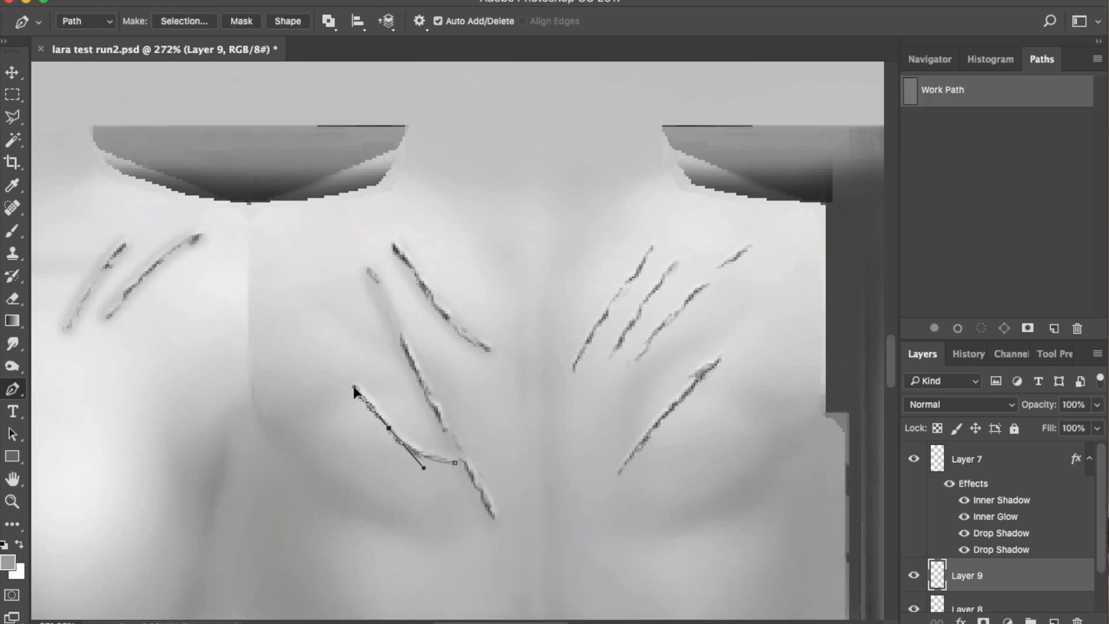
pyautogui.click(12, 231)
pyautogui.click(957, 329)
pyautogui.click(12, 389)
pyautogui.rightClick(384, 420)
pyautogui.click(425, 470)
pyautogui.click(576, 370)
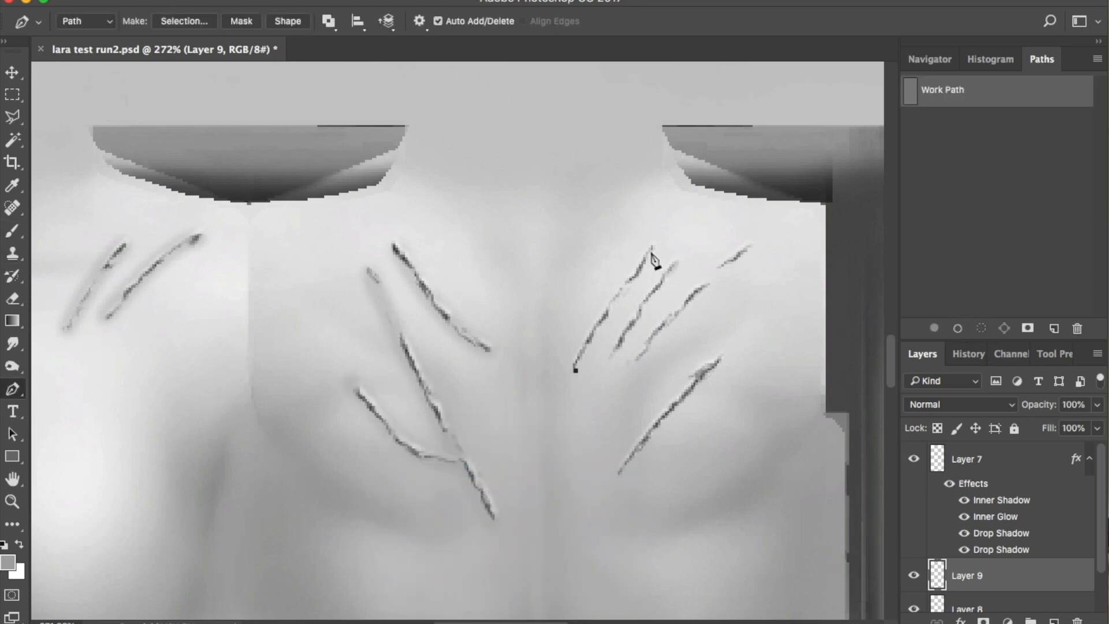
pyautogui.click(12, 231)
pyautogui.click(958, 328)
pyautogui.rightClick(595, 280)
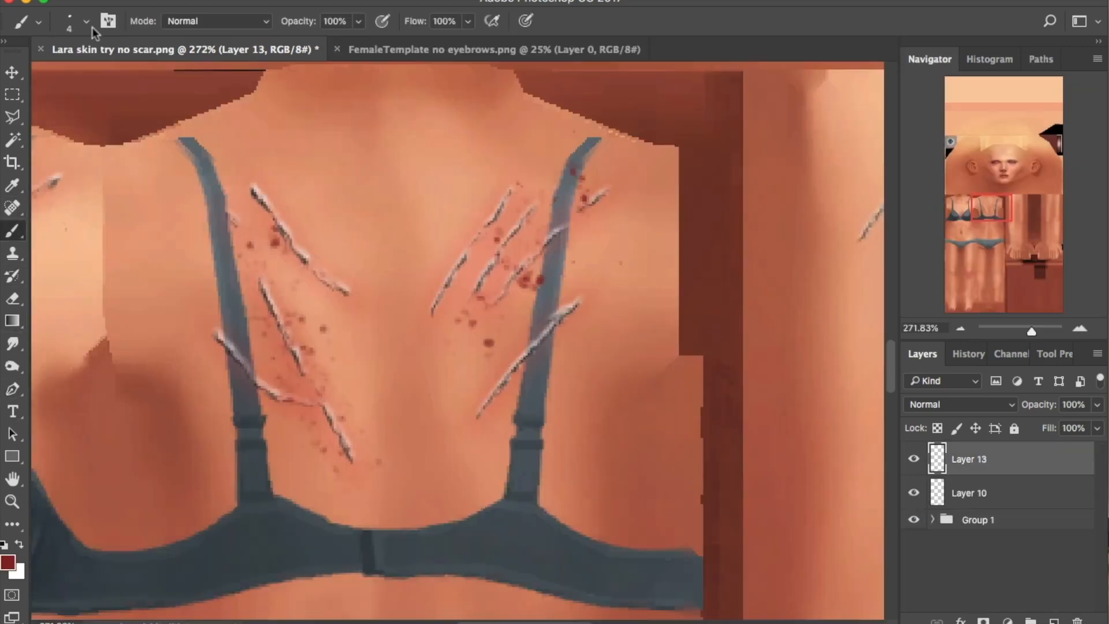
# Choose a fine brush preset and paint dark red blood drips under the upper-left scratches
pyautogui.click(86, 21)
pyautogui.click(88, 215)
pyautogui.press('Return')
pyautogui.press('[')
pyautogui.press('[')
pyautogui.press('[')
pyautogui.press('[')
pyautogui.press('[')
pyautogui.press('[')
pyautogui.press('[')
pyautogui.press('[')
pyautogui.press('[')
pyautogui.press('[')
pyautogui.press('[')
pyautogui.press('[')
pyautogui.press('[')
pyautogui.press('[')
pyautogui.press('[')
pyautogui.press('[')
pyautogui.moveTo(254, 194); pyautogui.dragTo(267, 277)
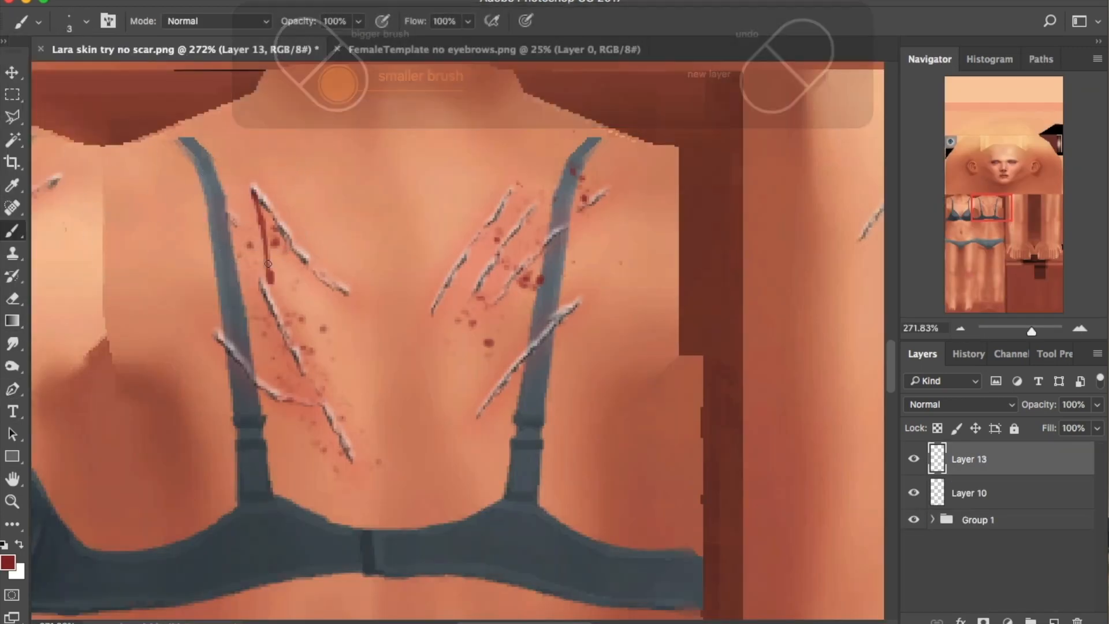
pyautogui.moveTo(267, 219); pyautogui.dragTo(270, 281)
pyautogui.moveTo(284, 239); pyautogui.dragTo(286, 295)
pyautogui.moveTo(284, 234); pyautogui.dragTo(305, 269)
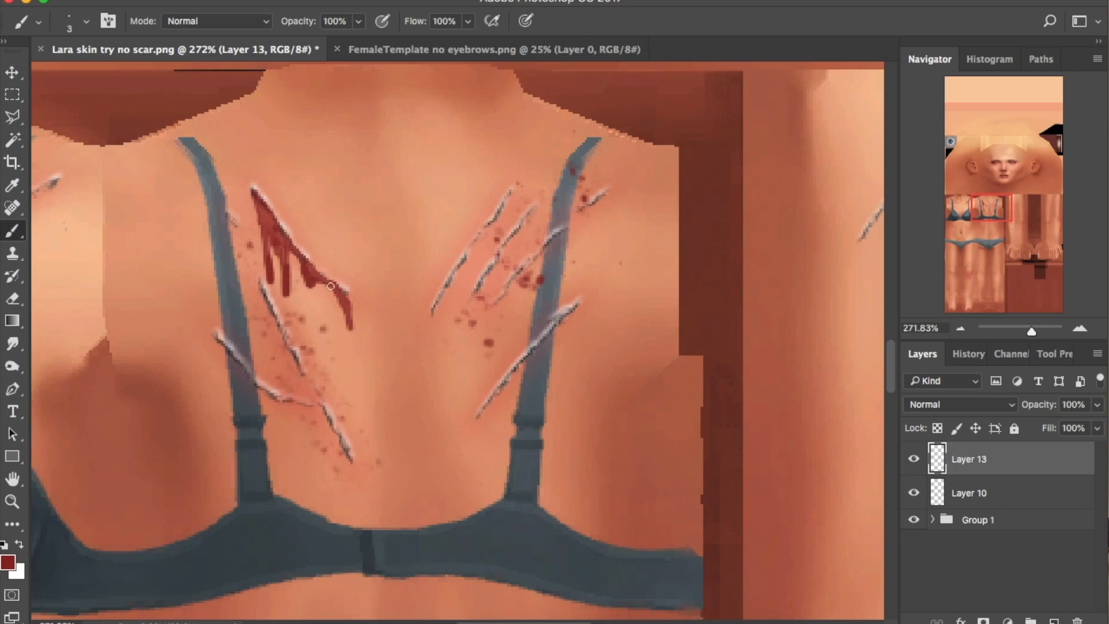
pyautogui.press('super+z')
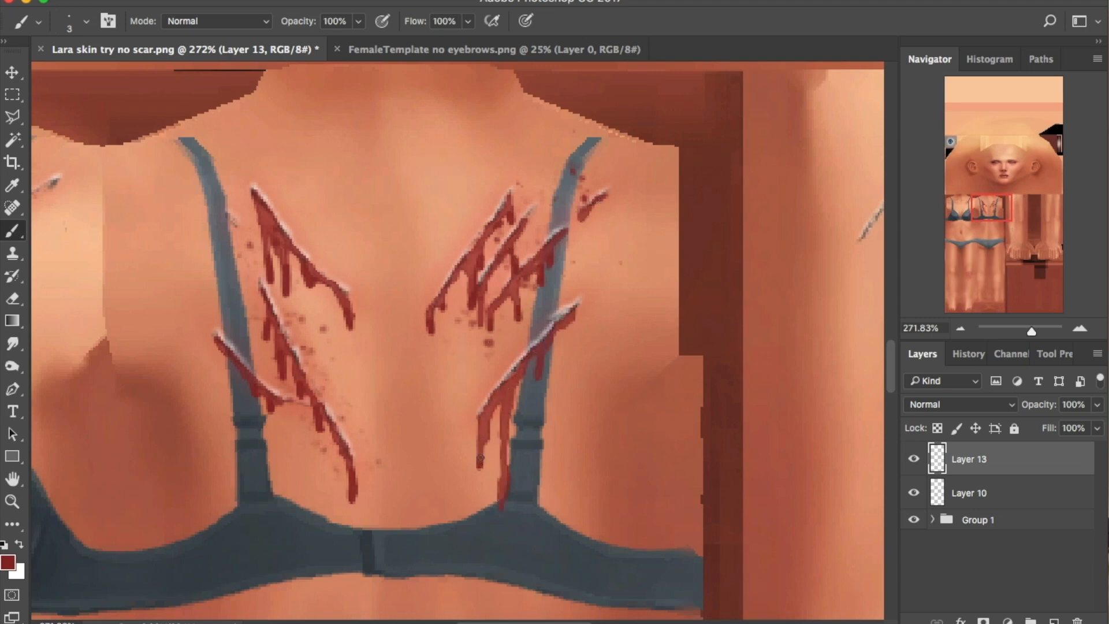
# Zoom in on the hip and paint red blood along the hip scratch with drips
pyautogui.moveTo(983, 207); pyautogui.dragTo(958, 208)
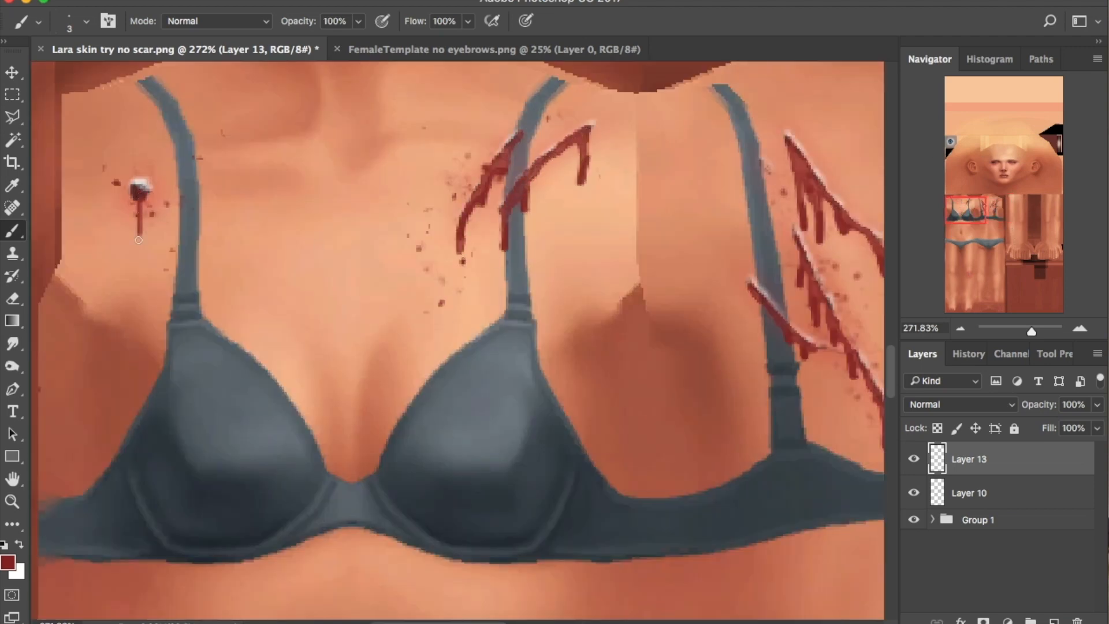
pyautogui.moveTo(1032, 330); pyautogui.dragTo(1019, 331)
pyautogui.moveTo(966, 232); pyautogui.dragTo(999, 270)
pyautogui.moveTo(1019, 331); pyautogui.dragTo(1036, 331)
pyautogui.moveTo(1011, 248); pyautogui.dragTo(1020, 240)
pyautogui.moveTo(547, 407); pyautogui.dragTo(621, 518)
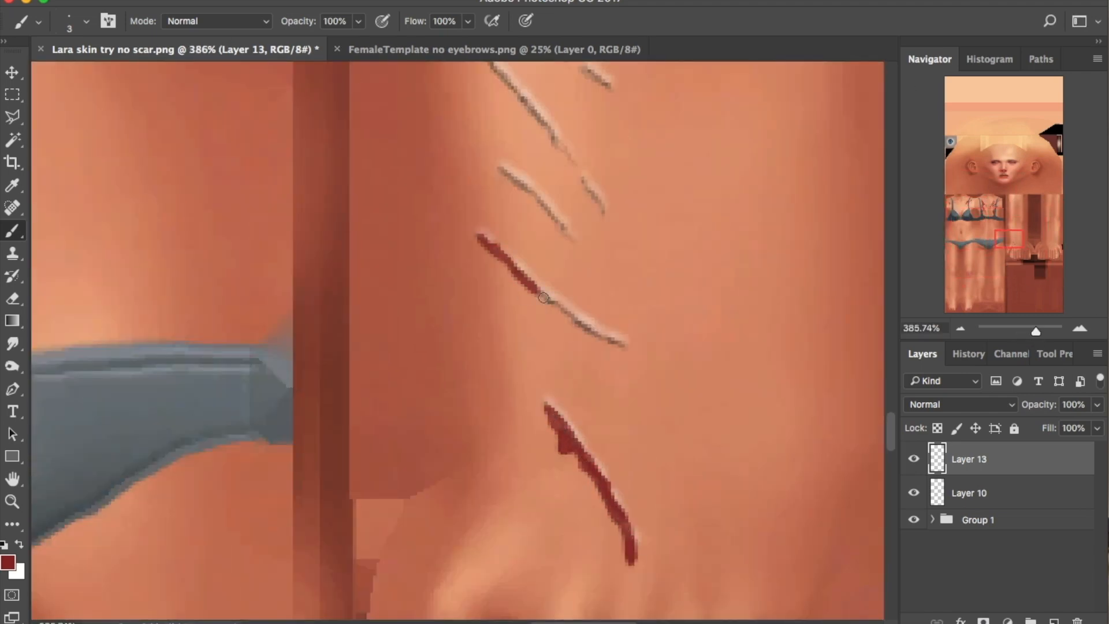
pyautogui.moveTo(529, 289); pyautogui.dragTo(544, 323)
pyautogui.scroll(4, 312, 360)
pyautogui.hscroll(1, 312, 360)
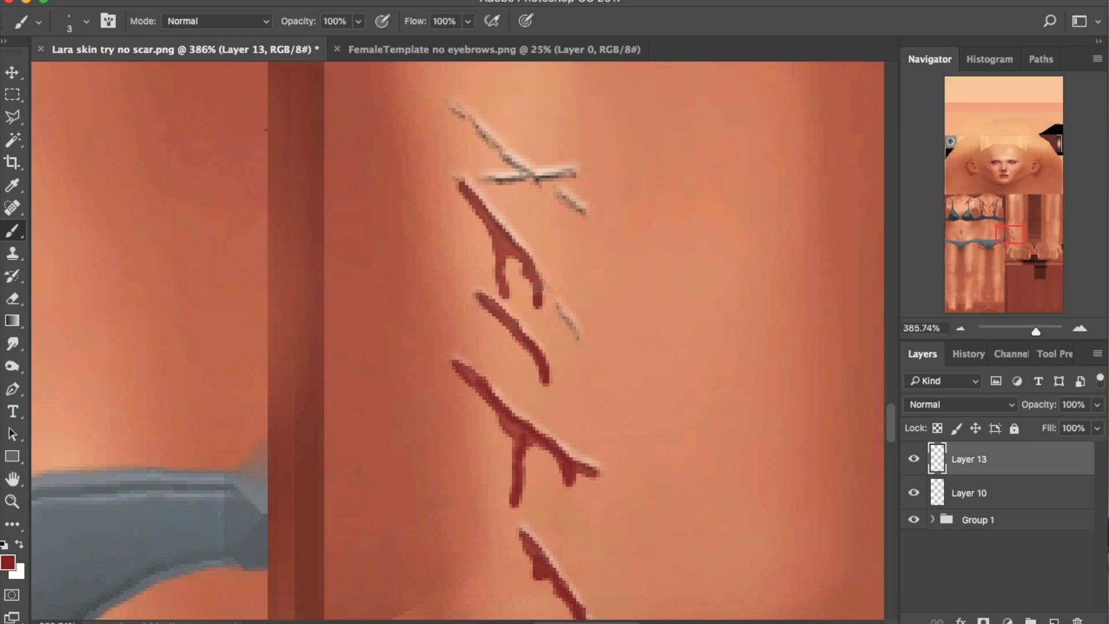
# Paint dark red along the faint scratch and the upper-leg scar, adding a drip and second stroke
pyautogui.moveTo(456, 107); pyautogui.dragTo(583, 232)
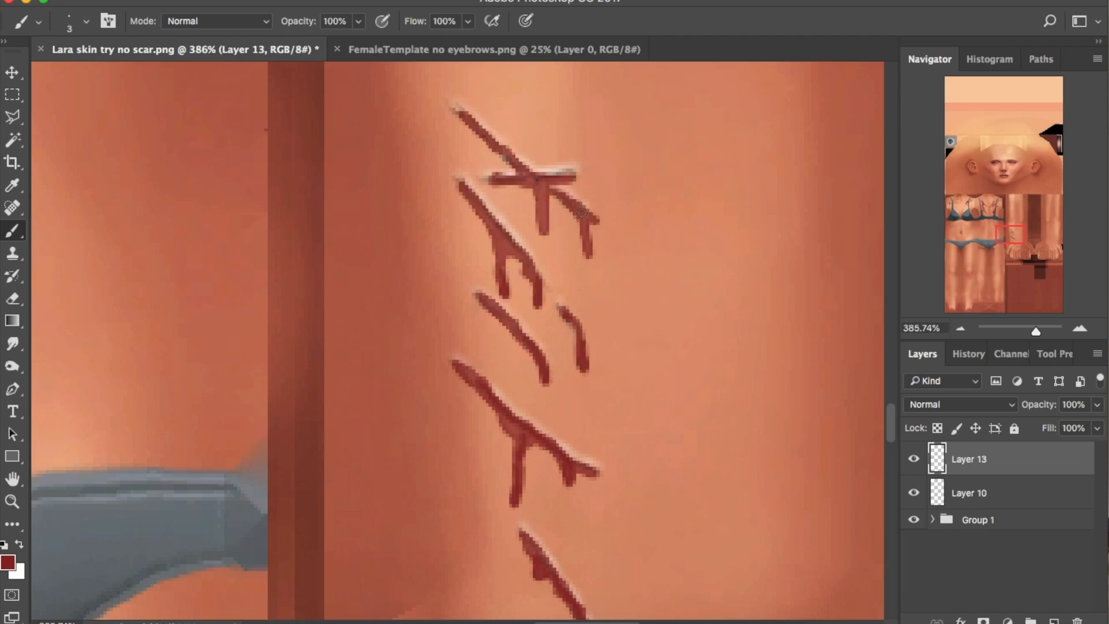
pyautogui.click(1010, 202)
pyautogui.moveTo(1036, 331)
pyautogui.mouseDown()
pyautogui.moveTo(1024, 331)
pyautogui.moveTo(1038, 331)
pyautogui.mouseUp()
pyautogui.moveTo(502, 362); pyautogui.dragTo(634, 208)
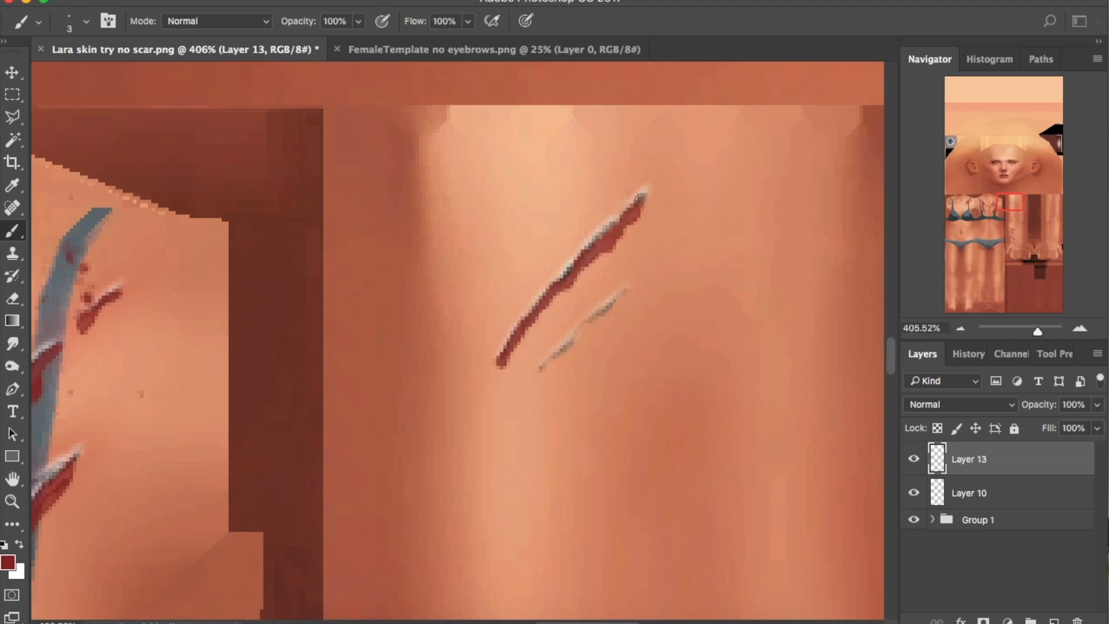
pyautogui.moveTo(526, 338); pyautogui.dragTo(530, 370)
pyautogui.moveTo(544, 407); pyautogui.dragTo(584, 329)
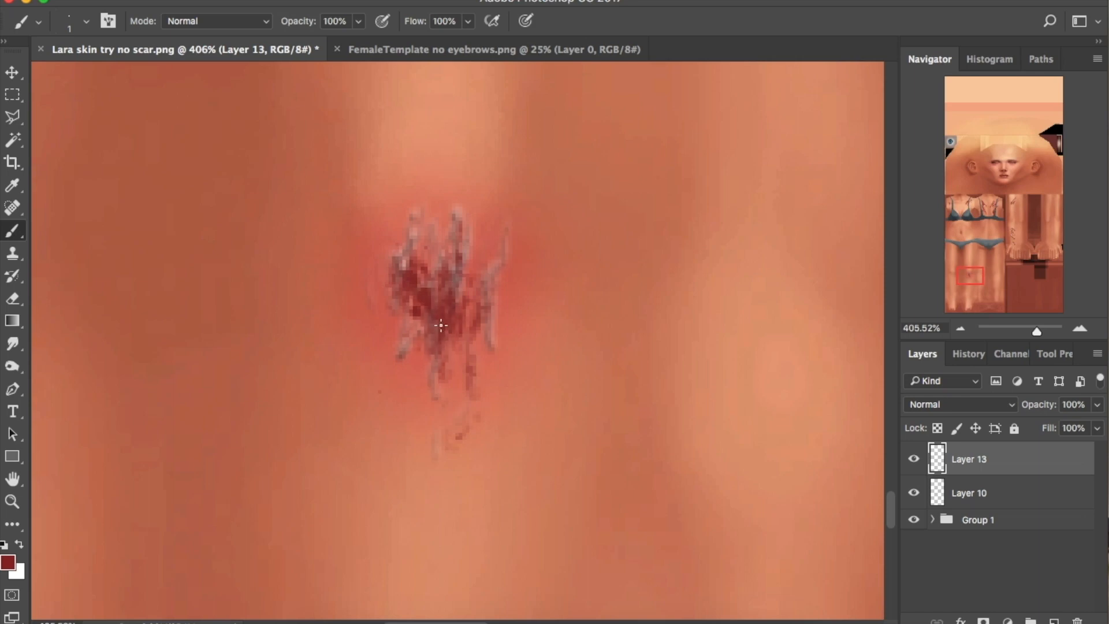
pyautogui.moveTo(1037, 331); pyautogui.dragTo(1014, 360)
pyautogui.click(965, 206)
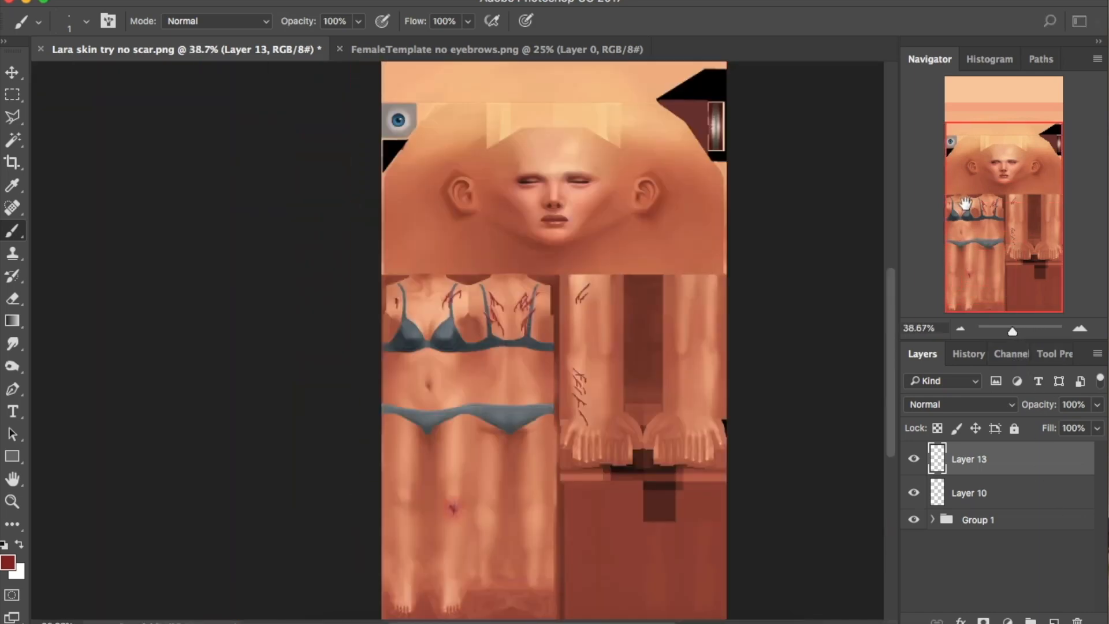
# Hide Layer 11 and Layer 6 in Group 1 so only the wound strokes remain visible
pyautogui.click(932, 519)
pyautogui.scroll(-3, 982, 562)
pyautogui.scroll(-3, 980, 560)
pyautogui.click(913, 561)
pyautogui.click(913, 596)
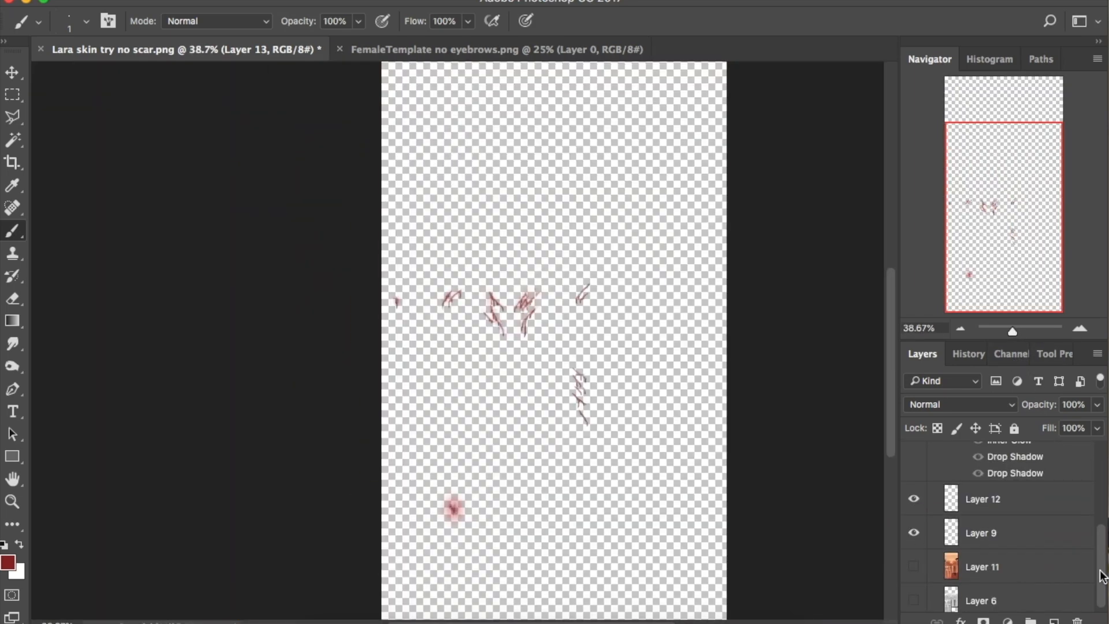
# Save a PNG copy named Lara skin trywounds tattoo.png, then show Layer 11 again
pyautogui.click(148, 2)
pyautogui.click(183, 156)
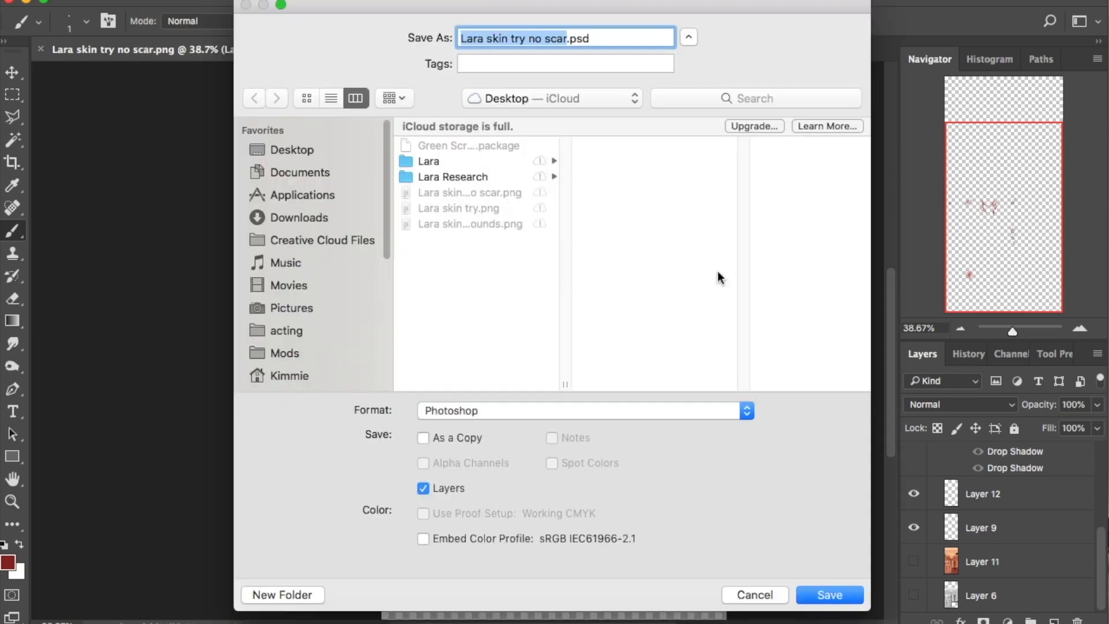
pyautogui.click(474, 224)
pyautogui.click(565, 39)
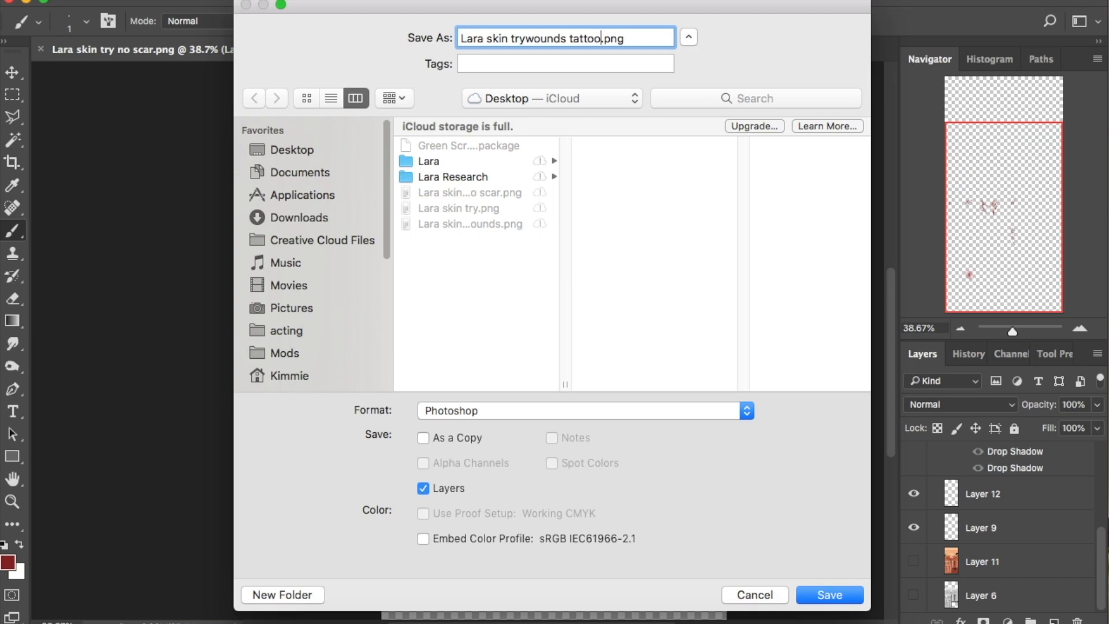
pyautogui.click(742, 411)
pyautogui.click(523, 546)
pyautogui.click(552, 411)
pyautogui.click(555, 426)
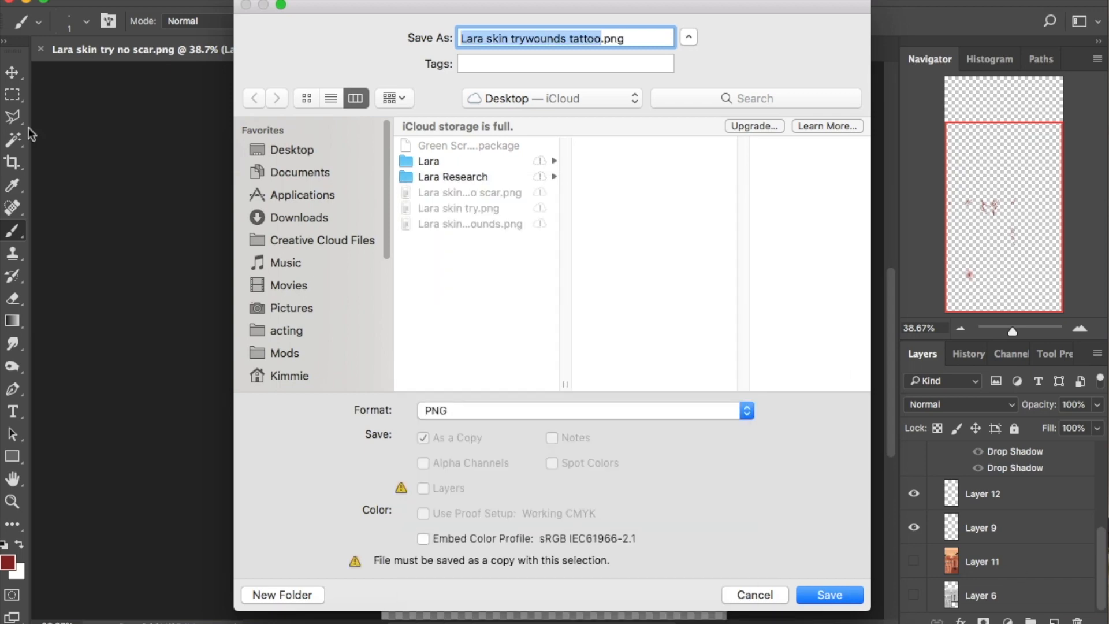
pyautogui.press('Return')
pyautogui.click(639, 185)
pyautogui.click(913, 562)
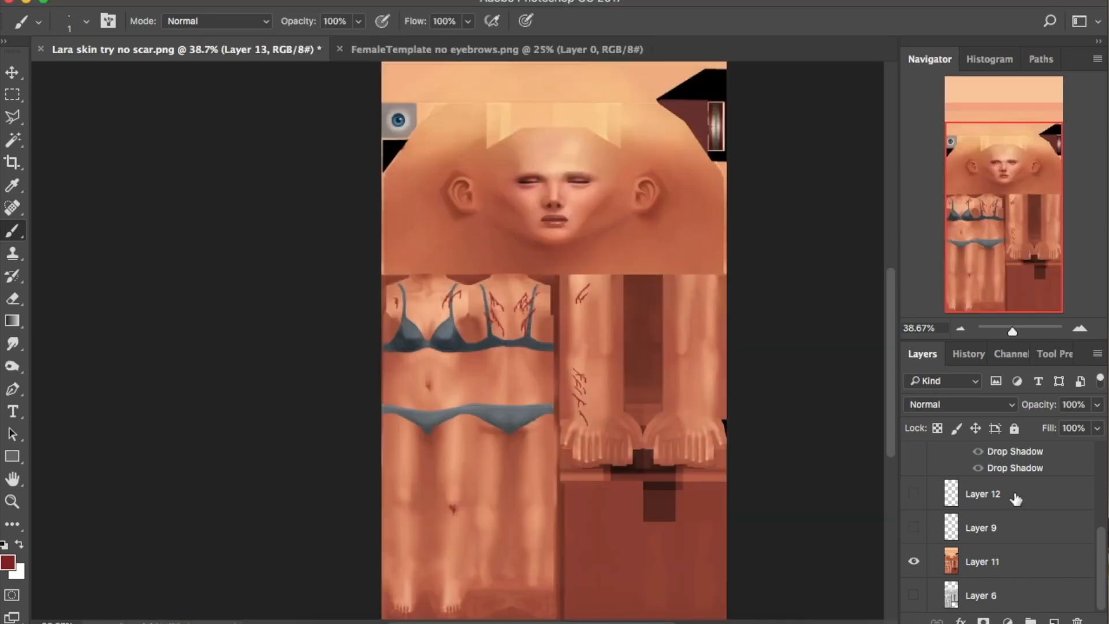
# Hide the wounds on Layer 13 and add a new empty Layer 14 for mud
pyautogui.scroll(3, 912, 508)
pyautogui.scroll(3, 913, 491)
pyautogui.click(911, 456)
pyautogui.scroll(-5, 967, 538)
pyautogui.scroll(4, 974, 541)
pyautogui.scroll(2, 1069, 516)
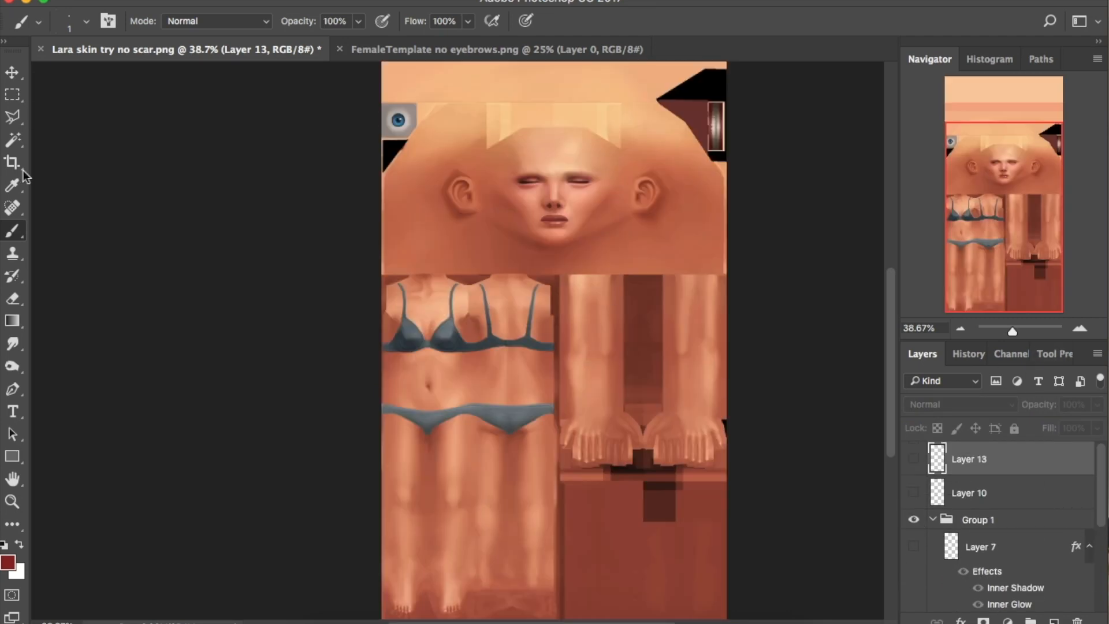
pyautogui.click(1054, 620)
# Set the foreground colour to a dark brown mud shade
pyautogui.click(8, 562)
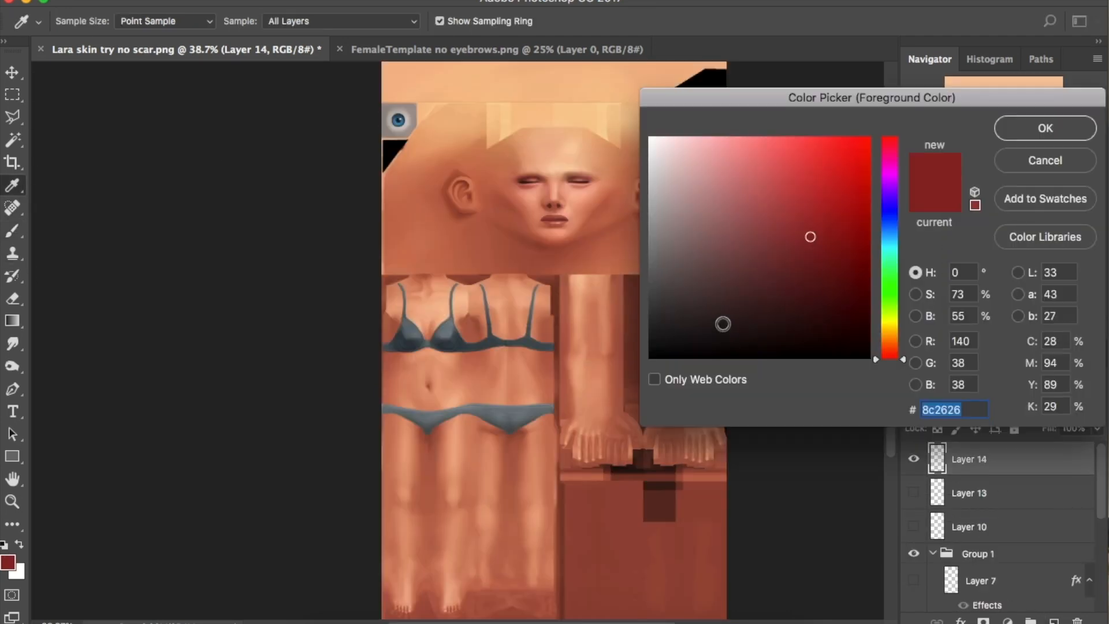
pyautogui.moveTo(905, 362); pyautogui.dragTo(904, 345)
pyautogui.click(762, 281)
pyautogui.click(745, 294)
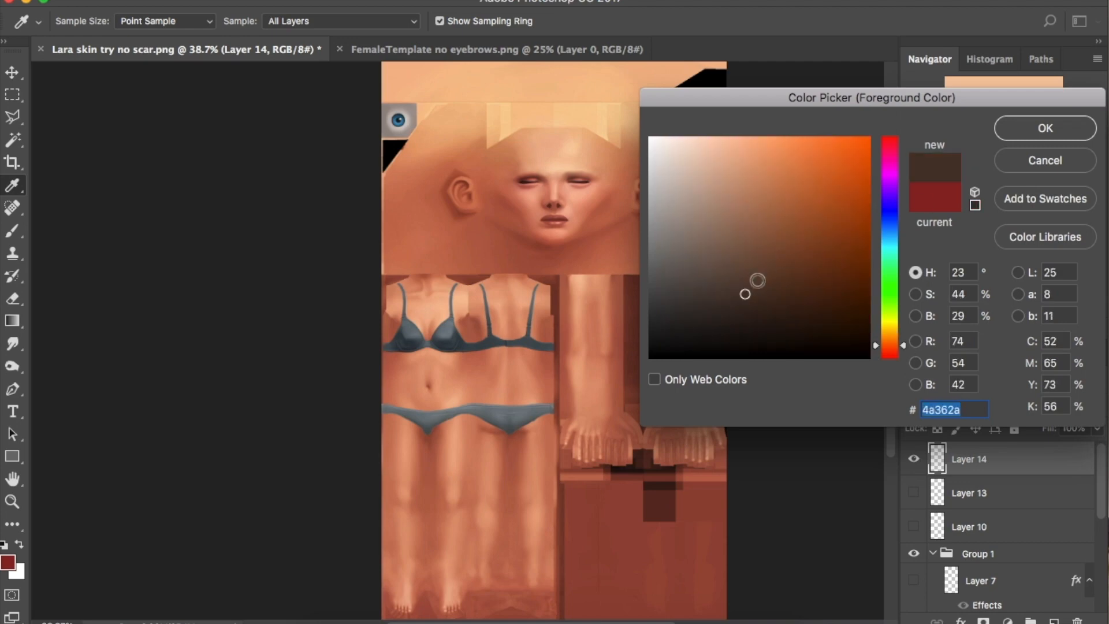
pyautogui.click(1045, 128)
# Pick the 21 px scatter brush, size it to 200 and paint mud on cheeks and brows
pyautogui.scroll(10, 104, 217)
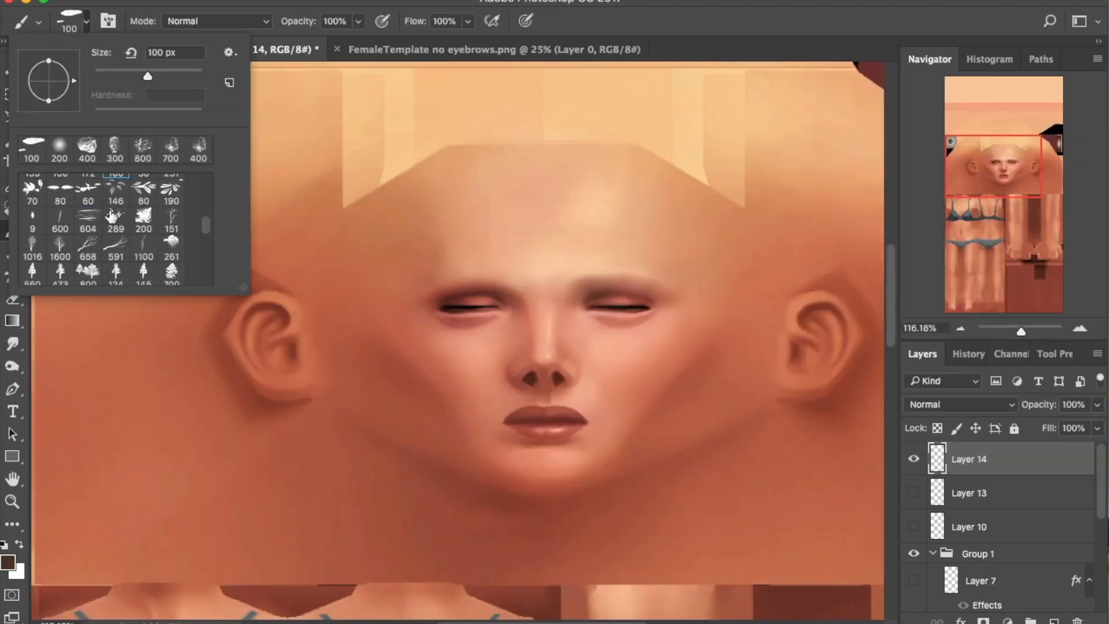
pyautogui.scroll(10, 113, 216)
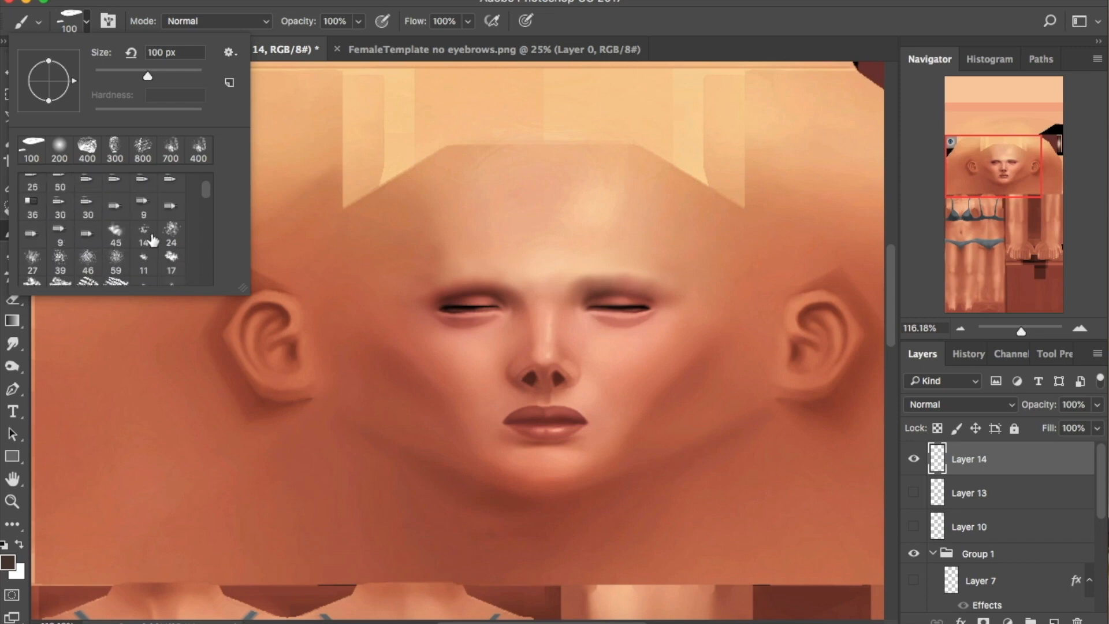
pyautogui.scroll(-1, 177, 252)
pyautogui.click(33, 234)
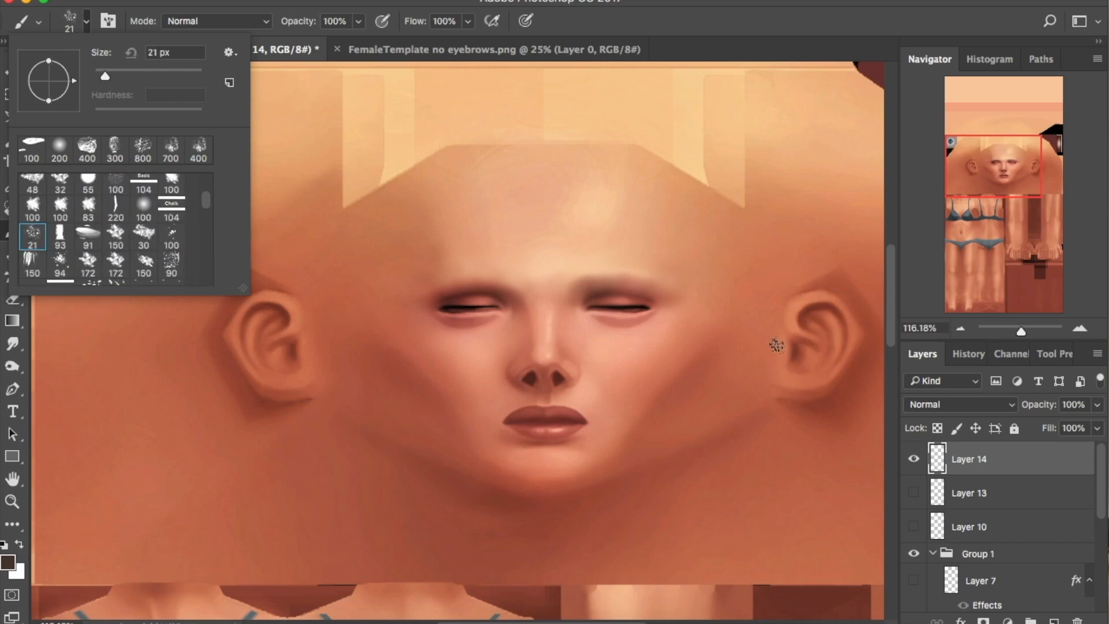
pyautogui.moveTo(630, 334); pyautogui.dragTo(621, 418)
pyautogui.press('[')
pyautogui.press('super+z')
pyautogui.press(']')
pyautogui.press(']')
pyautogui.press(']')
pyautogui.press(']')
pyautogui.press(']')
pyautogui.press(']')
pyautogui.press(']')
pyautogui.press(']')
pyautogui.press(']')
pyautogui.press(']')
pyautogui.press(']')
pyautogui.press(']')
pyautogui.moveTo(621, 364)
pyautogui.mouseDown()
pyautogui.moveTo(646, 462)
pyautogui.moveTo(687, 393)
pyautogui.mouseUp()
pyautogui.moveTo(398, 373); pyautogui.dragTo(373, 357)
pyautogui.moveTo(453, 263); pyautogui.dragTo(476, 251)
pyautogui.moveTo(647, 245)
pyautogui.mouseDown()
pyautogui.moveTo(708, 233)
pyautogui.moveTo(661, 231)
pyautogui.mouseUp()
pyautogui.moveTo(650, 415); pyautogui.dragTo(664, 436)
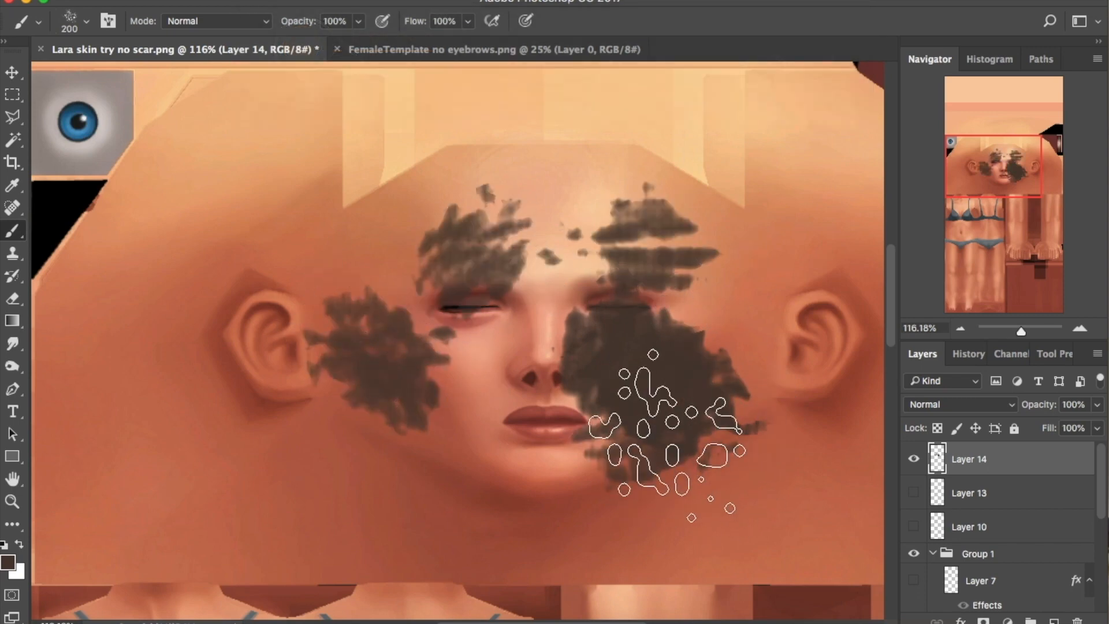
# Repaint face mud at 150 px over brow, eye, cheek, jaw, temple and forehead
pyautogui.press('alt+super+z')
pyautogui.press('alt+super+z')
pyautogui.press('alt+super+z')
pyautogui.press('alt+super+z')
pyautogui.press('alt+super+z')
pyautogui.press('alt+super+z')
pyautogui.press(']')
pyautogui.press(']')
pyautogui.press(']')
pyautogui.moveTo(638, 275); pyautogui.dragTo(653, 289)
pyautogui.press('[')
pyautogui.press('[')
pyautogui.press('[')
pyautogui.press('[')
pyautogui.press('[')
pyautogui.moveTo(673, 399); pyautogui.dragTo(737, 358)
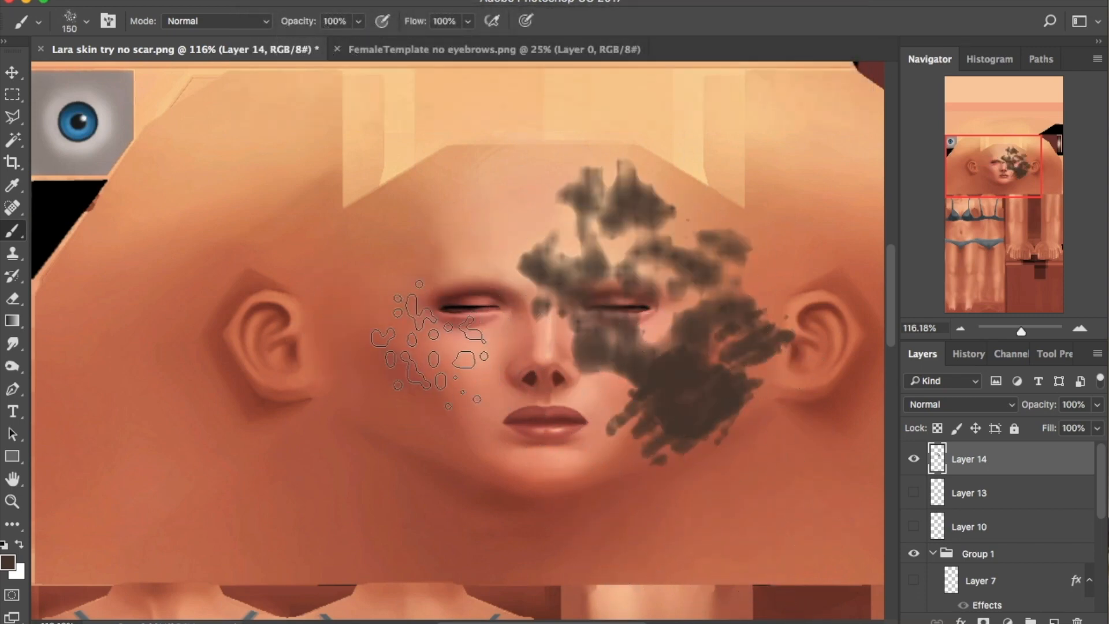
pyautogui.moveTo(405, 309); pyautogui.dragTo(378, 312)
pyautogui.moveTo(436, 379); pyautogui.dragTo(384, 396)
pyautogui.moveTo(408, 202); pyautogui.dragTo(462, 231)
# Paint mud patches across the right and upper right chest
pyautogui.moveTo(961, 135); pyautogui.dragTo(961, 184)
pyautogui.moveTo(196, 217); pyautogui.dragTo(208, 257)
pyautogui.press('super+z')
pyautogui.moveTo(118, 251); pyautogui.dragTo(113, 268)
pyautogui.press('super+alt+z')
pyautogui.press('super+alt+z')
pyautogui.moveTo(211, 223)
pyautogui.mouseDown()
pyautogui.moveTo(180, 245)
pyautogui.moveTo(226, 245)
pyautogui.mouseUp()
pyautogui.moveTo(457, 228); pyautogui.dragTo(465, 208)
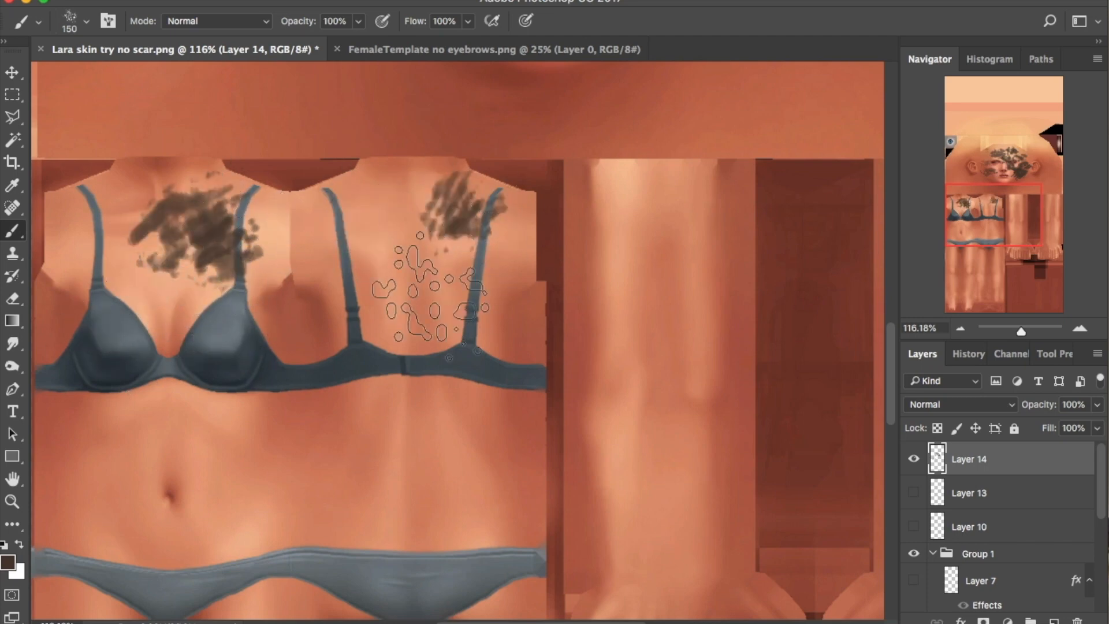
# Paint mud on the hand, up the forearm and along the upper limb
pyautogui.moveTo(1004, 239)
pyautogui.mouseDown()
pyautogui.moveTo(1020, 235)
pyautogui.moveTo(1023, 253)
pyautogui.mouseUp()
pyautogui.click(480, 462)
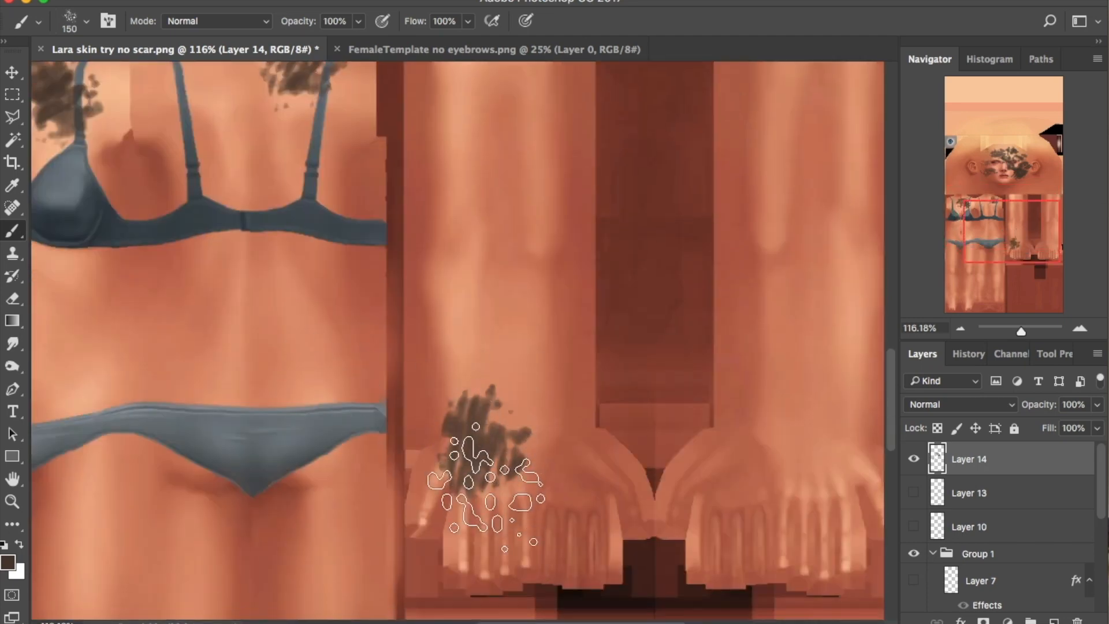
pyautogui.press('super+z')
pyautogui.moveTo(478, 491); pyautogui.dragTo(490, 494)
pyautogui.moveTo(498, 444); pyautogui.dragTo(486, 332)
pyautogui.moveTo(1020, 235); pyautogui.dragTo(1022, 219)
pyautogui.press('super+z')
pyautogui.moveTo(469, 463)
pyautogui.mouseDown()
pyautogui.moveTo(462, 483)
pyautogui.moveTo(448, 461)
pyautogui.moveTo(454, 471)
pyautogui.mouseUp()
pyautogui.press('super+z')
pyautogui.moveTo(468, 309)
pyautogui.mouseDown()
pyautogui.moveTo(475, 283)
pyautogui.moveTo(460, 351)
pyautogui.mouseUp()
pyautogui.press('super+z')
pyautogui.moveTo(463, 216); pyautogui.dragTo(458, 237)
# Add mud beside the limb strokes and across both hands' fingers
pyautogui.moveTo(1022, 225); pyautogui.dragTo(1023, 243)
pyautogui.moveTo(524, 363); pyautogui.dragTo(533, 352)
pyautogui.moveTo(526, 224); pyautogui.dragTo(517, 236)
pyautogui.moveTo(542, 92); pyautogui.dragTo(529, 108)
pyautogui.moveTo(1050, 230)
pyautogui.mouseDown()
pyautogui.moveTo(1050, 217)
pyautogui.moveTo(1050, 233)
pyautogui.mouseUp()
pyautogui.moveTo(768, 554); pyautogui.dragTo(832, 394)
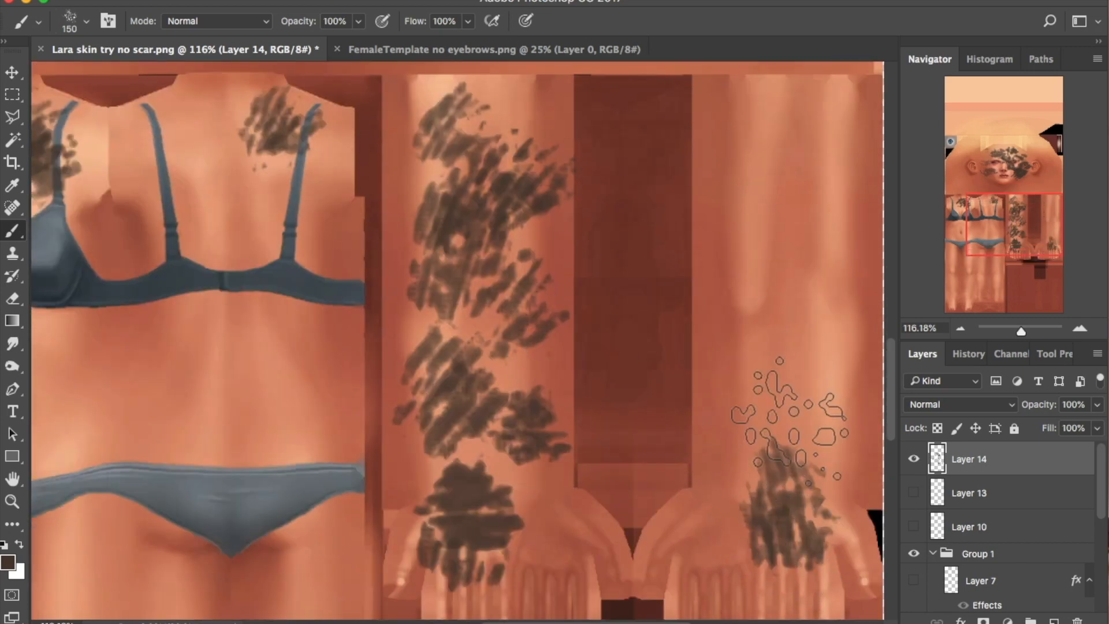
pyautogui.moveTo(1018, 250); pyautogui.dragTo(1018, 258)
pyautogui.moveTo(442, 440)
pyautogui.mouseDown()
pyautogui.moveTo(540, 441)
pyautogui.moveTo(555, 430)
pyautogui.mouseUp()
pyautogui.moveTo(771, 423); pyautogui.dragTo(802, 433)
# Paint mud down the right limb and its top and lower left, then review
pyautogui.click(1032, 207)
pyautogui.moveTo(1033, 207); pyautogui.dragTo(1033, 227)
pyautogui.moveTo(804, 302); pyautogui.dragTo(800, 393)
pyautogui.moveTo(827, 145)
pyautogui.mouseDown()
pyautogui.moveTo(810, 297)
pyautogui.moveTo(811, 257)
pyautogui.mouseUp()
pyautogui.click(1078, 207)
pyautogui.moveTo(757, 326)
pyautogui.mouseDown()
pyautogui.moveTo(780, 359)
pyautogui.moveTo(765, 271)
pyautogui.mouseUp()
pyautogui.moveTo(765, 569); pyautogui.dragTo(756, 531)
pyautogui.moveTo(1019, 224)
pyautogui.mouseDown()
pyautogui.moveTo(978, 295)
pyautogui.moveTo(974, 204)
pyautogui.mouseUp()
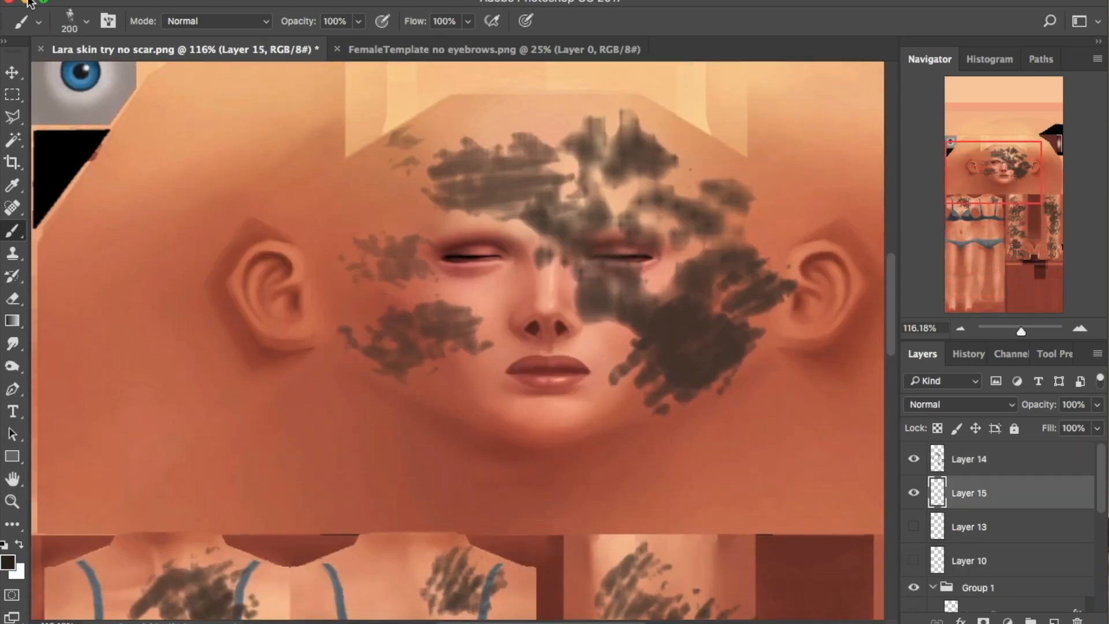
pyautogui.click(86, 22)
# Pick the 400 px scatter brush and stamp speckled mud at 150 px on chest and shoulder
pyautogui.scroll(-4, 128, 248)
pyautogui.click(128, 243)
pyautogui.click(65, 11)
pyautogui.press('[')
pyautogui.press('[')
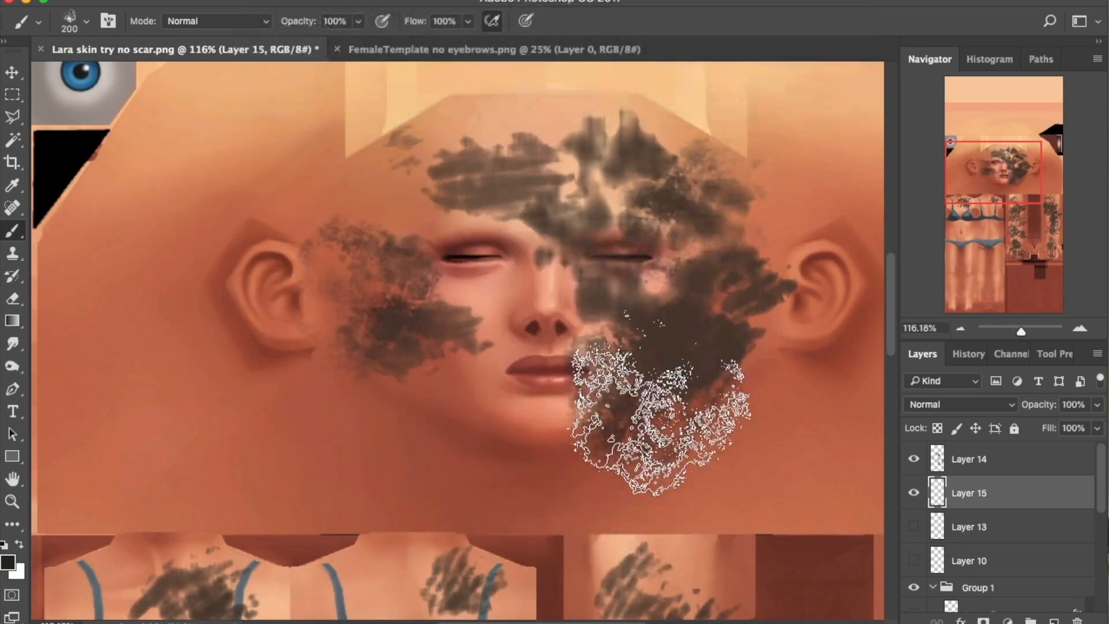
pyautogui.moveTo(985, 162)
pyautogui.mouseDown()
pyautogui.moveTo(984, 210)
pyautogui.moveTo(240, 300)
pyautogui.moveTo(924, 86)
pyautogui.moveTo(1032, 201)
pyautogui.moveTo(1008, 199)
pyautogui.mouseUp()
pyautogui.click(213, 249)
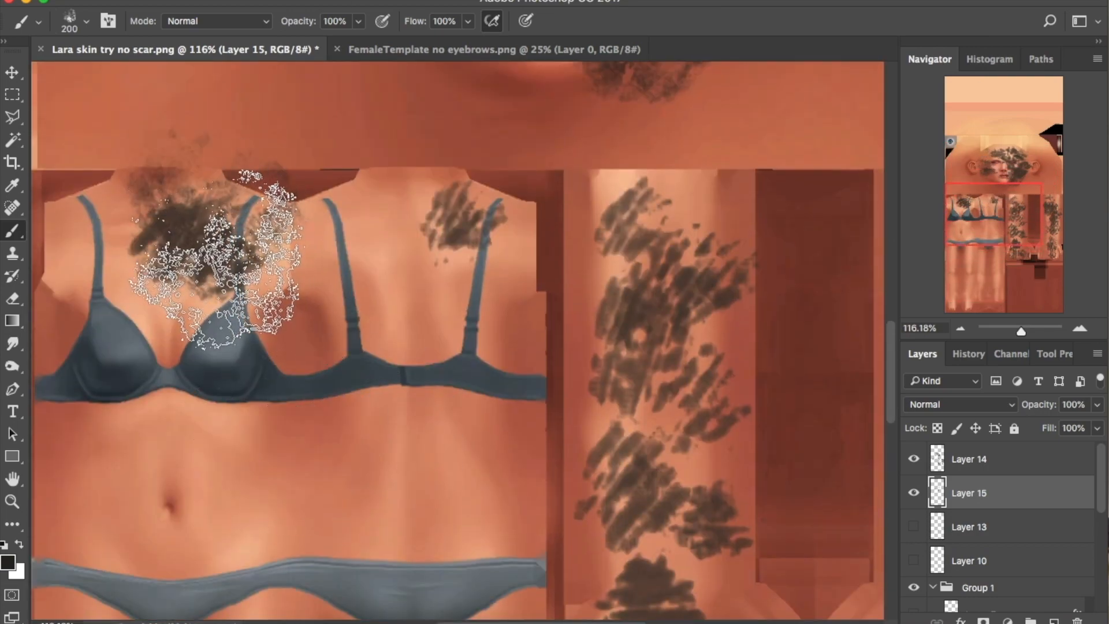
pyautogui.press('super+z')
pyautogui.press('[')
pyautogui.press('[')
pyautogui.click(194, 251)
pyautogui.click(442, 238)
# Stamp speckled mud on the hand and arm at 175 px, then select the Eraser
pyautogui.press(']')
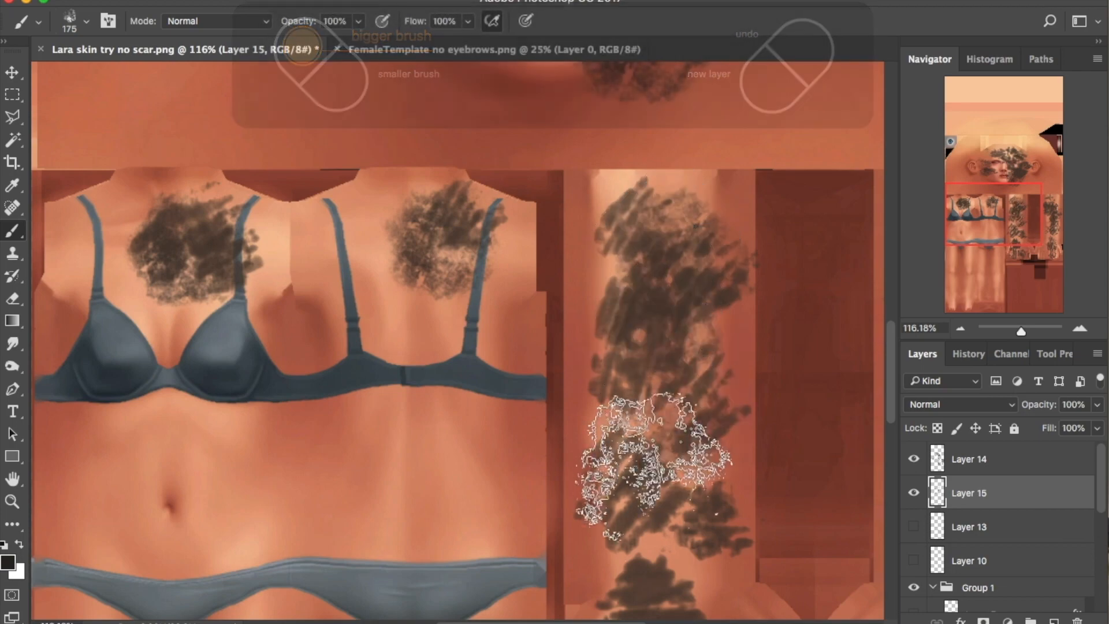
pyautogui.scroll(-5, 509, 326)
pyautogui.click(642, 384)
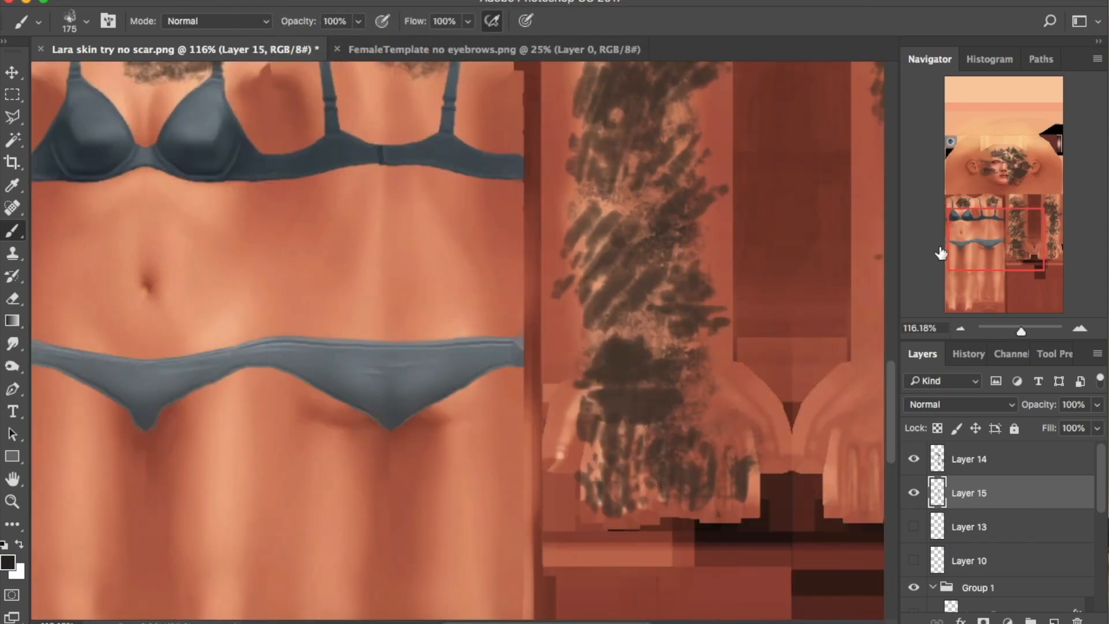
pyautogui.moveTo(994, 235); pyautogui.dragTo(1067, 234)
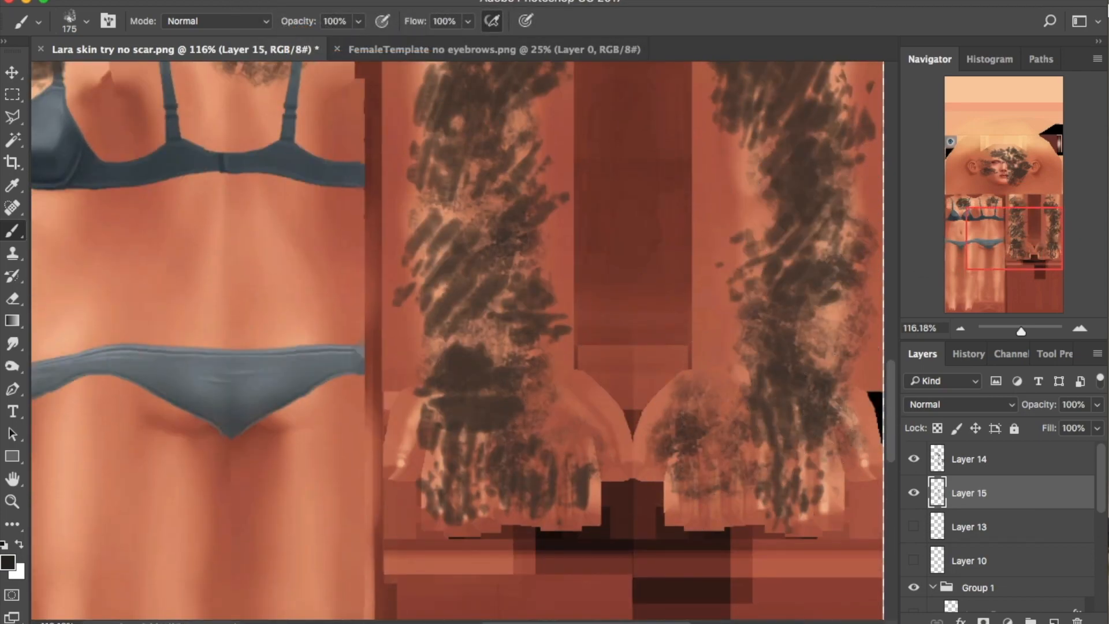
pyautogui.scroll(5, 797, 289)
pyautogui.click(801, 442)
pyautogui.click(797, 249)
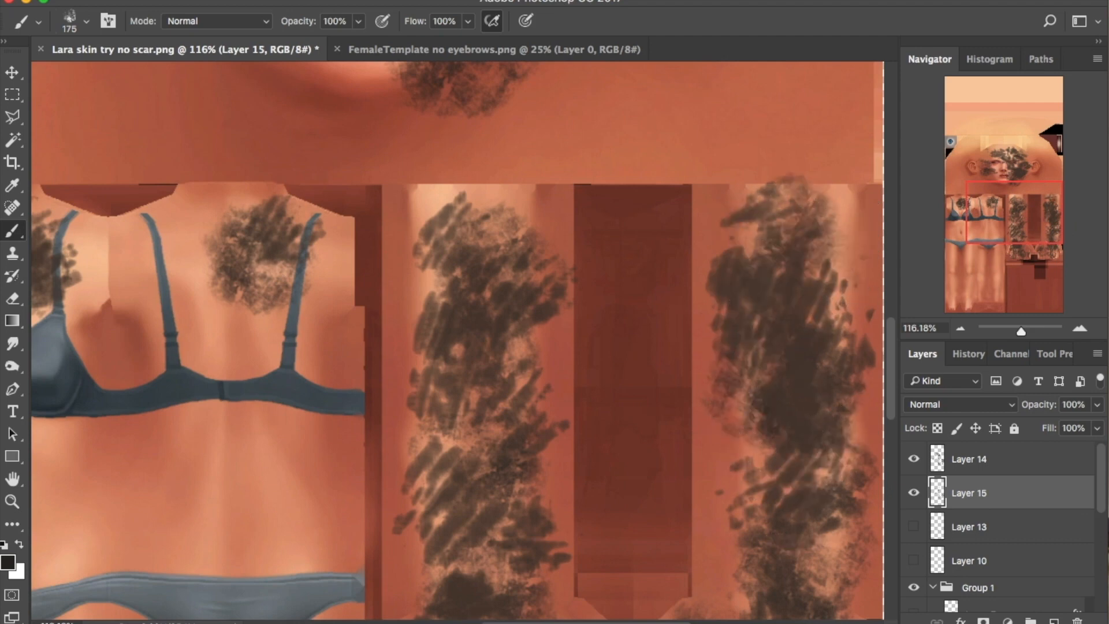
pyautogui.click(12, 298)
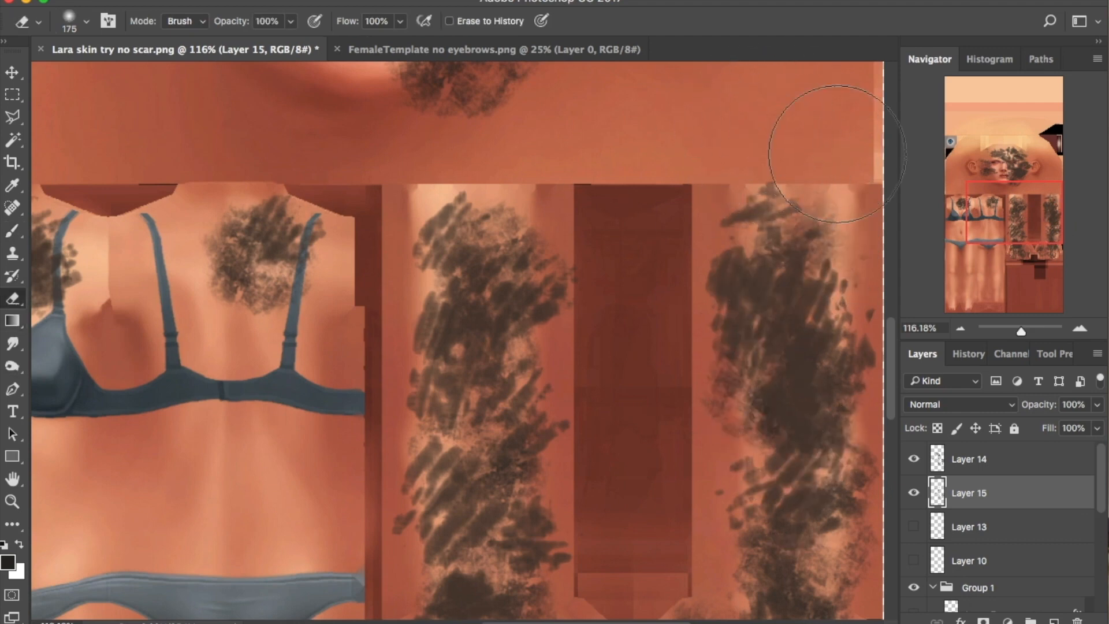
# Select Layer 14, zoom out to the whole texture and hide the base skin layer
pyautogui.hotkey('alt', ']')
pyautogui.moveTo(1022, 331); pyautogui.dragTo(1013, 330)
pyautogui.moveTo(992, 209); pyautogui.dragTo(993, 253)
pyautogui.scroll(-10, 1005, 520)
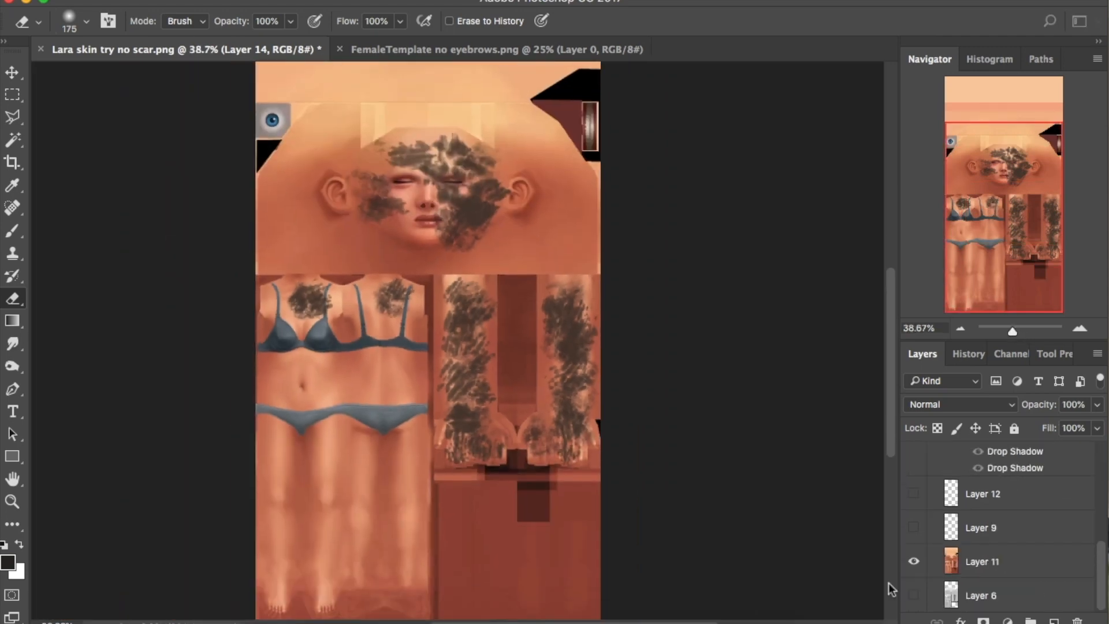
pyautogui.click(913, 561)
# Save as PNG 'Lara skin try mud camouflage.png' and open Sims 4 Studio's My Projects
pyautogui.press('super+shift+s')
pyautogui.click(520, 529)
pyautogui.press('Right')
pyautogui.press('BackSpace')
pyautogui.press('BackSpace')
pyautogui.press('BackSpace')
pyautogui.press('BackSpace')
pyautogui.press('BackSpace')
pyautogui.press('BackSpace')
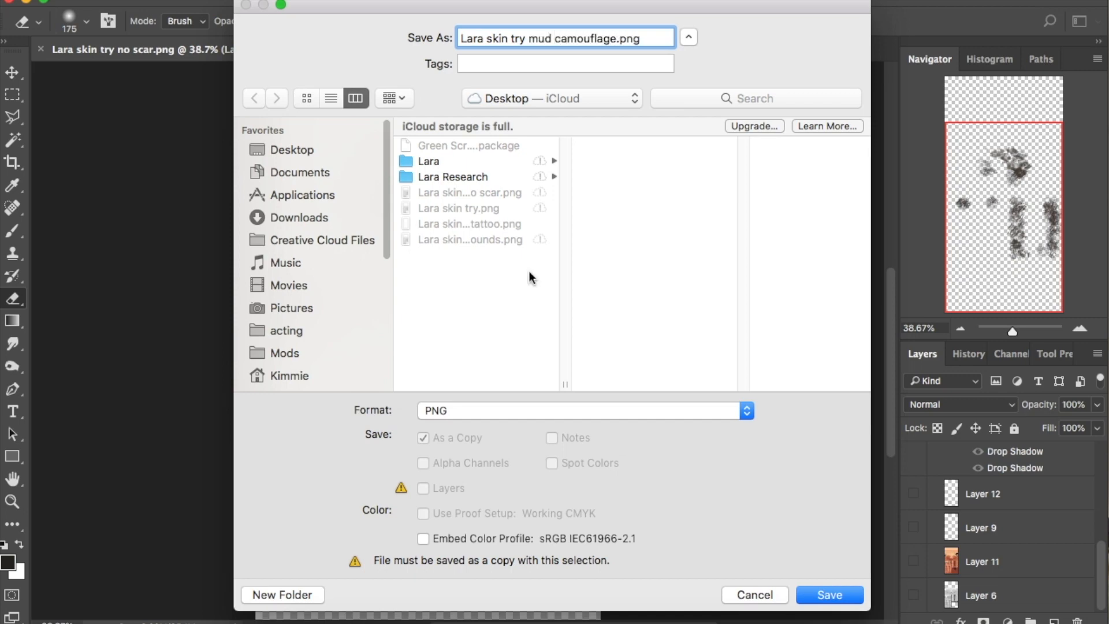
pyautogui.click(829, 595)
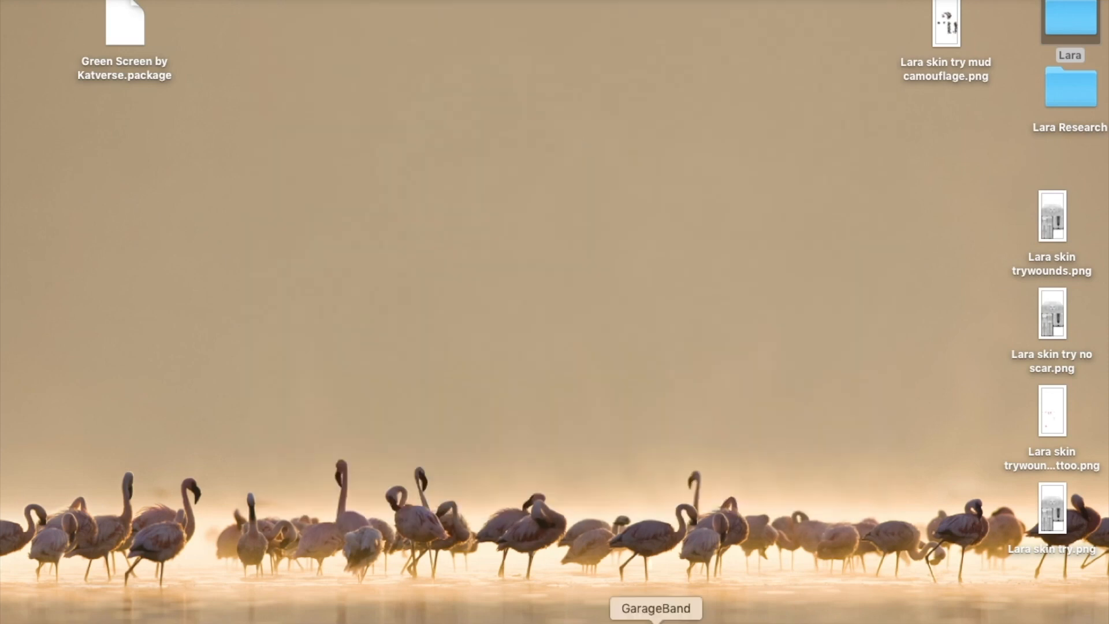
pyautogui.click(677, 623)
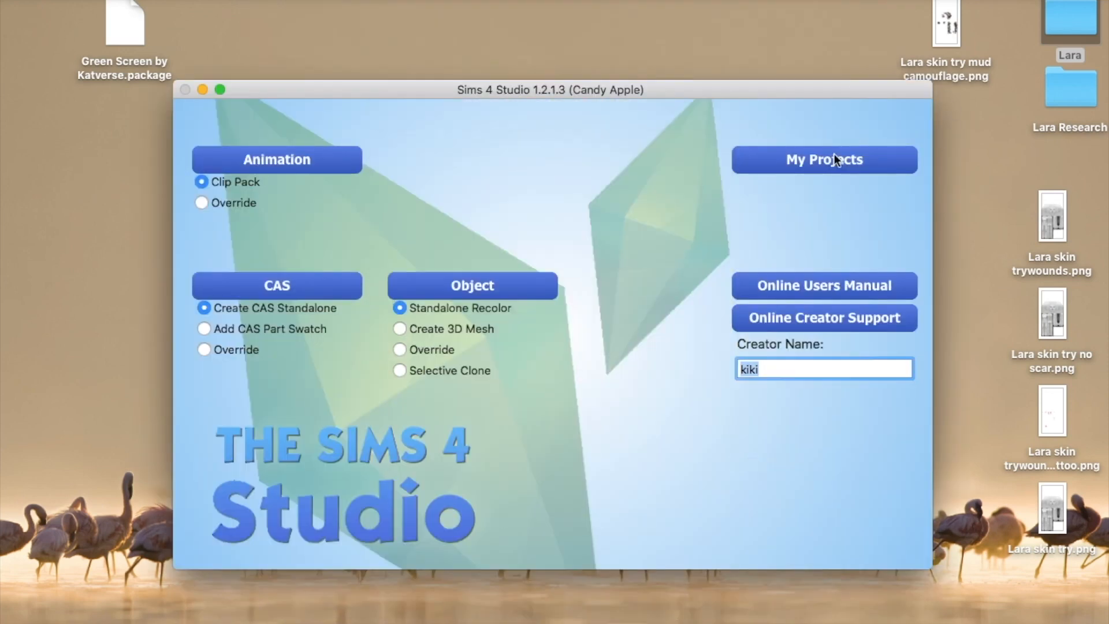
pyautogui.click(834, 159)
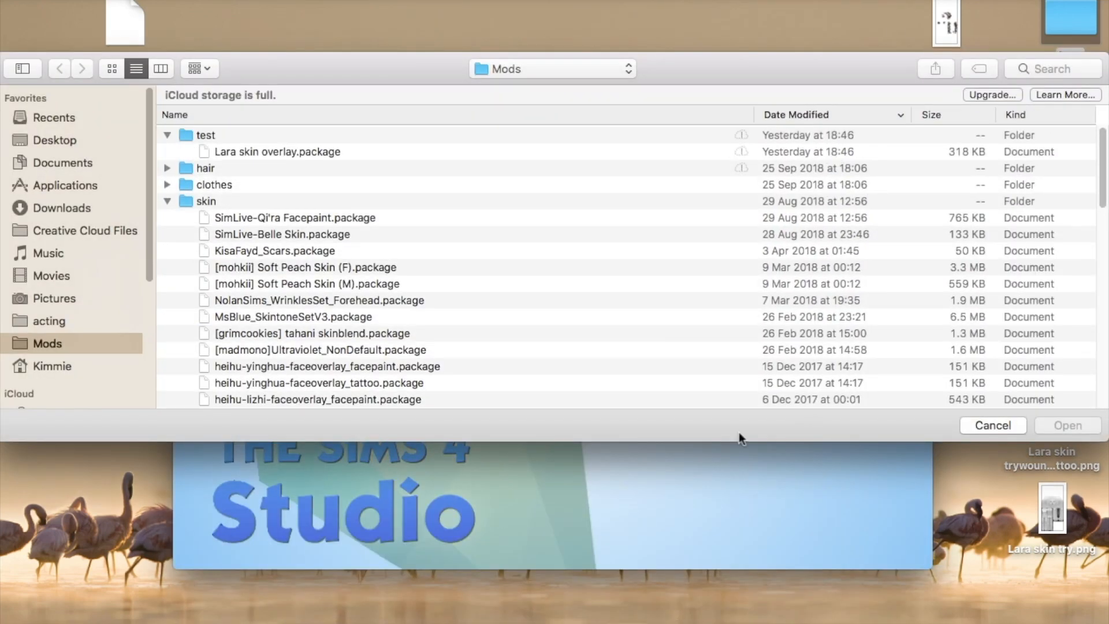
# Open Lara skin overlay.package and add a swatch with Lara skin trywounds.png as diffuse texture
pyautogui.click(167, 201)
pyautogui.click(248, 151)
pyautogui.click(1068, 425)
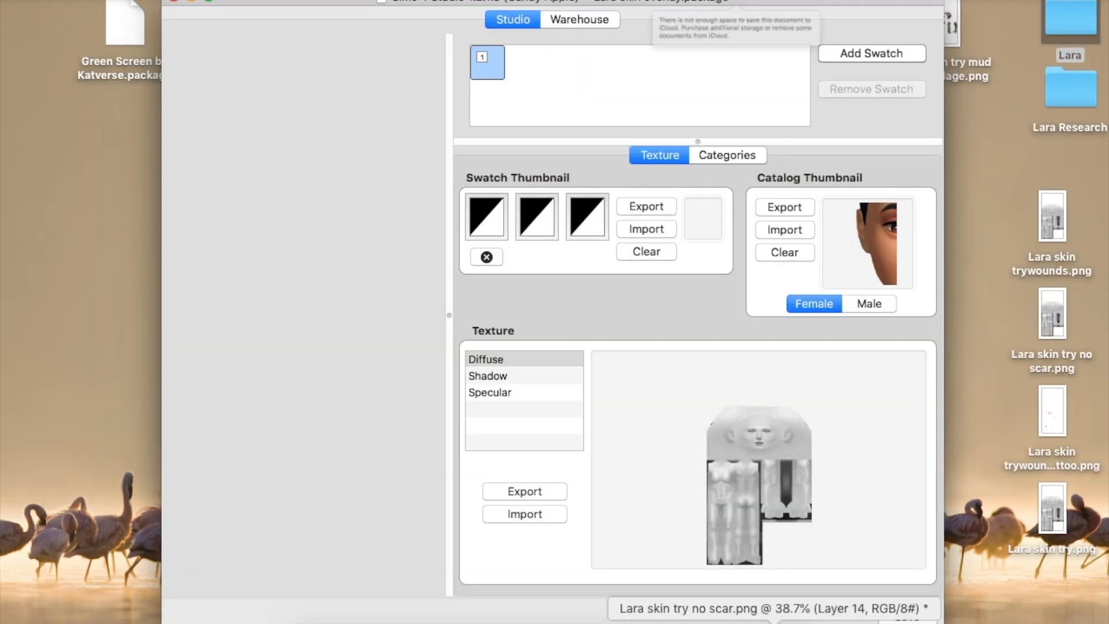
pyautogui.click(900, 53)
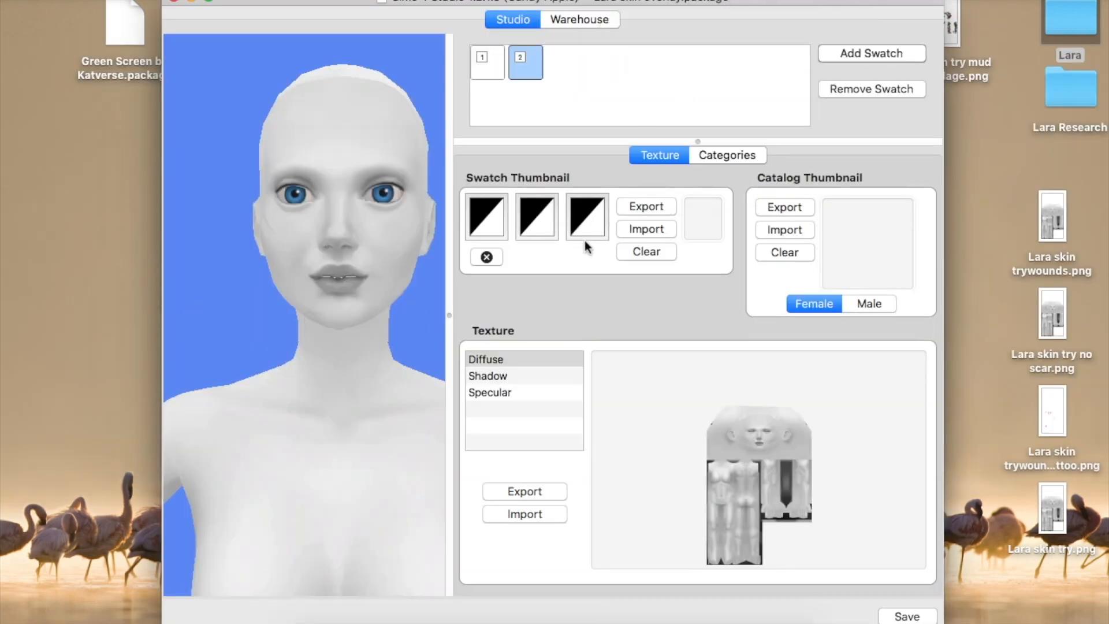
pyautogui.click(525, 513)
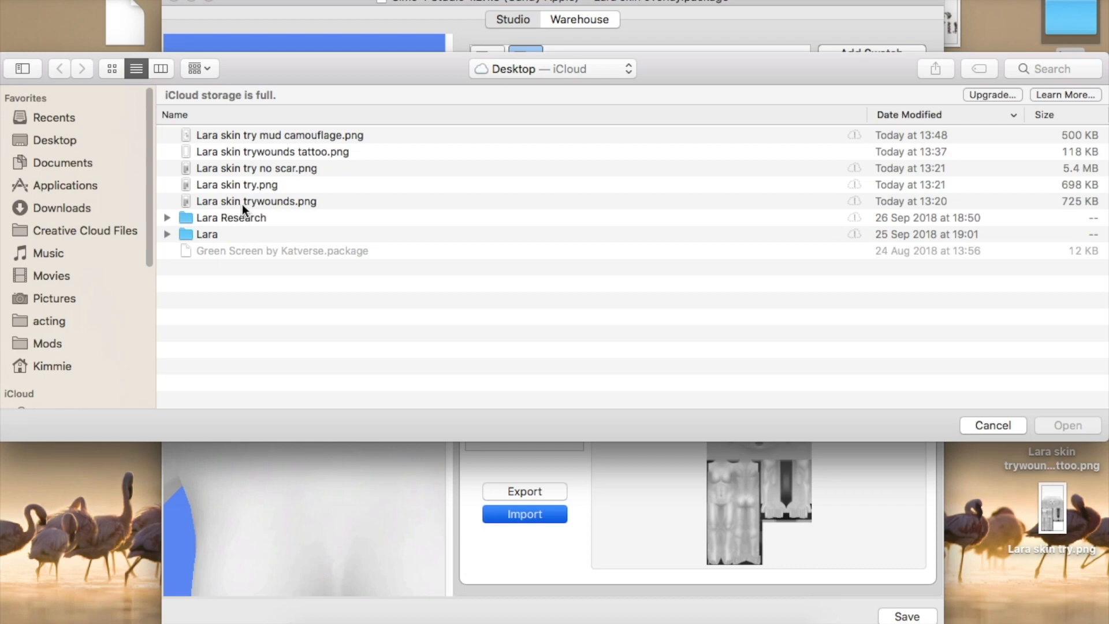
pyautogui.click(242, 204)
pyautogui.click(1080, 426)
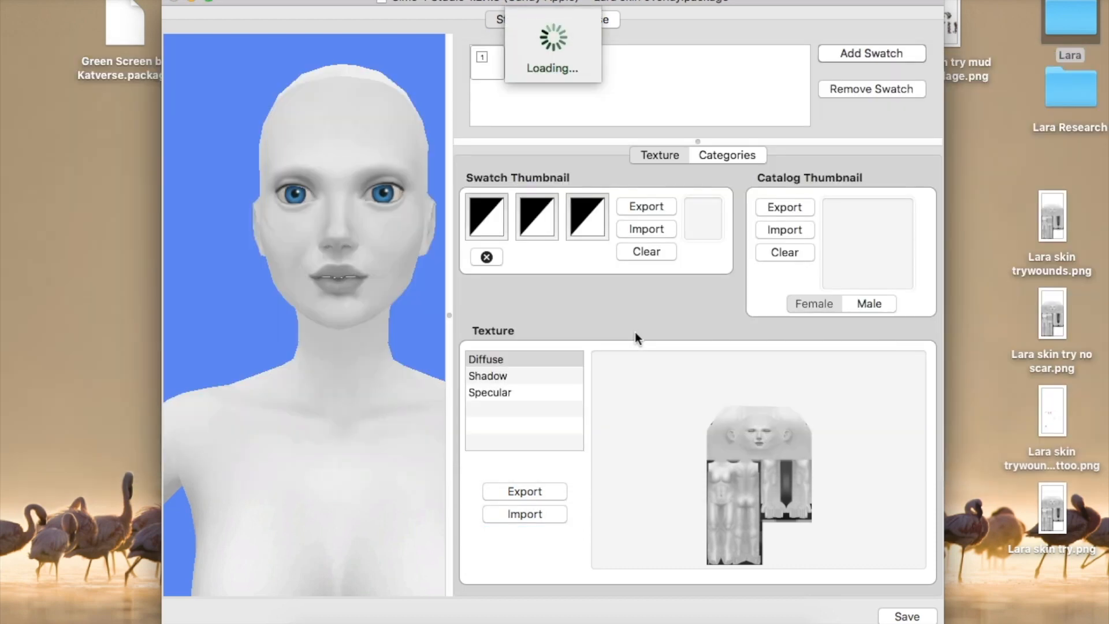
# Inspect the wounds on the rotated model, save the package and close the editor
pyautogui.scroll(-5, 332, 422)
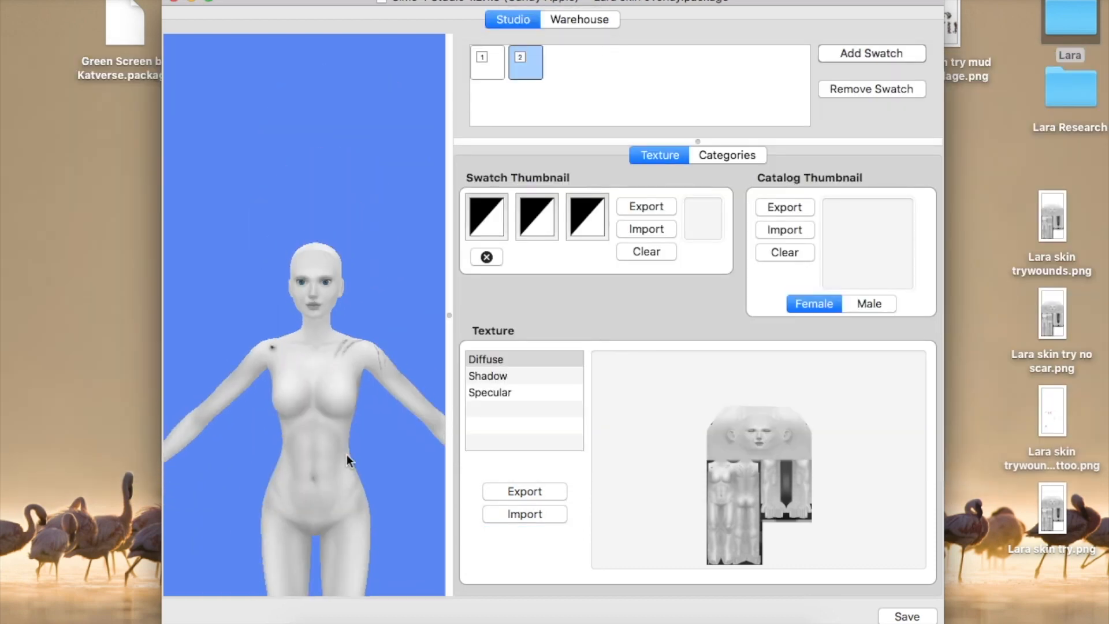
pyautogui.moveTo(348, 456); pyautogui.dragTo(148, 497)
pyautogui.moveTo(351, 428); pyautogui.dragTo(338, 372)
pyautogui.scroll(3, 375, 454)
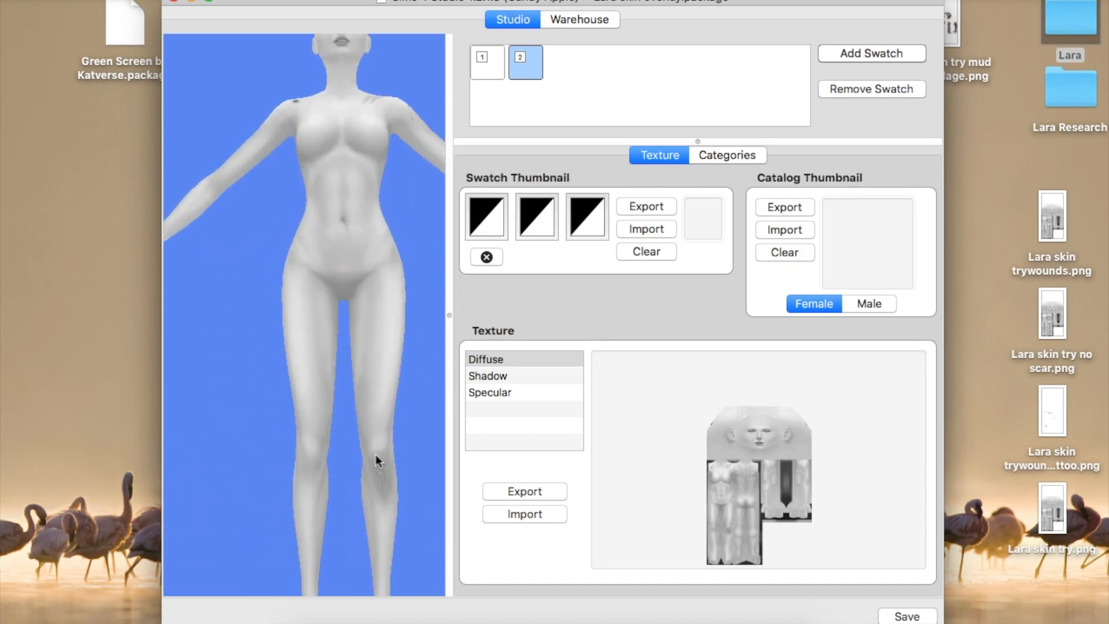
pyautogui.moveTo(376, 454); pyautogui.dragTo(346, 368)
pyautogui.scroll(5, 345, 369)
pyautogui.scroll(-5, 344, 370)
pyautogui.moveTo(336, 213); pyautogui.dragTo(342, 400)
pyautogui.moveTo(263, 371); pyautogui.dragTo(275, 407)
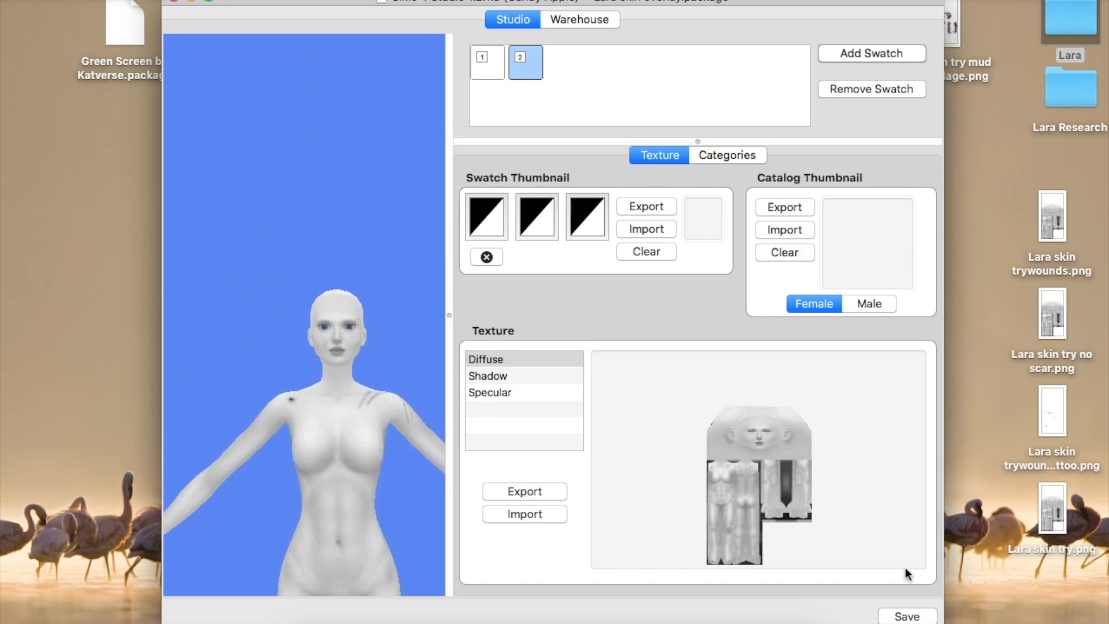
pyautogui.press('super+s')
pyautogui.press('Return')
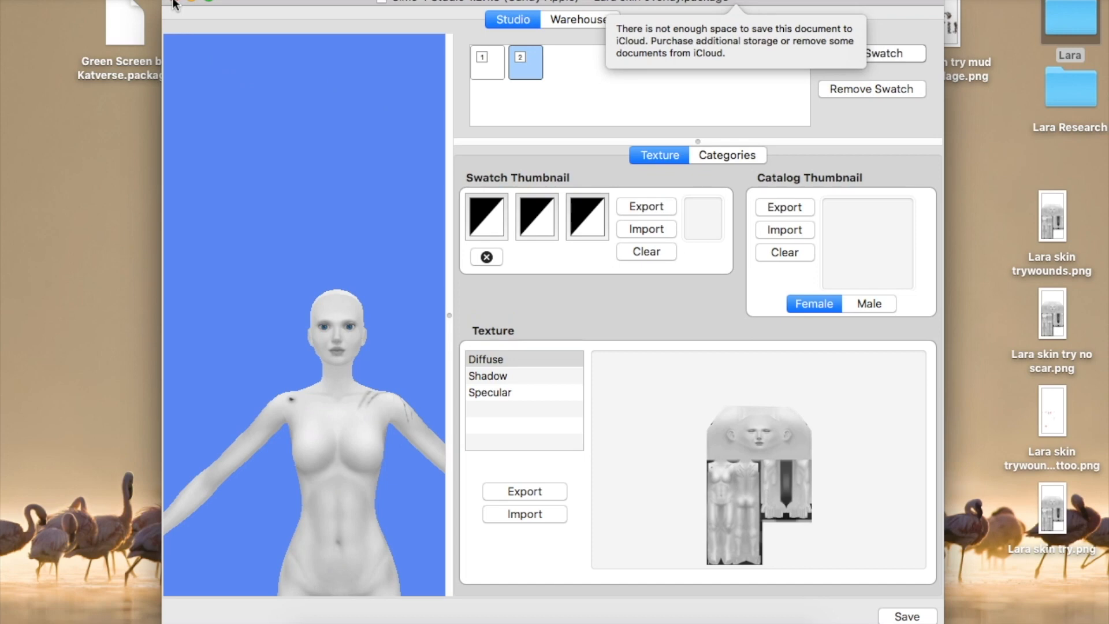
pyautogui.click(173, 2)
pyautogui.click(299, 290)
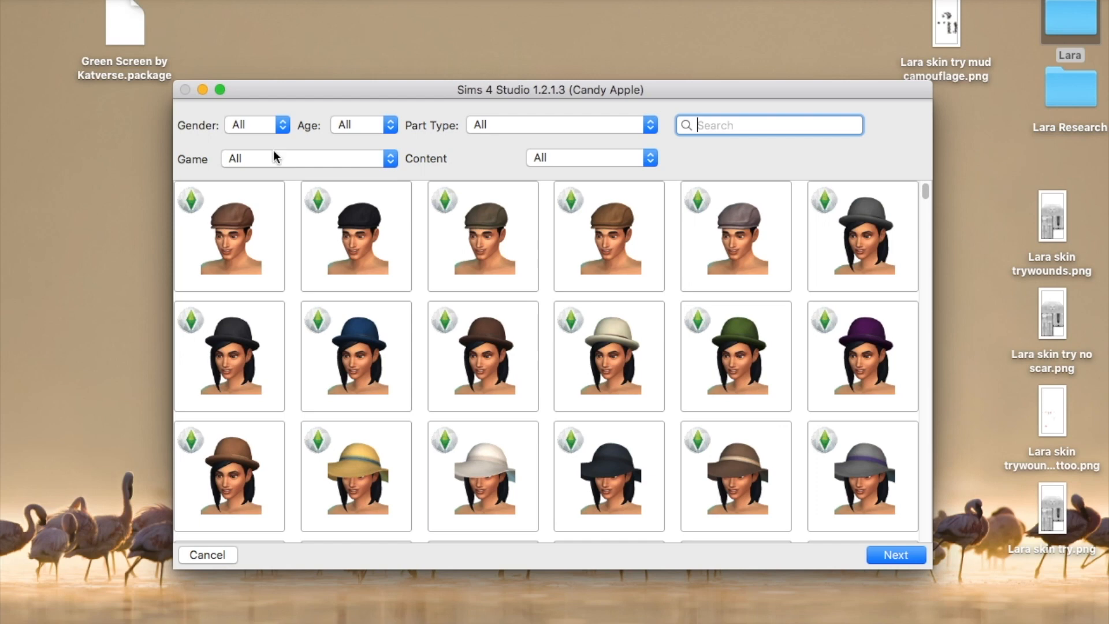
# Filter the CAS catalogue to Female, Adult, Tattoo Upper Chest items
pyautogui.click(279, 127)
pyautogui.click(269, 140)
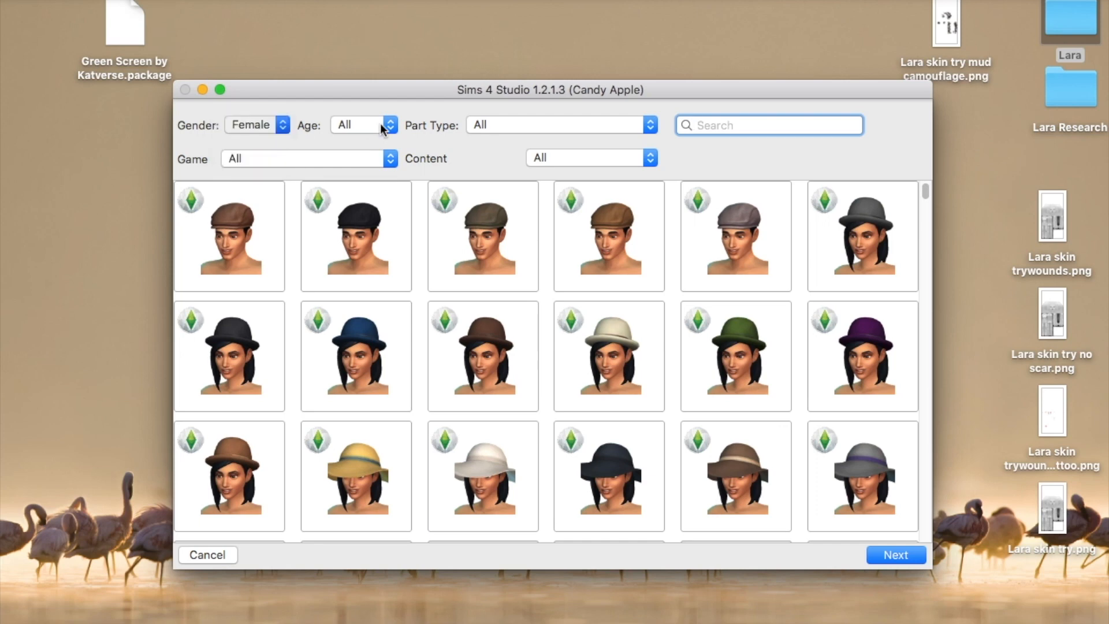
pyautogui.click(390, 125)
pyautogui.click(371, 140)
pyautogui.click(651, 125)
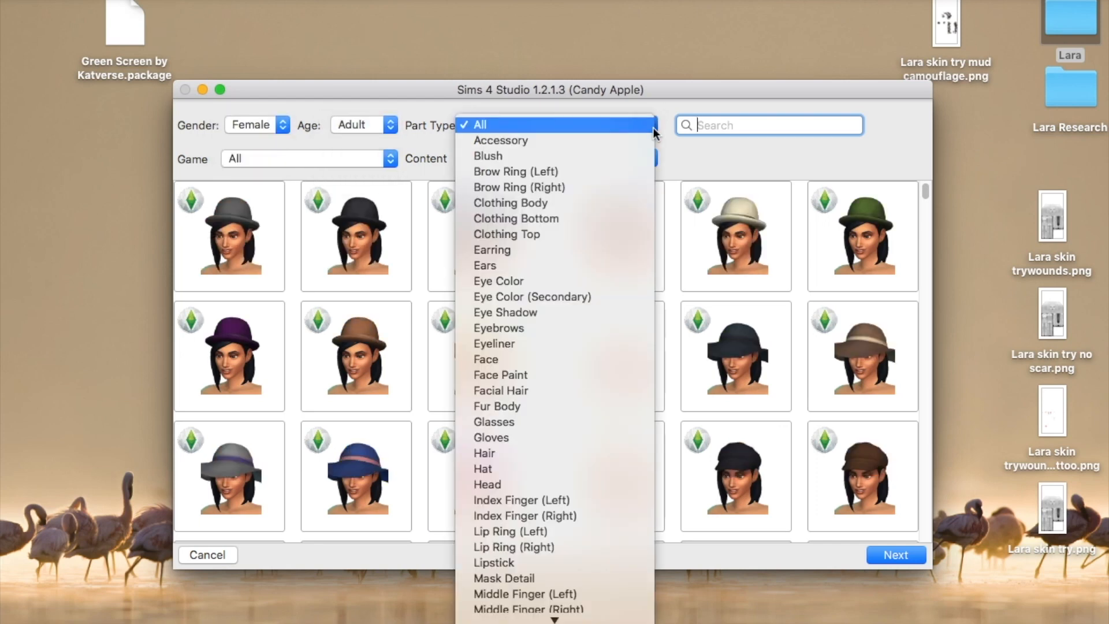
pyautogui.scroll(-15, 575, 362)
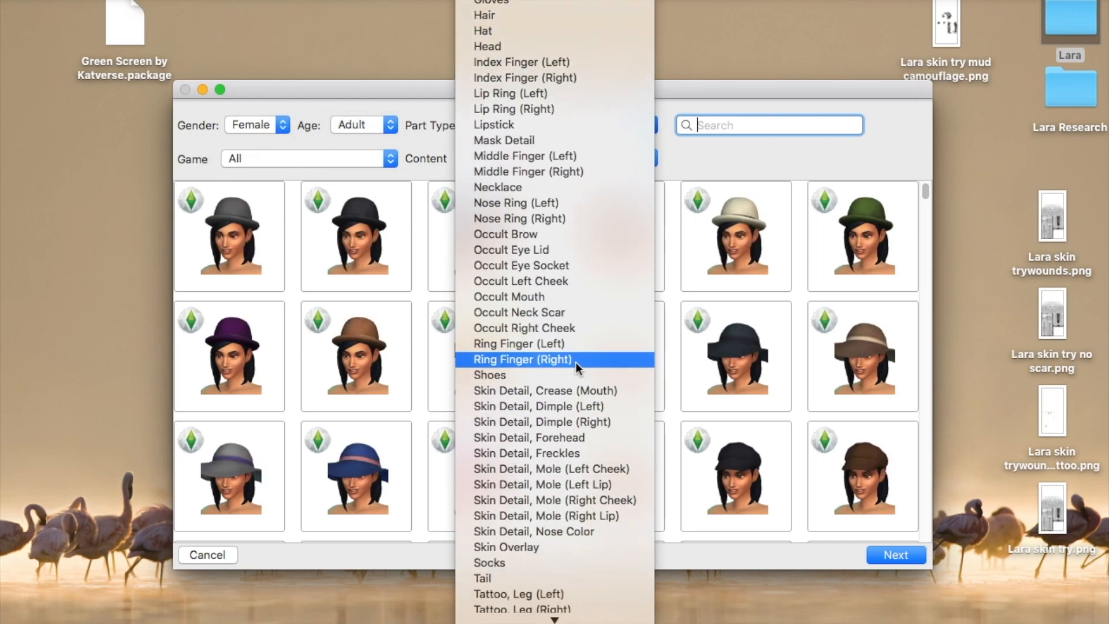
pyautogui.scroll(-1, 577, 363)
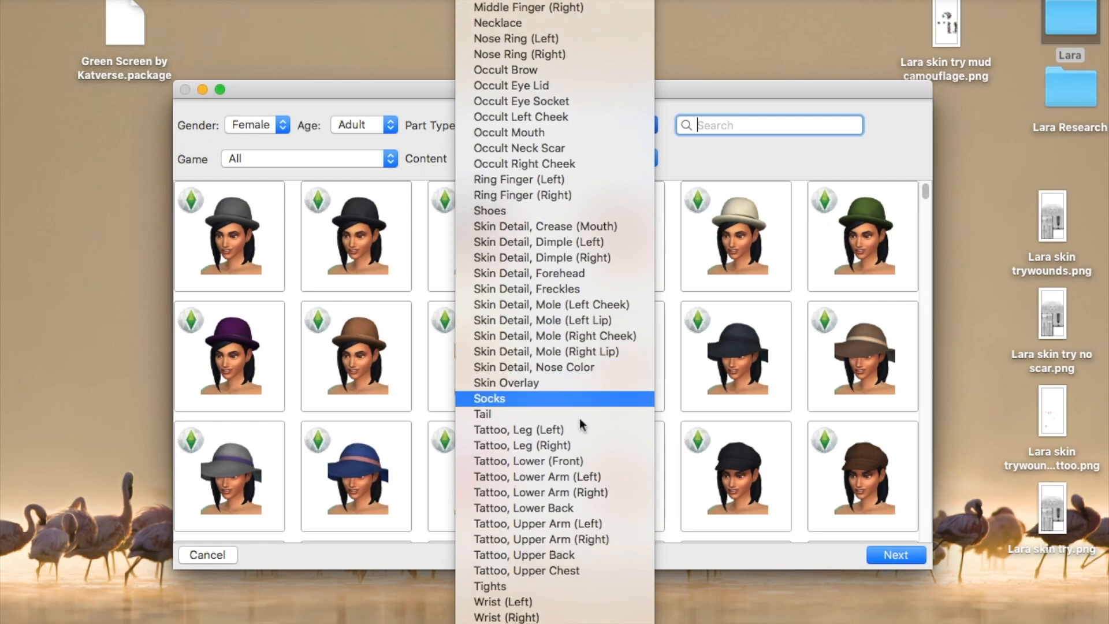
pyautogui.click(602, 570)
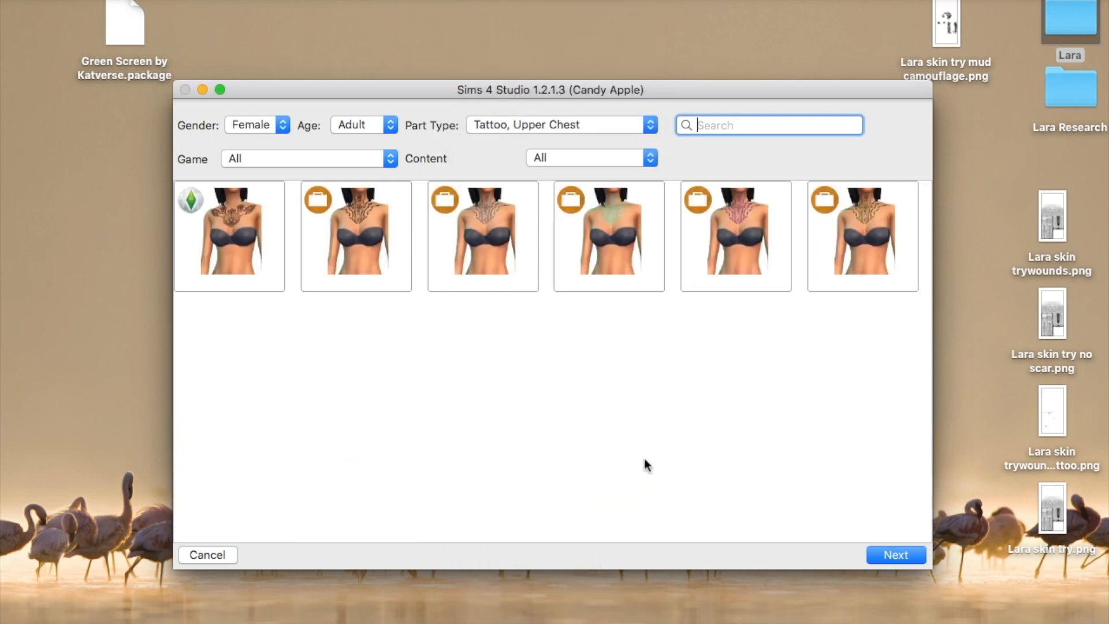
# Clone the sixth upper chest tattoo and save it as a package named wounds
pyautogui.click(894, 255)
pyautogui.click(906, 550)
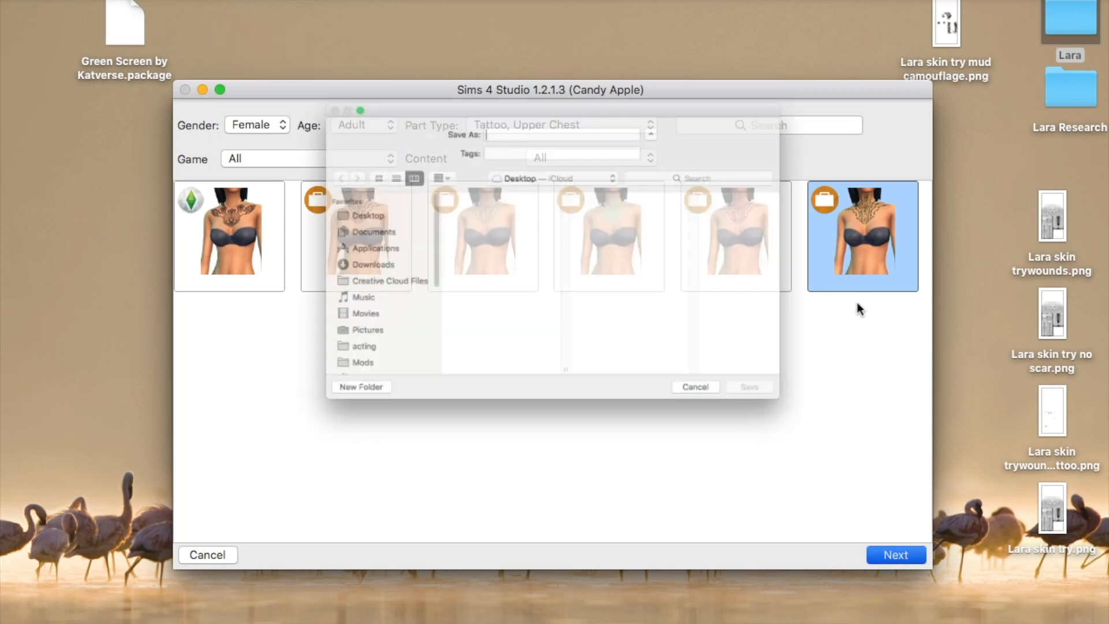
pyautogui.write('wouds tattoo')
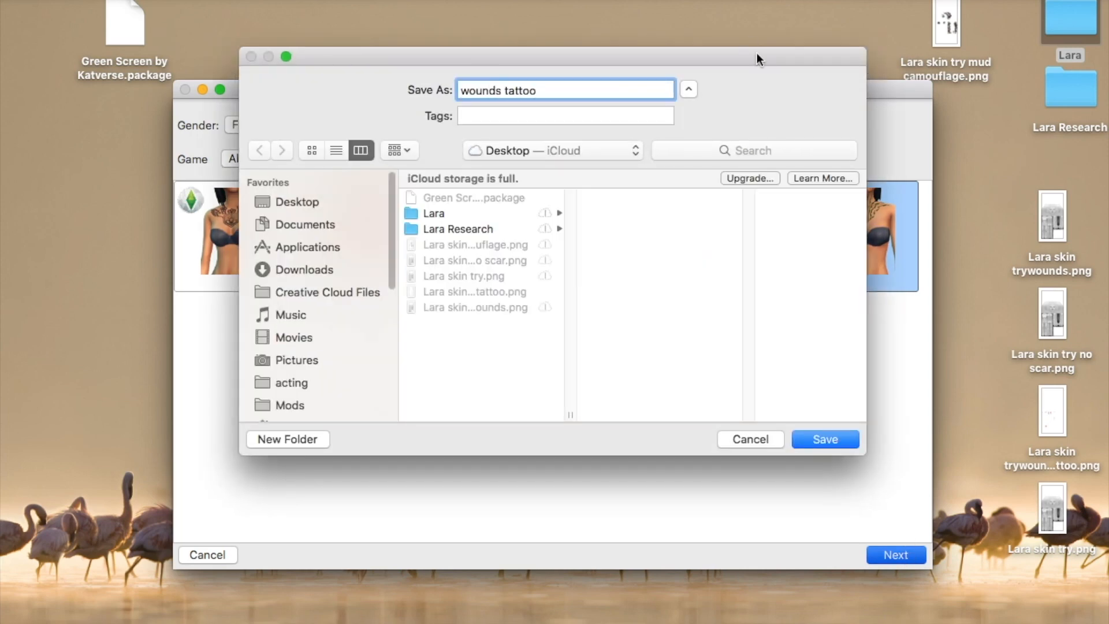
pyautogui.click(827, 443)
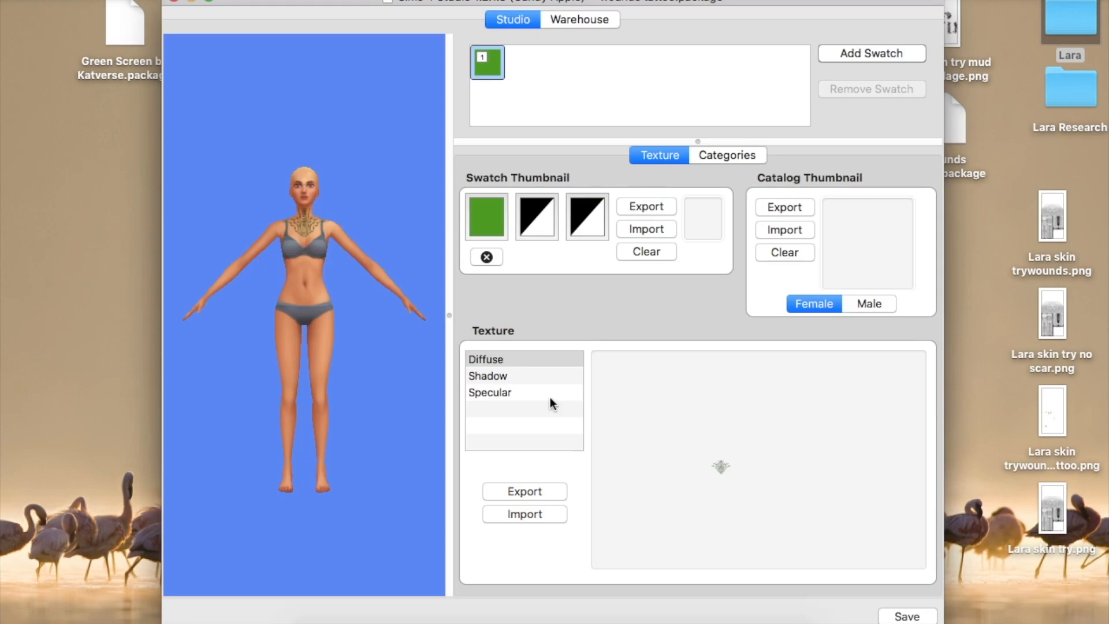
# Import Lara skin trywounds tattoo.png as the Diffuse texture, then turn the model to check the shoulder and knee scratches
pyautogui.click(511, 376)
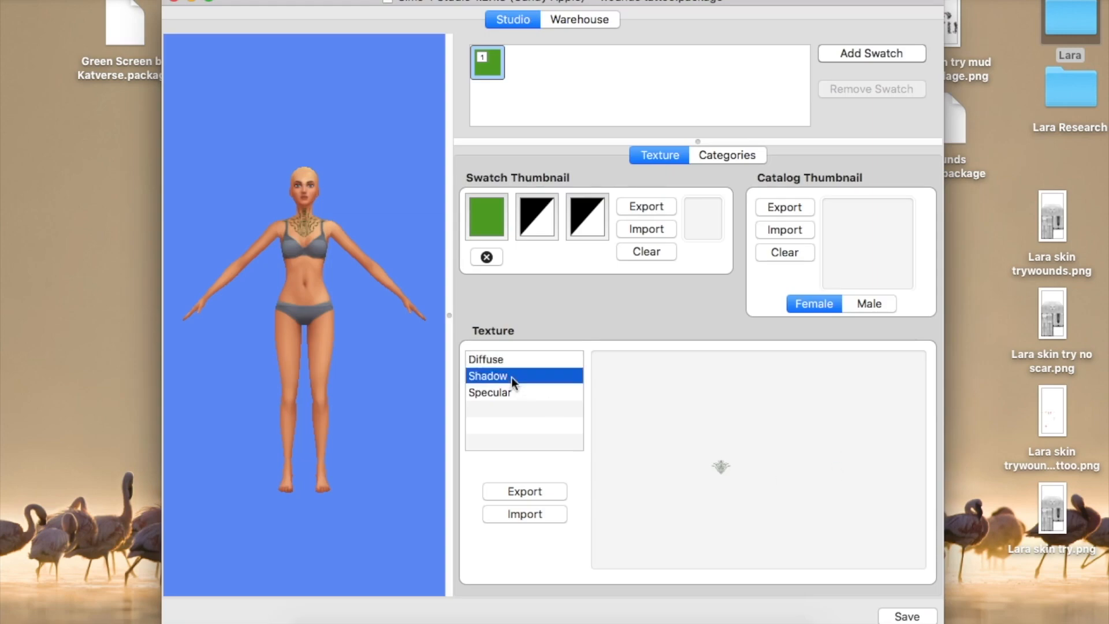
pyautogui.click(510, 391)
pyautogui.click(510, 360)
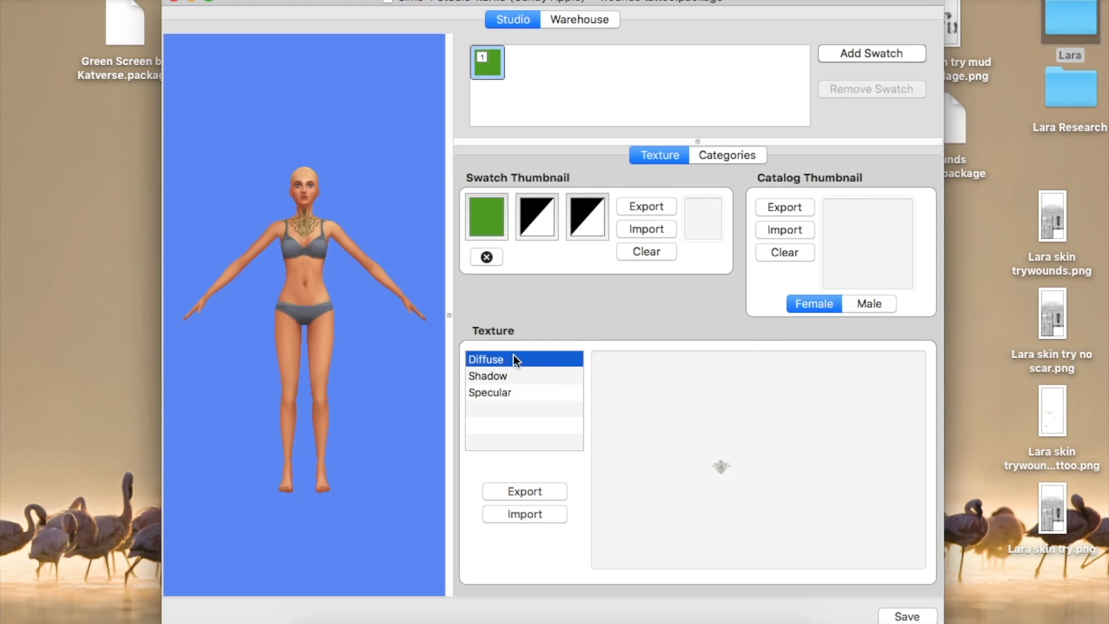
pyautogui.click(487, 256)
pyautogui.click(511, 514)
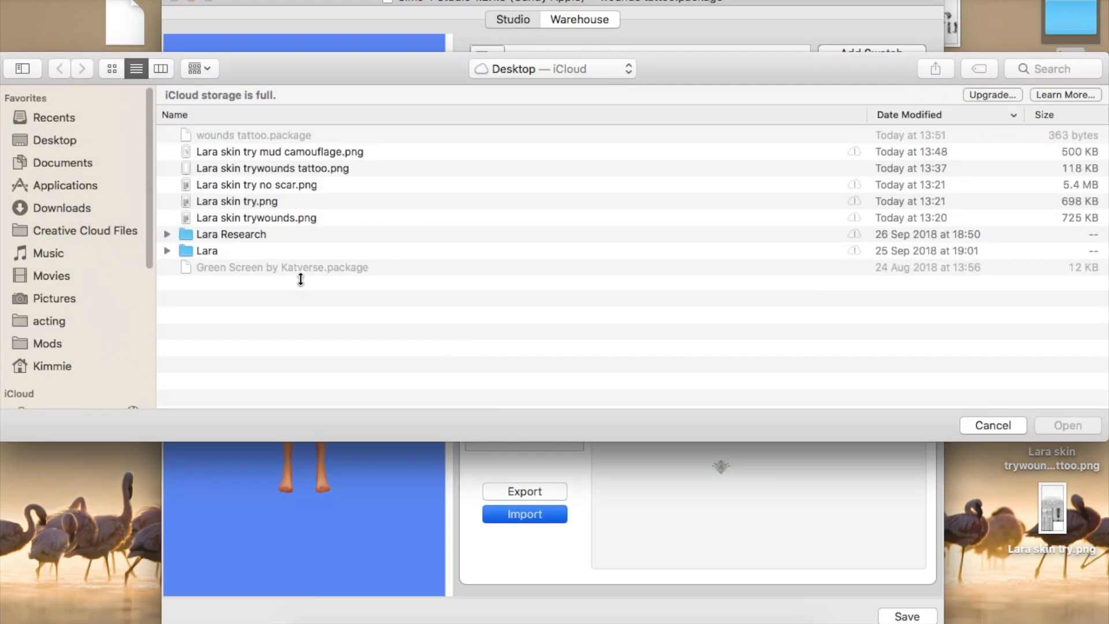
pyautogui.click(297, 168)
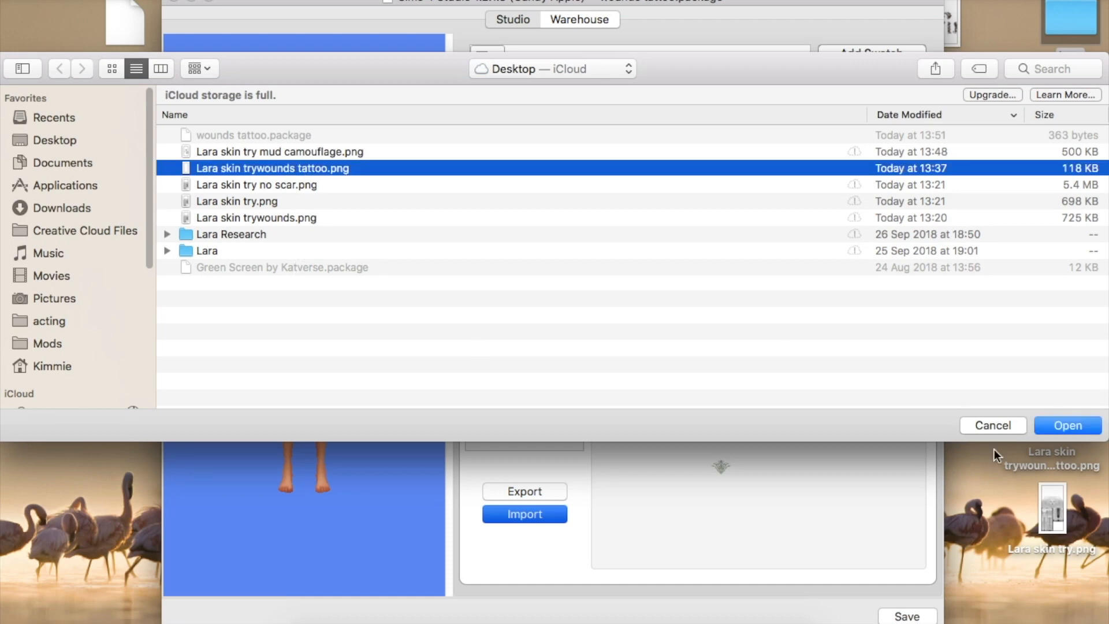
pyautogui.click(1064, 433)
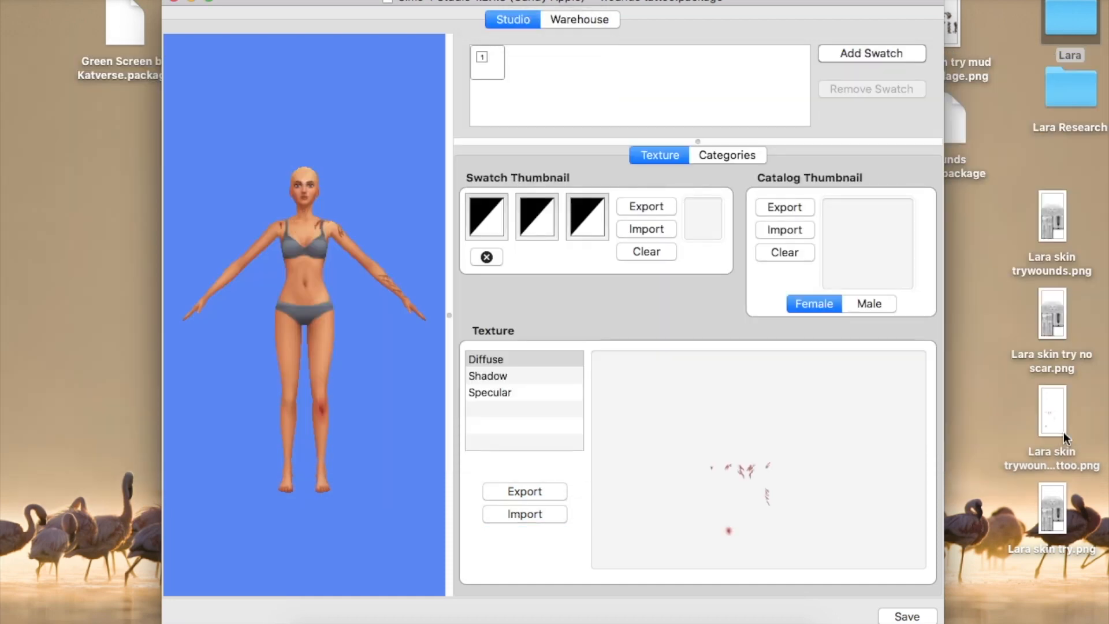
pyautogui.scroll(5, 290, 246)
pyautogui.moveTo(351, 282); pyautogui.dragTo(240, 275)
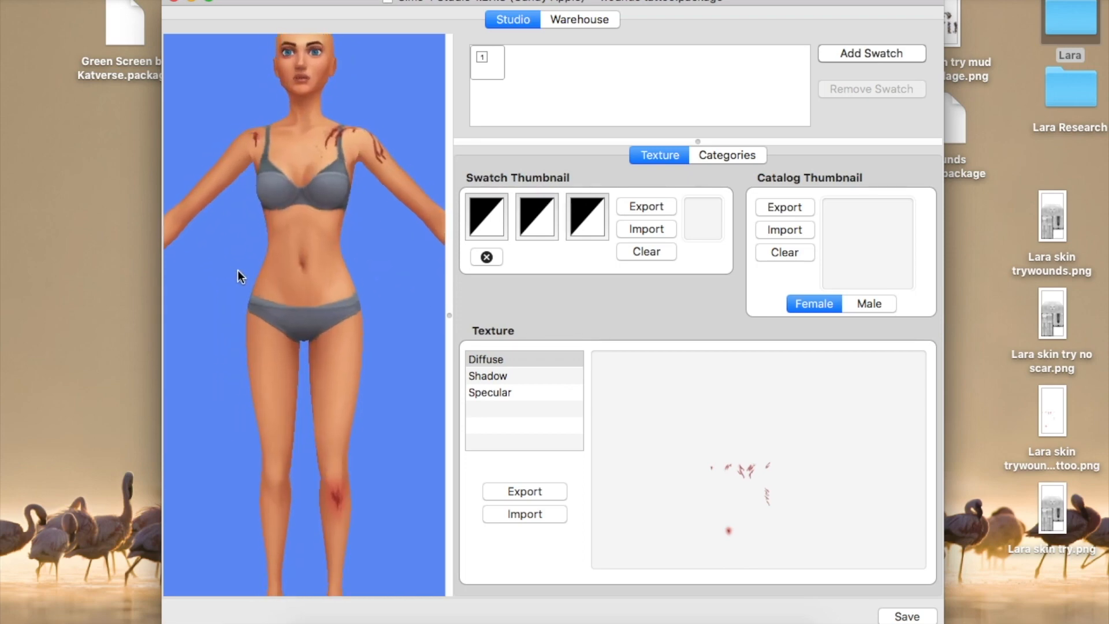
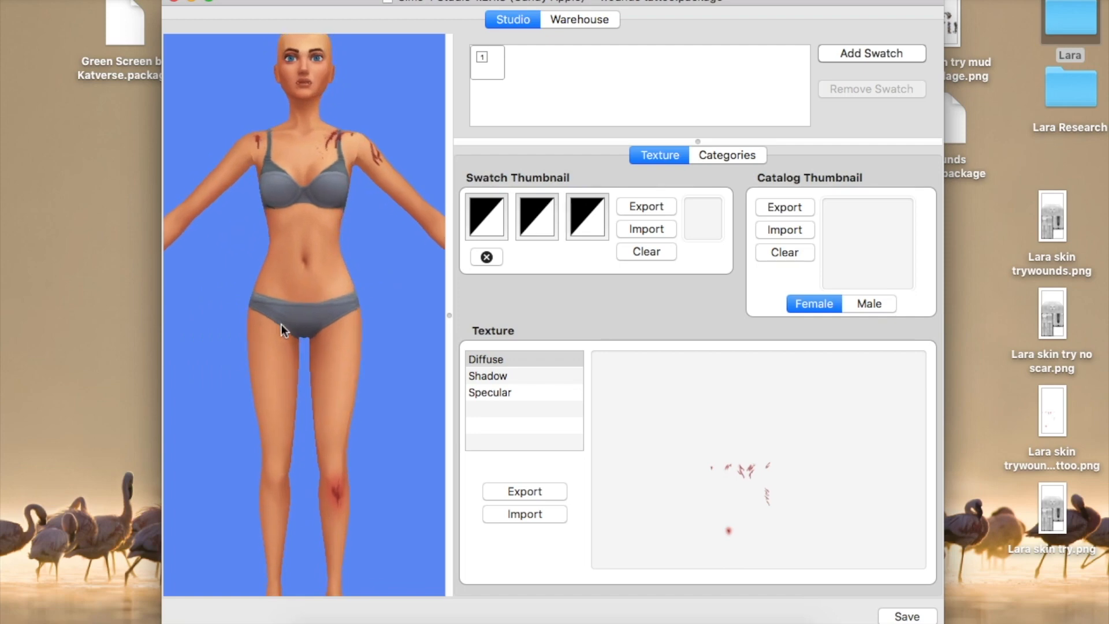
# Minimise the wounds tattoo project and show Layer 13's scar strokes in Photoshop
pyautogui.click(191, 2)
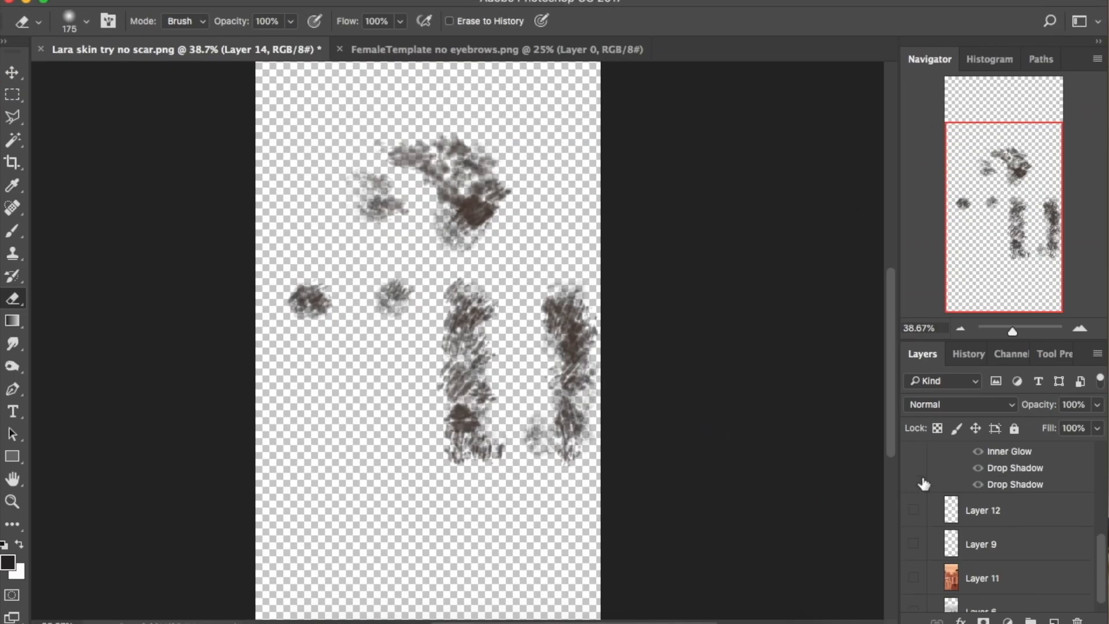
pyautogui.scroll(10, 924, 483)
pyautogui.click(914, 457)
pyautogui.click(914, 491)
pyautogui.click(913, 527)
pyautogui.click(914, 558)
# Zoom the Lara skin try no scar artwork to 100% and pan to the stray red mark
pyautogui.moveTo(1017, 338); pyautogui.dragTo(1024, 338)
pyautogui.click(995, 292)
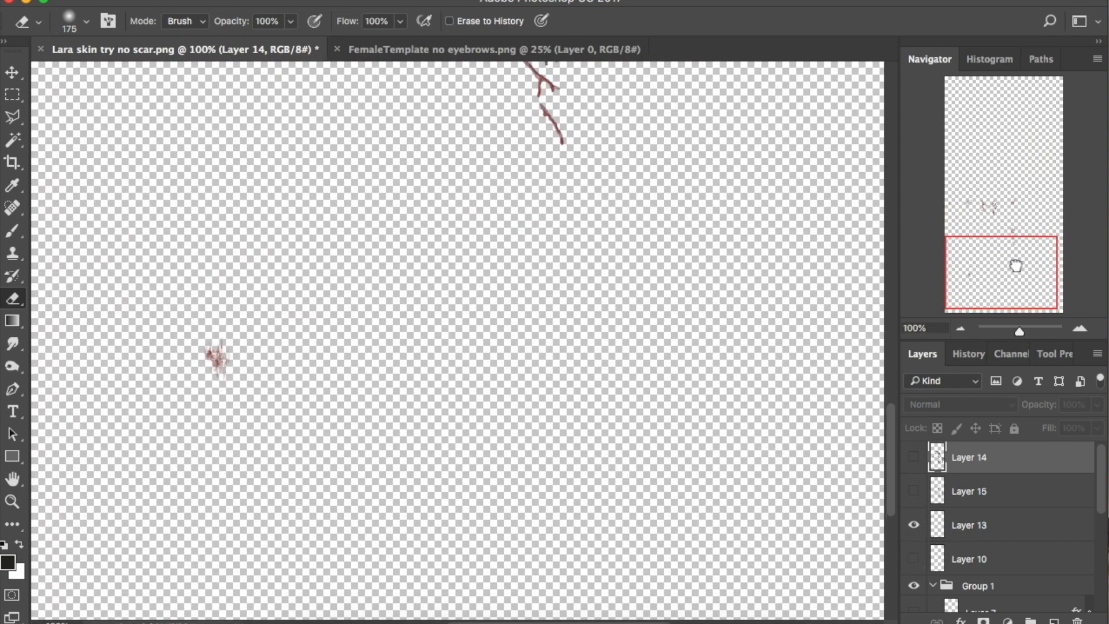
pyautogui.moveTo(1015, 260)
pyautogui.mouseDown()
pyautogui.moveTo(998, 245)
pyautogui.moveTo(1011, 252)
pyautogui.mouseUp()
# Select and delete the stray red mark on Layer 13, then zoom out to all scar strokes
pyautogui.click(13, 95)
pyautogui.moveTo(171, 385); pyautogui.dragTo(281, 480)
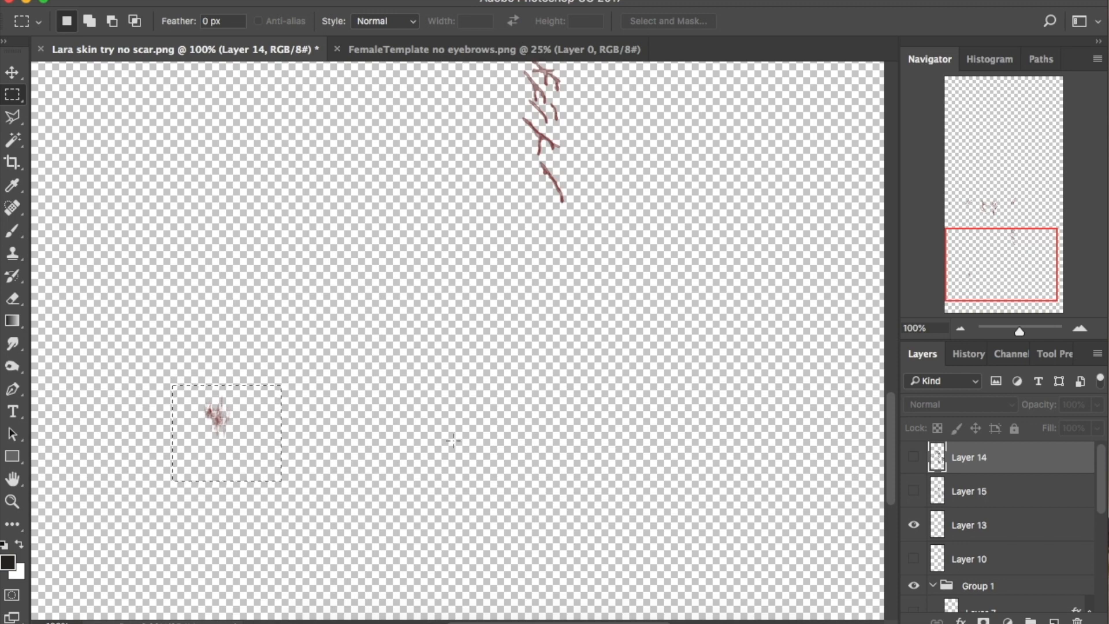
pyautogui.click(985, 523)
pyautogui.press('Delete')
pyautogui.moveTo(1022, 229)
pyautogui.mouseDown()
pyautogui.moveTo(1000, 208)
pyautogui.moveTo(998, 231)
pyautogui.mouseUp()
pyautogui.moveTo(1019, 331)
pyautogui.mouseDown()
pyautogui.moveTo(1030, 331)
pyautogui.moveTo(1018, 331)
pyautogui.mouseUp()
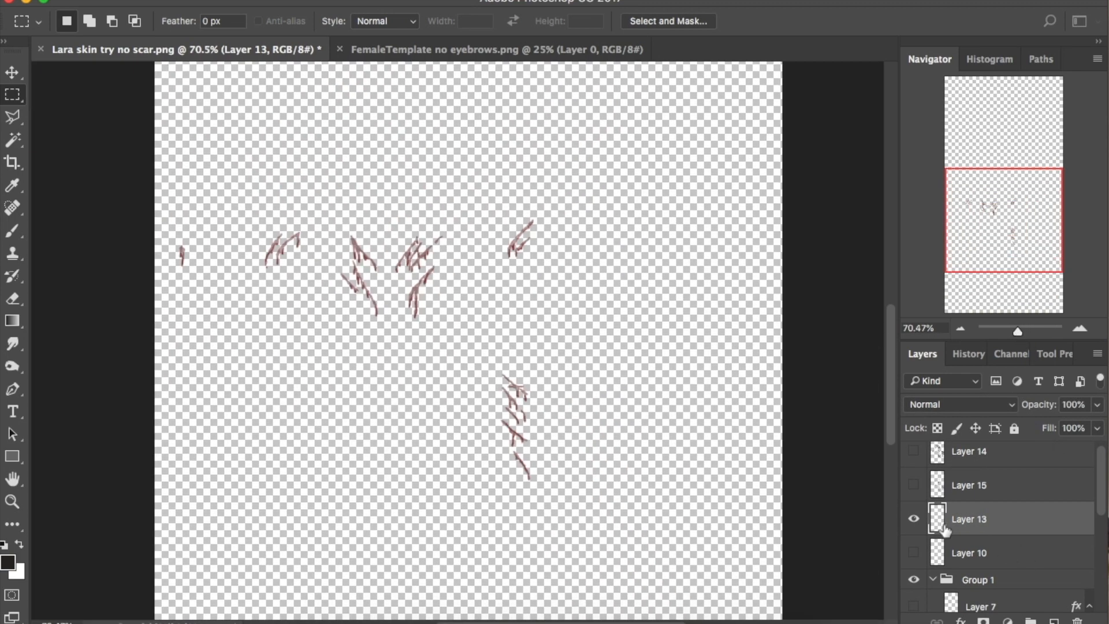
# Add a new layer clipped to Layer 13 and fill it white
pyautogui.click(1054, 621)
pyautogui.keyDown('alt'); pyautogui.click(970, 535); pyautogui.keyUp('alt')
pyautogui.click(181, 0)
pyautogui.click(223, 253)
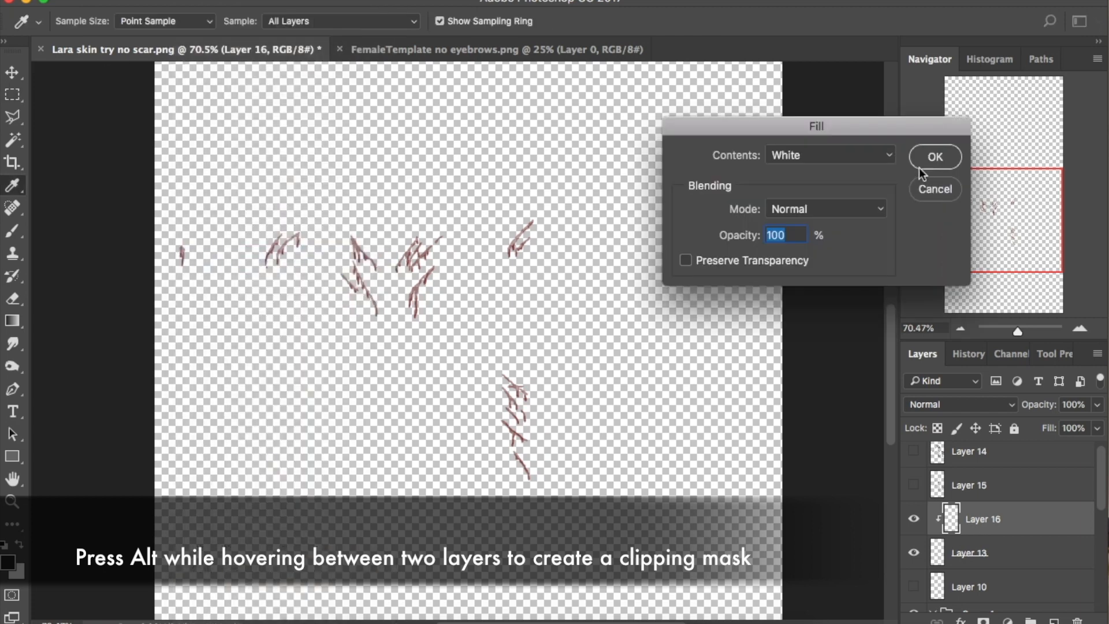
pyautogui.click(930, 159)
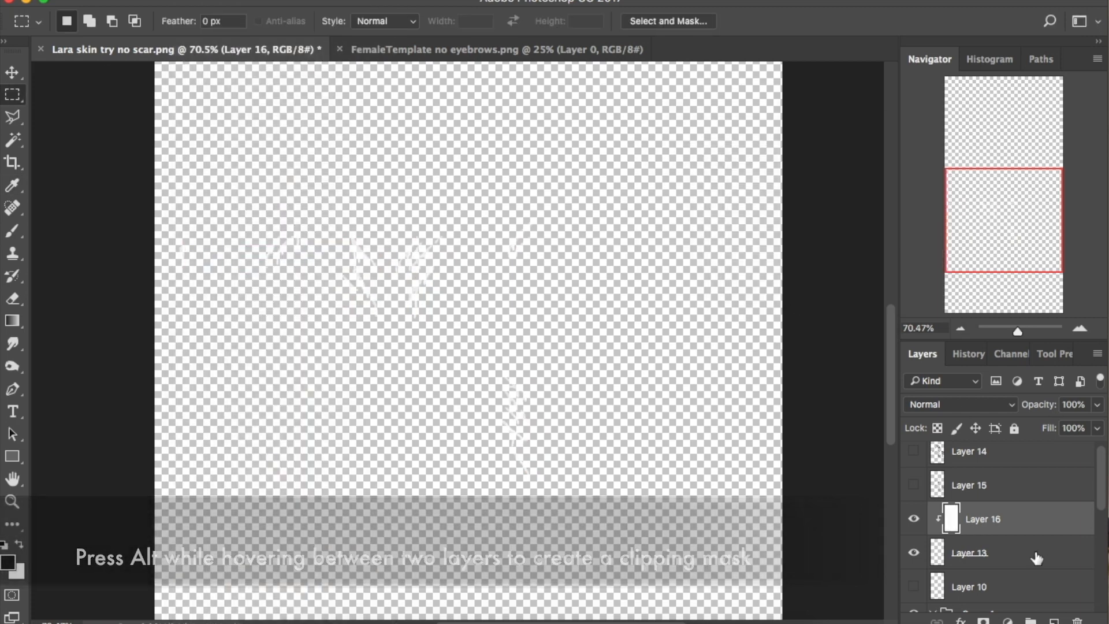
pyautogui.click(1034, 553)
pyautogui.click(1097, 428)
pyautogui.click(999, 521)
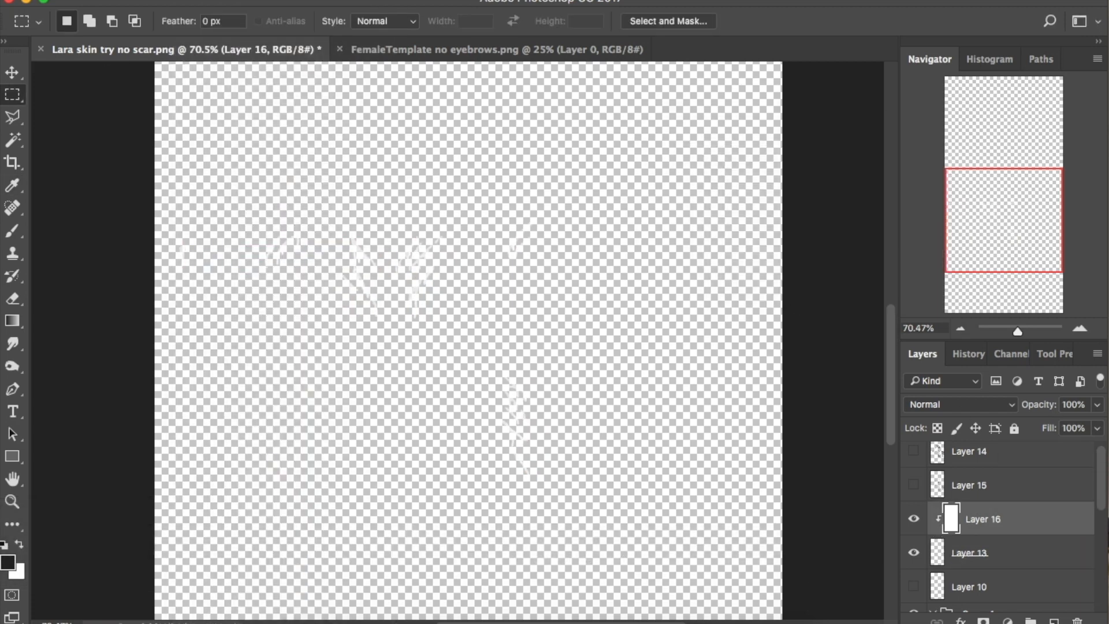
# Save the white scar image as PNG named Lara blood .spec.png
pyautogui.click(148, 0)
pyautogui.click(186, 154)
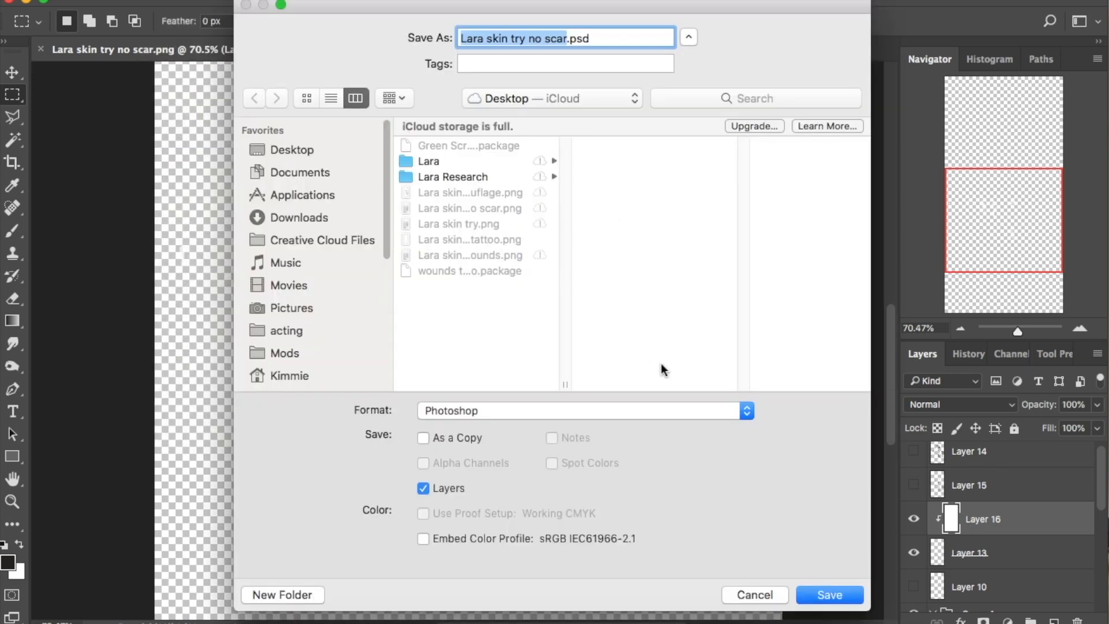
pyautogui.click(578, 411)
pyautogui.click(574, 559)
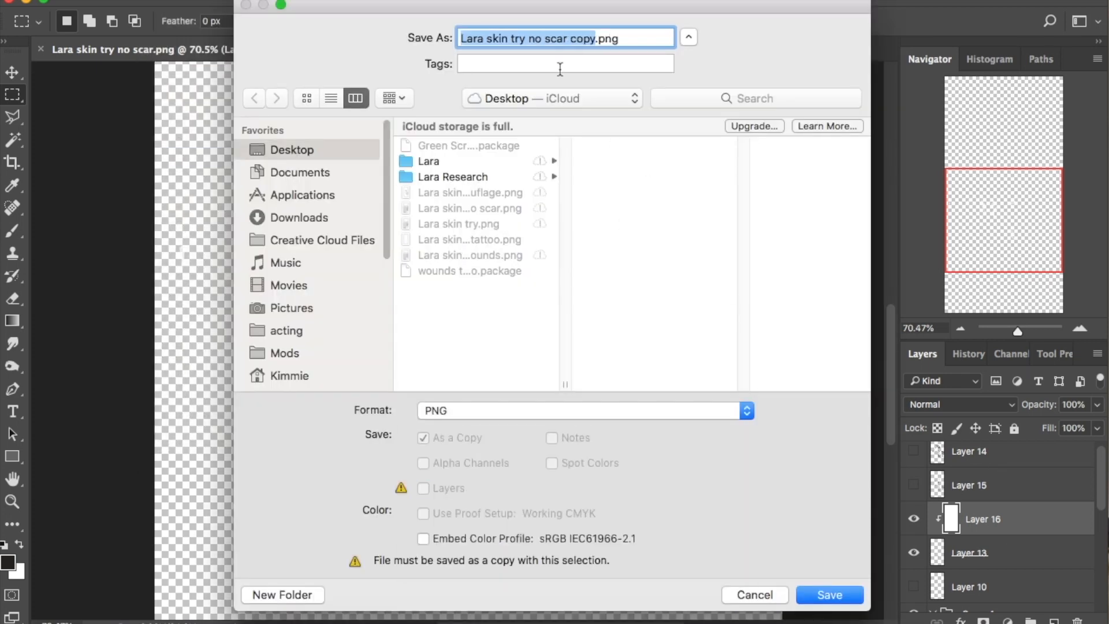
pyautogui.write('Lara blood spec')
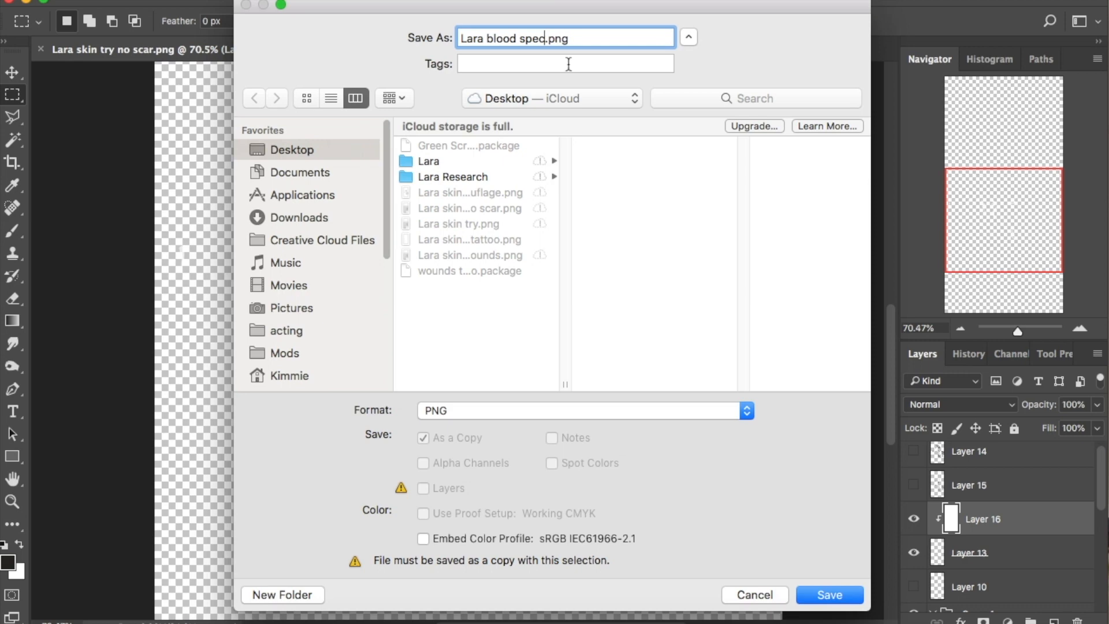
pyautogui.click(830, 594)
pyautogui.click(612, 181)
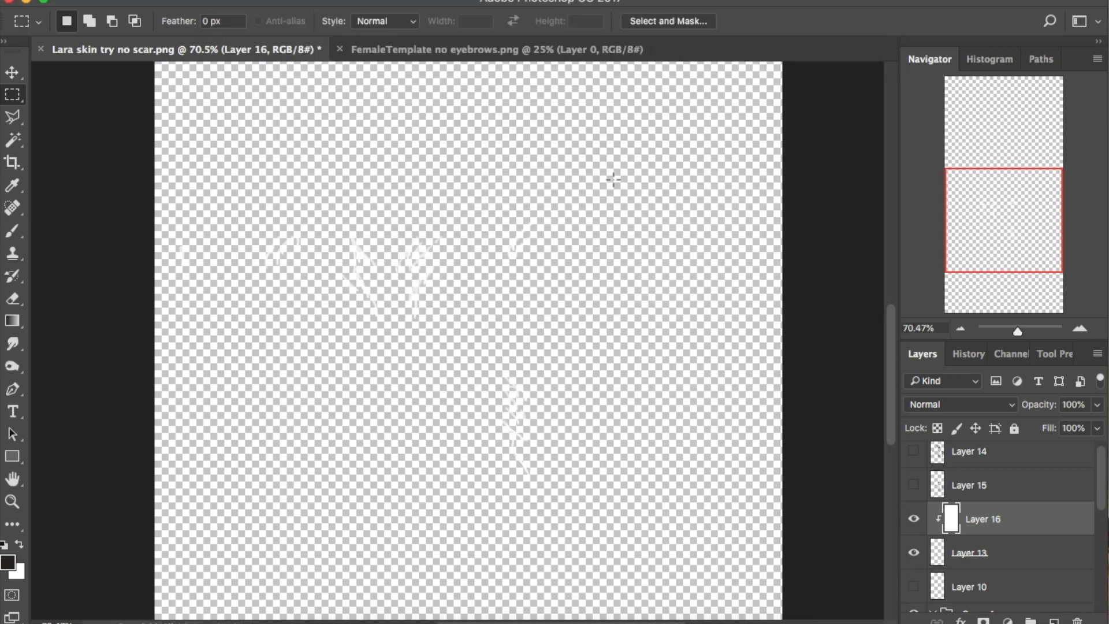
# Add a new empty layer above Layer 10 for the black background
pyautogui.click(1049, 555)
pyautogui.click(1049, 586)
pyautogui.click(1054, 621)
pyautogui.click(182, 1)
# Fill the new layer with black behind the white scar strokes
pyautogui.click(250, 254)
pyautogui.click(832, 155)
pyautogui.click(835, 125)
pyautogui.click(944, 158)
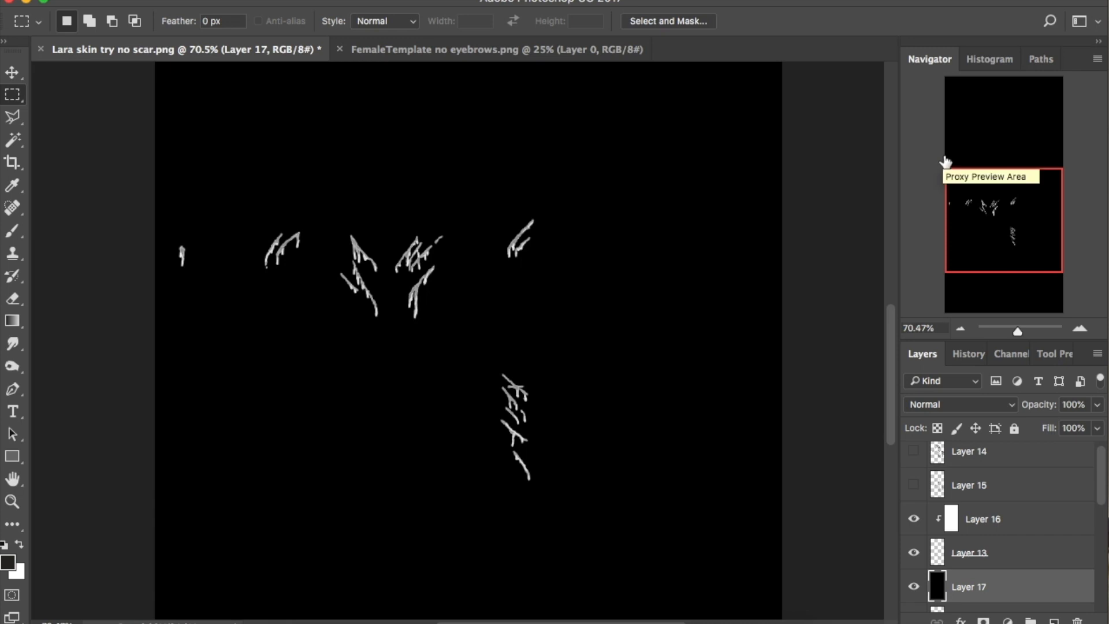
pyautogui.click(990, 519)
pyautogui.click(990, 495)
# Save the image as PNG named Lara blood .mask.png
pyautogui.click(149, 2)
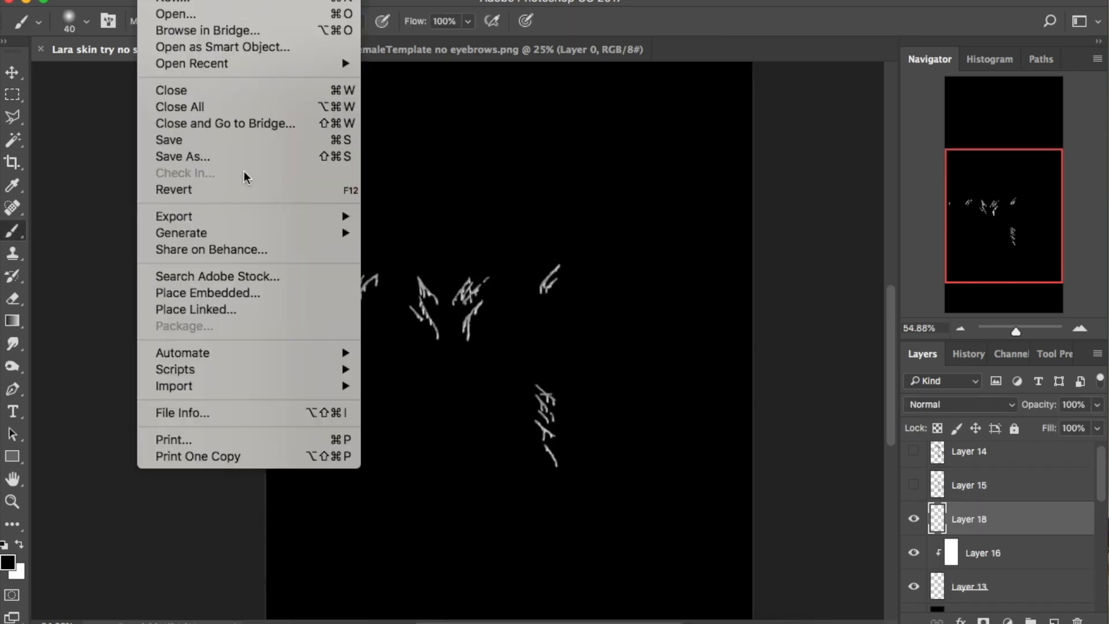
pyautogui.click(225, 156)
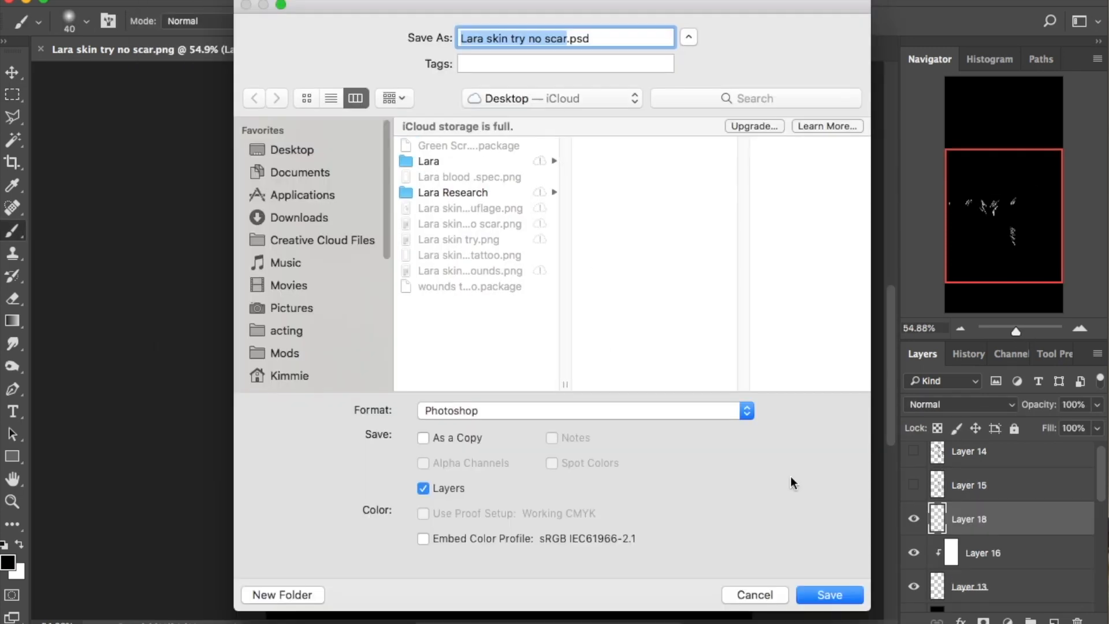
pyautogui.click(747, 410)
pyautogui.click(564, 528)
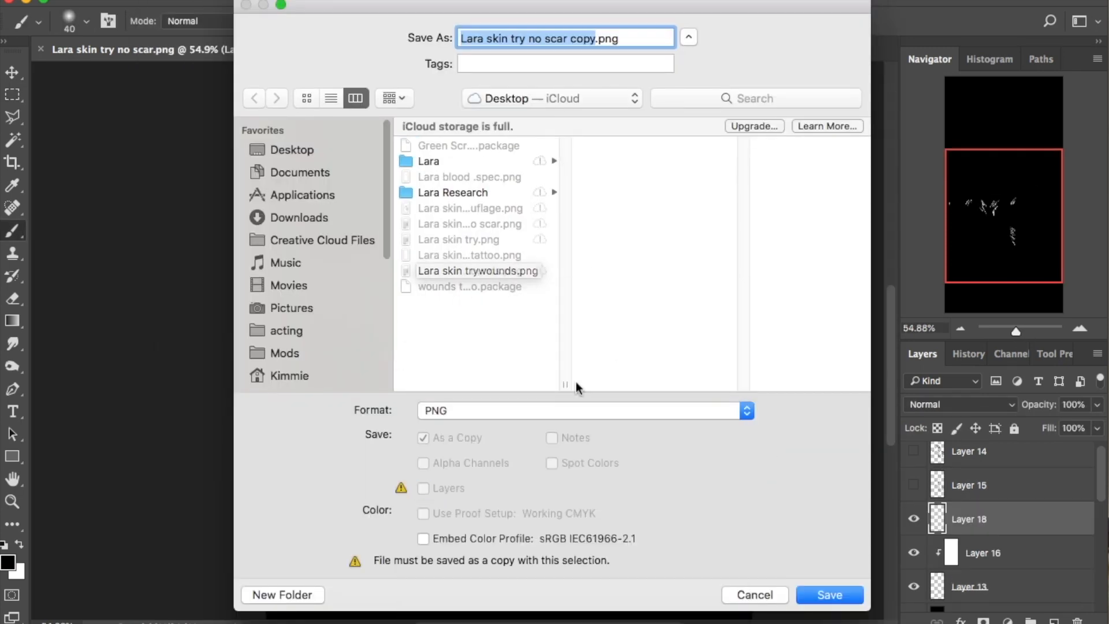
pyautogui.click(500, 178)
pyautogui.click(546, 41)
pyautogui.press('BackSpace')
pyautogui.press('BackSpace')
pyautogui.press('BackSpace')
pyautogui.click(815, 594)
pyautogui.click(640, 180)
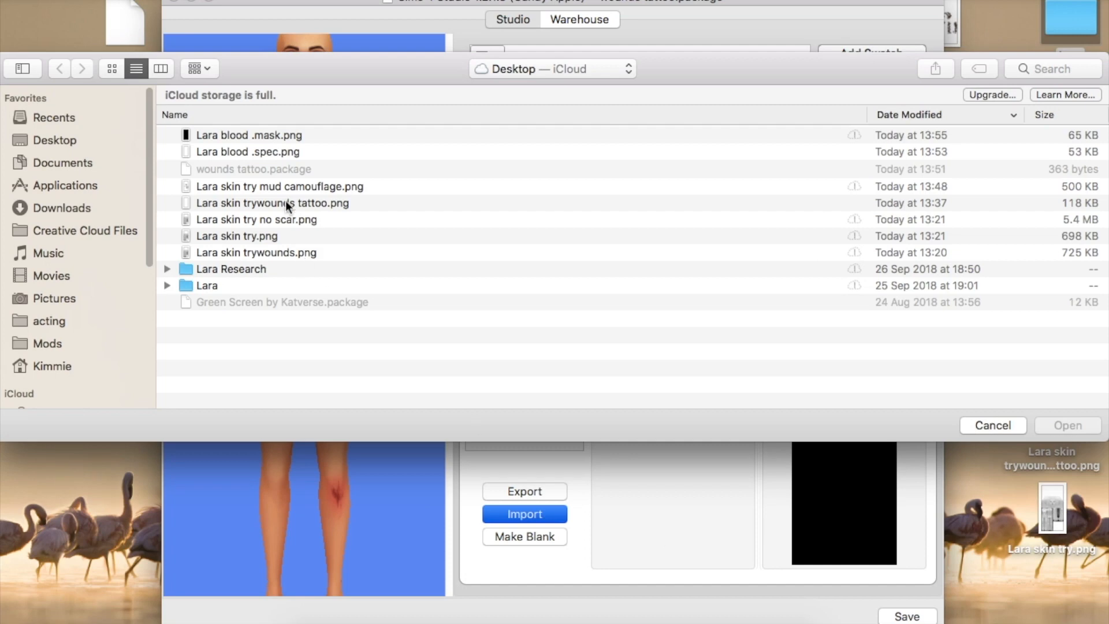
# Import Lara blood .spec.png and Lara blood .mask.png into the wounds tattoo's specular texture
pyautogui.click(277, 152)
pyautogui.click(1051, 423)
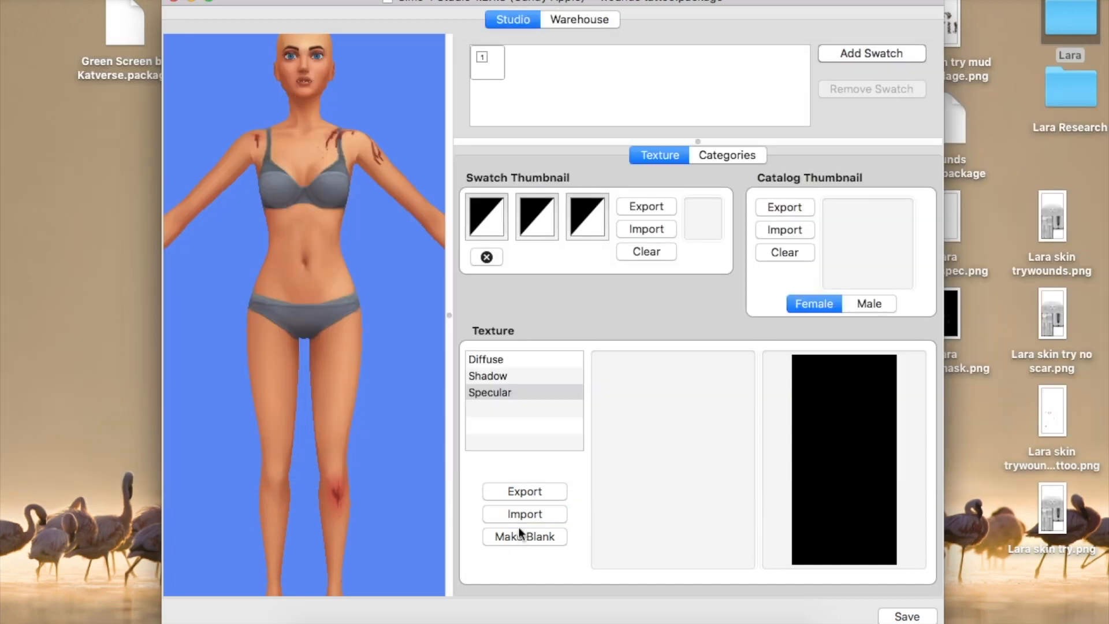
pyautogui.click(524, 514)
pyautogui.click(248, 138)
pyautogui.click(1057, 425)
# Save the wounds package, close the project and start a new CAS part
pyautogui.click(907, 616)
pyautogui.click(688, 223)
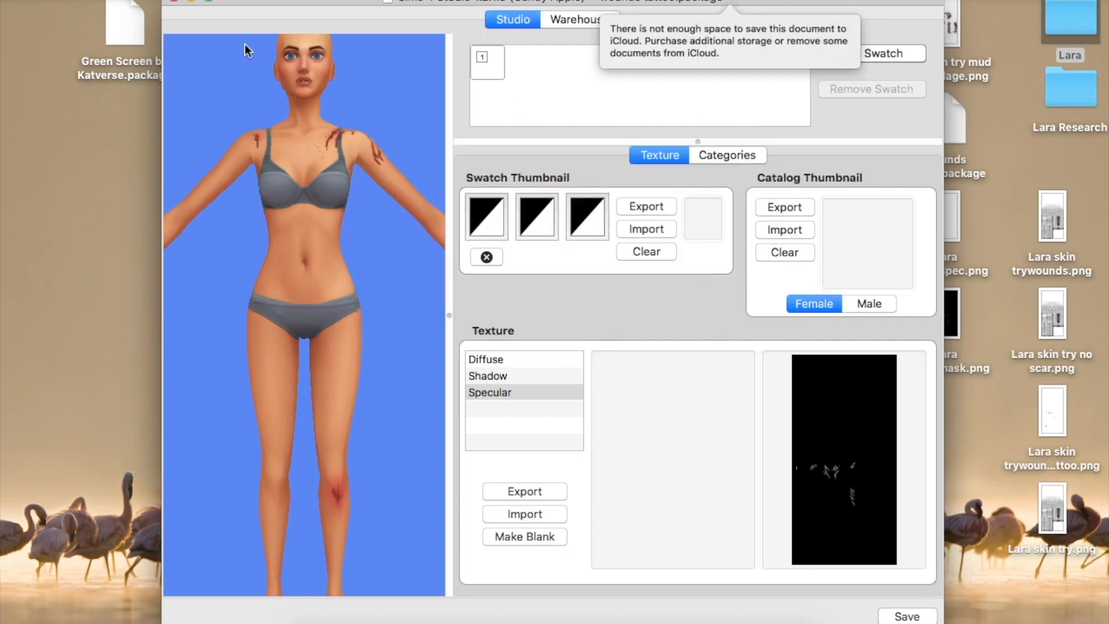
pyautogui.click(174, 2)
pyautogui.click(278, 284)
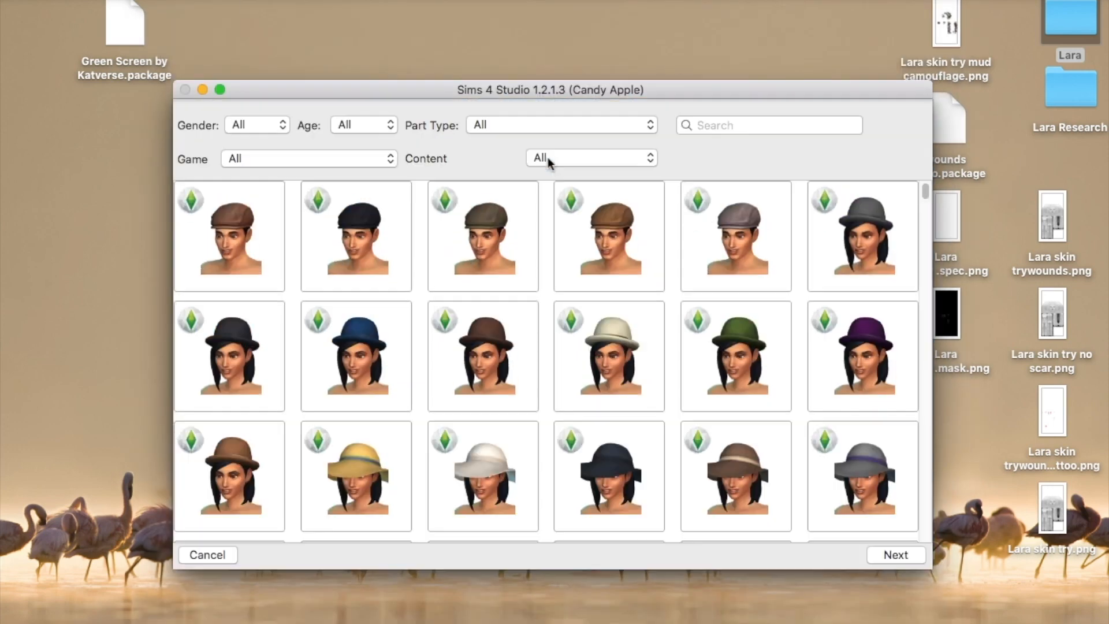
# Filter the CAS parts to Female, Adult, Tattoo Upper Chest
pyautogui.click(280, 126)
pyautogui.click(248, 155)
pyautogui.click(390, 125)
pyautogui.click(353, 138)
pyautogui.click(649, 125)
pyautogui.scroll(-5, 595, 485)
pyautogui.scroll(-5, 595, 474)
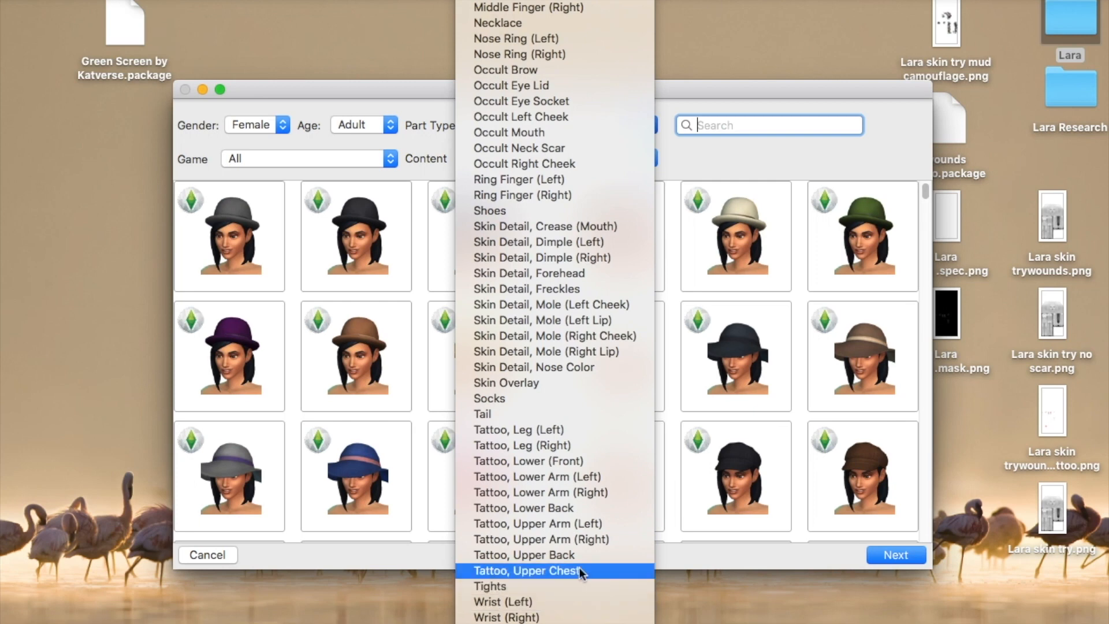
pyautogui.click(579, 570)
# Clone the first upper-chest tattoo and save it as the Lara mud tattoo package
pyautogui.click(237, 242)
pyautogui.click(895, 555)
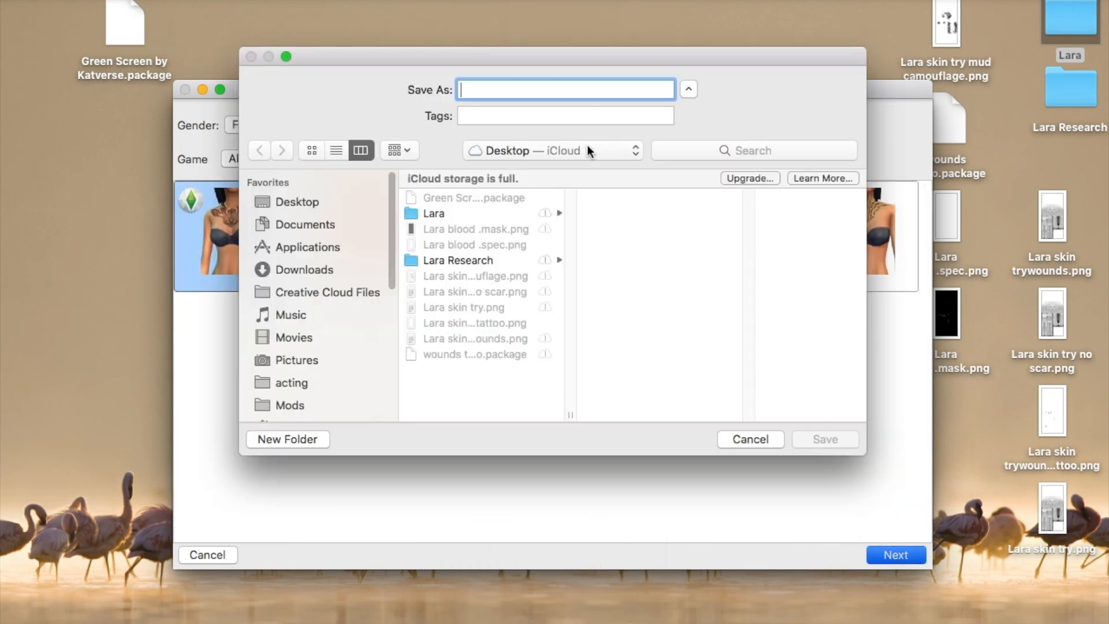
pyautogui.write('Lara mud tattoo')
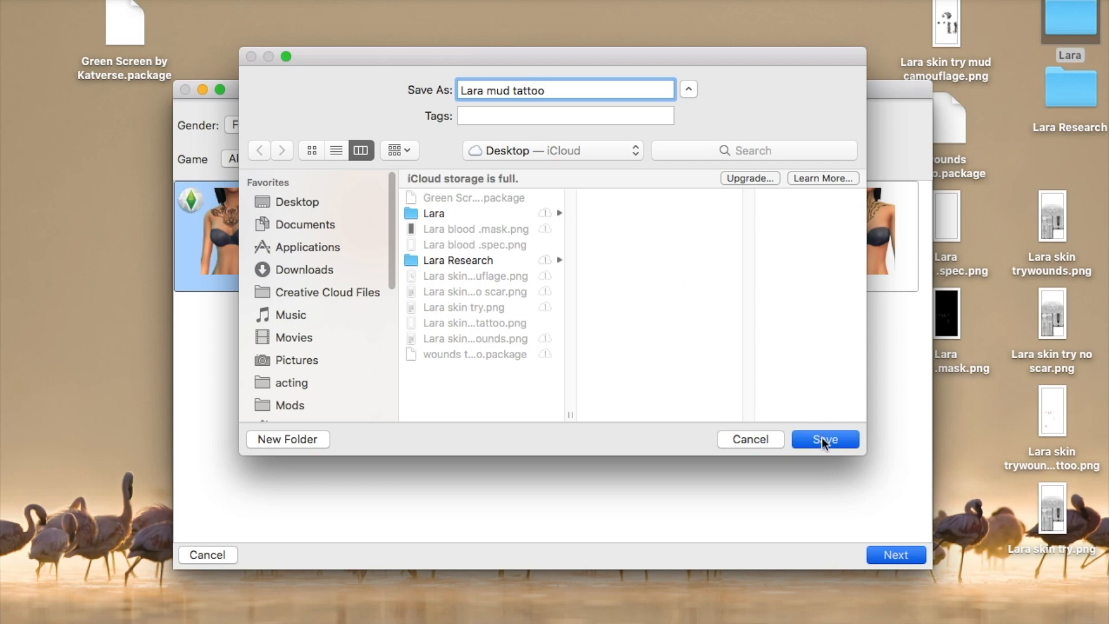
pyautogui.click(822, 439)
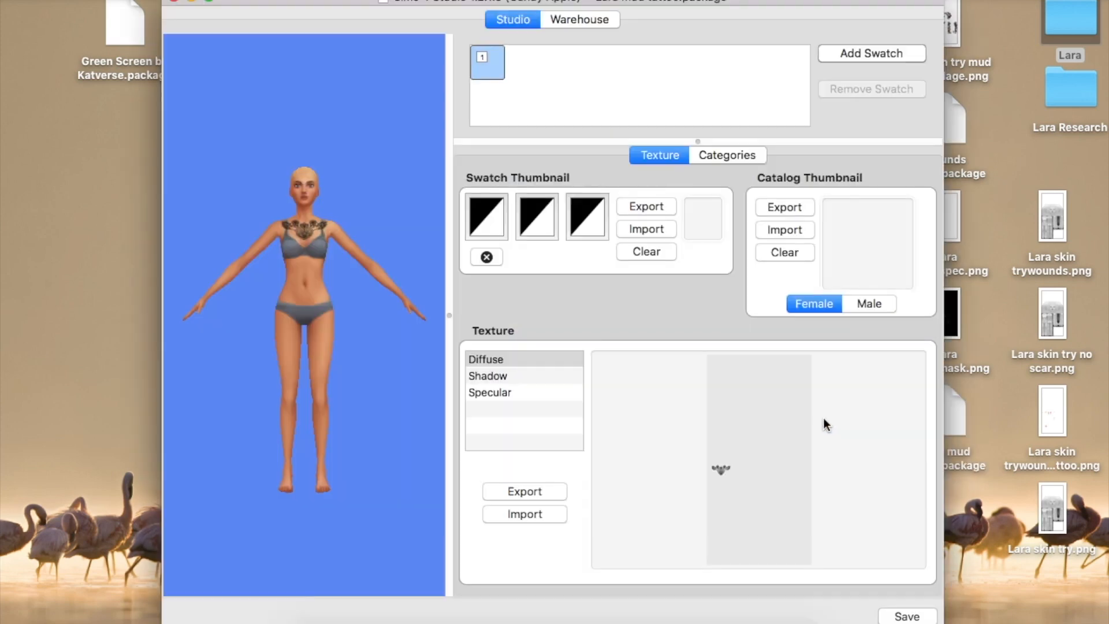
# Import the mud camouflage image as the Diffuse texture, check the textures, and save the package
pyautogui.click(536, 513)
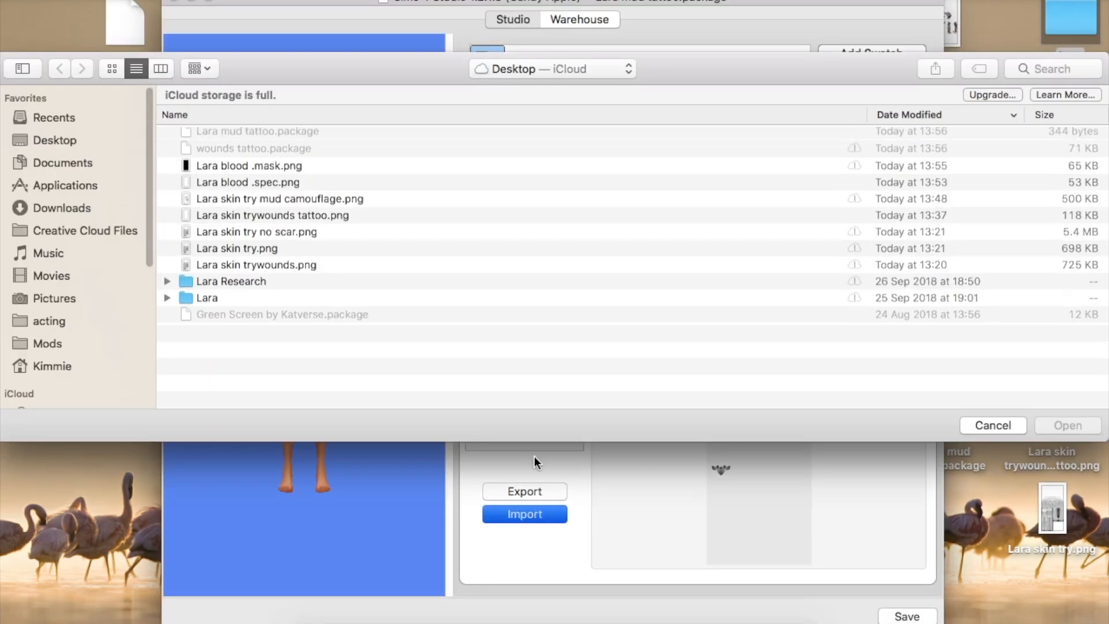
pyautogui.click(1076, 427)
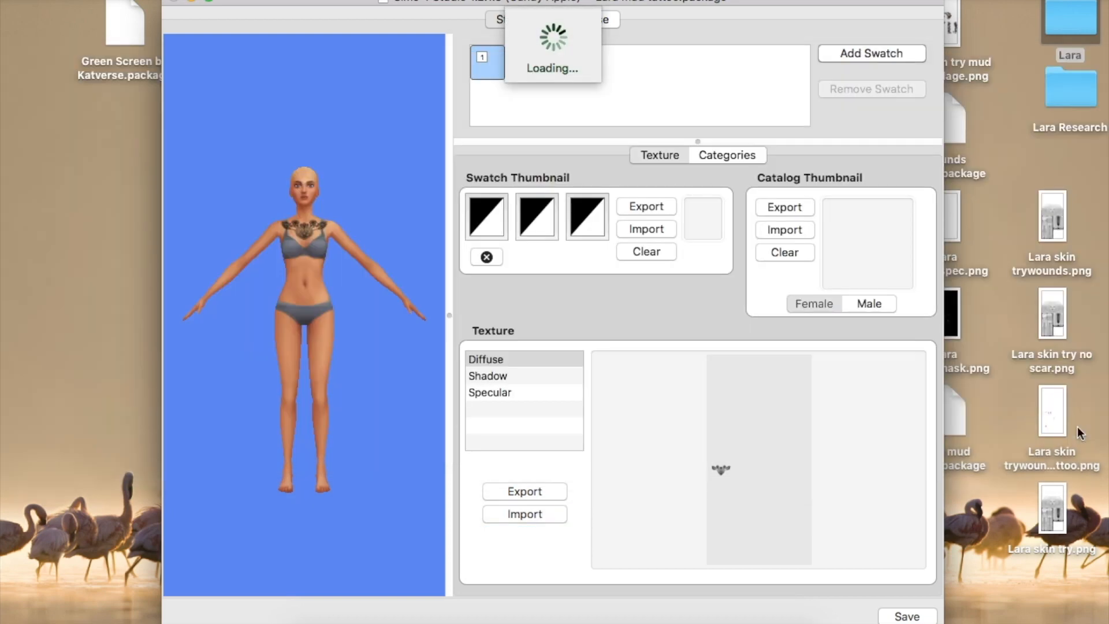
pyautogui.click(487, 376)
pyautogui.click(492, 394)
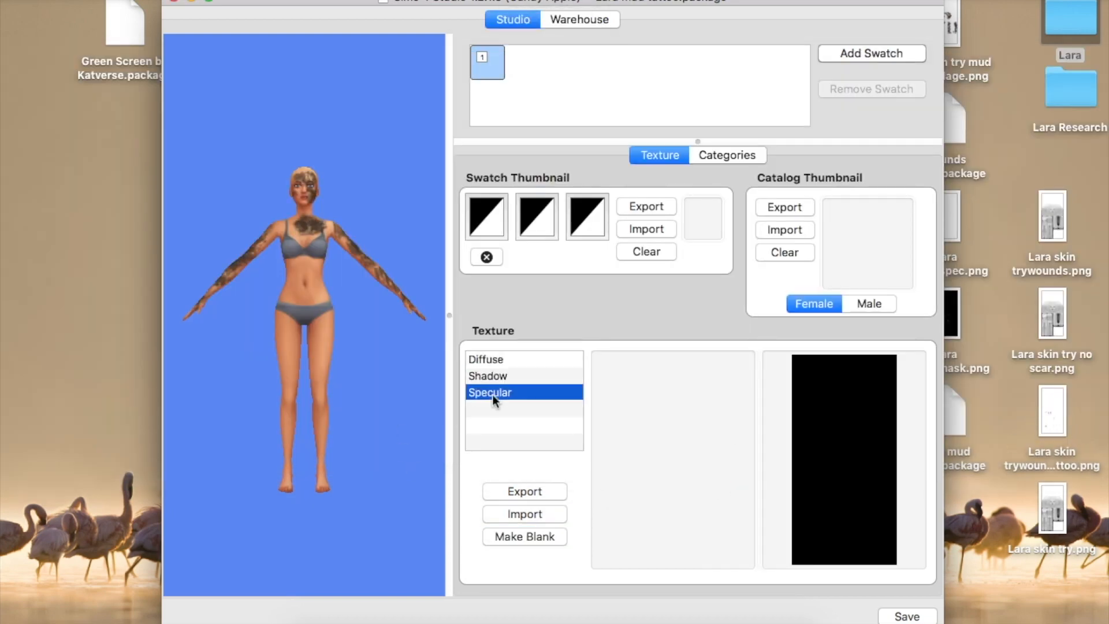
pyautogui.click(486, 360)
pyautogui.scroll(10, 310, 161)
pyautogui.scroll(-10, 312, 483)
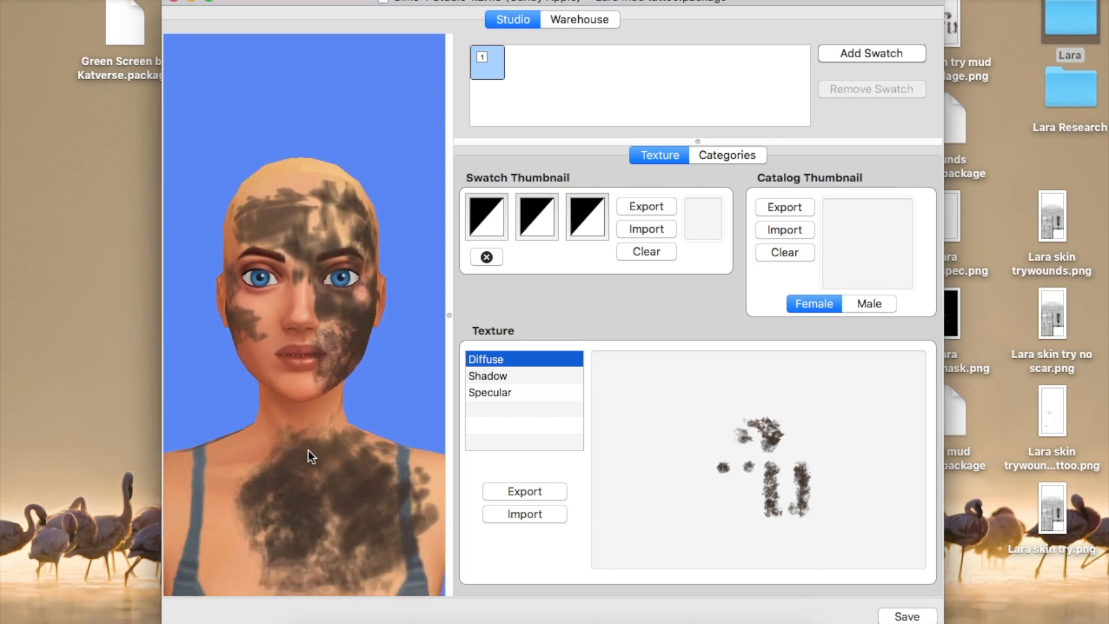
pyautogui.click(923, 617)
pyautogui.click(694, 227)
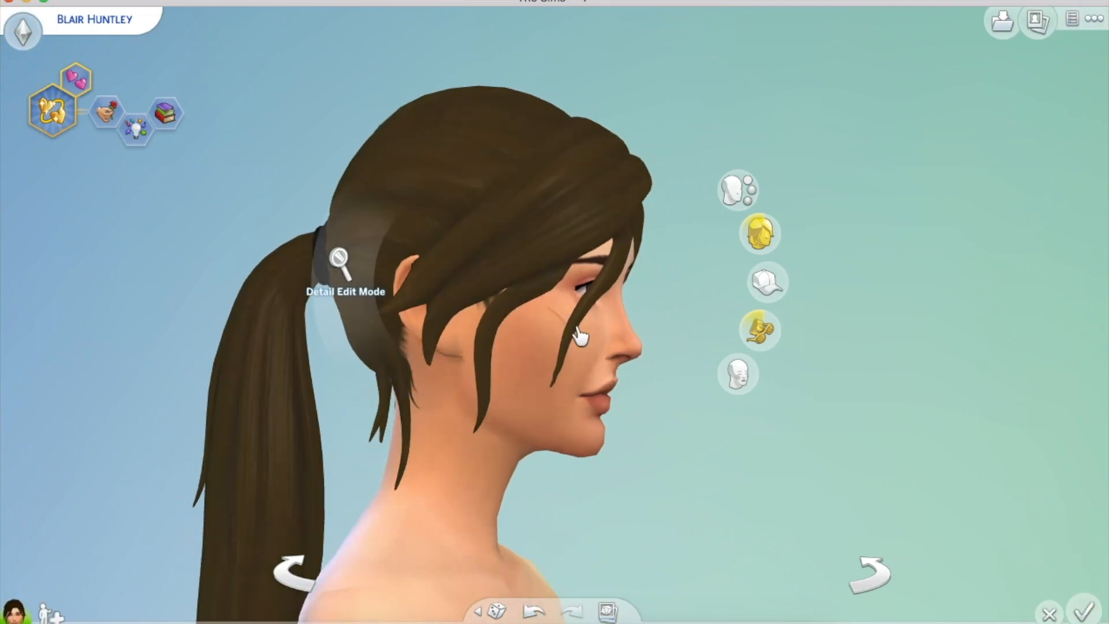
# Open the sim's skin details and spin her to inspect the overlays
pyautogui.click(748, 194)
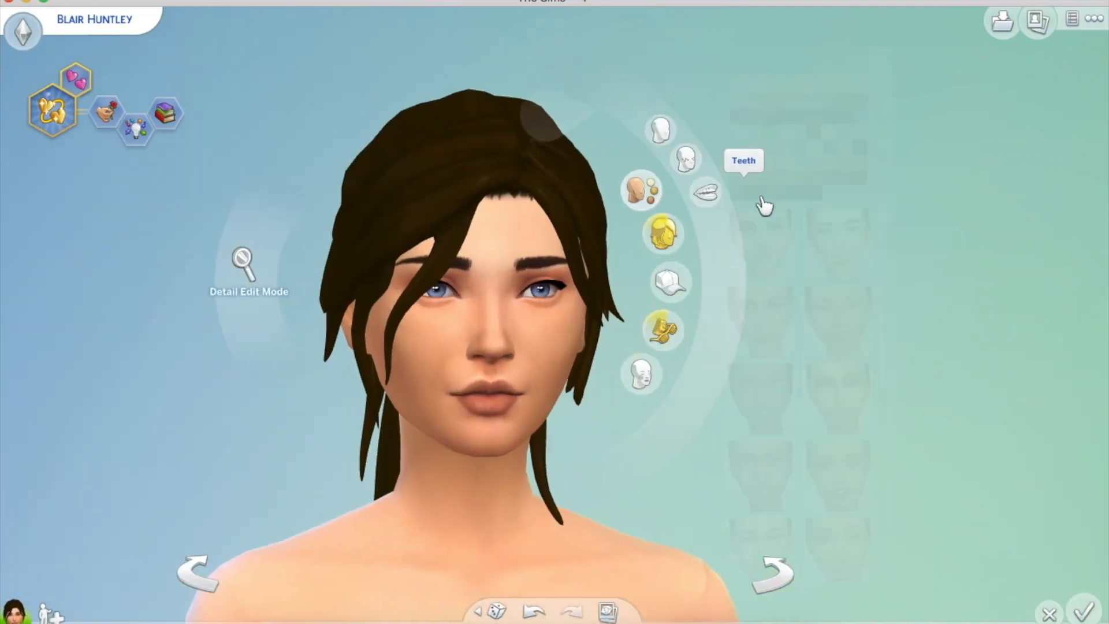
pyautogui.click(685, 159)
pyautogui.moveTo(264, 479); pyautogui.dragTo(263, 463)
pyautogui.scroll(-3, 263, 463)
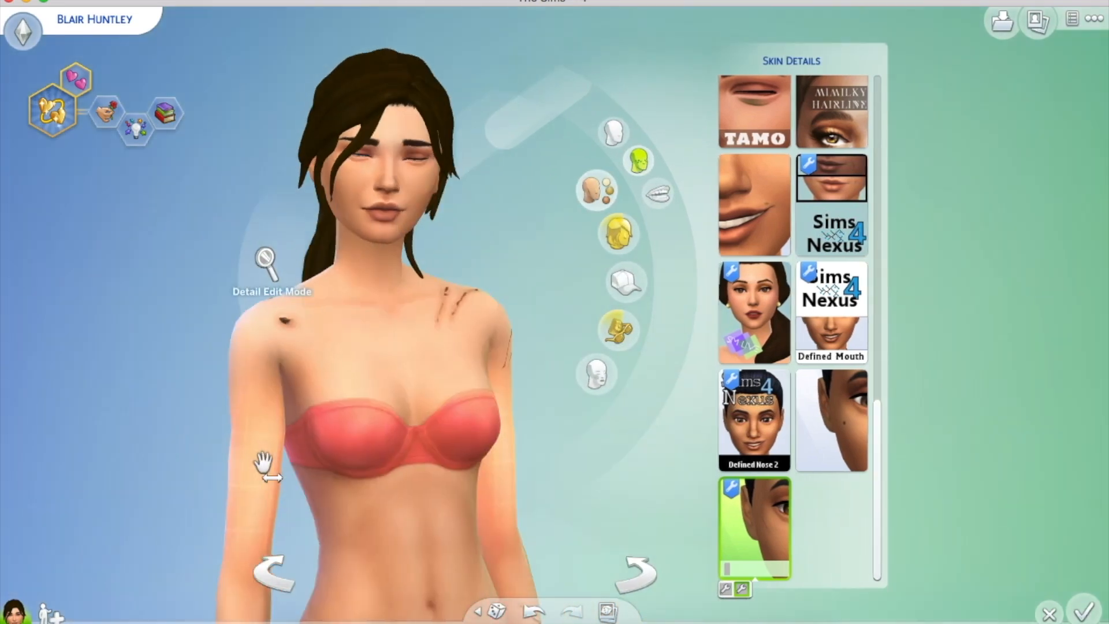
pyautogui.moveTo(196, 462); pyautogui.dragTo(209, 450)
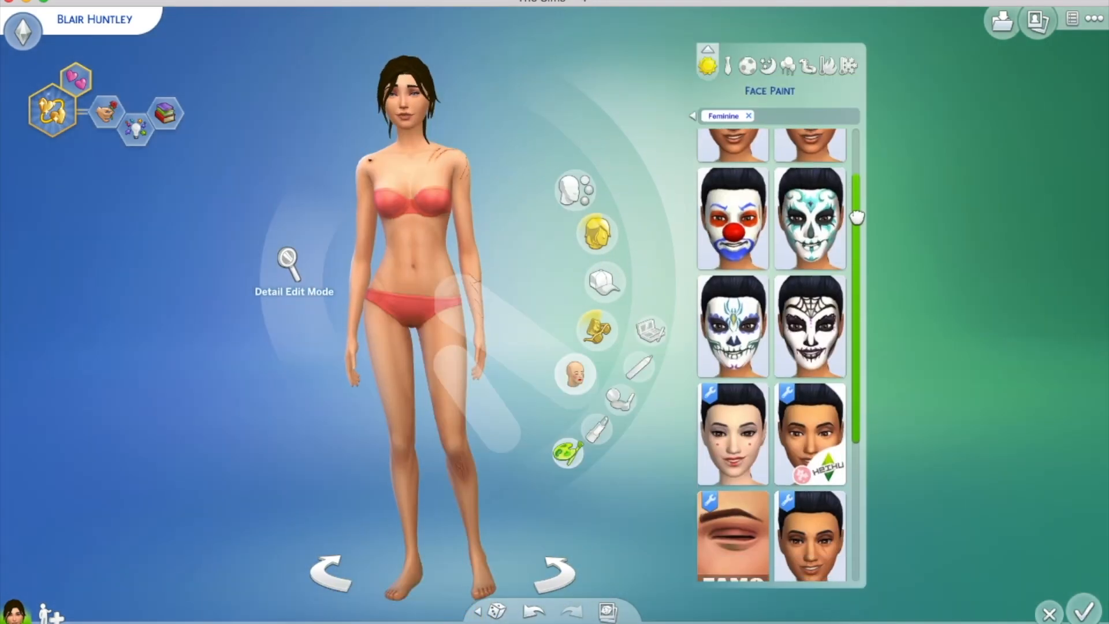
pyautogui.scroll(-4, 771, 347)
# Try the mud face paint on the sim, view it all round, then remove it
pyautogui.click(733, 514)
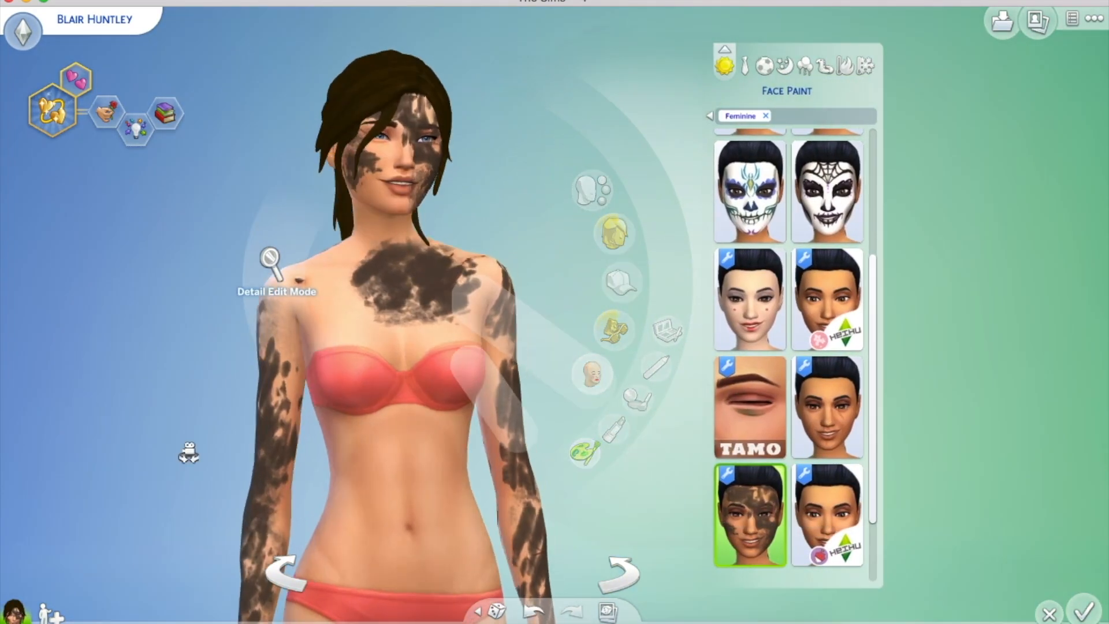
pyautogui.moveTo(186, 450); pyautogui.dragTo(195, 455)
pyautogui.scroll(-3, 196, 456)
pyautogui.click(766, 496)
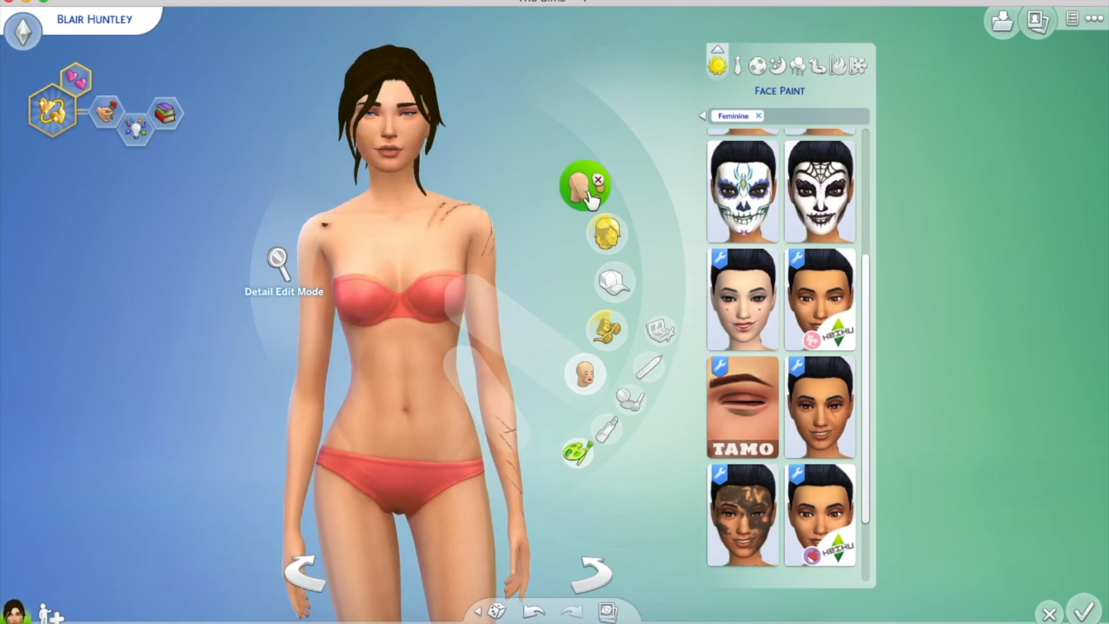
# Apply the blood scars body tattoo and rotate the sim to check back and front
pyautogui.click(391, 415)
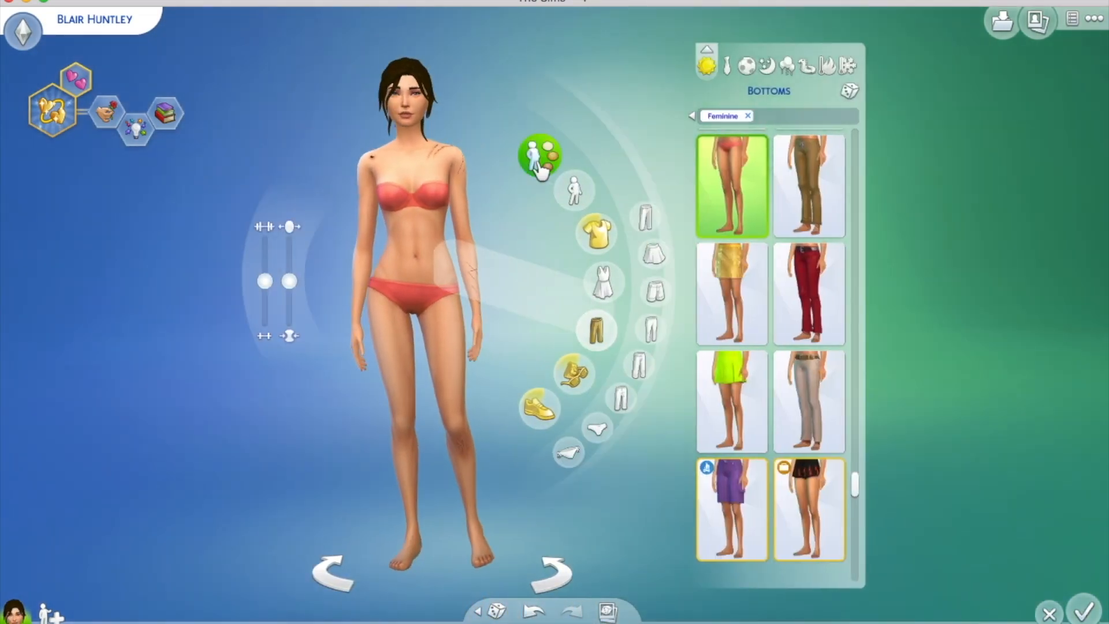
pyautogui.click(538, 164)
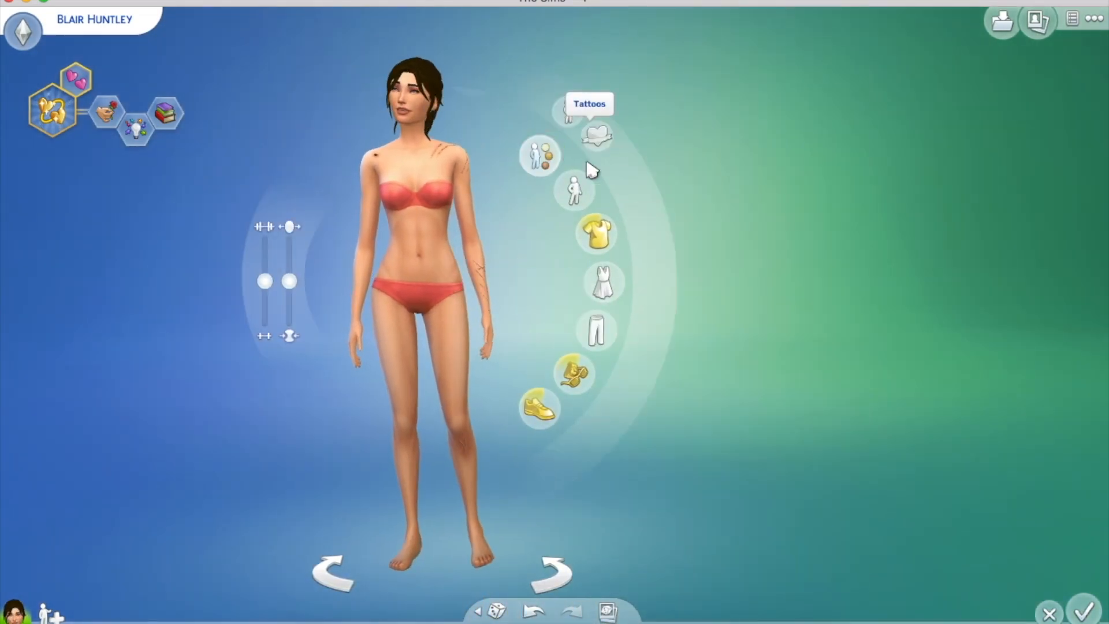
pyautogui.click(594, 136)
pyautogui.moveTo(852, 143); pyautogui.dragTo(886, 555)
pyautogui.click(812, 540)
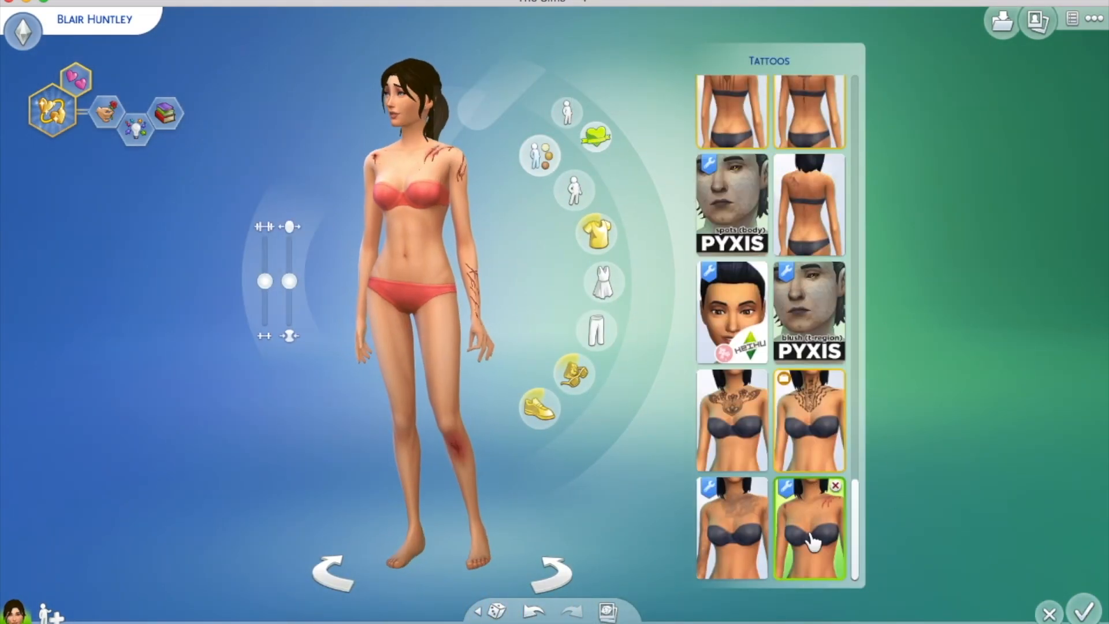
pyautogui.moveTo(544, 490); pyautogui.dragTo(540, 492)
pyautogui.scroll(3, 429, 154)
pyautogui.moveTo(634, 492); pyautogui.dragTo(636, 493)
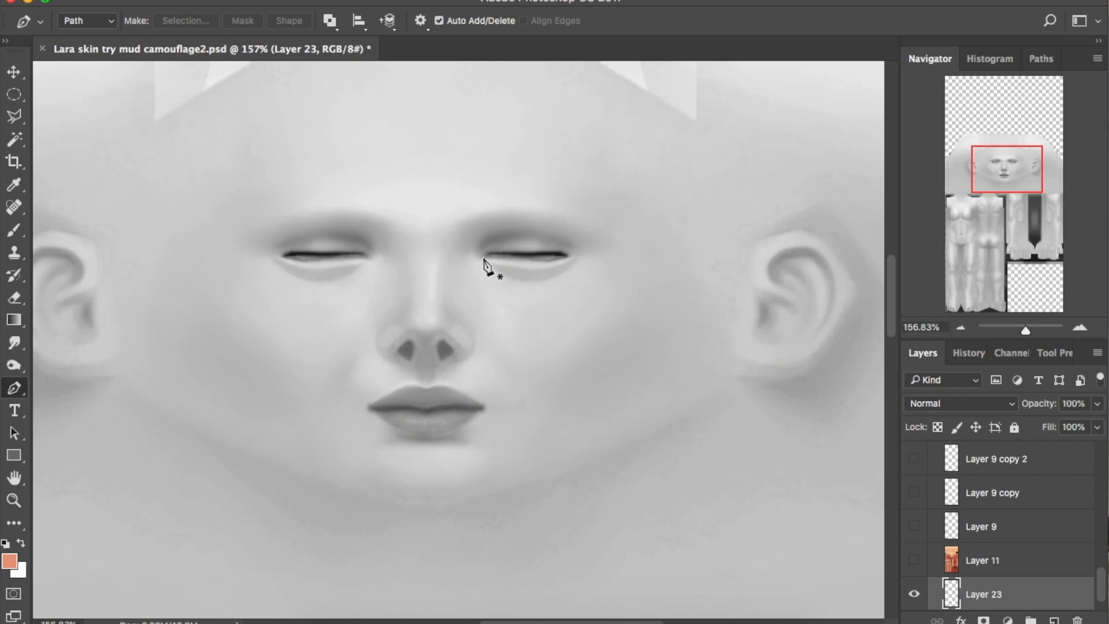
# Trace the right eyelid with a pen path and stroke it with a 2 px black brush
pyautogui.click(483, 258)
pyautogui.moveTo(505, 258); pyautogui.dragTo(513, 262)
pyautogui.moveTo(574, 249); pyautogui.dragTo(573, 248)
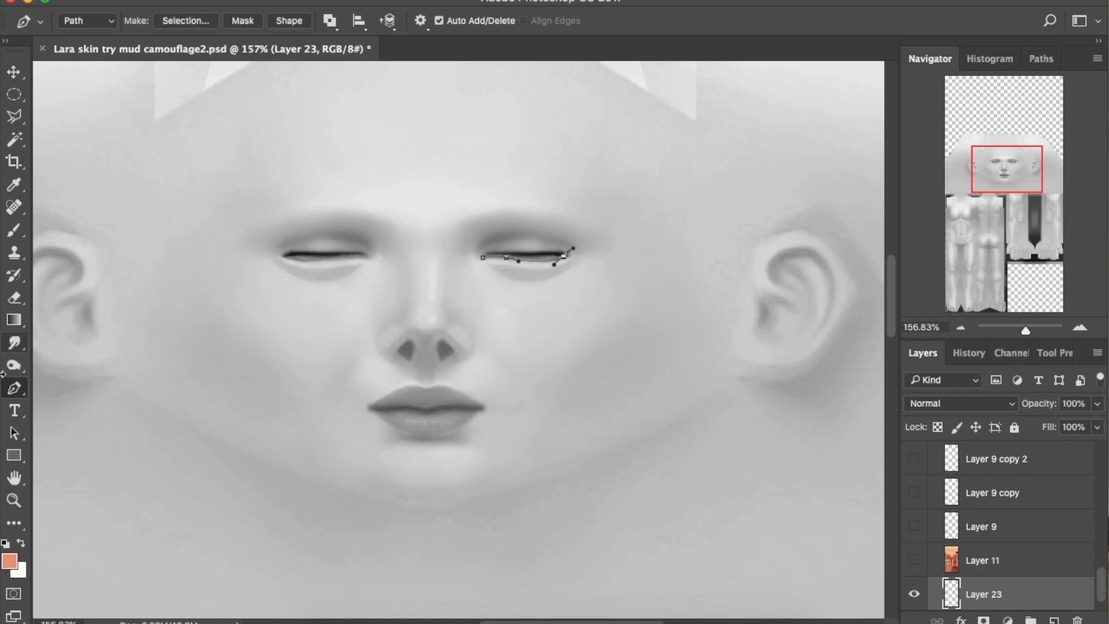
pyautogui.click(15, 232)
pyautogui.click(1042, 58)
pyautogui.press('d')
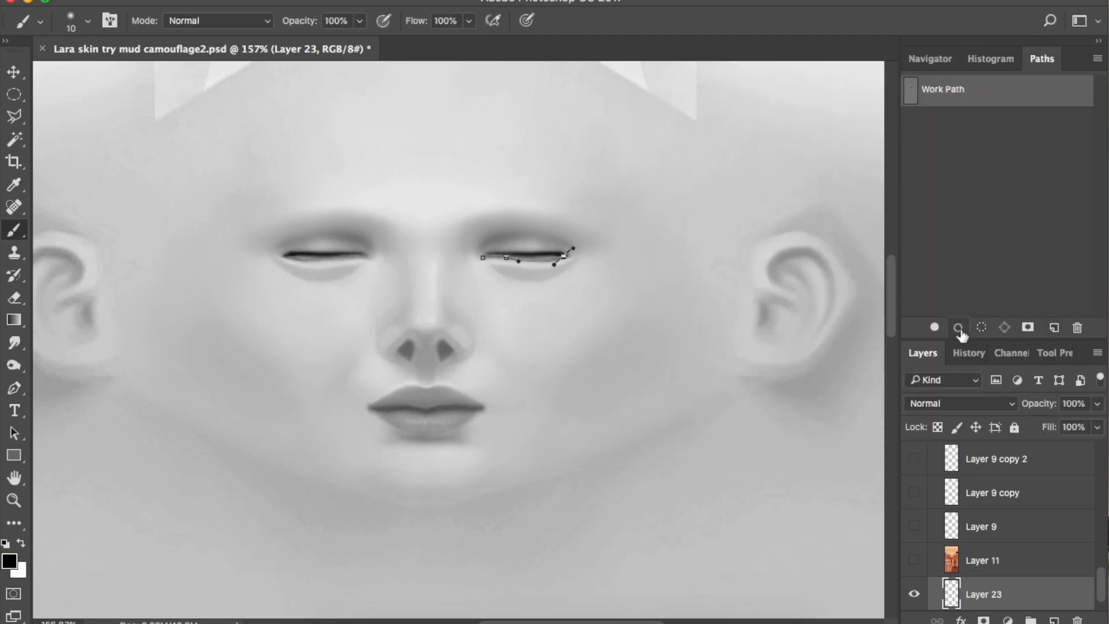
pyautogui.click(958, 327)
pyautogui.press('super+z')
pyautogui.click(88, 21)
pyautogui.write('2')
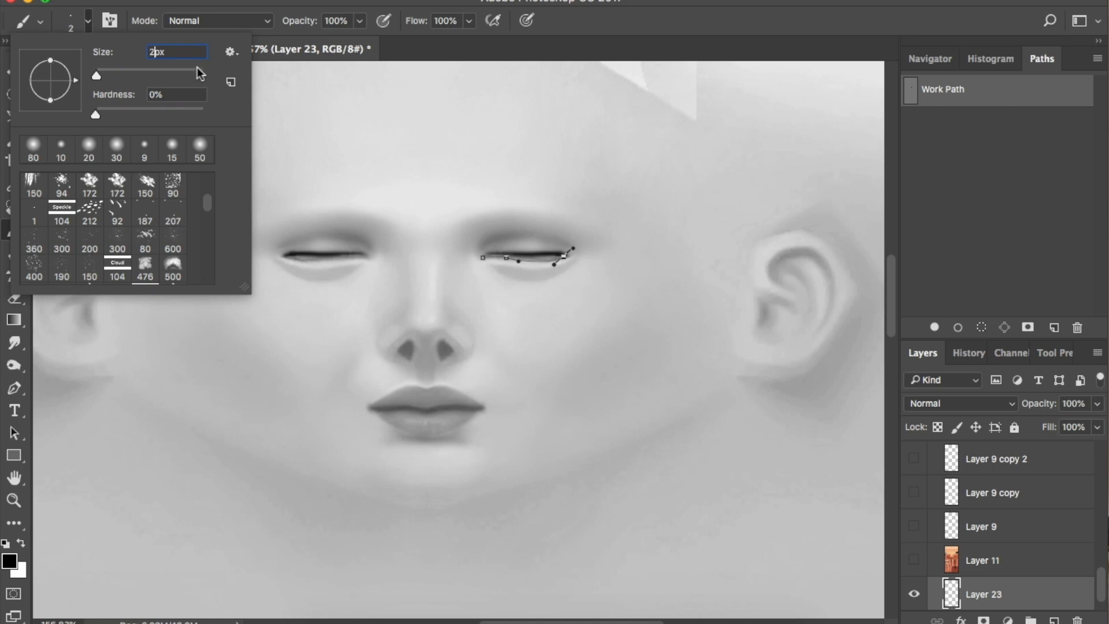
pyautogui.press('Return')
pyautogui.click(960, 328)
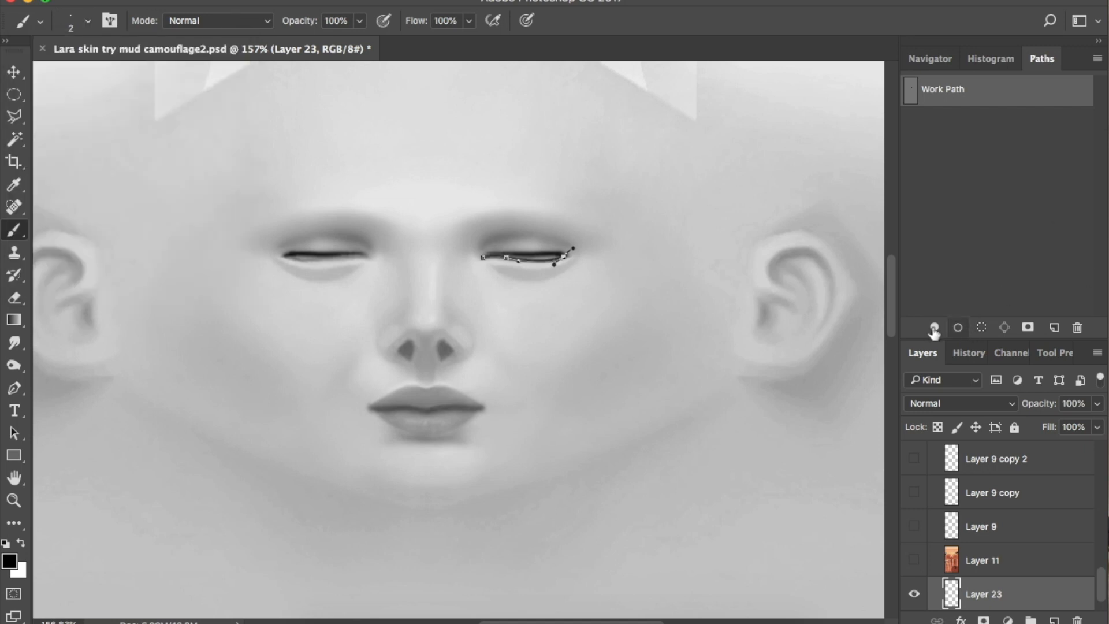
# Delete the work path, Gaussian Blur the eyeline and smudge it with a size 9 brush
pyautogui.click(13, 388)
pyautogui.rightClick(520, 268)
pyautogui.click(554, 290)
pyautogui.click(417, 1)
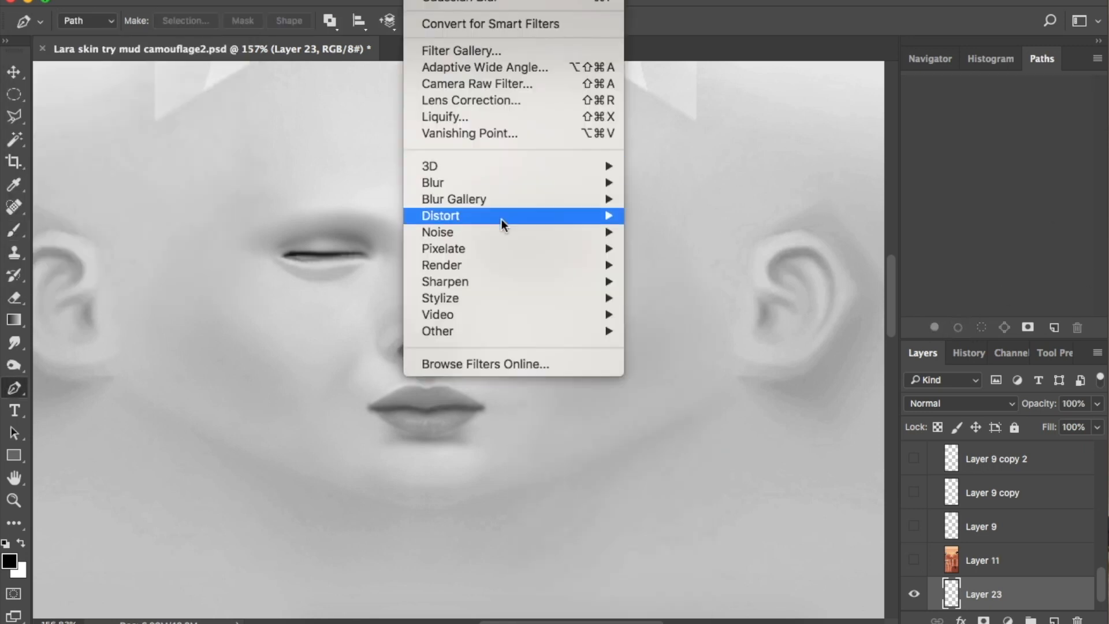
pyautogui.moveTo(499, 199)
pyautogui.moveTo(600, 183)
pyautogui.click(711, 249)
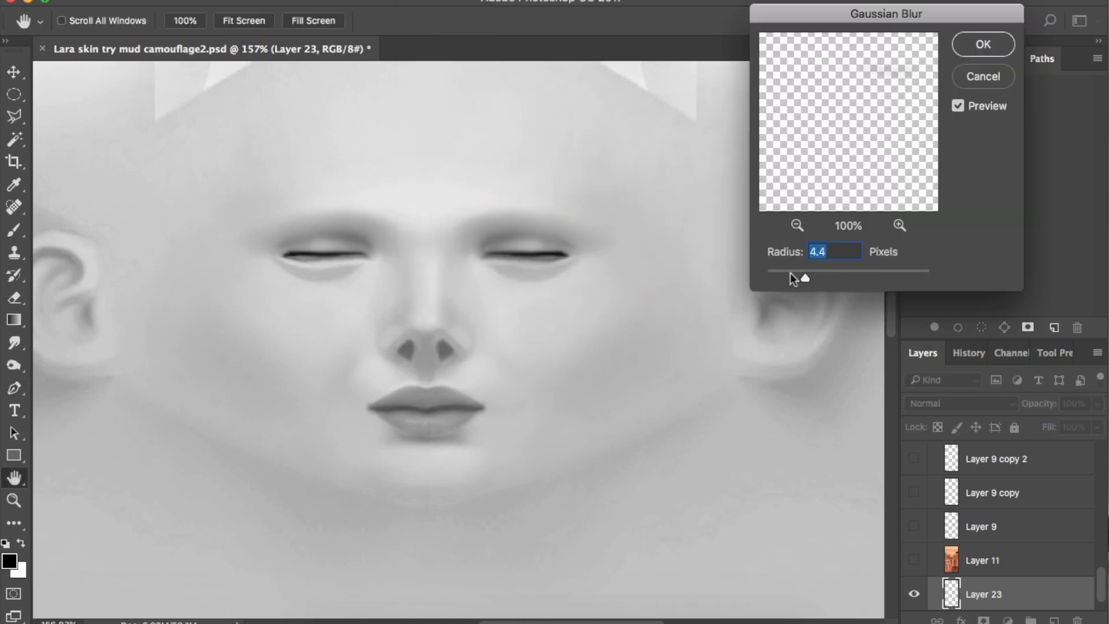
pyautogui.moveTo(785, 275); pyautogui.dragTo(780, 279)
pyautogui.click(983, 44)
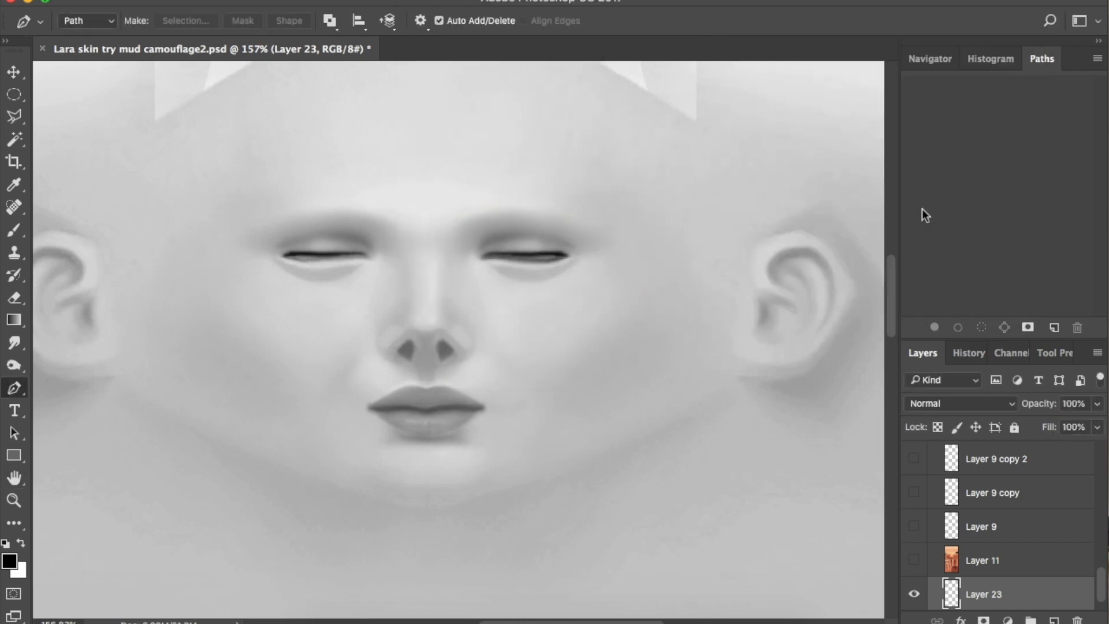
pyautogui.click(14, 343)
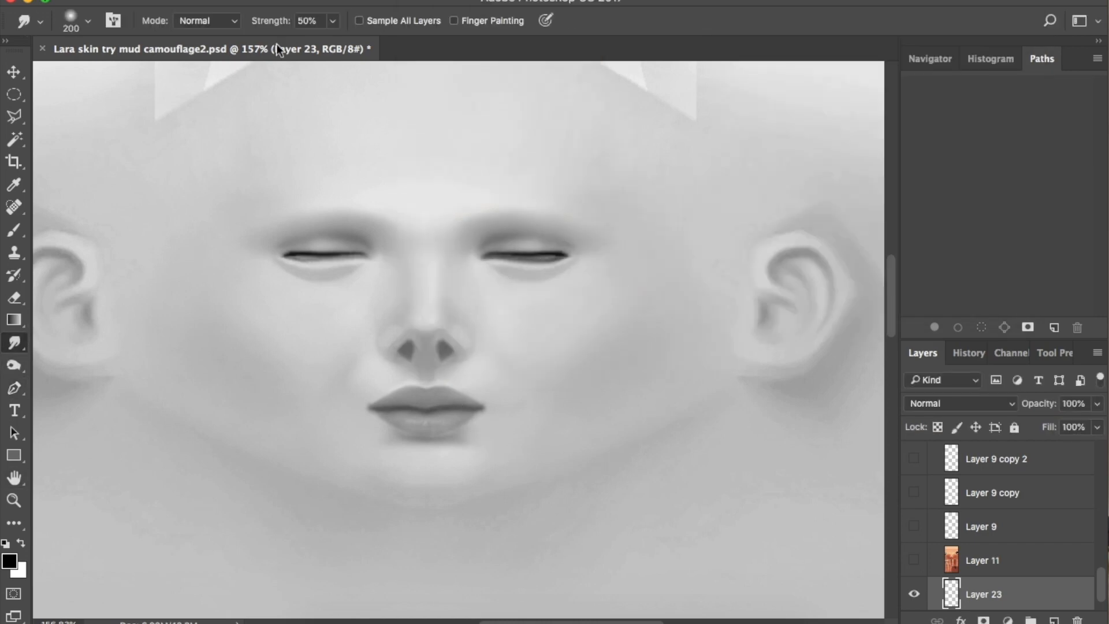
pyautogui.press('[')
pyautogui.press('[')
pyautogui.press('[')
pyautogui.press('[')
pyautogui.press('[')
pyautogui.press('[')
pyautogui.press('[')
pyautogui.press('[')
pyautogui.press('[')
pyautogui.press('[')
pyautogui.press('[')
pyautogui.press('[')
pyautogui.press('[')
pyautogui.press('[')
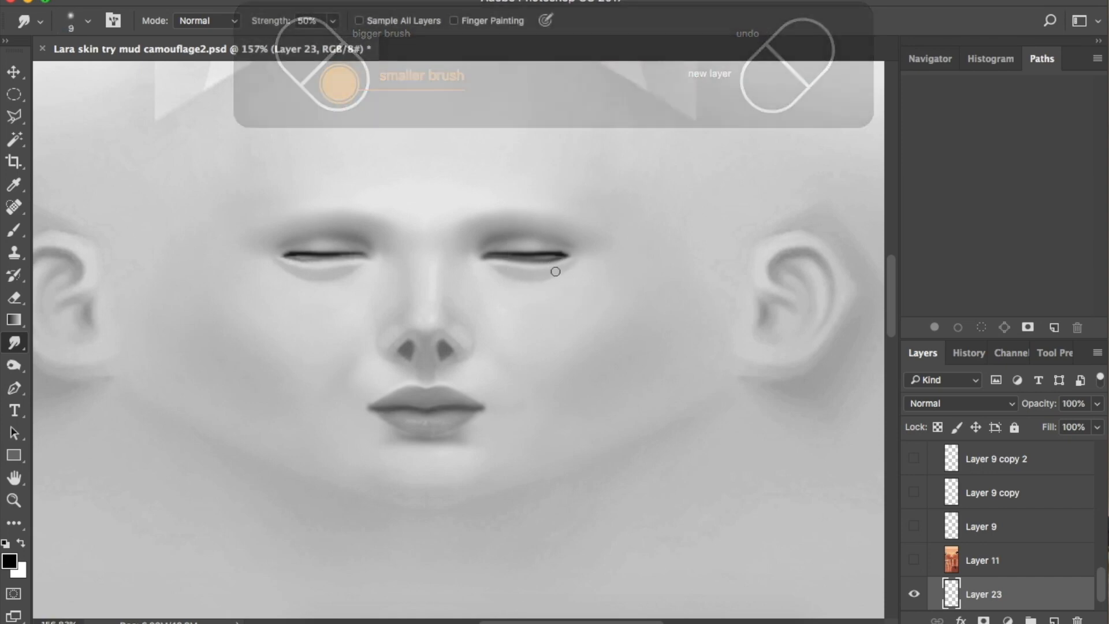
# Duplicate the eyeline layer, flip it horizontally and shift it onto the left eye
pyautogui.press('super+j')
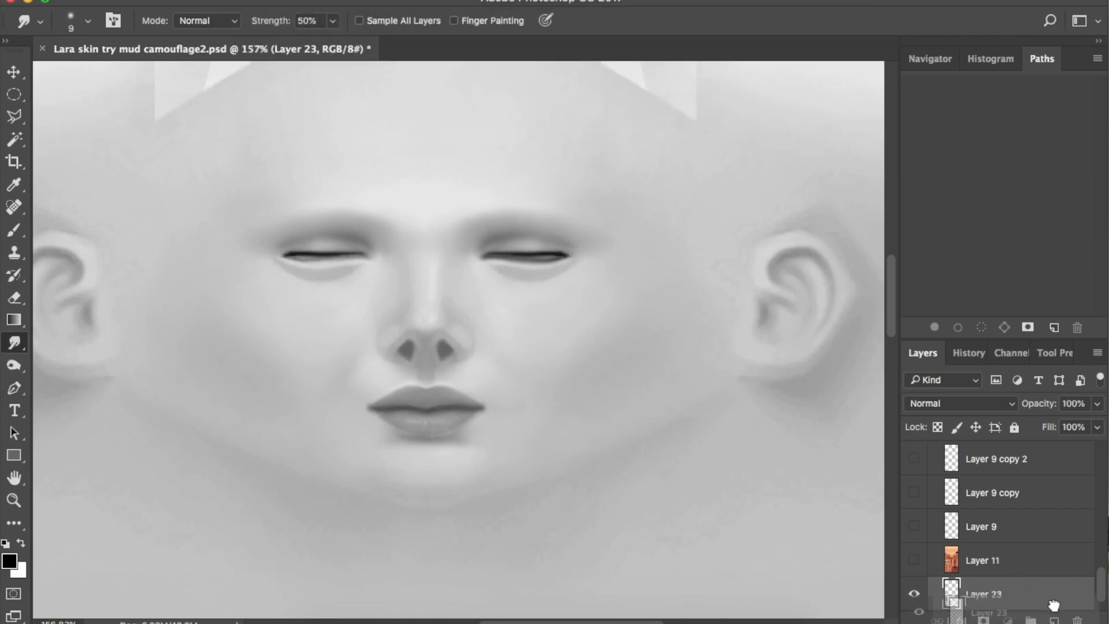
pyautogui.click(191, 0)
pyautogui.moveTo(346, 362)
pyautogui.click(436, 559)
pyautogui.click(15, 73)
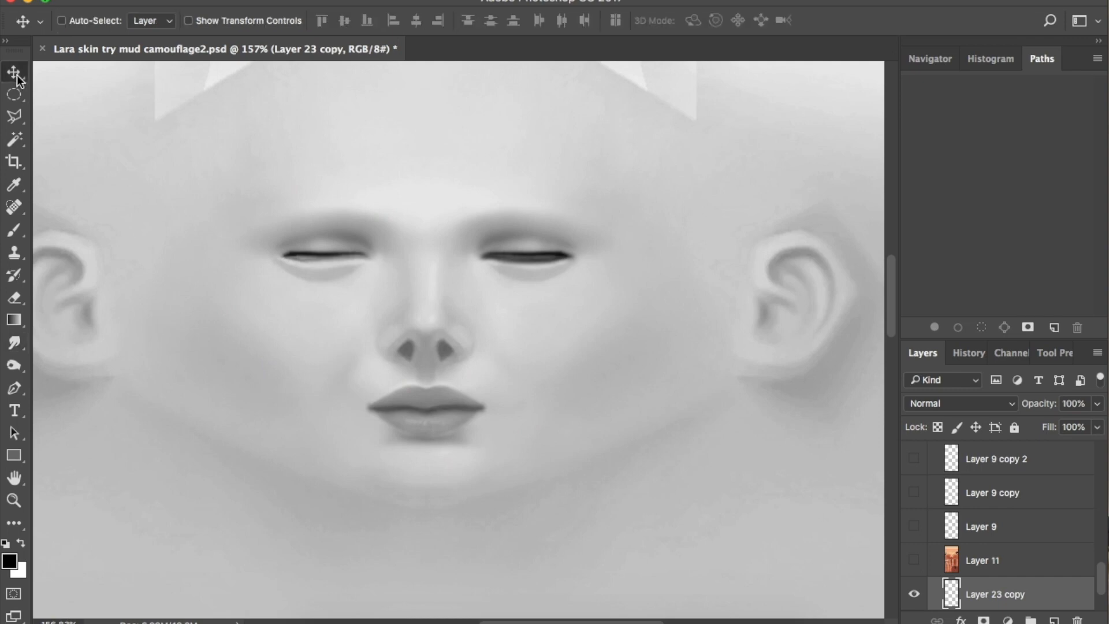
pyautogui.hotkey('shift', 'Left')
pyautogui.hotkey('shift', 'Left')
pyautogui.hotkey('shift', 'Left')
pyautogui.hotkey('shift', 'Left')
pyautogui.hotkey('shift', 'Left')
pyautogui.hotkey('shift', 'Left')
pyautogui.hotkey('shift', 'Left')
pyautogui.hotkey('shift', 'Left')
pyautogui.hotkey('shift', 'Left')
pyautogui.hotkey('shift', 'Left')
pyautogui.hotkey('shift', 'Left')
pyautogui.hotkey('shift', 'Left')
pyautogui.hotkey('shift', 'Left')
pyautogui.hotkey('shift', 'Left')
pyautogui.hotkey('shift', 'Left')
pyautogui.hotkey('shift', 'Left')
pyautogui.hotkey('shift', 'Left')
pyautogui.hotkey('shift', 'Left')
pyautogui.hotkey('shift', 'Left')
pyautogui.hotkey('shift', 'Left')
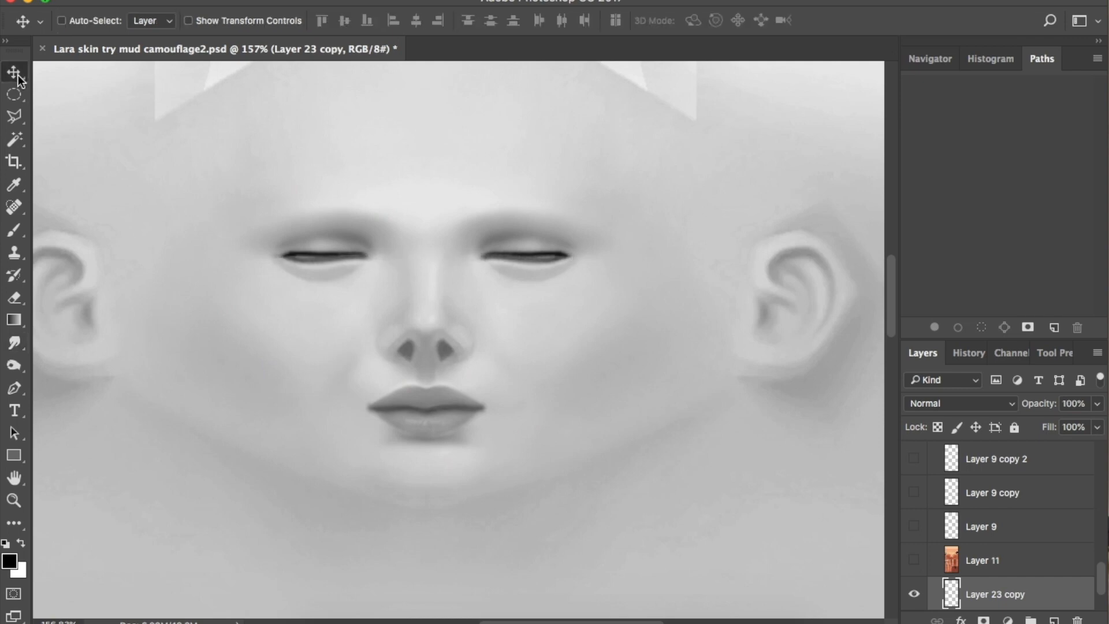
# On a new layer, draw another eyelid path, stroke it with the brush and delete the path
pyautogui.click(16, 389)
pyautogui.click(1056, 619)
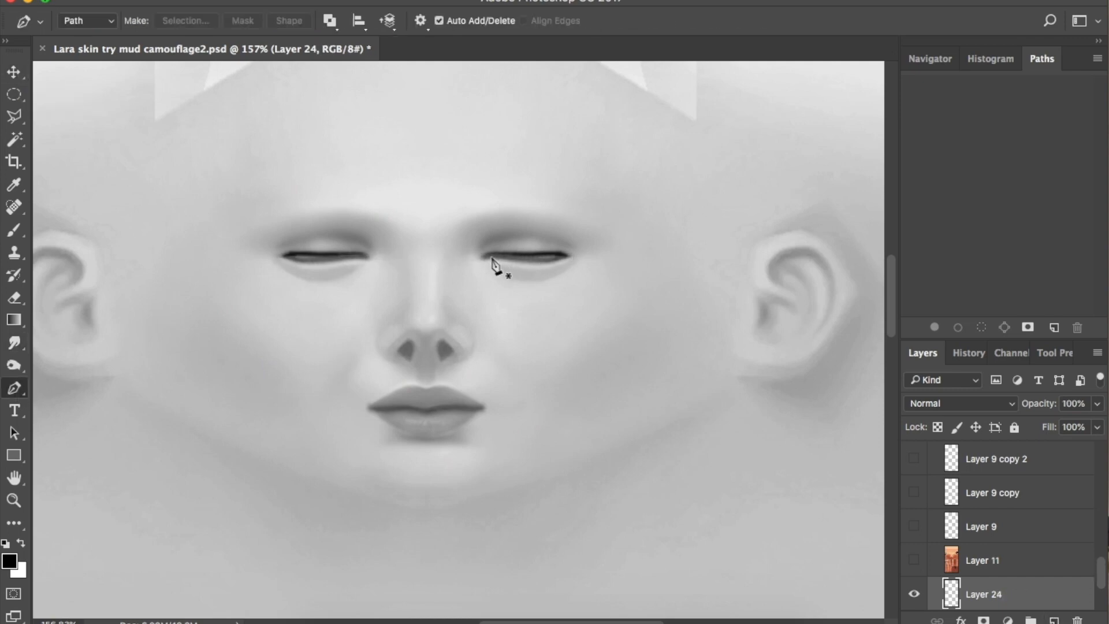
pyautogui.click(483, 257)
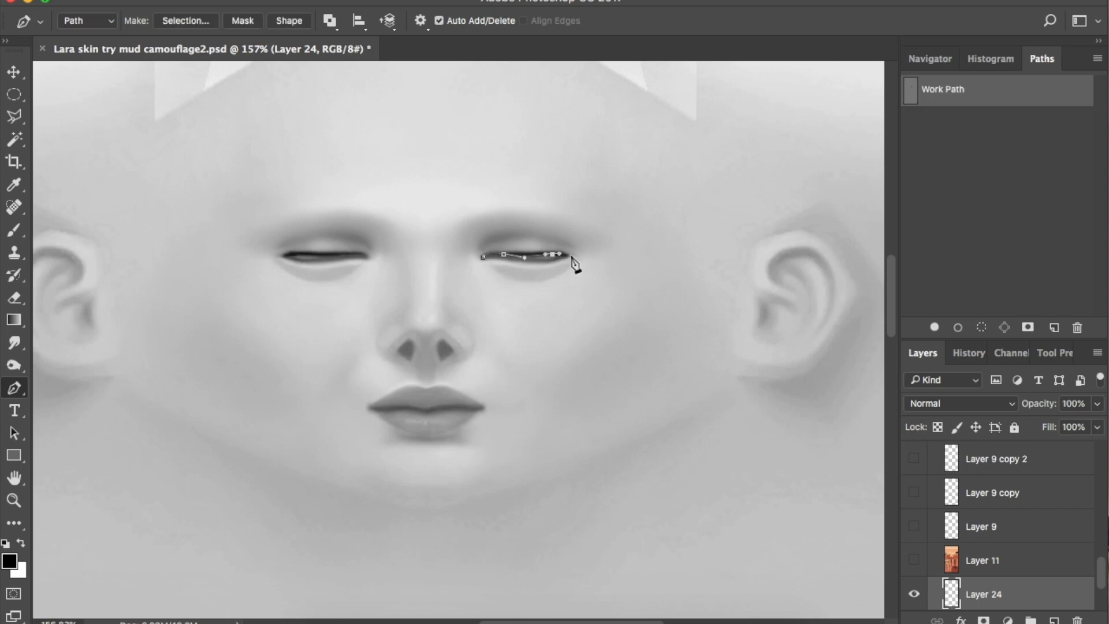
pyautogui.click(16, 231)
pyautogui.click(957, 327)
pyautogui.click(14, 388)
pyautogui.rightClick(497, 289)
pyautogui.click(534, 310)
# Soften the new eyeline with a 1.5 radius Gaussian Blur and smudge it
pyautogui.click(413, 1)
pyautogui.moveTo(472, 179)
pyautogui.click(681, 249)
pyautogui.click(983, 45)
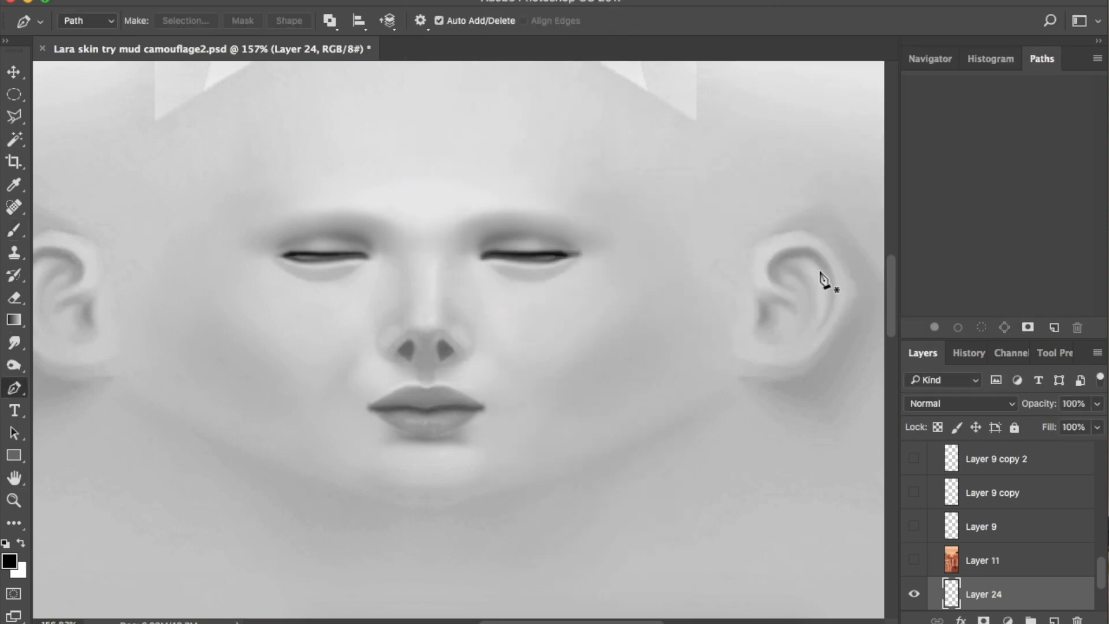
pyautogui.click(14, 343)
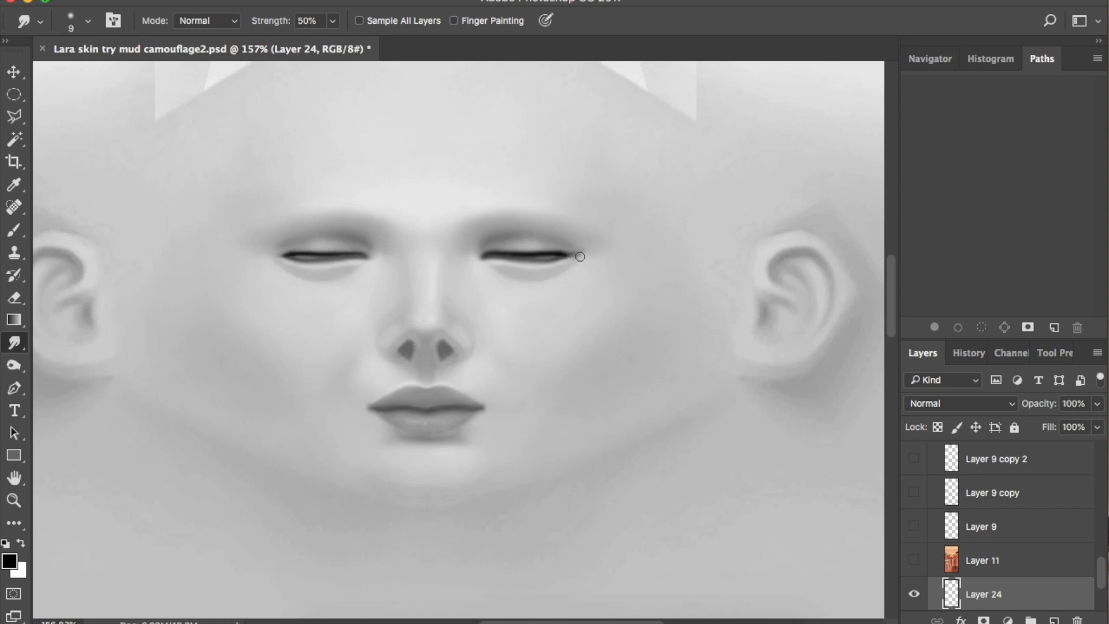
# Copy Layer 24, mirror the copy horizontally and nudge it onto the left eye
pyautogui.moveTo(1044, 586); pyautogui.dragTo(1054, 619)
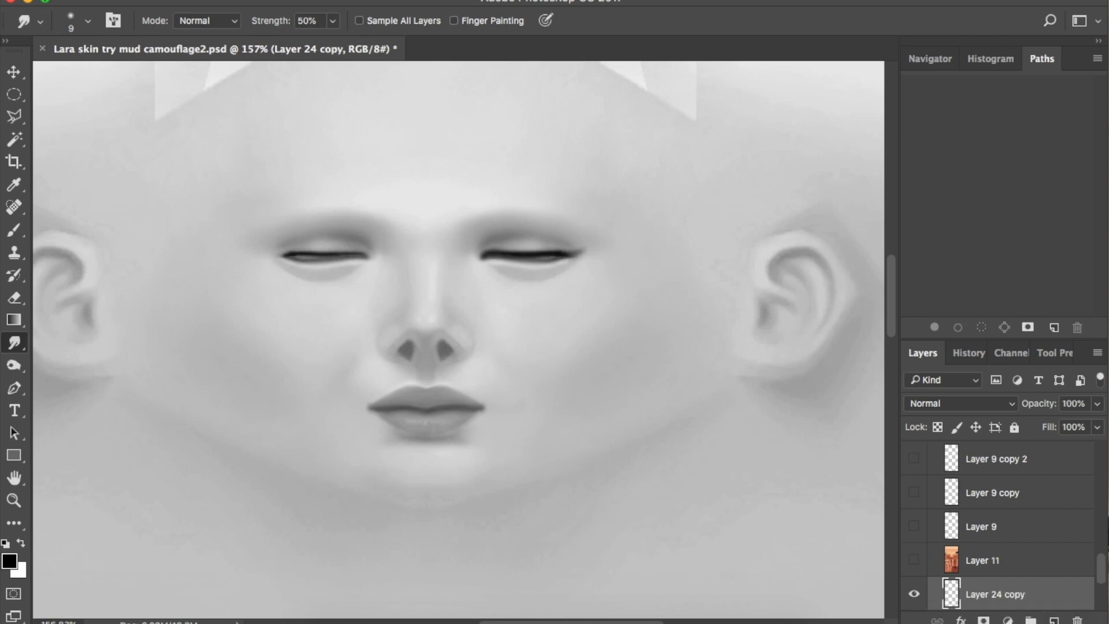
pyautogui.click(191, 1)
pyautogui.moveTo(295, 363)
pyautogui.click(443, 558)
pyautogui.press('v')
pyautogui.hotkey('shift', 'Left')
pyautogui.hotkey('shift', 'Left')
pyautogui.hotkey('shift', 'Left')
pyautogui.hotkey('shift', 'Left')
pyautogui.hotkey('shift', 'Left')
pyautogui.hotkey('shift', 'Left')
pyautogui.hotkey('shift', 'Left')
pyautogui.hotkey('shift', 'Left')
pyautogui.hotkey('shift', 'Left')
pyautogui.hotkey('shift', 'Left')
pyautogui.hotkey('shift', 'Left')
pyautogui.hotkey('shift', 'Left')
pyautogui.hotkey('shift', 'Left')
pyautogui.hotkey('shift', 'Left')
pyautogui.hotkey('shift', 'Left')
pyautogui.hotkey('shift', 'Left')
pyautogui.hotkey('shift', 'Left')
pyautogui.hotkey('shift', 'Left')
pyautogui.hotkey('shift', 'Left')
pyautogui.hotkey('shift', 'Left')
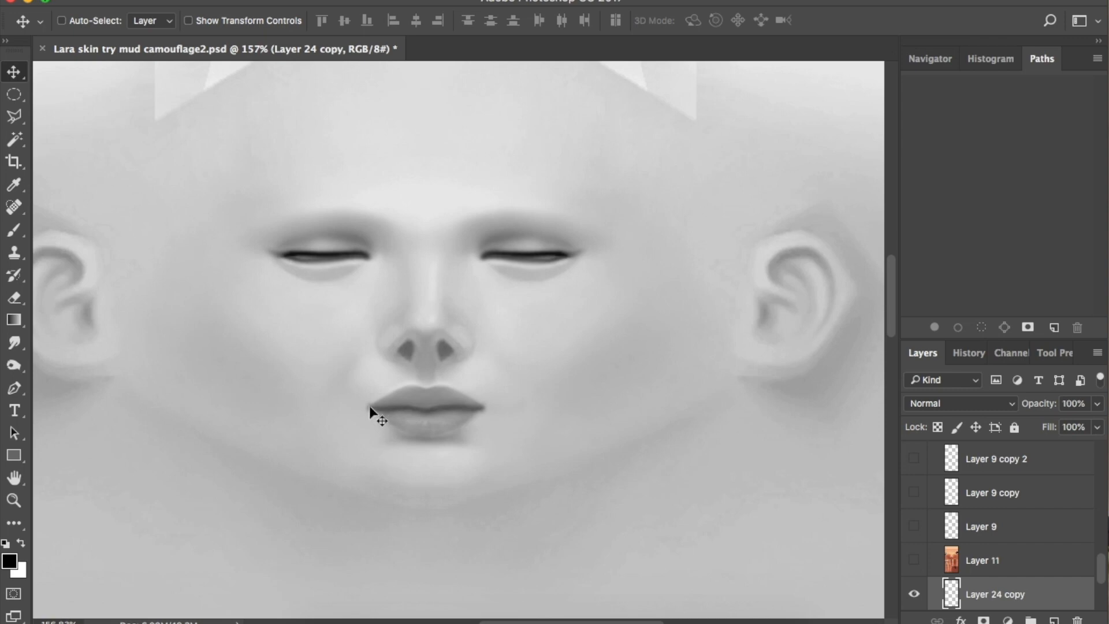
pyautogui.click(14, 385)
pyautogui.scroll(-5, 1000, 494)
# Outline the lips on Layer 6 with a pen path and copy them onto a new layer
pyautogui.click(982, 592)
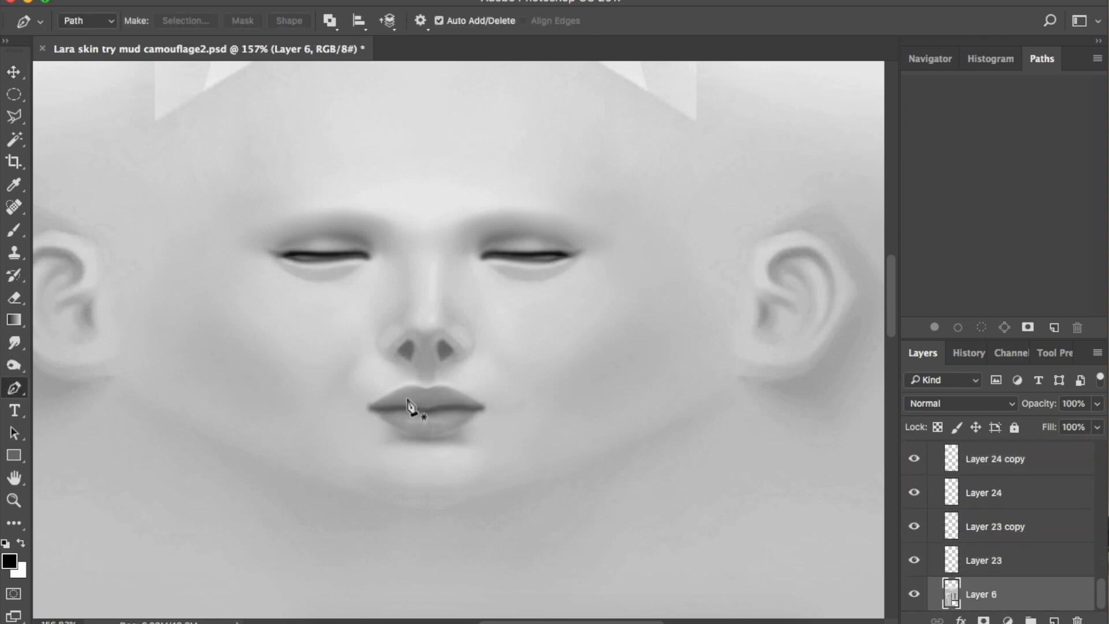
pyautogui.click(370, 408)
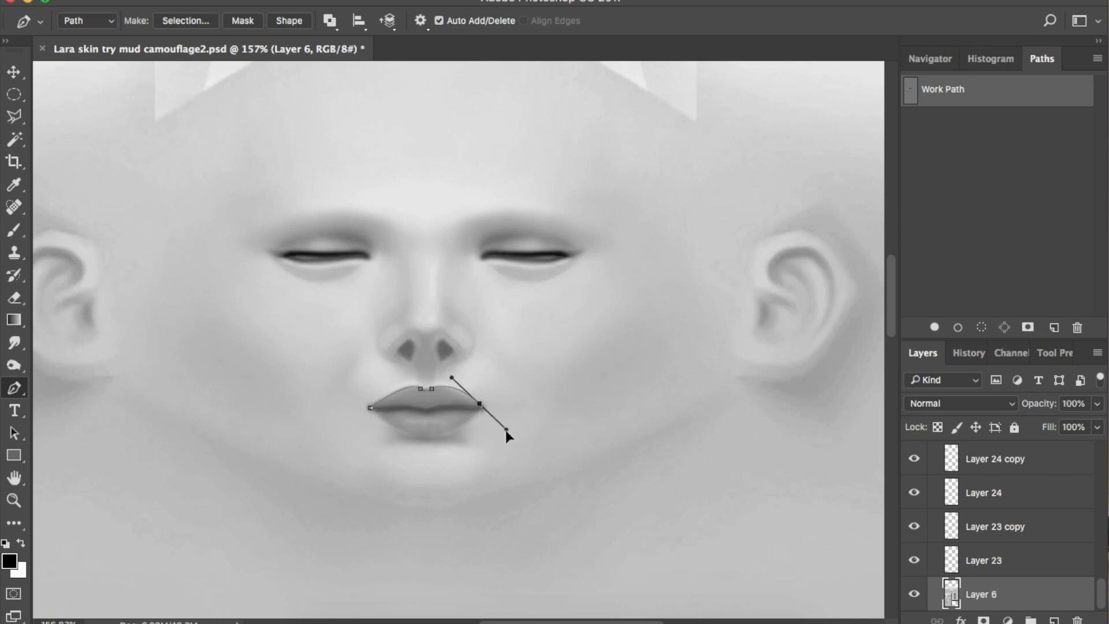
pyautogui.moveTo(518, 437); pyautogui.dragTo(517, 430)
pyautogui.moveTo(396, 431); pyautogui.dragTo(401, 436)
pyautogui.rightClick(443, 420)
pyautogui.click(606, 485)
pyautogui.press('Return')
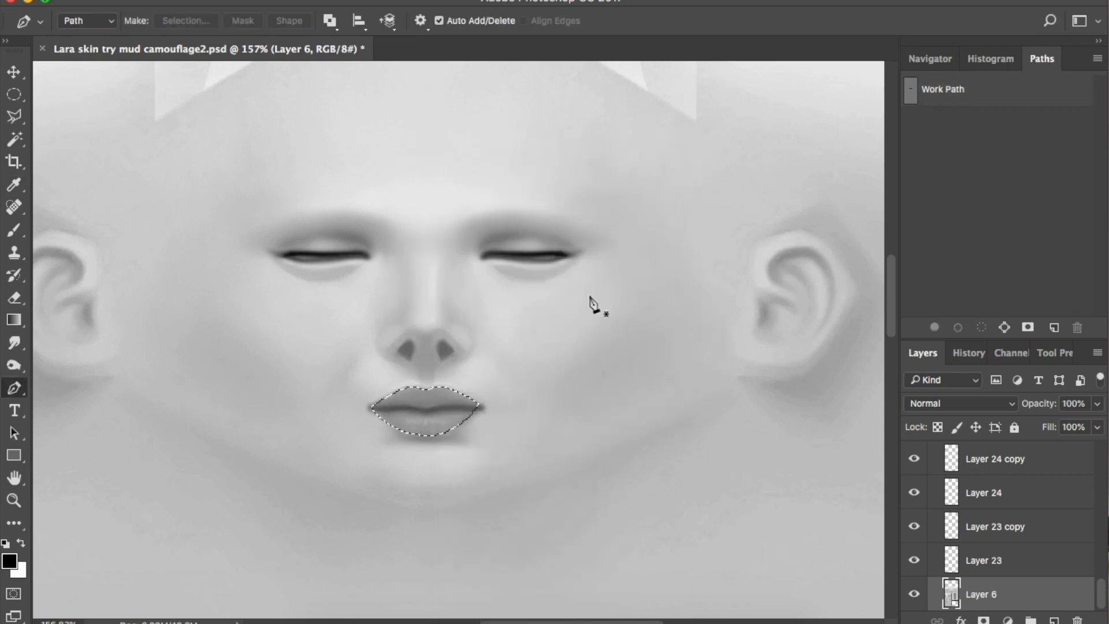
pyautogui.click(14, 116)
pyautogui.rightClick(454, 307)
pyautogui.click(520, 427)
# Push the lips toward red with Color Balance and darken them to brightness -53
pyautogui.click(230, 1)
pyautogui.moveTo(289, 23)
pyautogui.click(460, 133)
pyautogui.moveTo(751, 133); pyautogui.dragTo(804, 139)
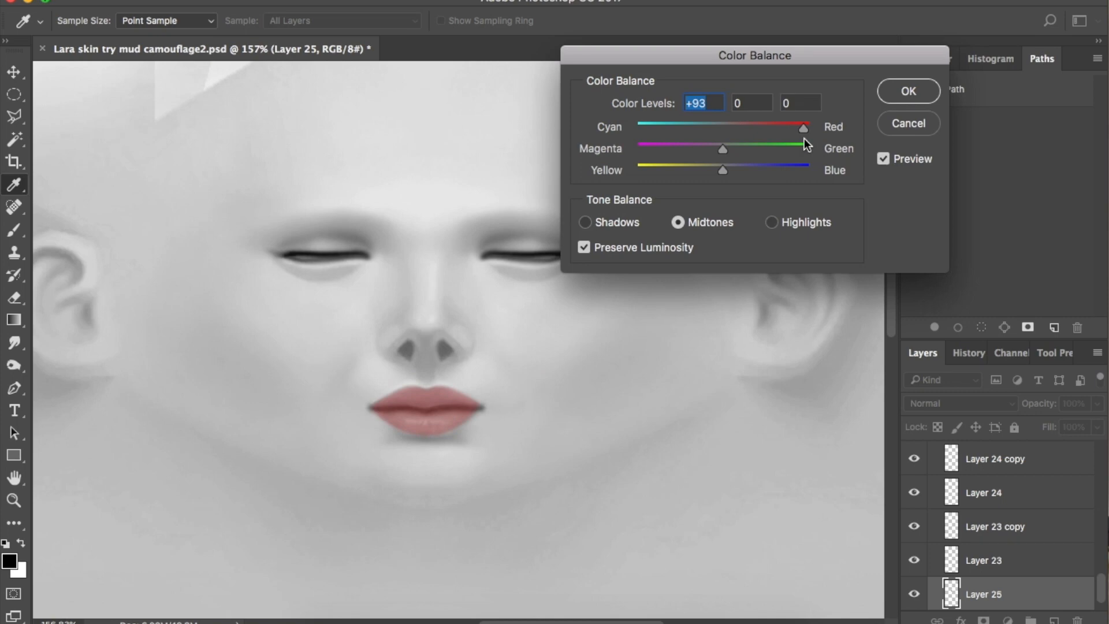
pyautogui.click(909, 91)
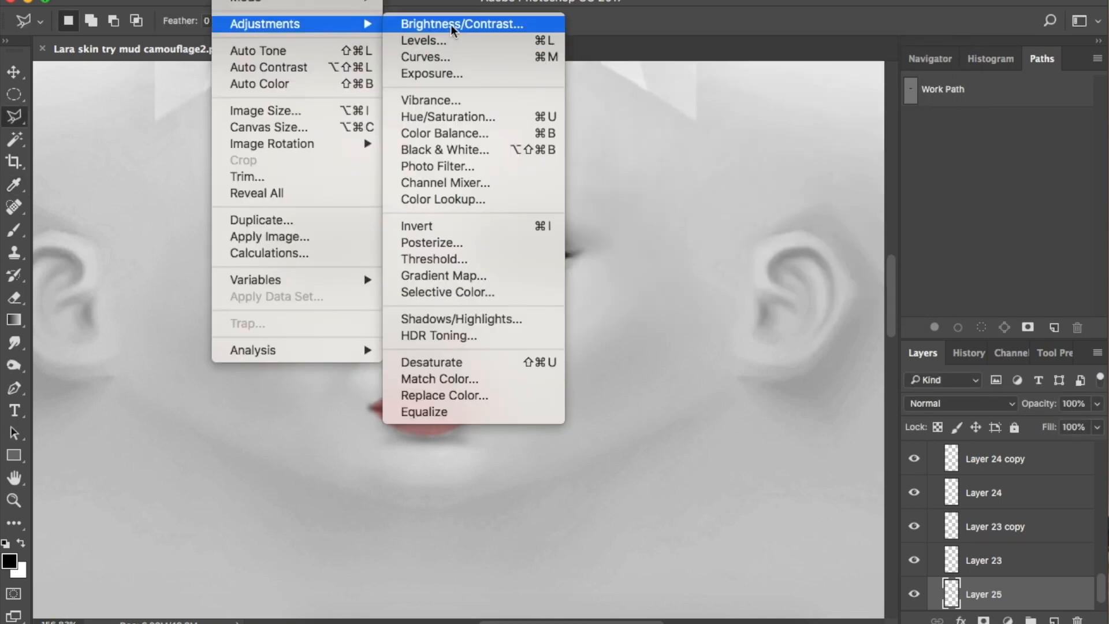
pyautogui.click(453, 26)
pyautogui.moveTo(698, 50); pyautogui.dragTo(667, 54)
pyautogui.click(698, 92)
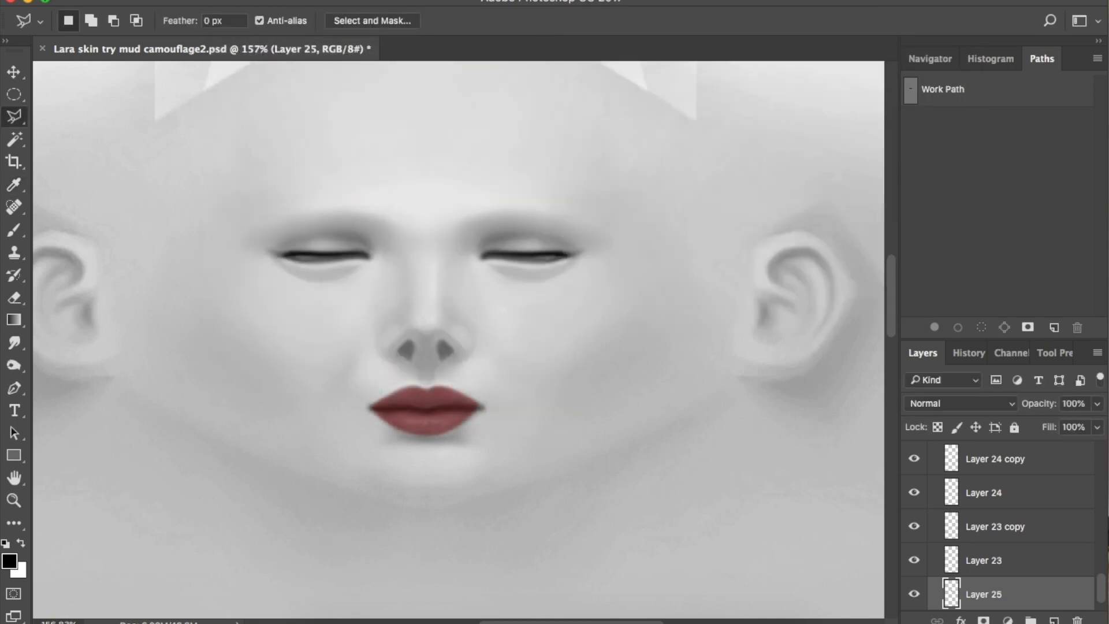
# Refine the lips' Color Balance to +42 red with a slight shift toward yellow
pyautogui.click(243, 1)
pyautogui.moveTo(301, 24)
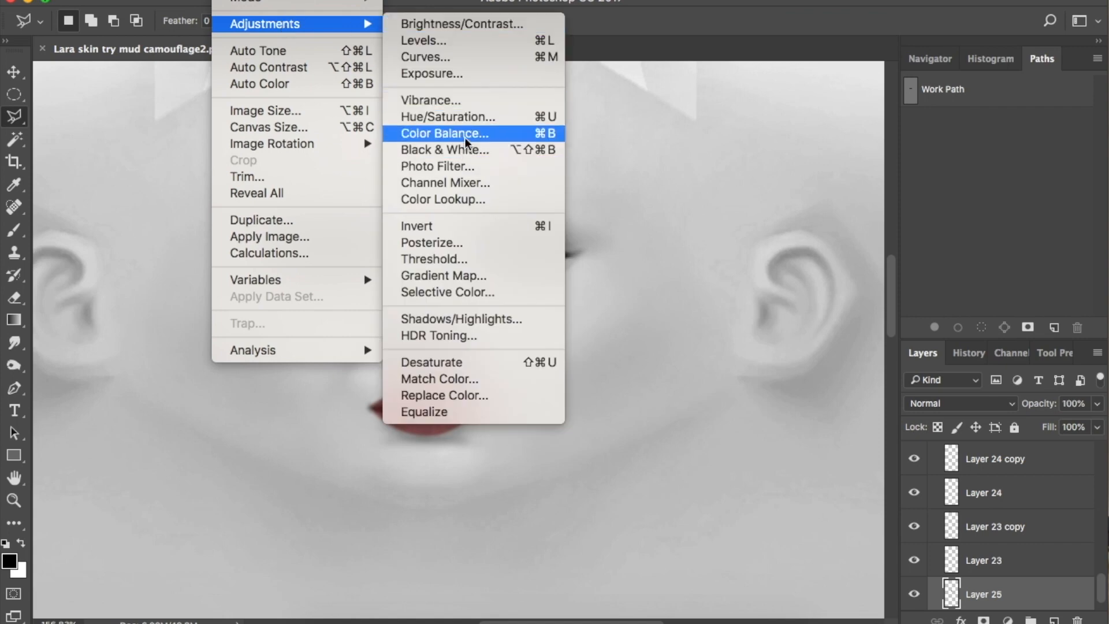
pyautogui.click(445, 133)
pyautogui.moveTo(756, 132); pyautogui.dragTo(759, 131)
pyautogui.moveTo(720, 171)
pyautogui.mouseDown()
pyautogui.moveTo(706, 175)
pyautogui.moveTo(715, 152)
pyautogui.mouseUp()
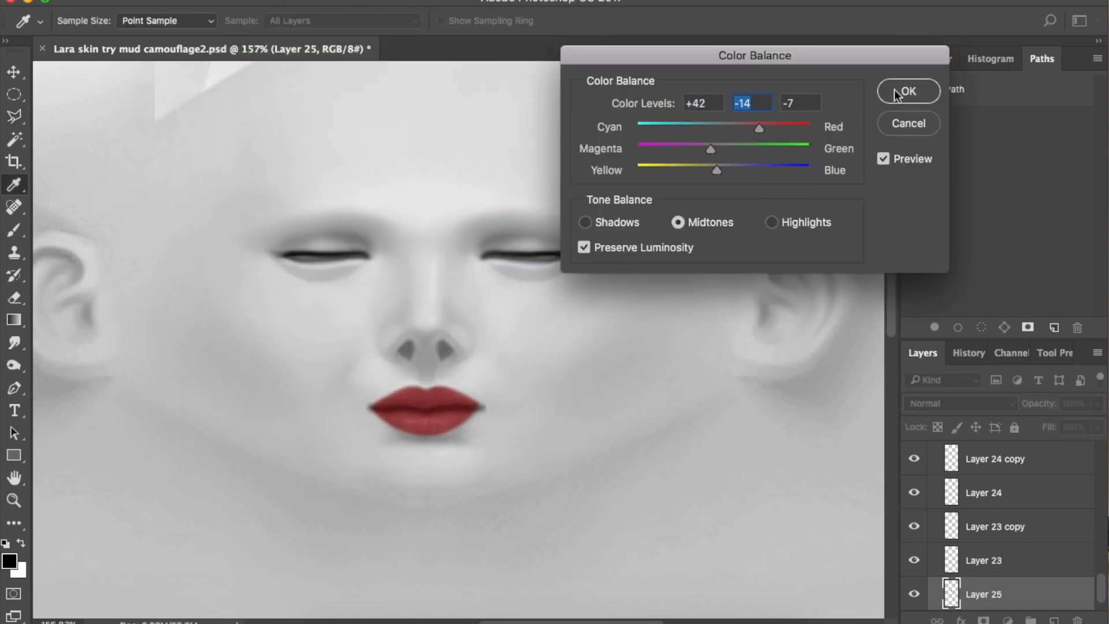
pyautogui.click(892, 96)
# Stack Layer 25 above the skin layer and toggle layer visibility to compare
pyautogui.scroll(-1, 1049, 524)
pyautogui.moveTo(1010, 571); pyautogui.dragTo(1011, 498)
pyautogui.scroll(2, 1010, 500)
pyautogui.moveTo(999, 549); pyautogui.dragTo(982, 473)
pyautogui.click(913, 512)
pyautogui.click(913, 477)
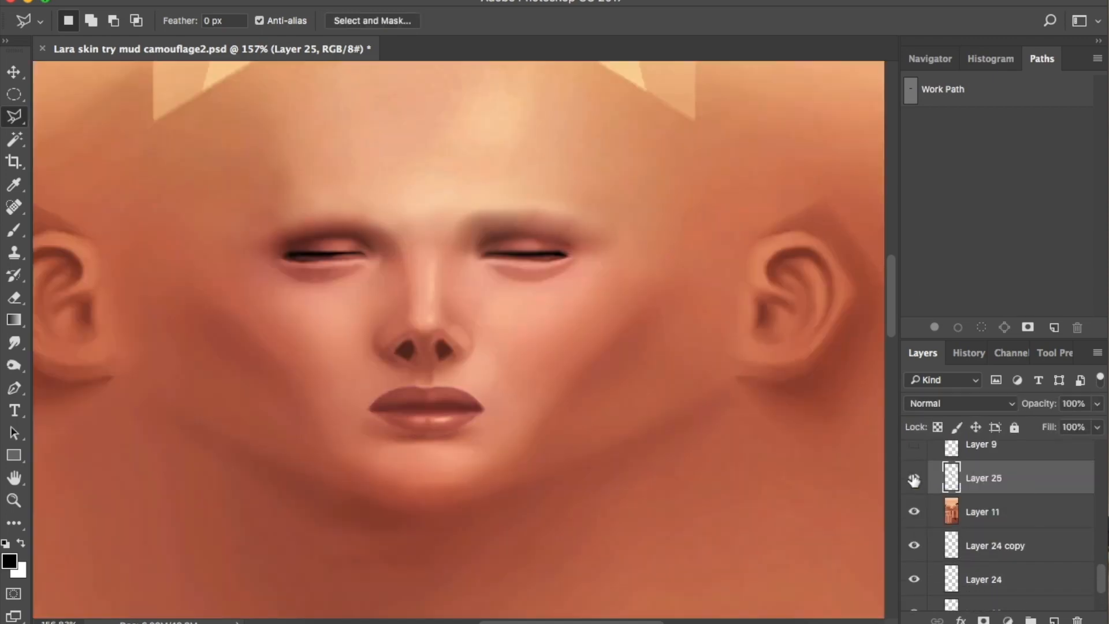
# Paint soft pink blush across both cheeks on a new layer with a large brush
pyautogui.click(913, 513)
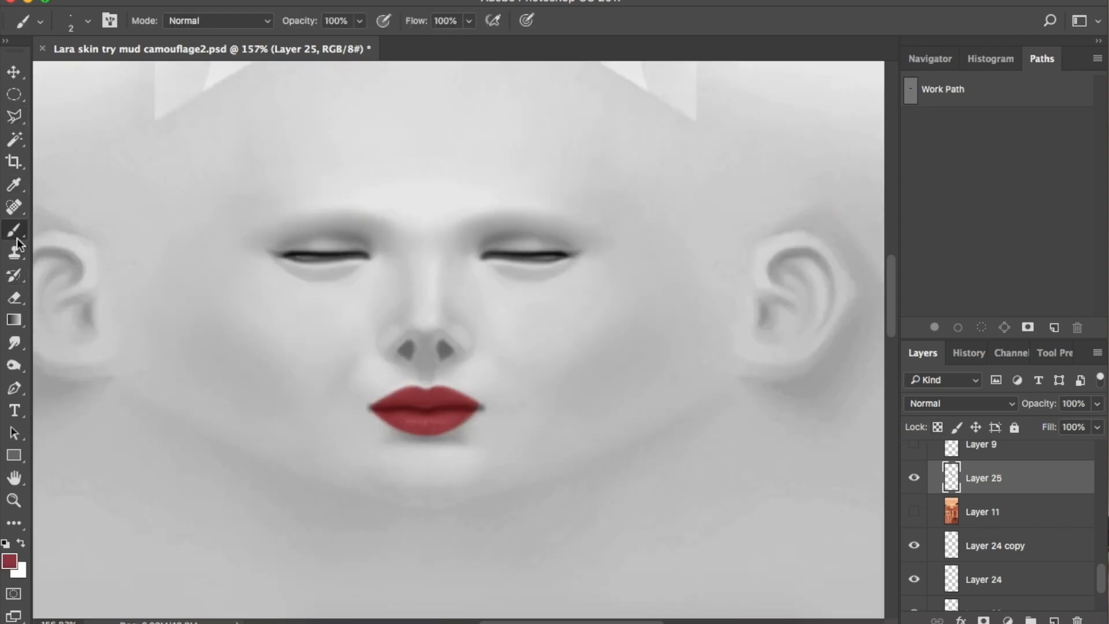
pyautogui.press(']')
pyautogui.press(']')
pyautogui.press(']')
pyautogui.press(']')
pyautogui.press(']')
pyautogui.press(']')
pyautogui.press(']')
pyautogui.hotkey('ctrl', 'shift', 'alt', 'n')
pyautogui.moveTo(528, 334)
pyautogui.mouseDown()
pyautogui.moveTo(551, 333)
pyautogui.moveTo(520, 324)
pyautogui.moveTo(587, 346)
pyautogui.mouseUp()
pyautogui.press('[')
pyautogui.press('[')
pyautogui.press(']')
pyautogui.press(']')
pyautogui.press(']')
pyautogui.press(']')
pyautogui.moveTo(284, 346)
pyautogui.mouseDown()
pyautogui.moveTo(212, 317)
pyautogui.moveTo(248, 324)
pyautogui.mouseUp()
pyautogui.moveTo(604, 302); pyautogui.dragTo(641, 312)
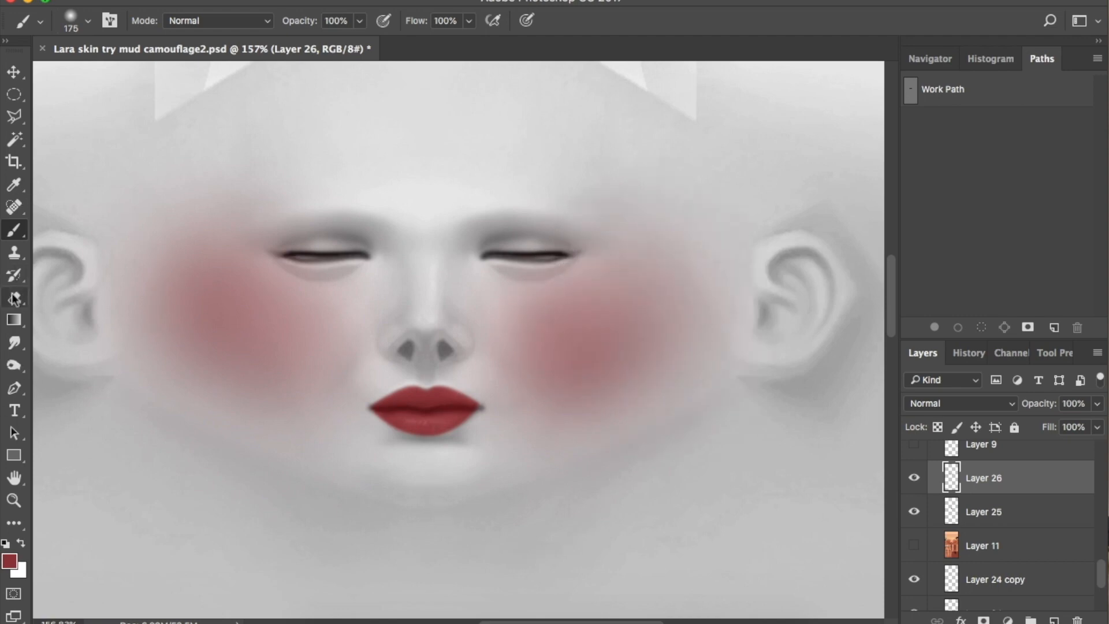
# Erase excess blush, compare with the skin layer, and delete the right-cheek blush
pyautogui.click(15, 298)
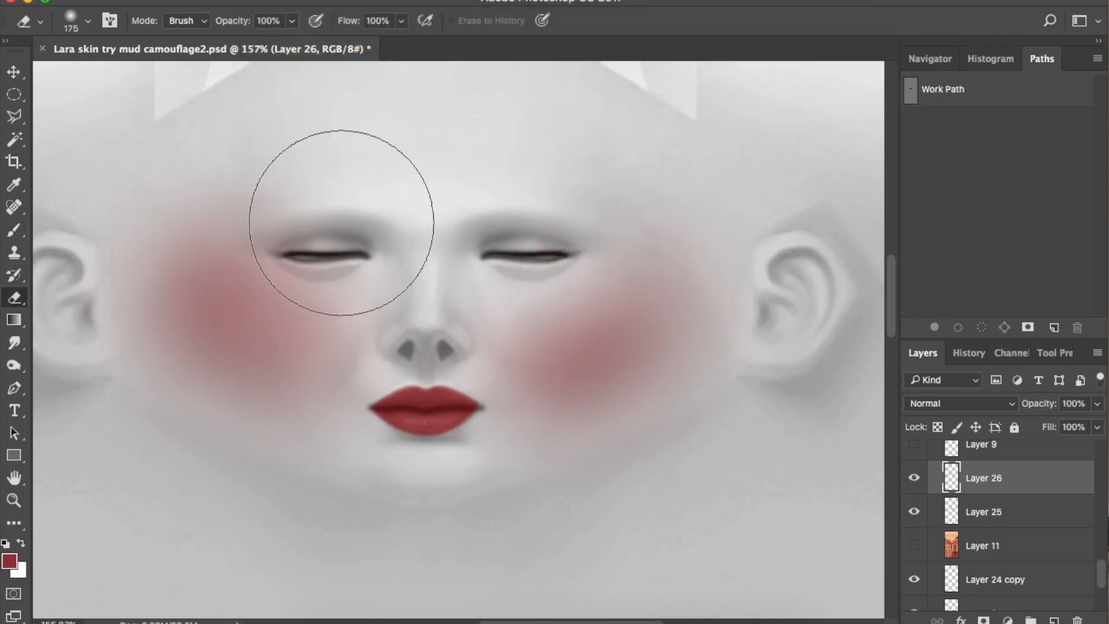
pyautogui.moveTo(341, 222); pyautogui.dragTo(366, 149)
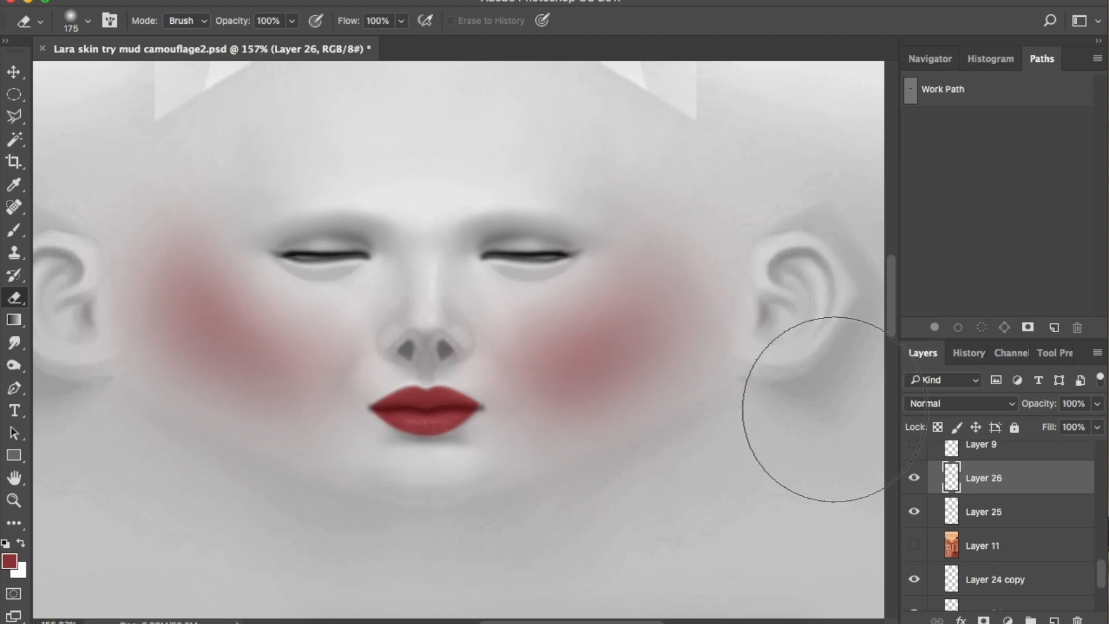
pyautogui.click(924, 545)
pyautogui.click(913, 479)
pyautogui.click(913, 479)
pyautogui.click(913, 479)
pyautogui.click(913, 480)
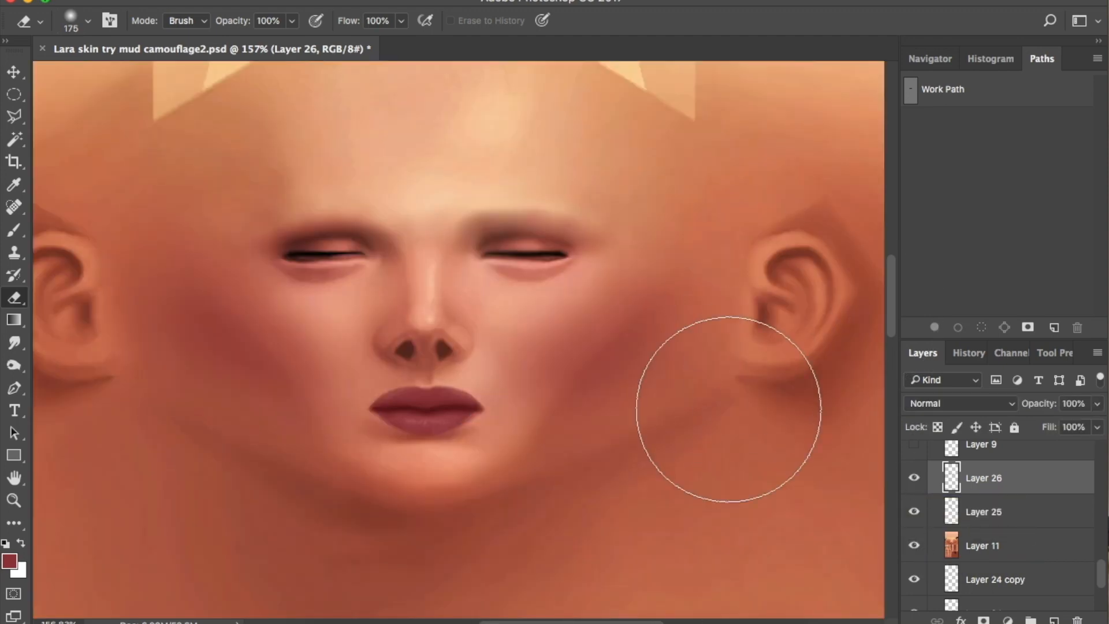
pyautogui.click(914, 545)
pyautogui.click(914, 546)
pyautogui.click(914, 546)
pyautogui.moveTo(812, 527); pyautogui.dragTo(821, 524)
pyautogui.press('Delete')
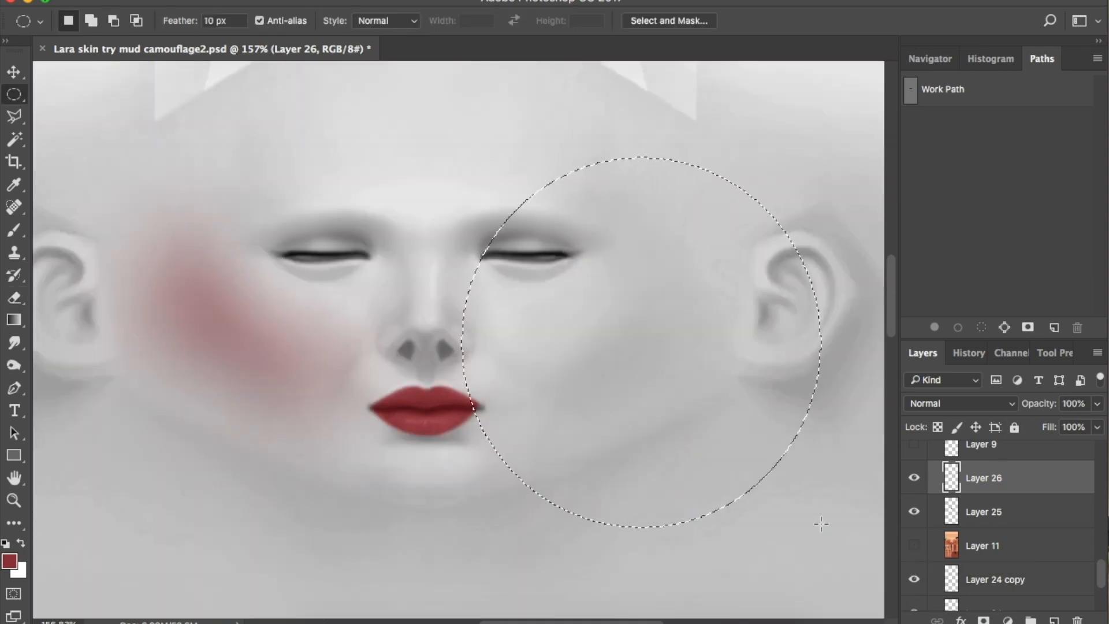
# Duplicate the blush layer and flip the copy horizontally onto the right cheek
pyautogui.moveTo(1031, 488); pyautogui.dragTo(1055, 620)
pyautogui.click(185, 1)
pyautogui.moveTo(297, 363)
pyautogui.click(432, 558)
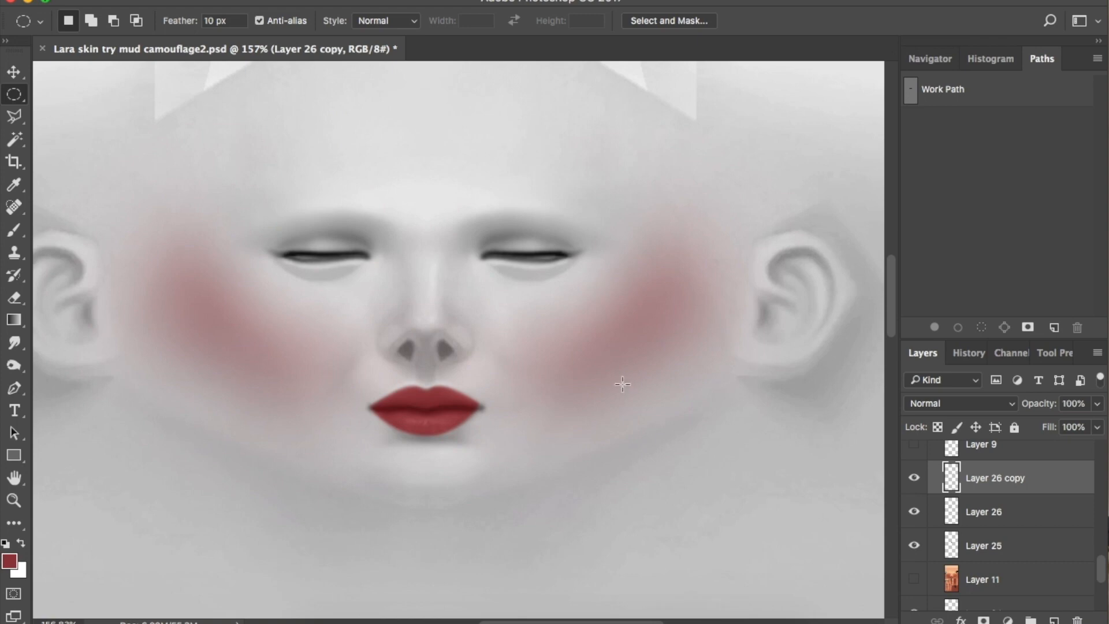
pyautogui.click(914, 579)
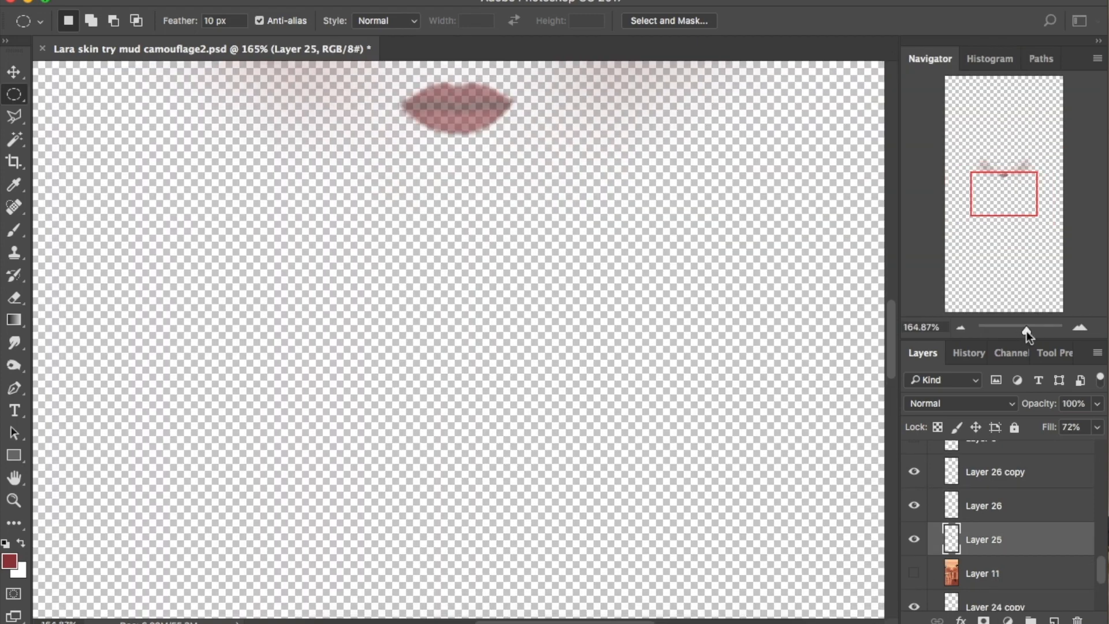
pyautogui.moveTo(1028, 330); pyautogui.dragTo(1016, 331)
# Save the texture as a PNG named 'face paint Lara.png' on the Desktop
pyautogui.click(152, 2)
pyautogui.click(167, 141)
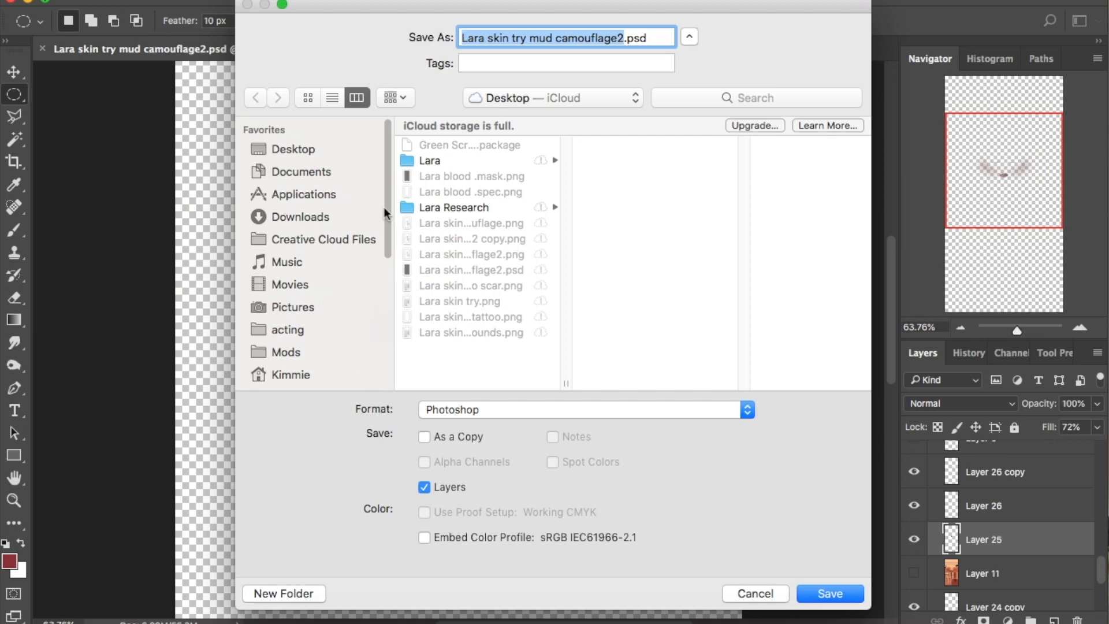
pyautogui.click(747, 409)
pyautogui.scroll(-3, 450, 470)
pyautogui.click(451, 470)
pyautogui.write('face paint Lara.png')
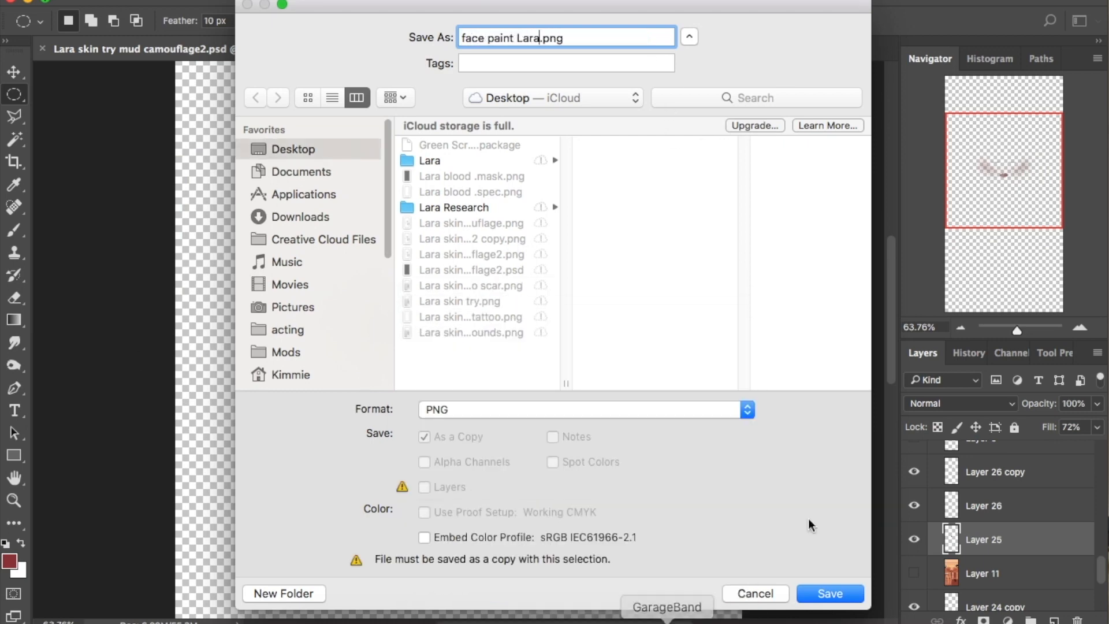
pyautogui.press('Return')
pyautogui.press('Return')
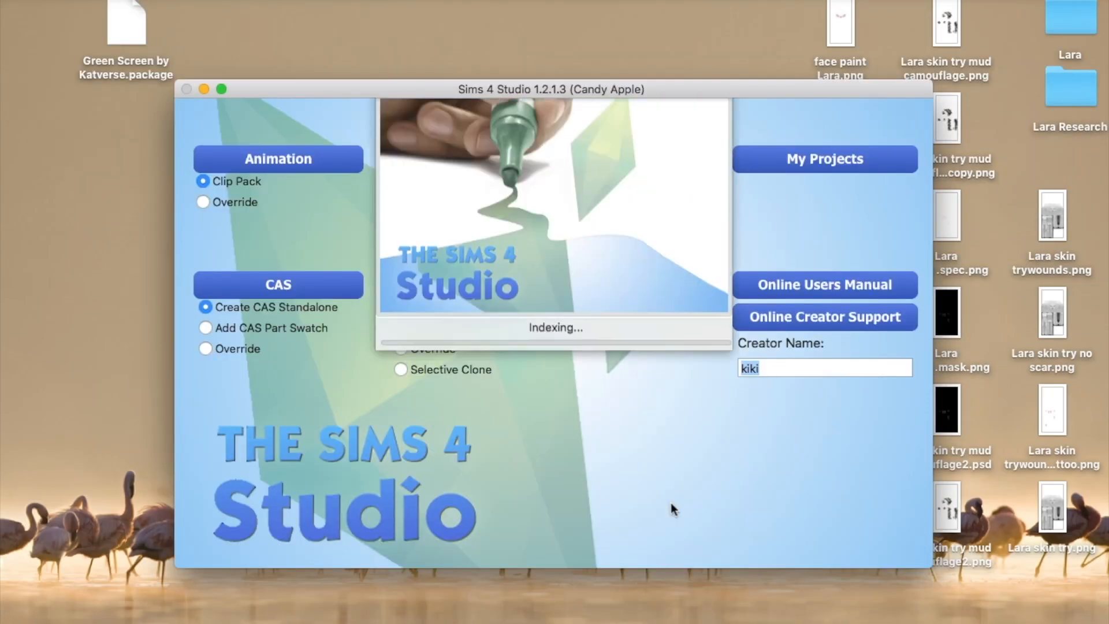
# Create a new Adult Face Paint CAS item and save it as the Lara facepaint package
pyautogui.click(312, 286)
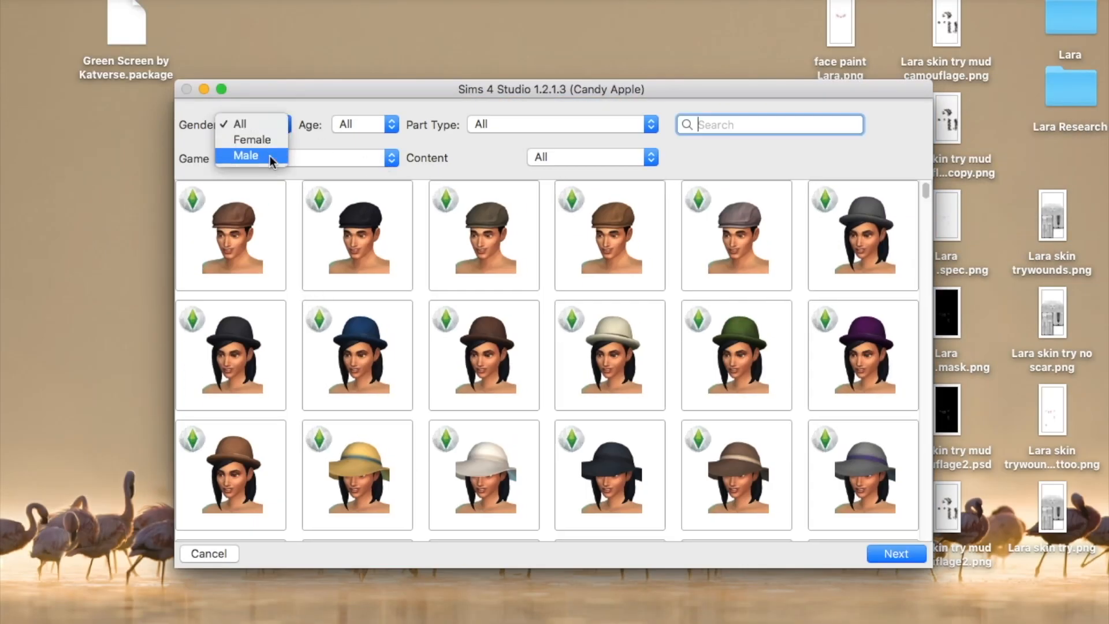
pyautogui.click(383, 123)
pyautogui.click(392, 125)
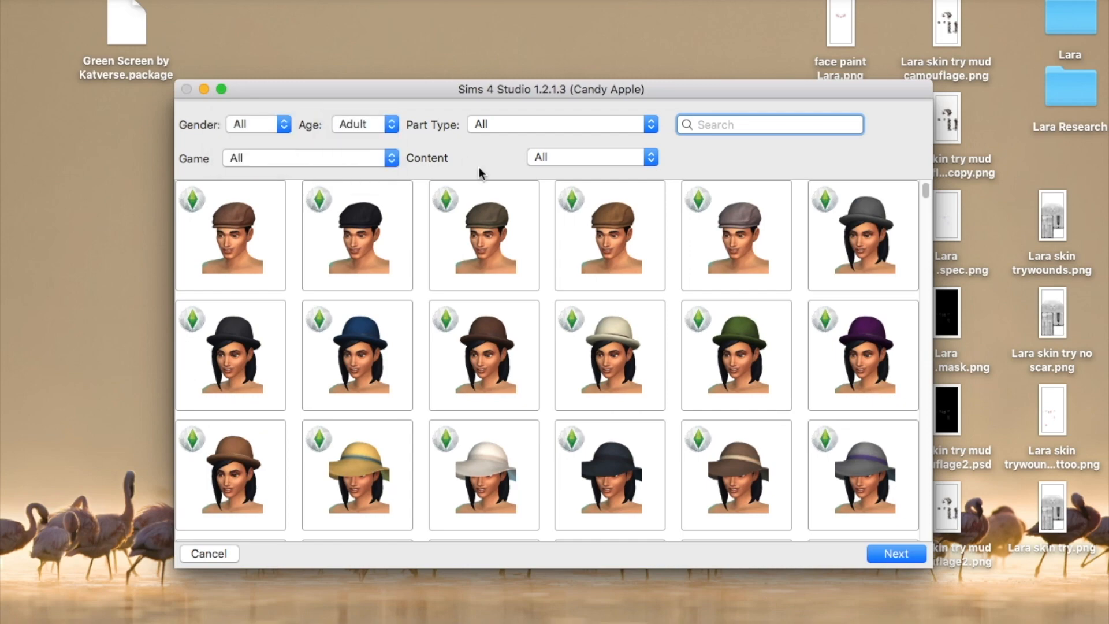
pyautogui.click(567, 126)
pyautogui.click(550, 375)
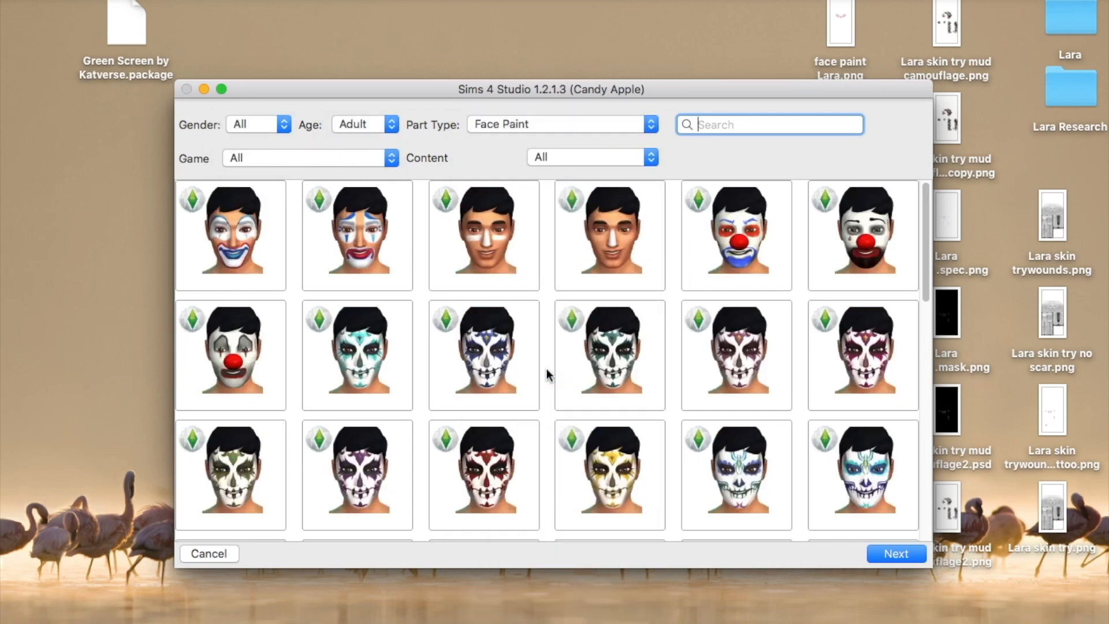
pyautogui.click(493, 265)
pyautogui.click(891, 552)
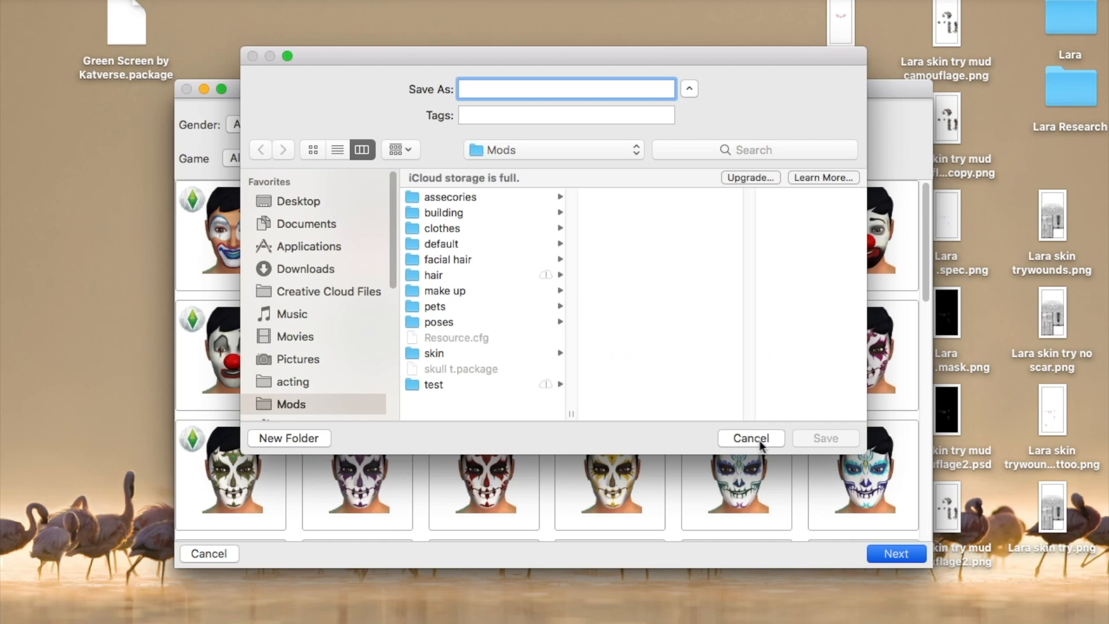
pyautogui.click(298, 201)
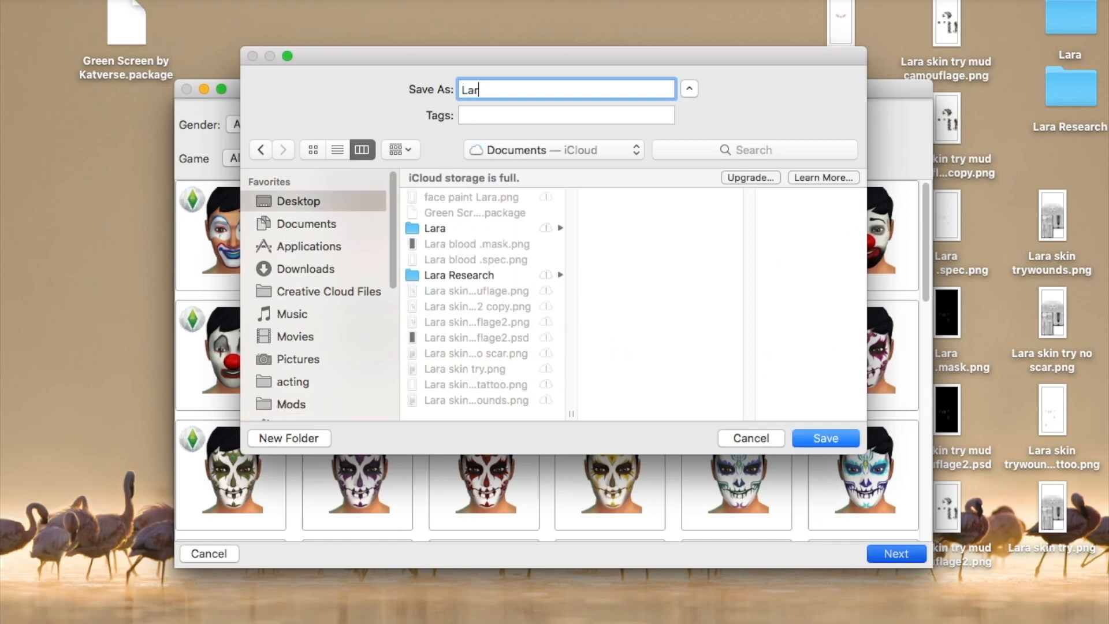
pyautogui.click(847, 442)
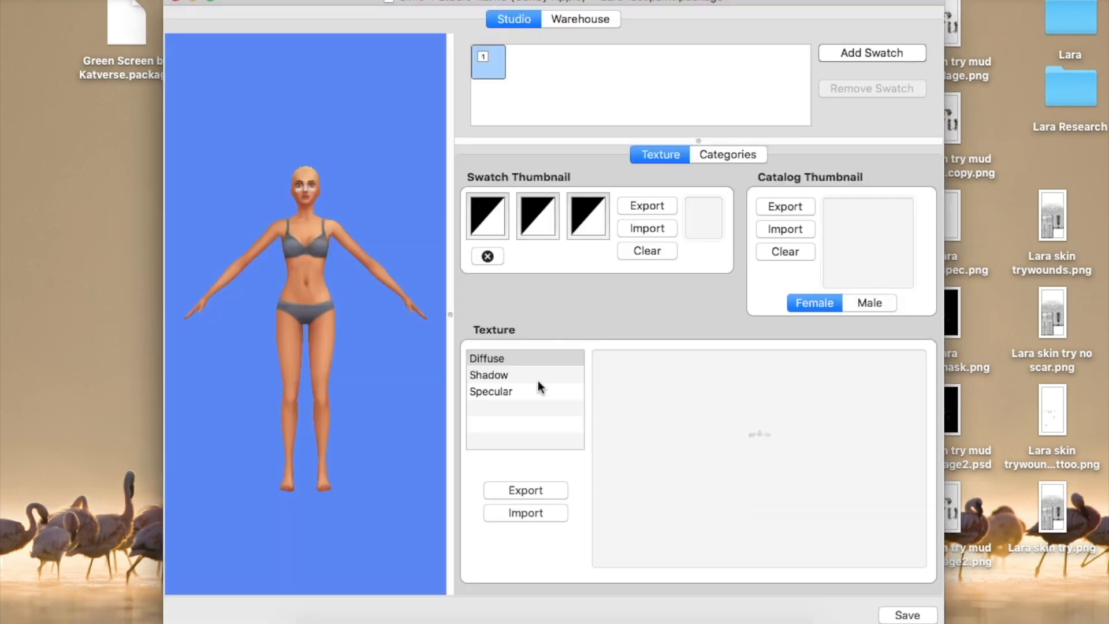
# Import face paint Lara.png from the Desktop as the Diffuse texture and inspect the model
pyautogui.click(487, 359)
pyautogui.scroll(10, 295, 200)
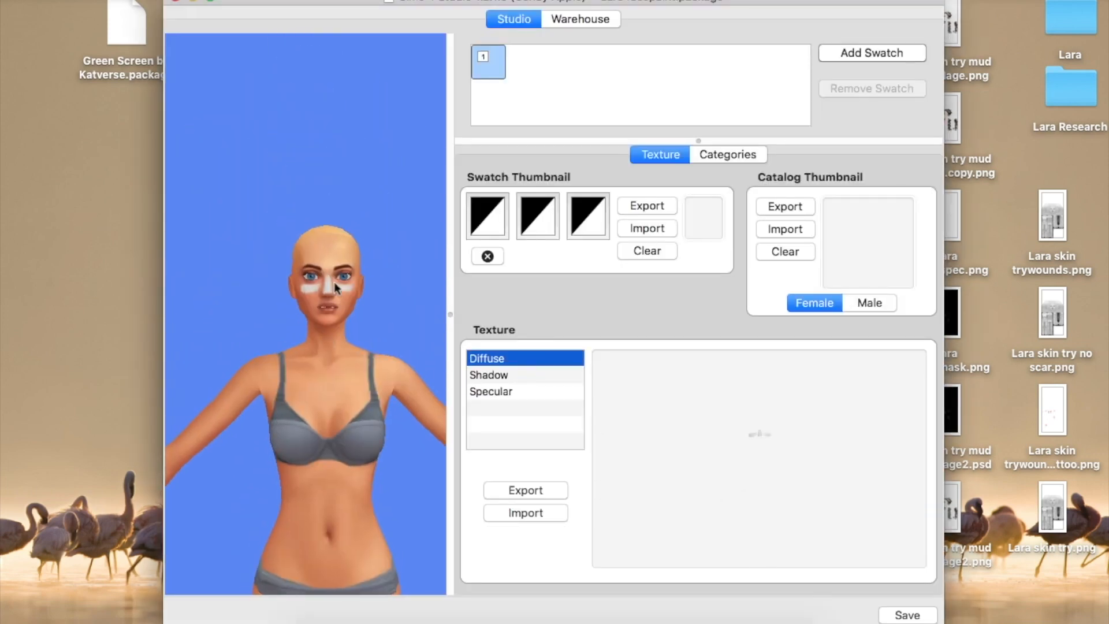
pyautogui.scroll(-5, 359, 306)
pyautogui.click(525, 513)
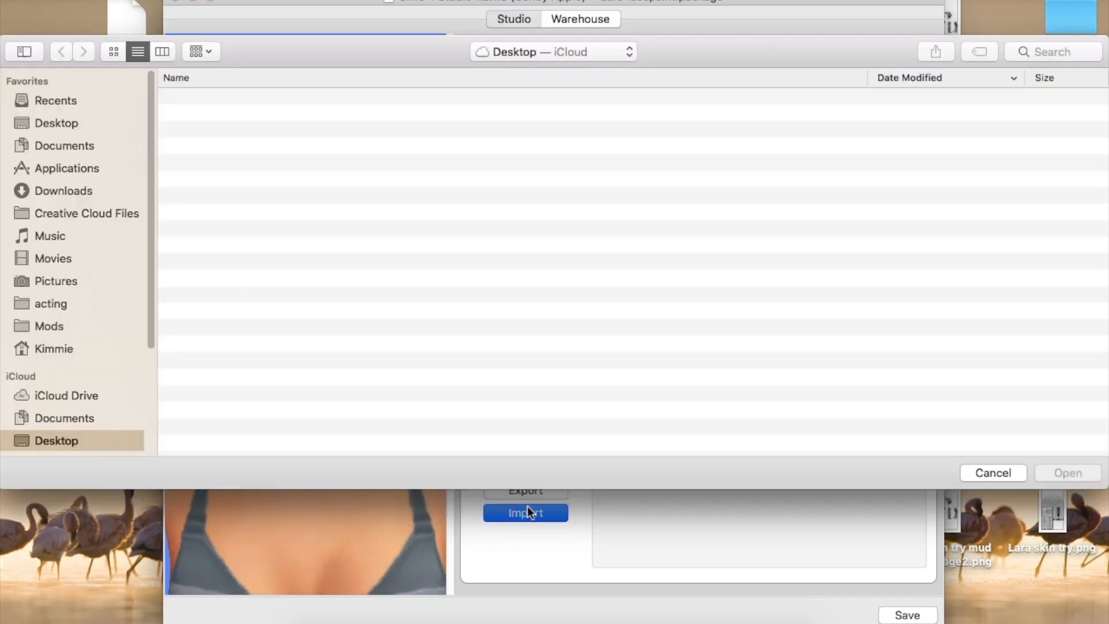
pyautogui.click(61, 124)
pyautogui.click(183, 134)
pyautogui.click(1078, 480)
pyautogui.moveTo(416, 422); pyautogui.dragTo(383, 407)
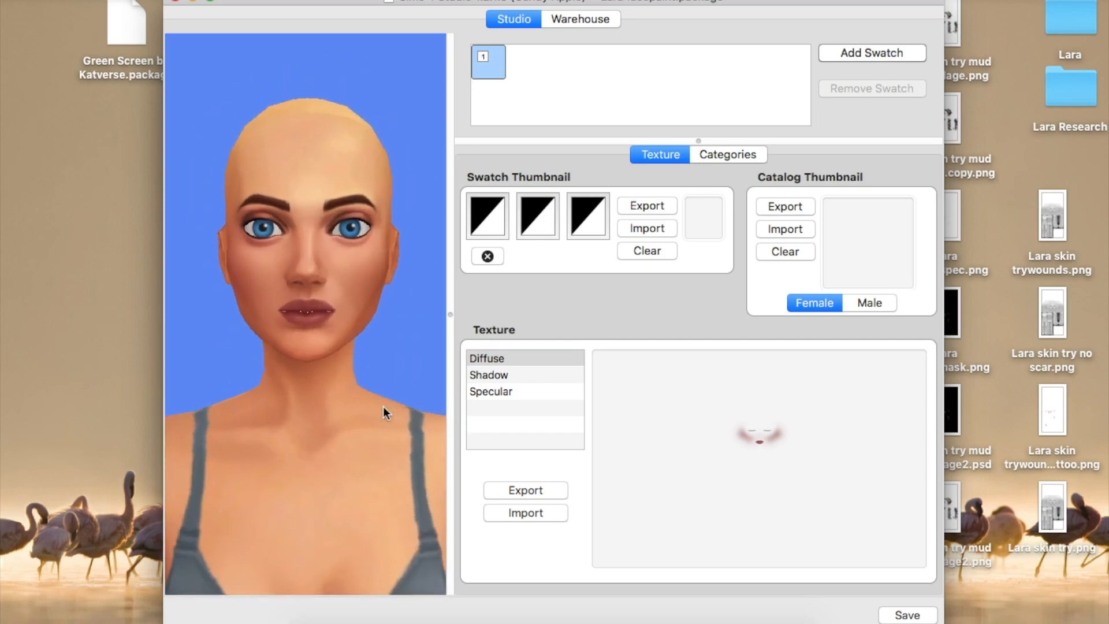
# Merge Layer 26 and Layer 26 copy into one blush layer at 85% fill
pyautogui.click(570, 611)
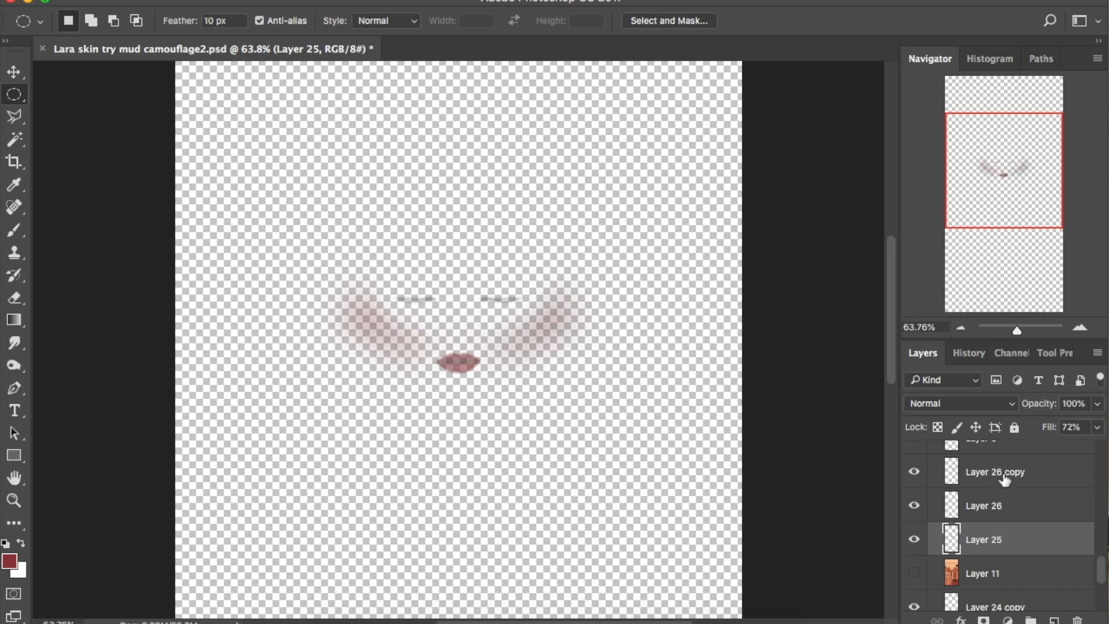
pyautogui.click(1005, 479)
pyautogui.keyDown('shift'); pyautogui.click(982, 506); pyautogui.keyUp('shift')
pyautogui.rightClick(996, 502)
pyautogui.click(785, 559)
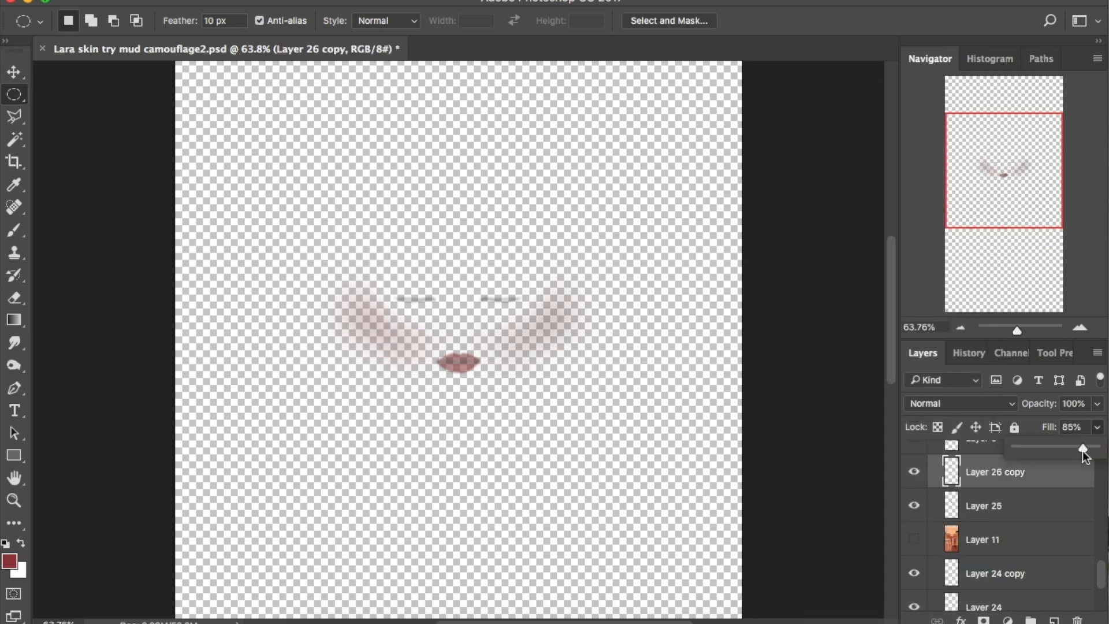
# Preview the merged blush in Sims 4 Studio, then view the sim in profile in Create-a-Sim
pyautogui.click(685, 621)
pyautogui.scroll(5, 333, 245)
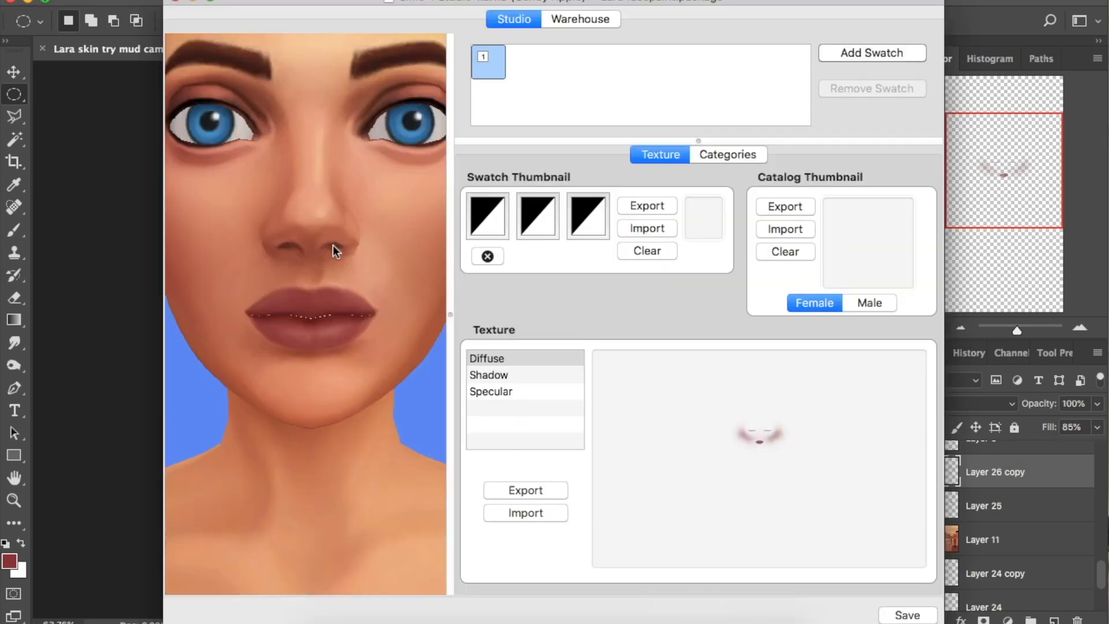
pyautogui.scroll(-5, 332, 245)
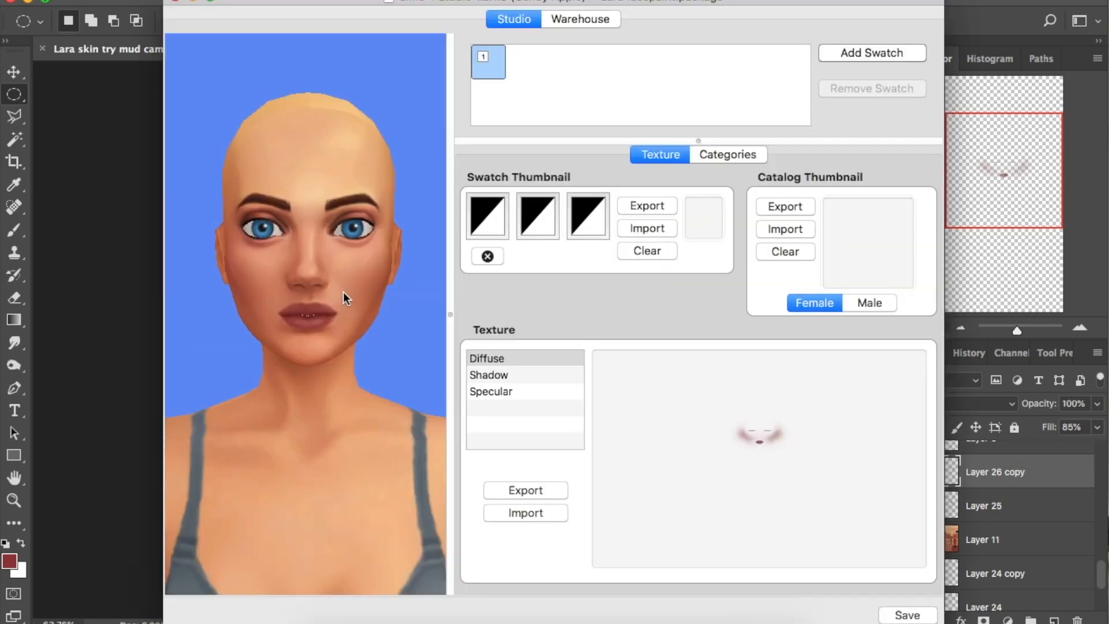
pyautogui.moveTo(372, 282); pyautogui.dragTo(341, 258)
pyautogui.scroll(5, 269, 244)
pyautogui.scroll(-5, 269, 244)
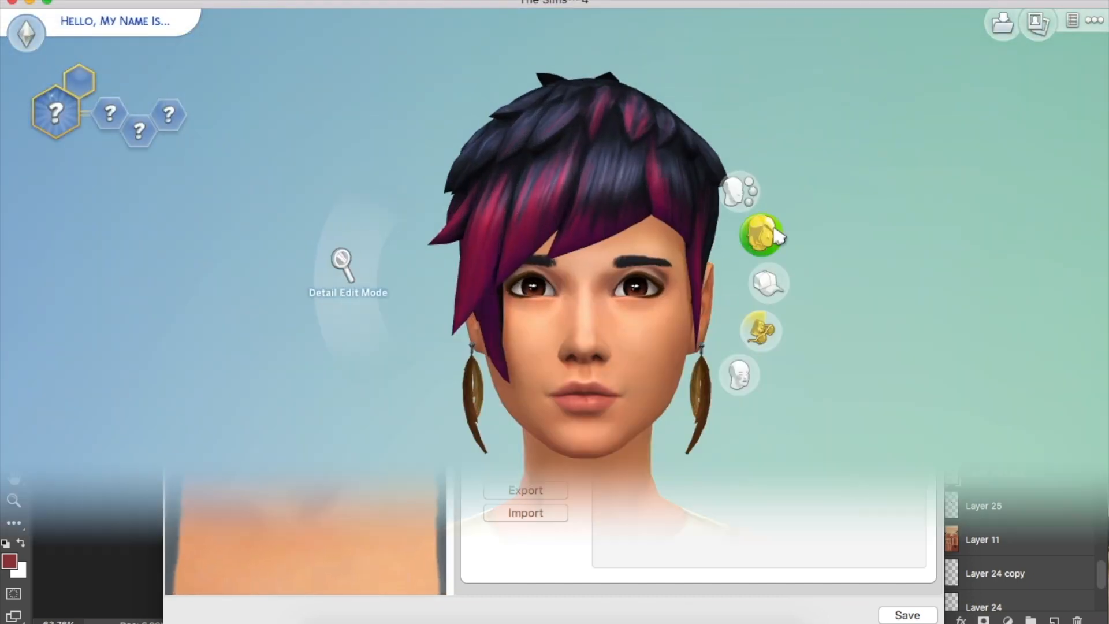
pyautogui.click(776, 233)
pyautogui.click(778, 327)
pyautogui.moveTo(722, 442); pyautogui.dragTo(670, 443)
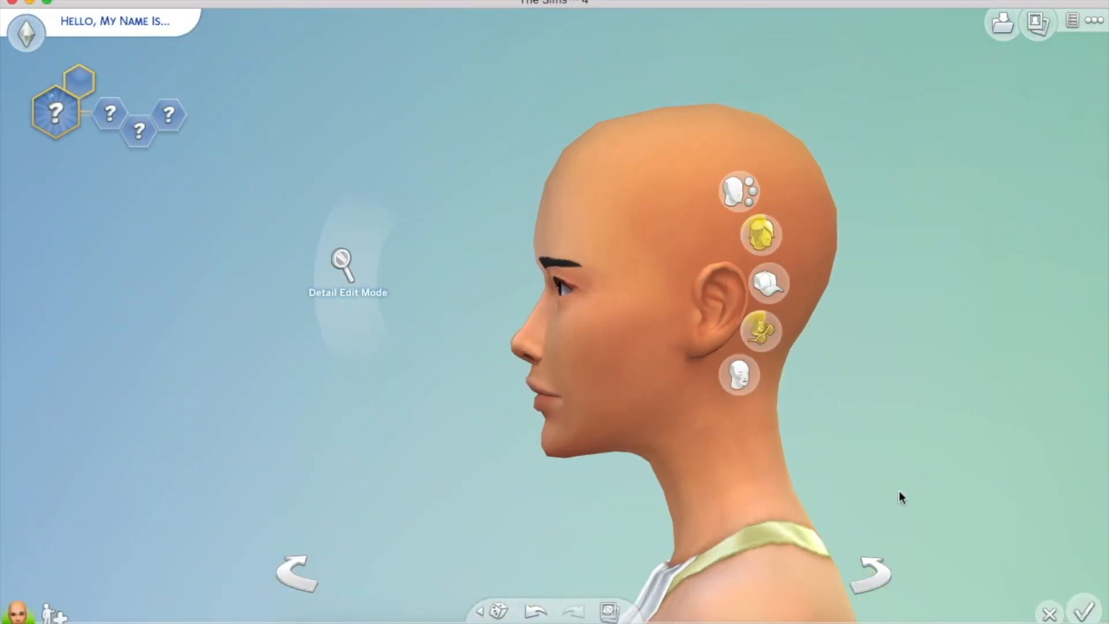
# Browse the sim's head, jaw, chin and eyebrow shape options
pyautogui.click(642, 139)
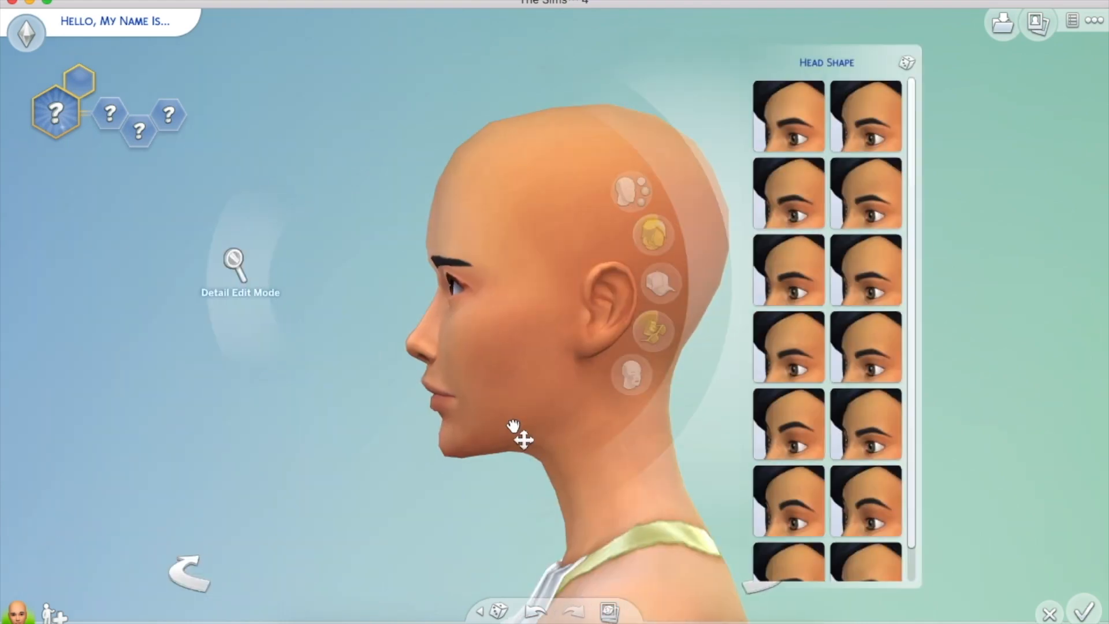
pyautogui.click(523, 430)
pyautogui.scroll(3, 522, 430)
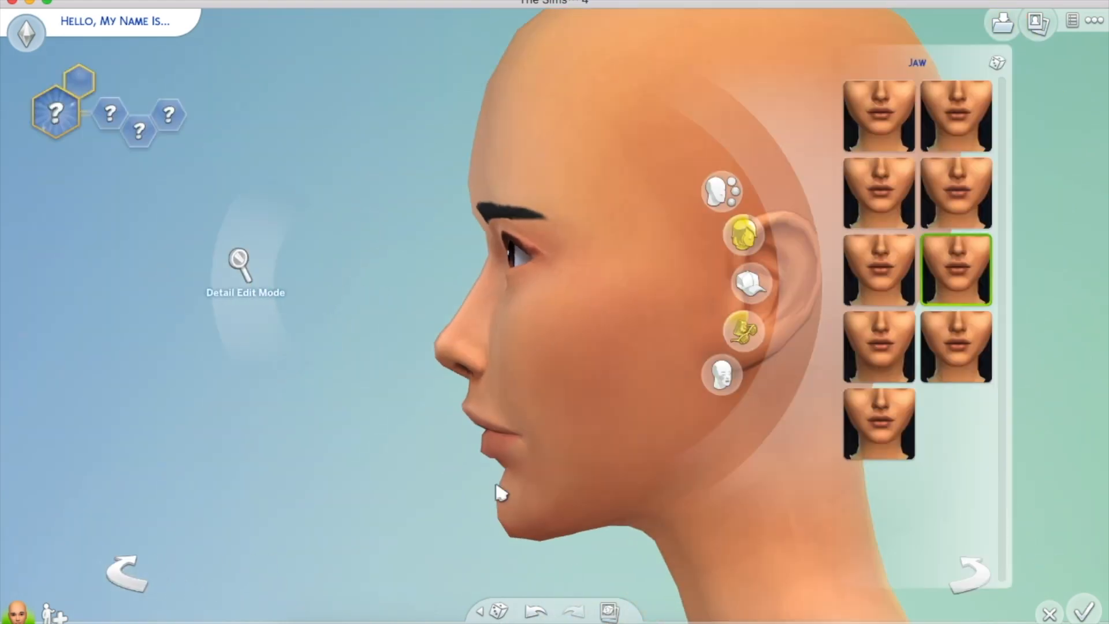
pyautogui.scroll(-3, 454, 452)
pyautogui.click(454, 452)
pyautogui.click(550, 401)
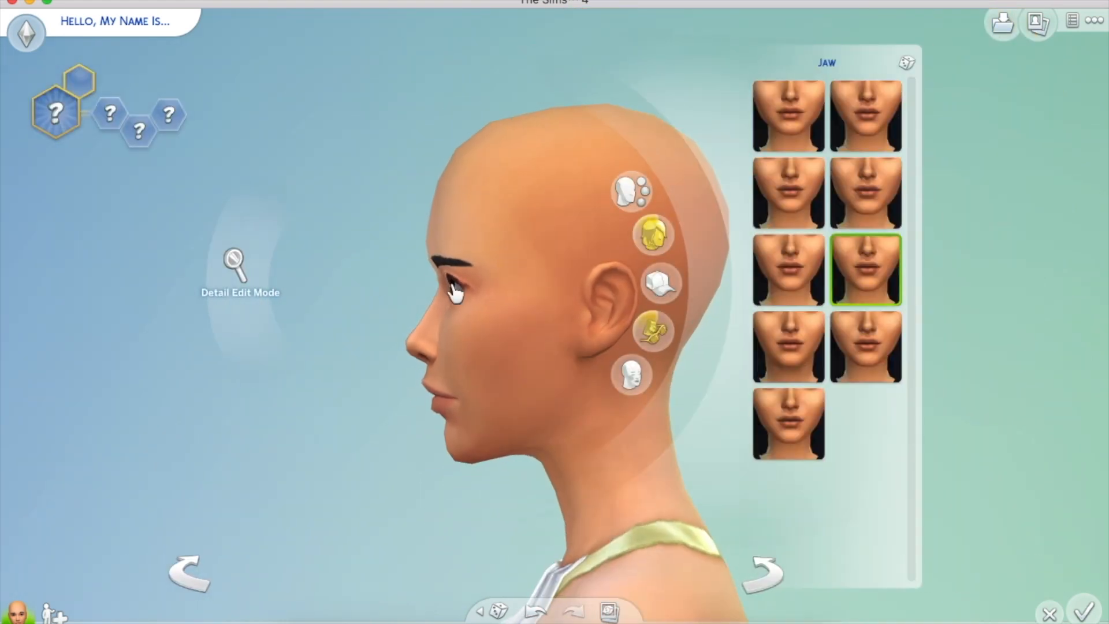
pyautogui.click(430, 263)
pyautogui.click(433, 224)
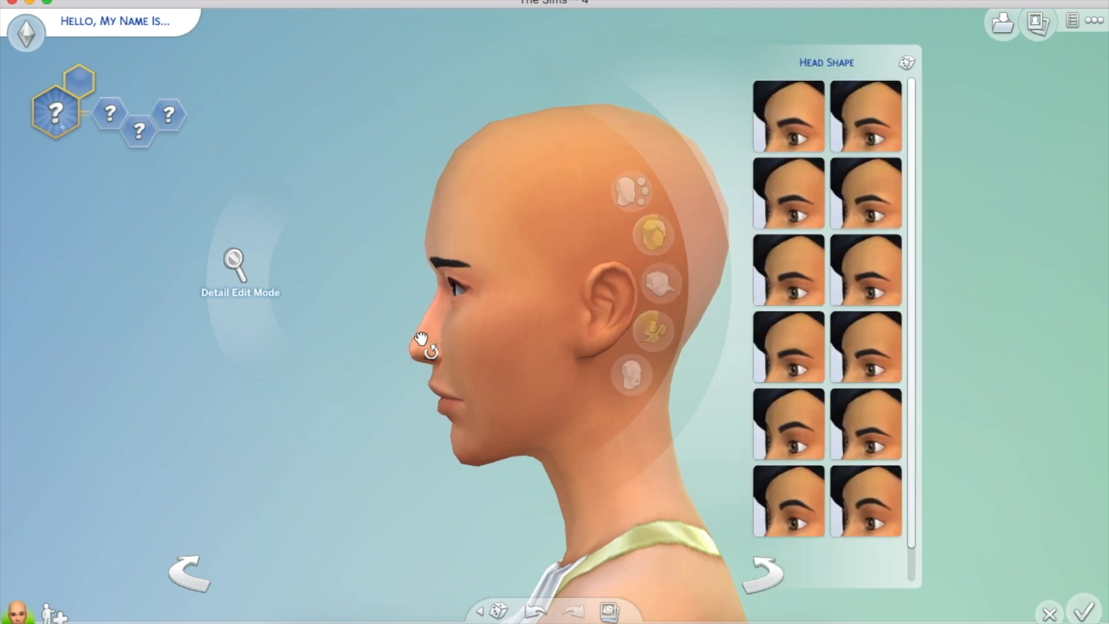
pyautogui.click(425, 335)
pyautogui.click(441, 218)
pyautogui.scroll(3, 441, 218)
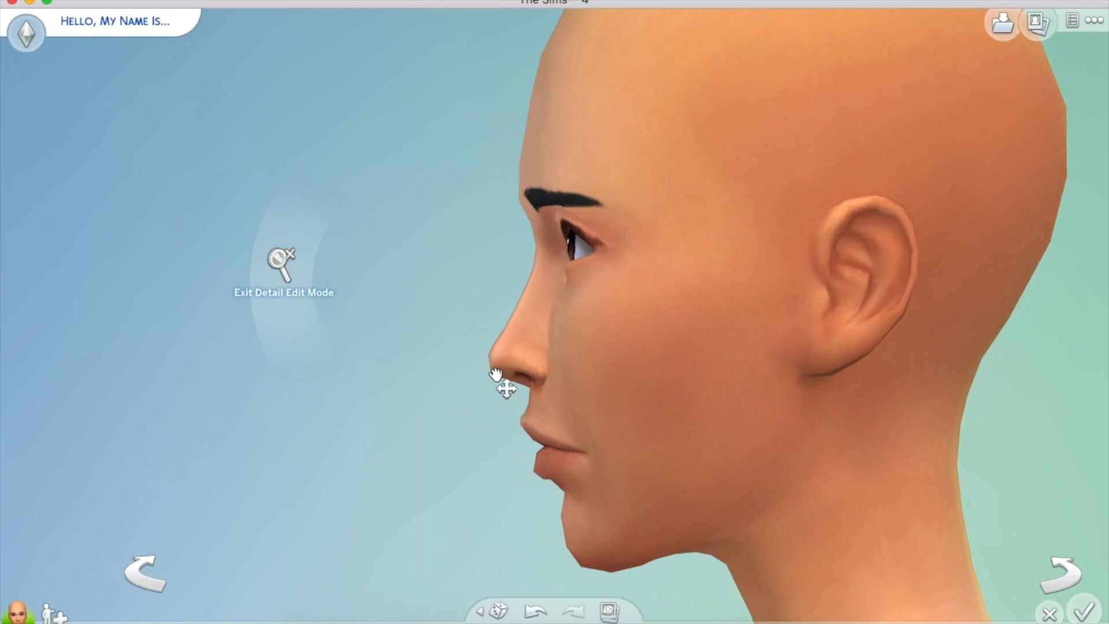
pyautogui.scroll(-3, 496, 374)
# Look through the nose, chin and mouth shape options with the sim facing front
pyautogui.click(421, 366)
pyautogui.click(485, 471)
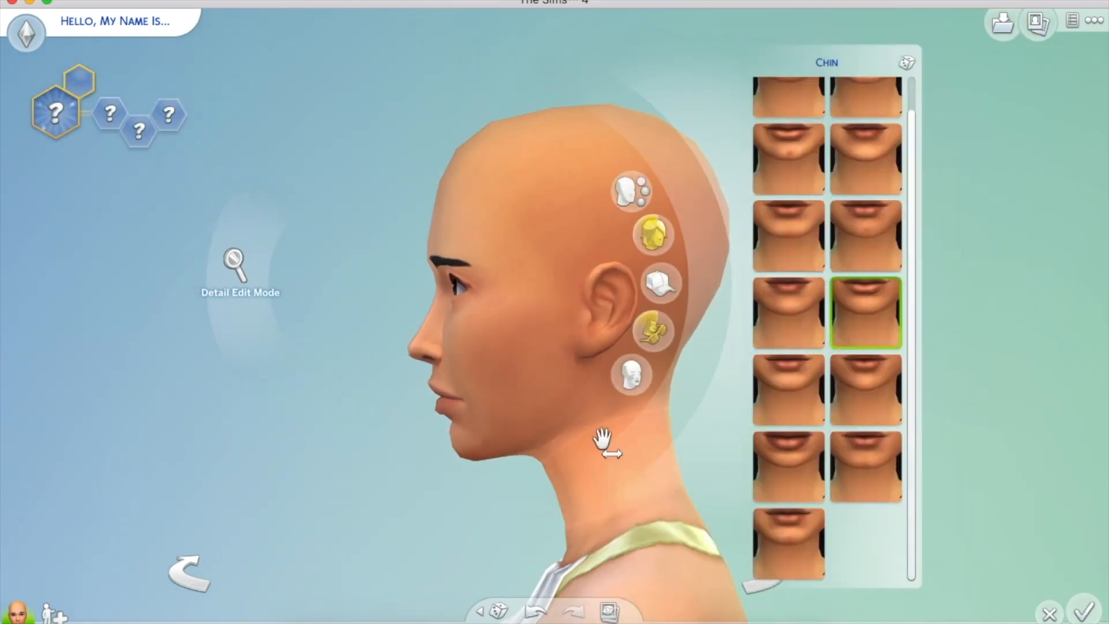
pyautogui.click(476, 421)
pyautogui.scroll(3, 783, 482)
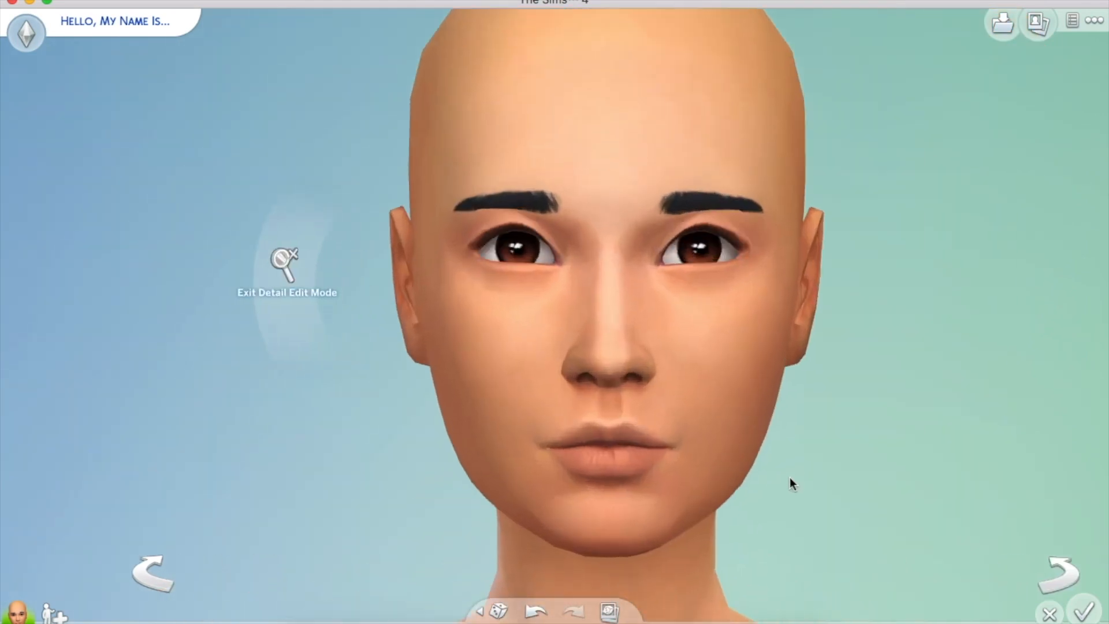
pyautogui.scroll(-3, 783, 482)
pyautogui.click(505, 453)
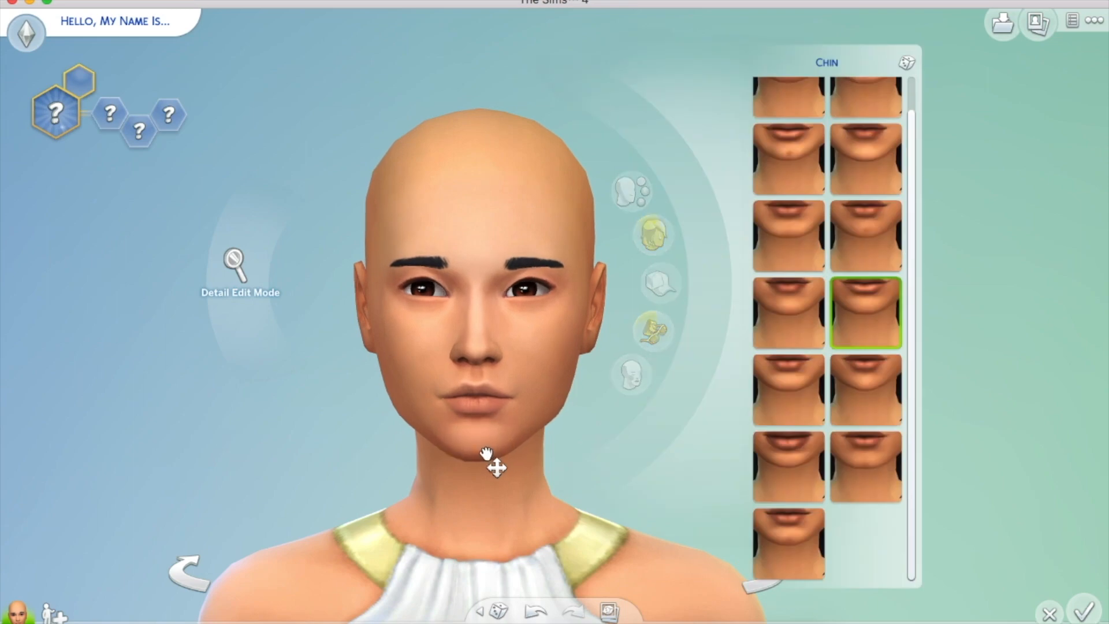
# Sculpt the sim's eyes, then bring up the mouth shape presets
pyautogui.click(527, 287)
pyautogui.moveTo(911, 506); pyautogui.dragTo(930, 272)
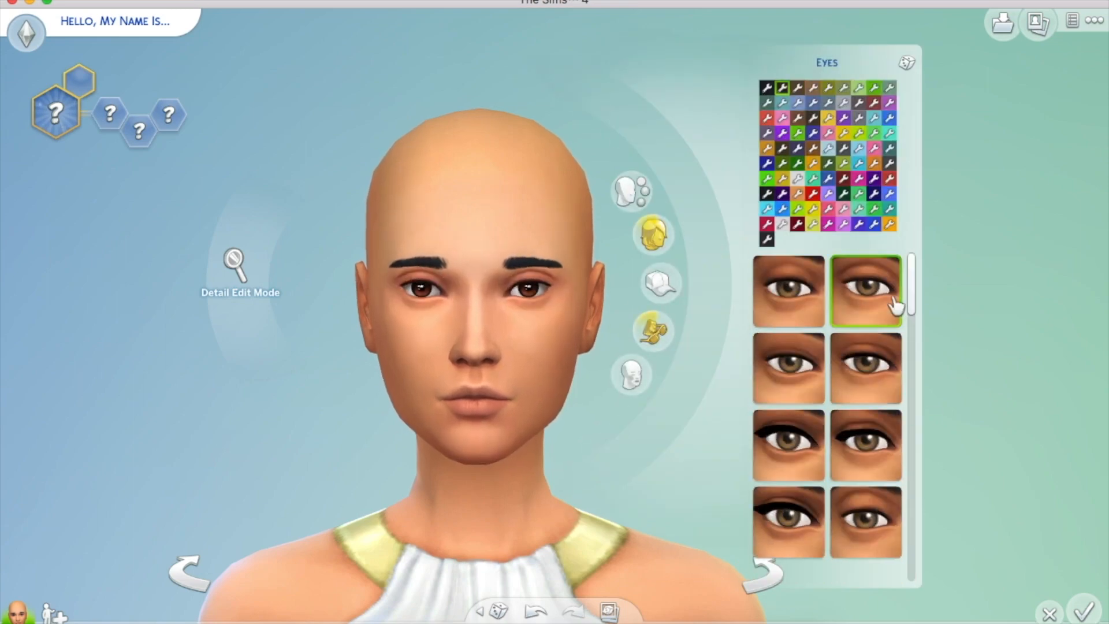
pyautogui.scroll(3, 528, 297)
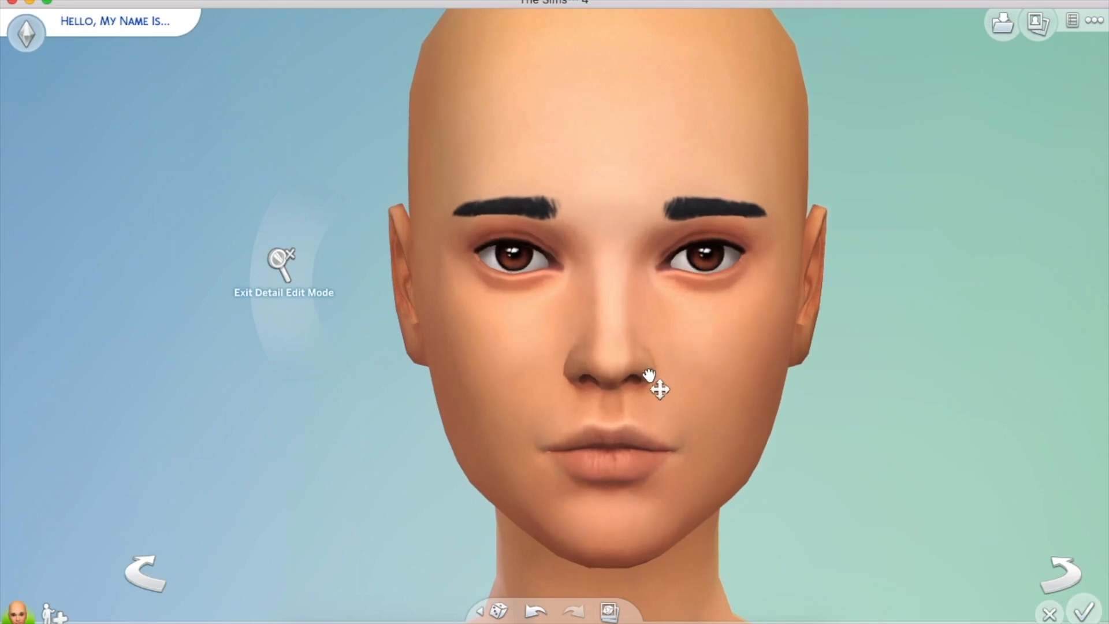
pyautogui.scroll(-3, 696, 468)
pyautogui.click(520, 421)
pyautogui.scroll(3, 445, 337)
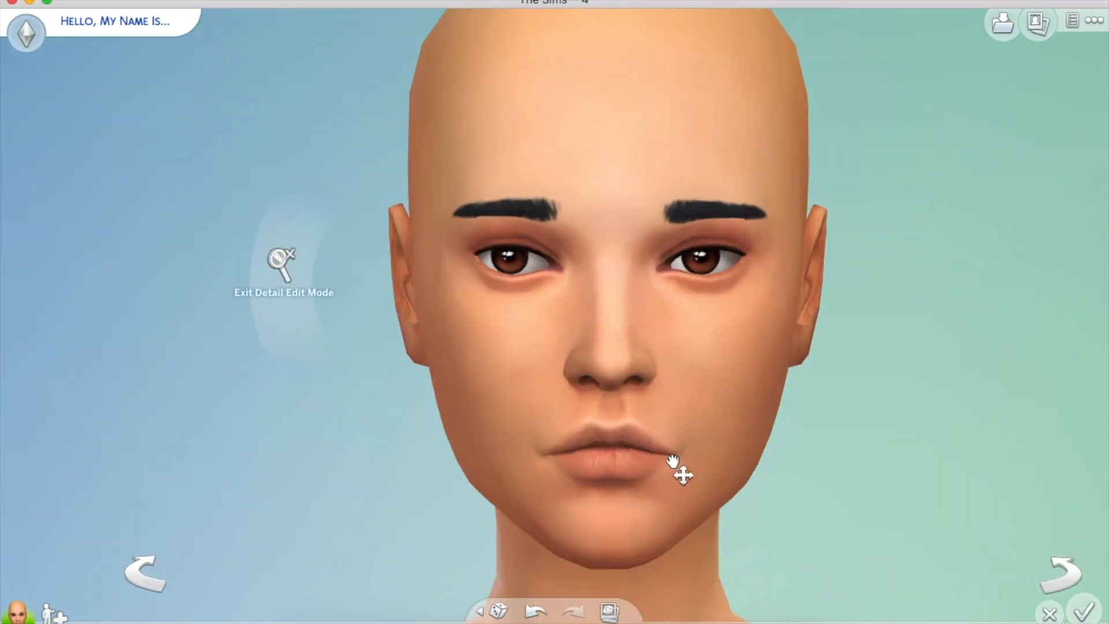
pyautogui.scroll(-3, 681, 470)
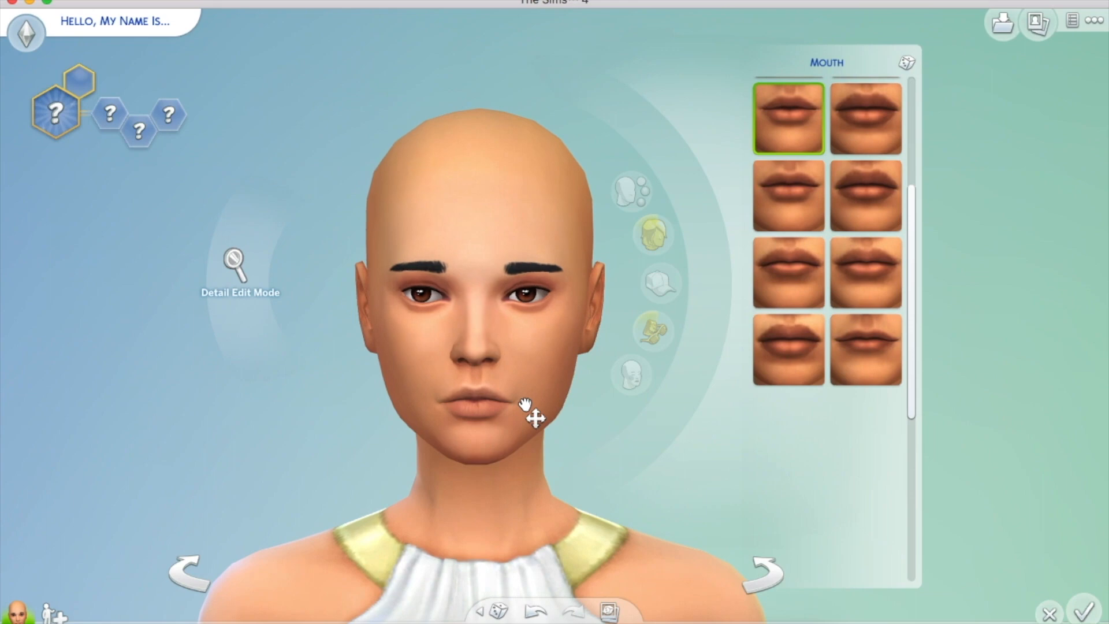
# Step through the nose, eye and eyebrow options and change the sim's eye colour to amber
pyautogui.click(472, 367)
pyautogui.click(530, 292)
pyautogui.click(531, 268)
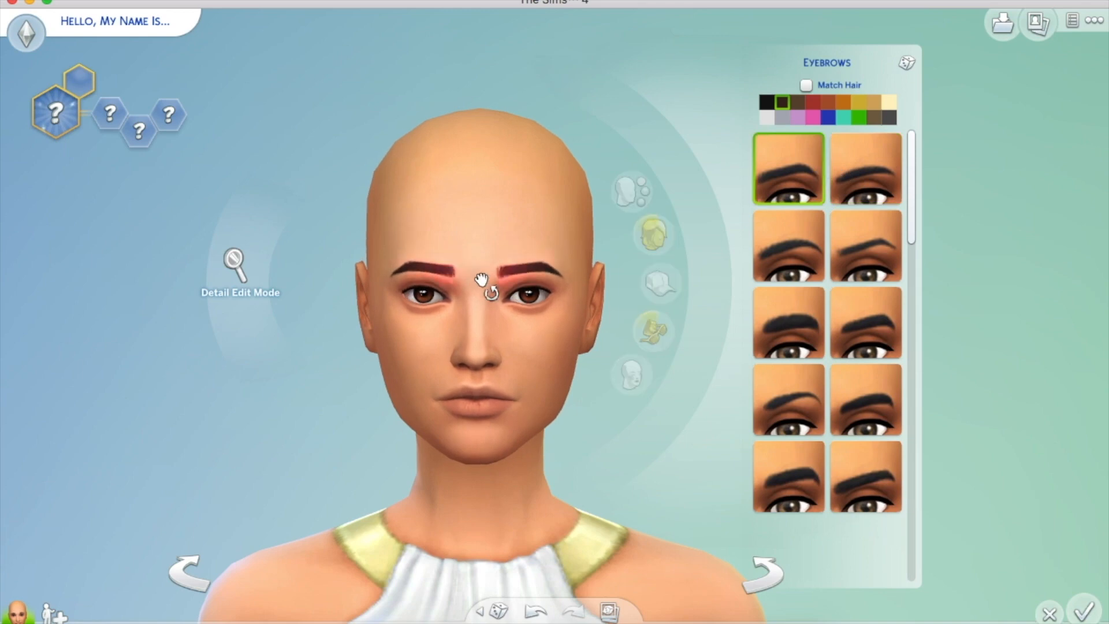
pyautogui.click(232, 261)
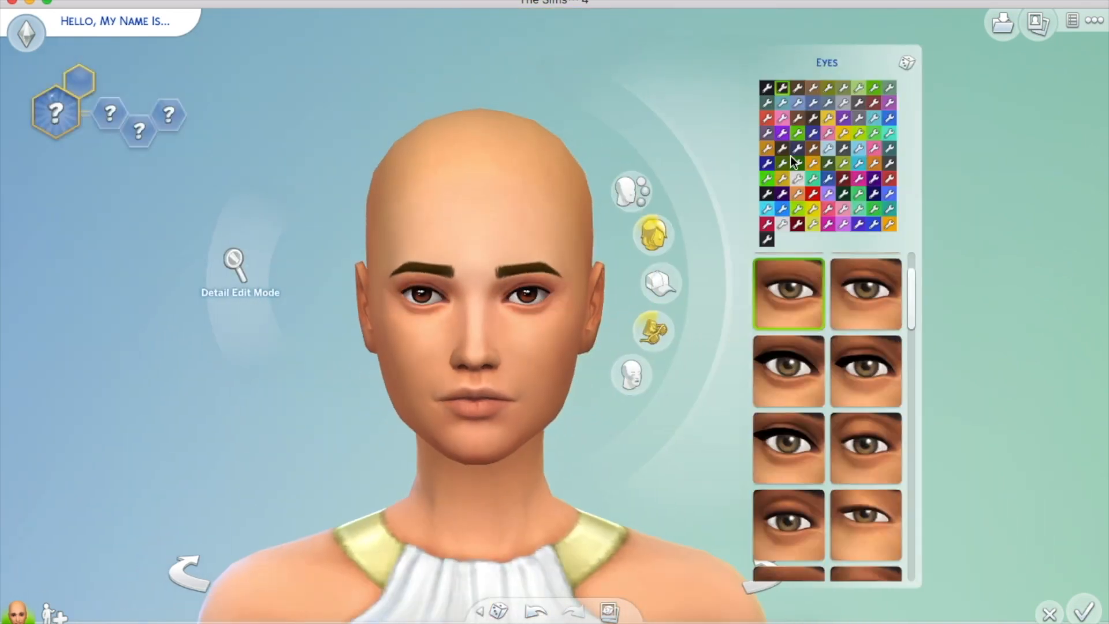
pyautogui.click(830, 88)
pyautogui.click(812, 89)
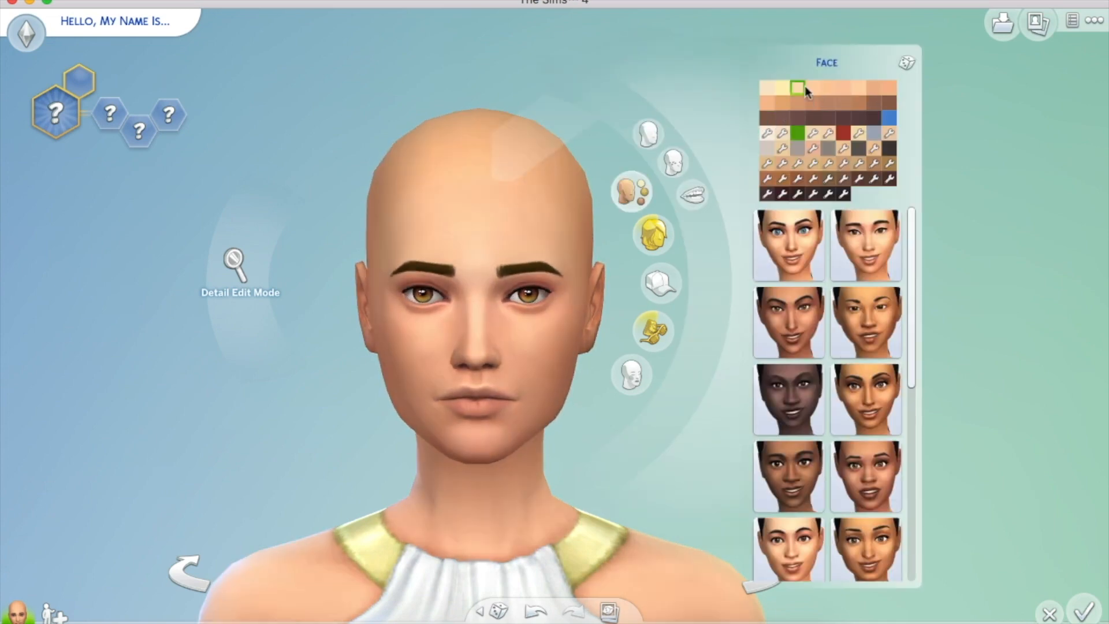
# Apply the last custom skin detail from the Skin Details list to her face
pyautogui.click(673, 162)
pyautogui.moveTo(910, 152); pyautogui.dragTo(917, 520)
pyautogui.click(786, 532)
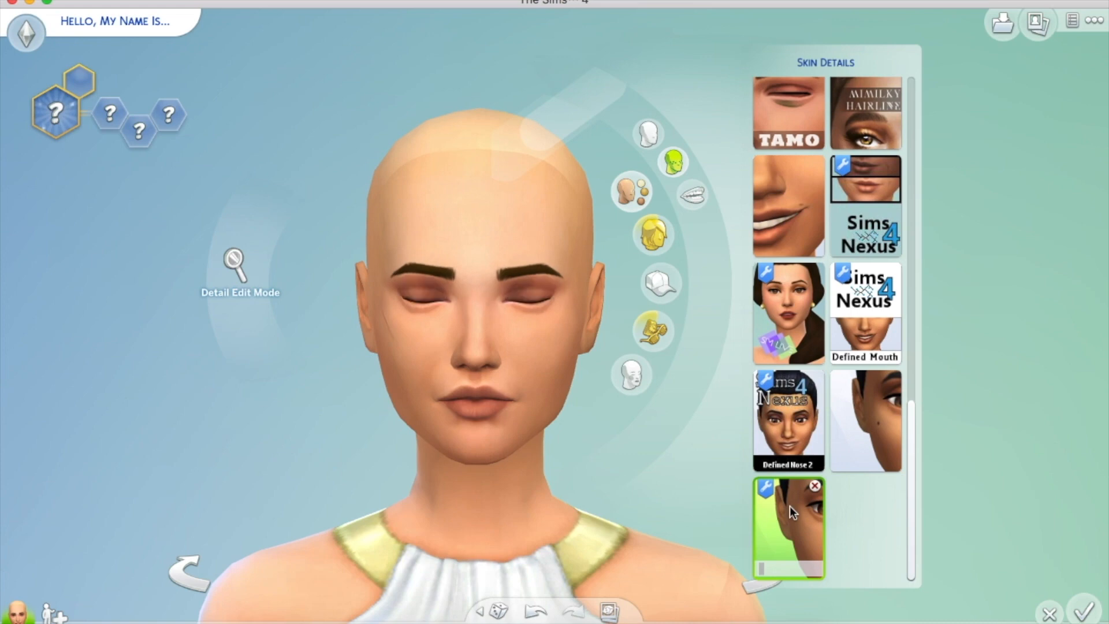
pyautogui.scroll(3, 556, 417)
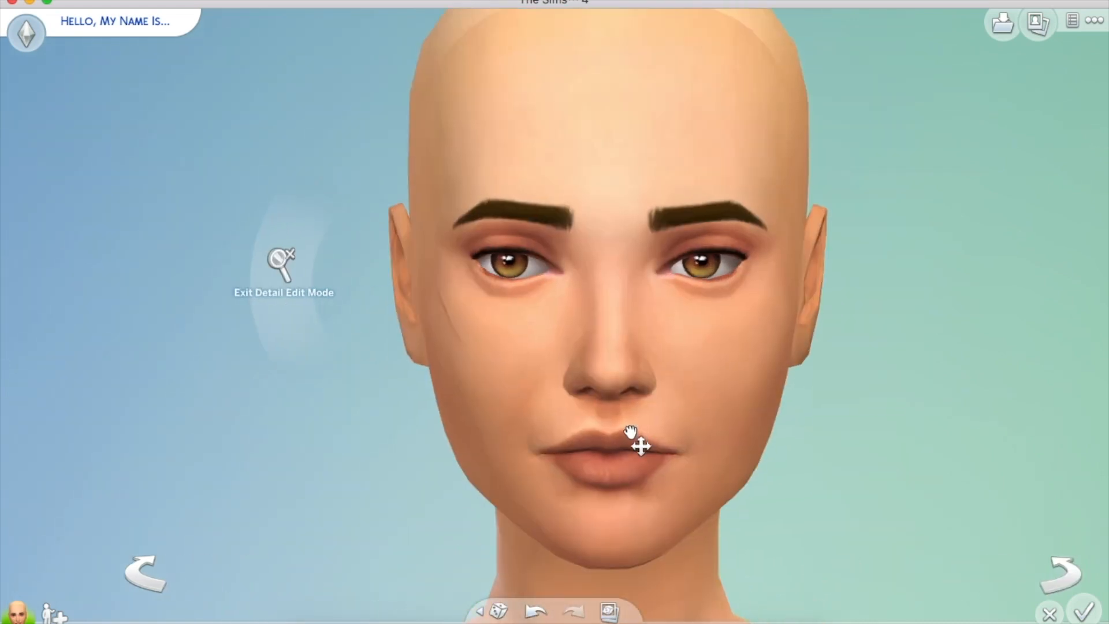
pyautogui.scroll(-3, 628, 478)
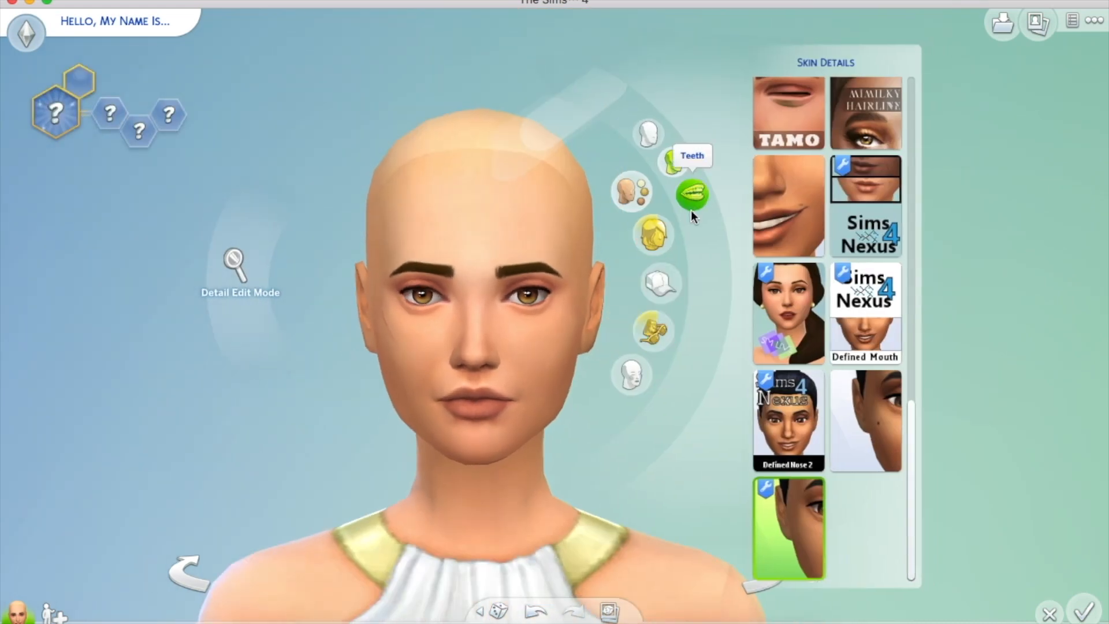
# Filter hairstyles to custom content and give the sim the dark custom hairstyle
pyautogui.click(654, 235)
pyautogui.click(749, 117)
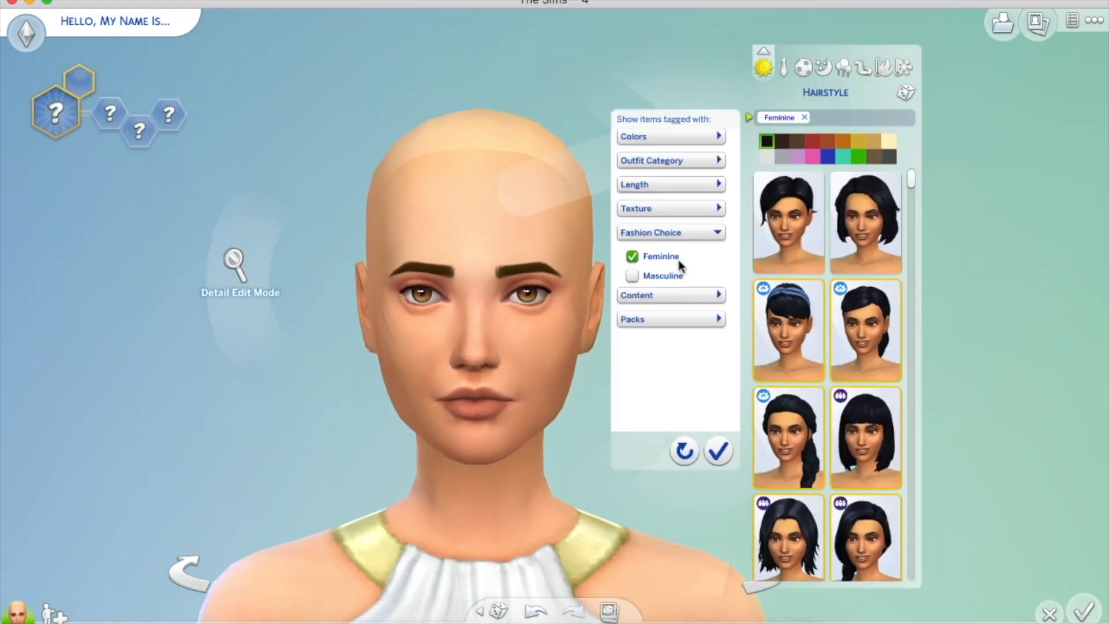
pyautogui.click(670, 295)
pyautogui.click(634, 338)
pyautogui.moveTo(911, 202); pyautogui.dragTo(912, 321)
pyautogui.click(792, 271)
pyautogui.scroll(3, 731, 289)
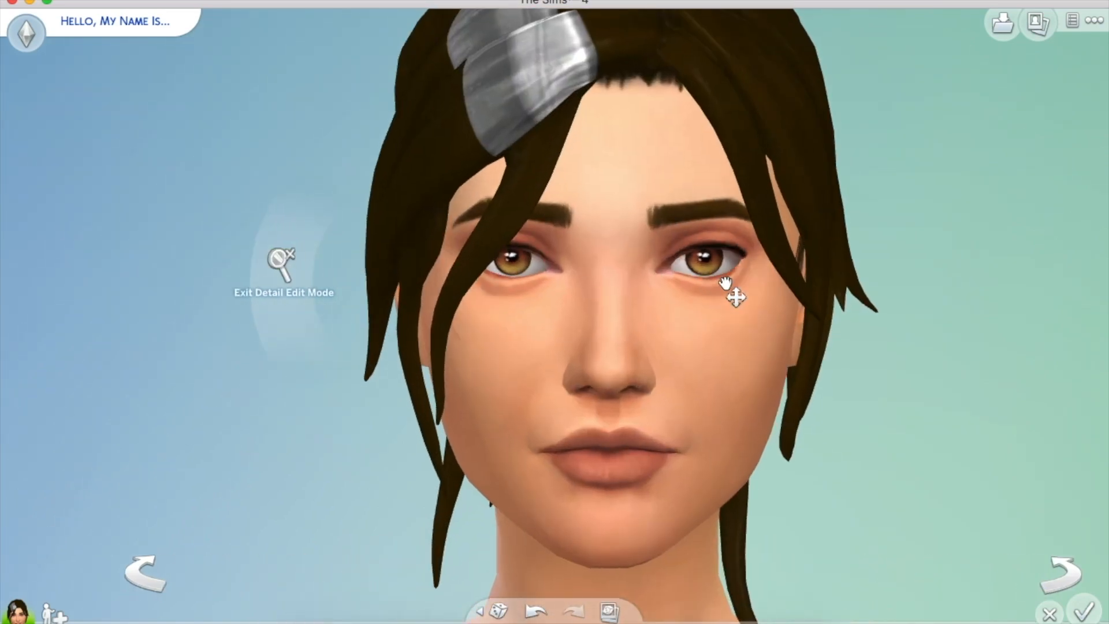
pyautogui.scroll(-5, 731, 283)
pyautogui.click(584, 448)
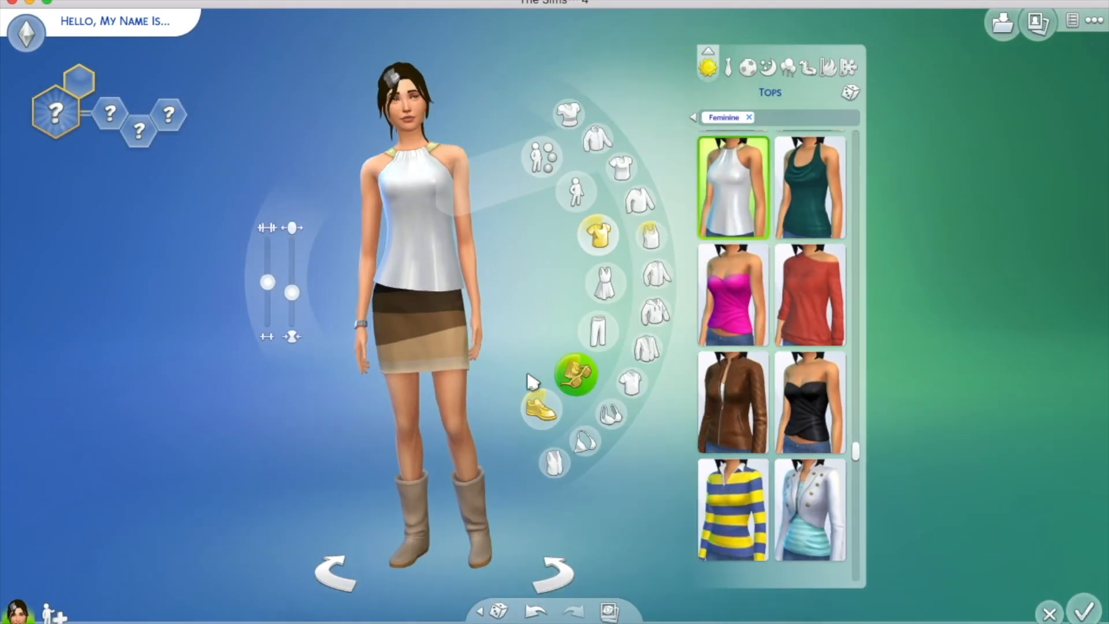
pyautogui.scroll(3, 500, 351)
# Apply a custom face paint to the sim
pyautogui.click(631, 374)
pyautogui.click(624, 453)
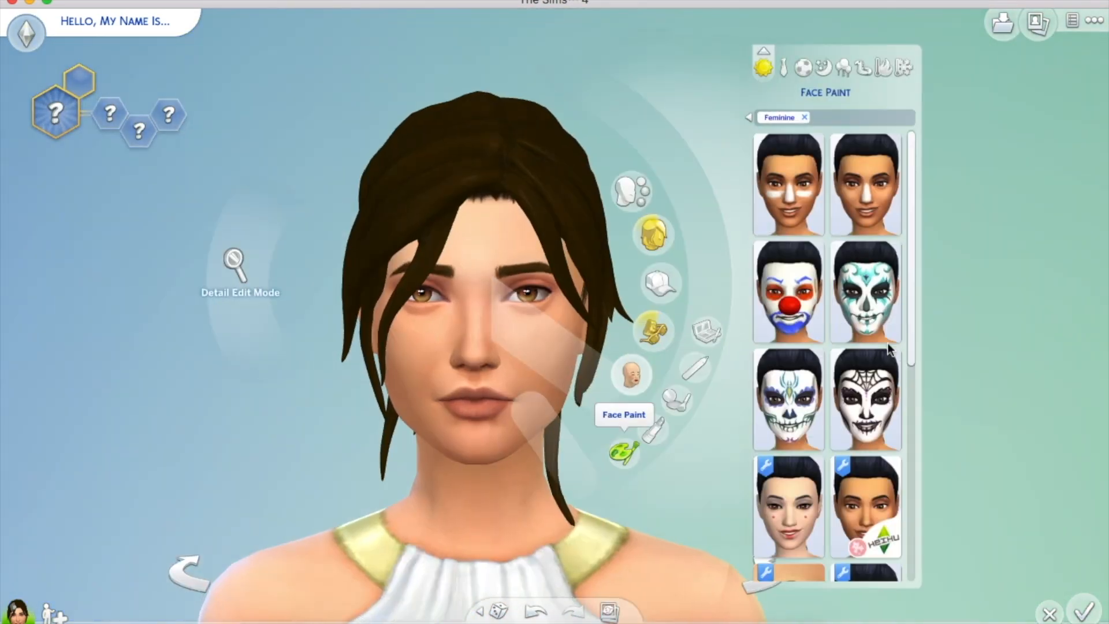
pyautogui.scroll(-5, 889, 349)
pyautogui.click(875, 337)
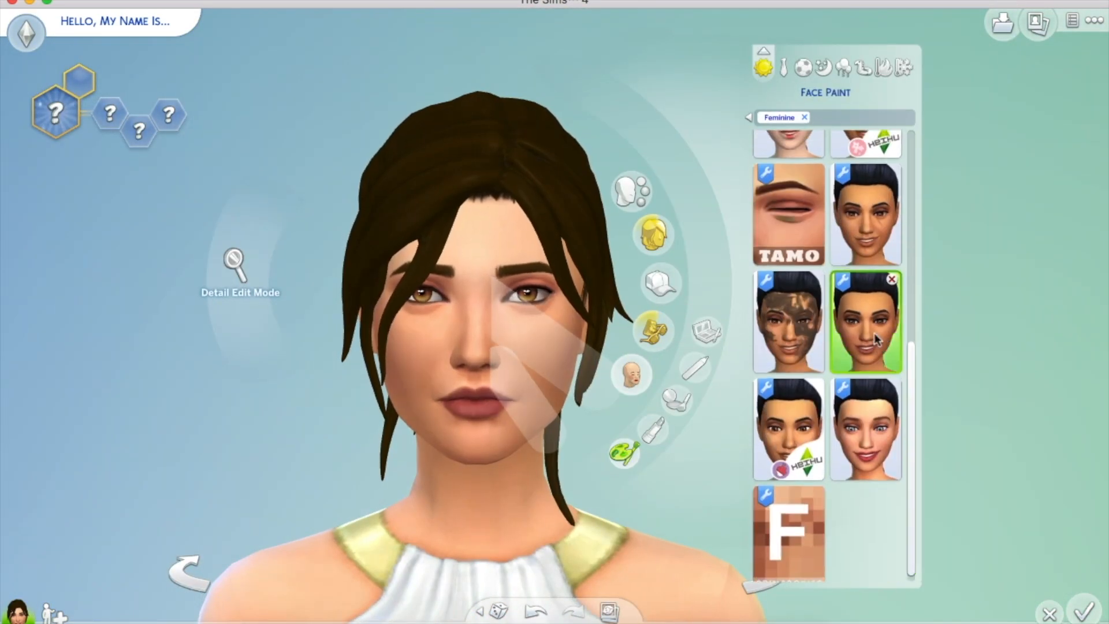
pyautogui.scroll(-4, 187, 415)
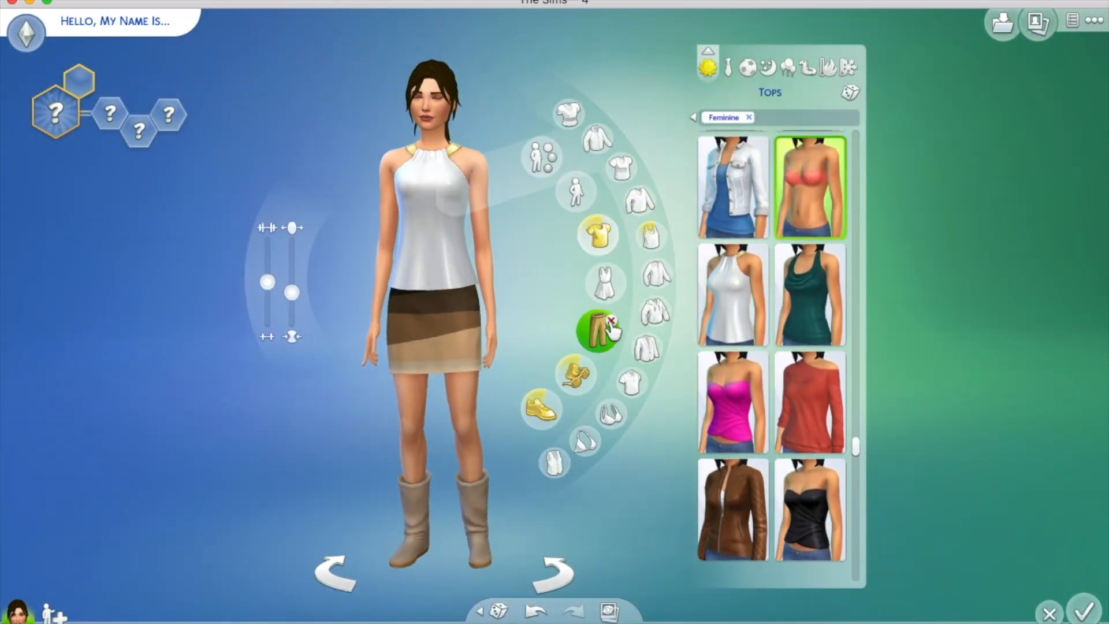
# Switch the sim into underwear and swap the mud makeup for a plain one
pyautogui.click(611, 322)
pyautogui.click(554, 399)
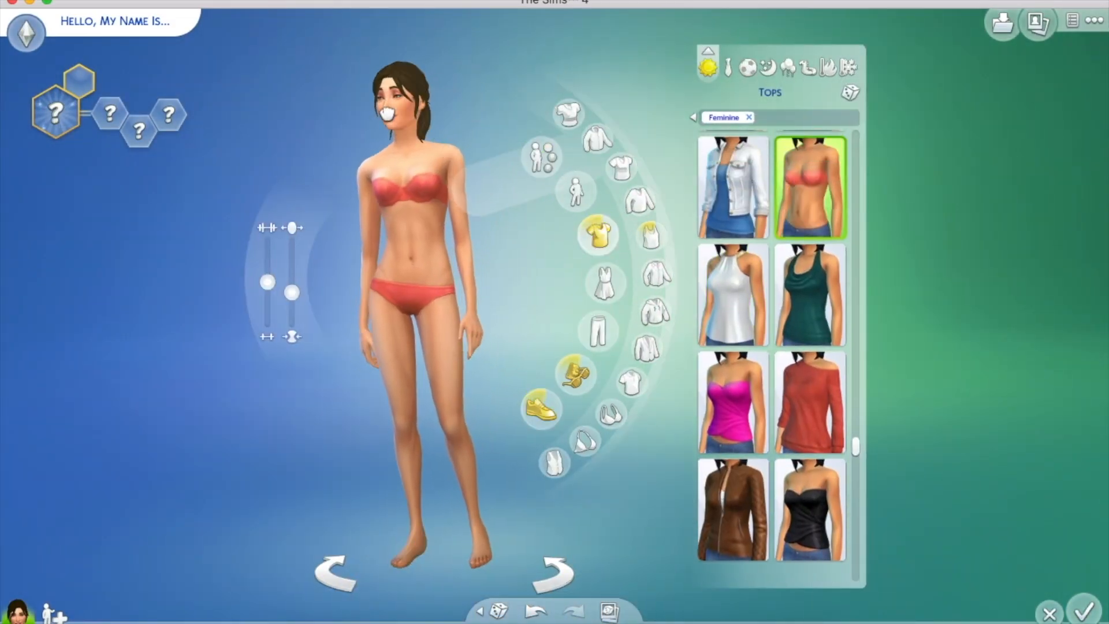
pyautogui.scroll(4, 875, 387)
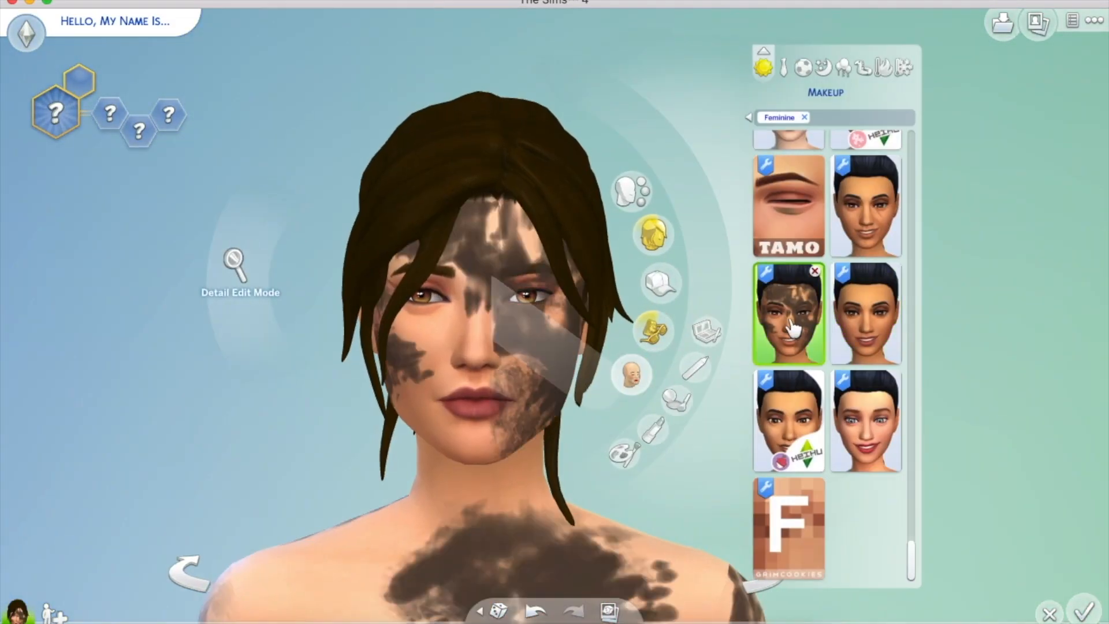
pyautogui.scroll(-4, 314, 396)
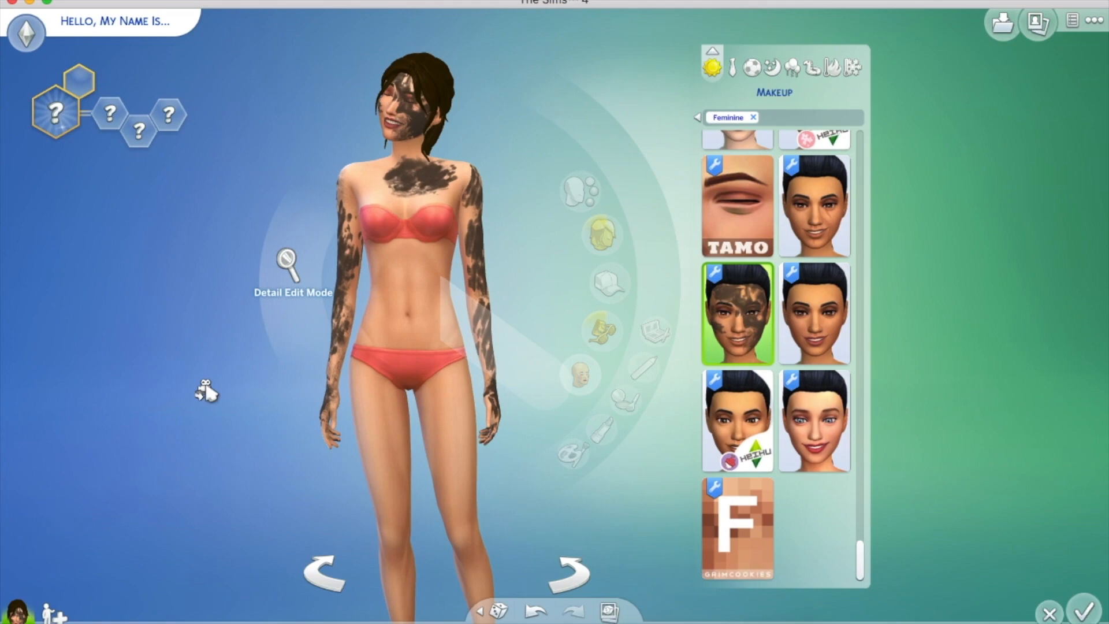
pyautogui.scroll(4, 205, 389)
pyautogui.click(864, 315)
pyautogui.scroll(-4, 217, 347)
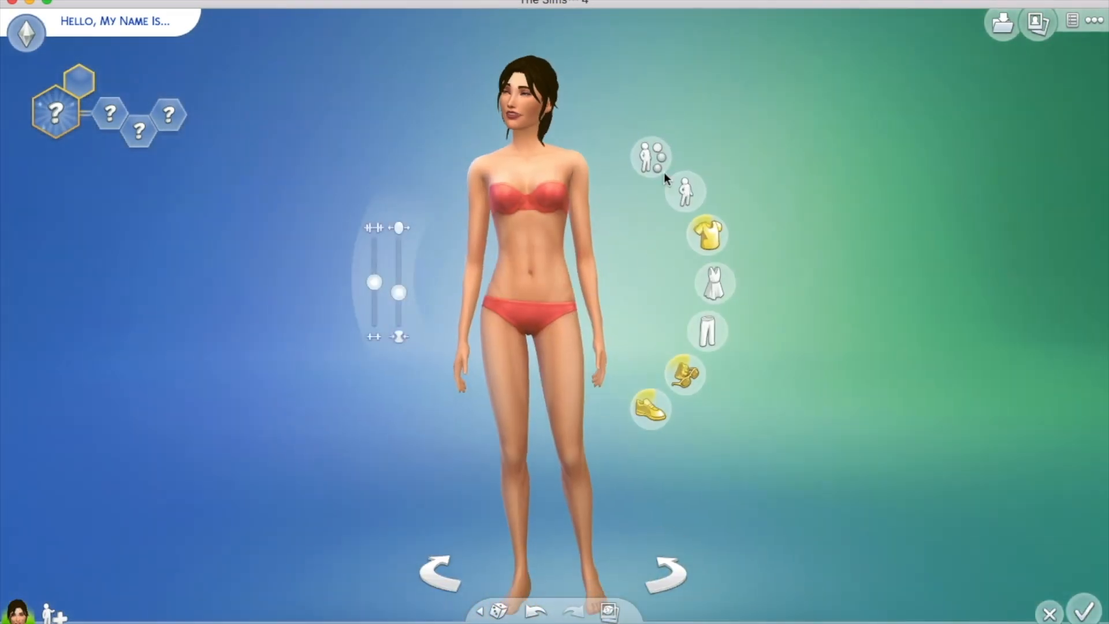
# Apply the last blood scar tattoo from Body > Tattoos
pyautogui.click(658, 164)
pyautogui.click(605, 152)
pyautogui.moveTo(858, 162); pyautogui.dragTo(859, 569)
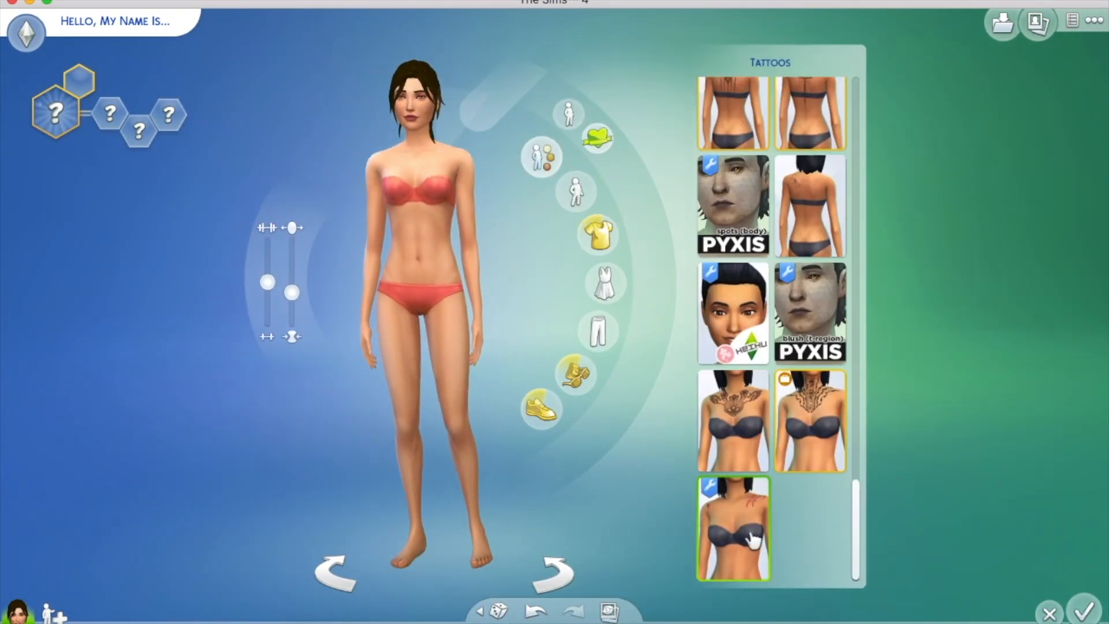
pyautogui.click(753, 536)
pyautogui.scroll(4, 424, 132)
# Pick the last skin detail and spin the sim to inspect the scars
pyautogui.click(632, 189)
pyautogui.click(690, 164)
pyautogui.moveTo(911, 162); pyautogui.dragTo(910, 543)
pyautogui.click(781, 563)
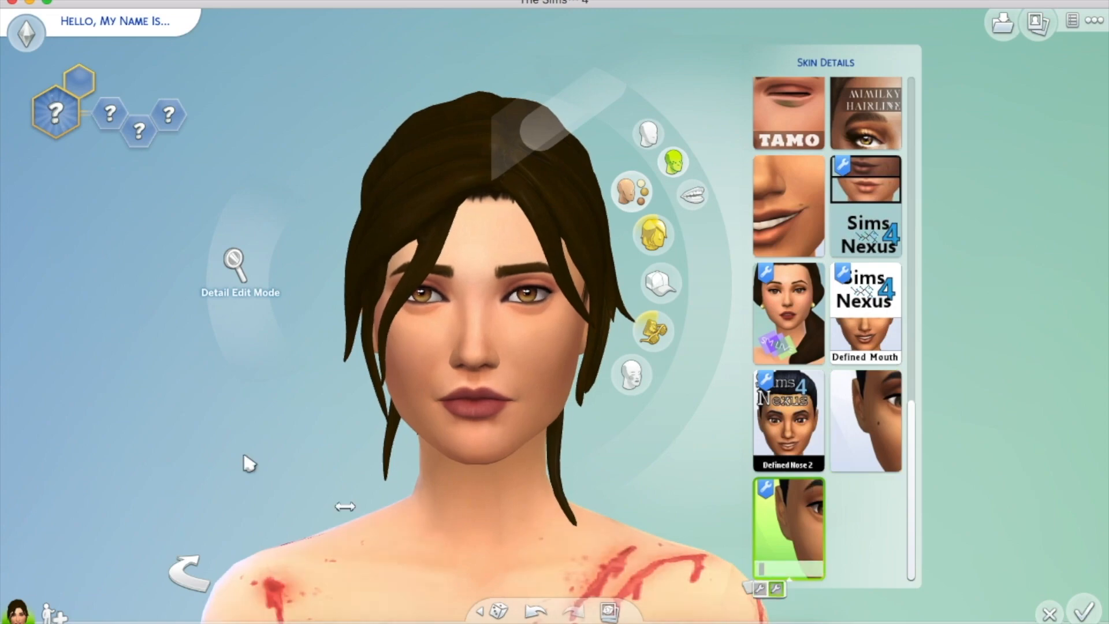
pyautogui.scroll(-4, 231, 444)
pyautogui.moveTo(215, 464); pyautogui.dragTo(215, 466)
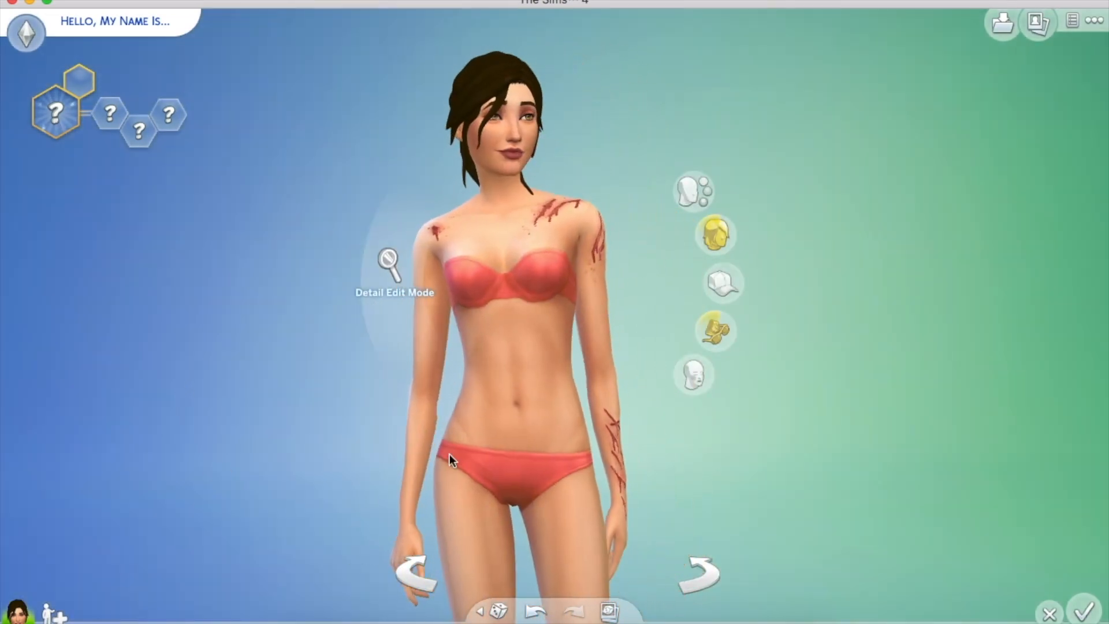
# Apply the mud camouflage makeup and view it on the sim
pyautogui.click(694, 374)
pyautogui.click(747, 326)
pyautogui.moveTo(134, 475); pyautogui.dragTo(133, 476)
# Dress the sim in the grey tank top from Tops > Tanks
pyautogui.click(479, 350)
pyautogui.click(709, 234)
pyautogui.click(651, 236)
pyautogui.moveTo(857, 186); pyautogui.dragTo(866, 467)
pyautogui.click(806, 316)
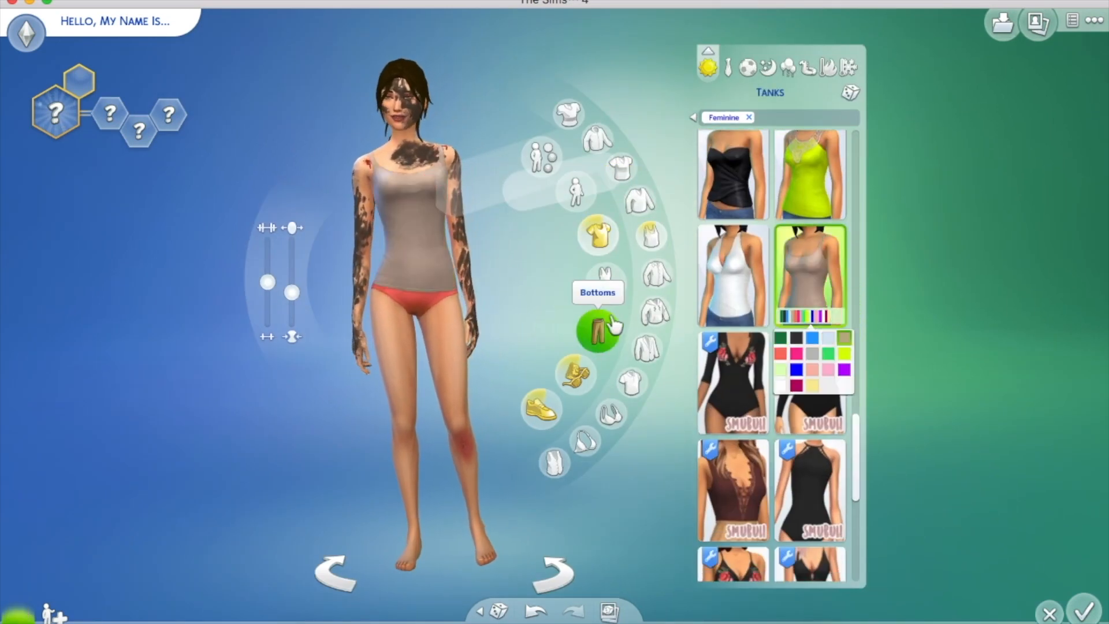
# Filter bottoms to Jungle Adventure and put the cargo pants on the sim
pyautogui.click(598, 326)
pyautogui.click(693, 117)
pyautogui.click(615, 295)
pyautogui.click(606, 338)
pyautogui.click(610, 339)
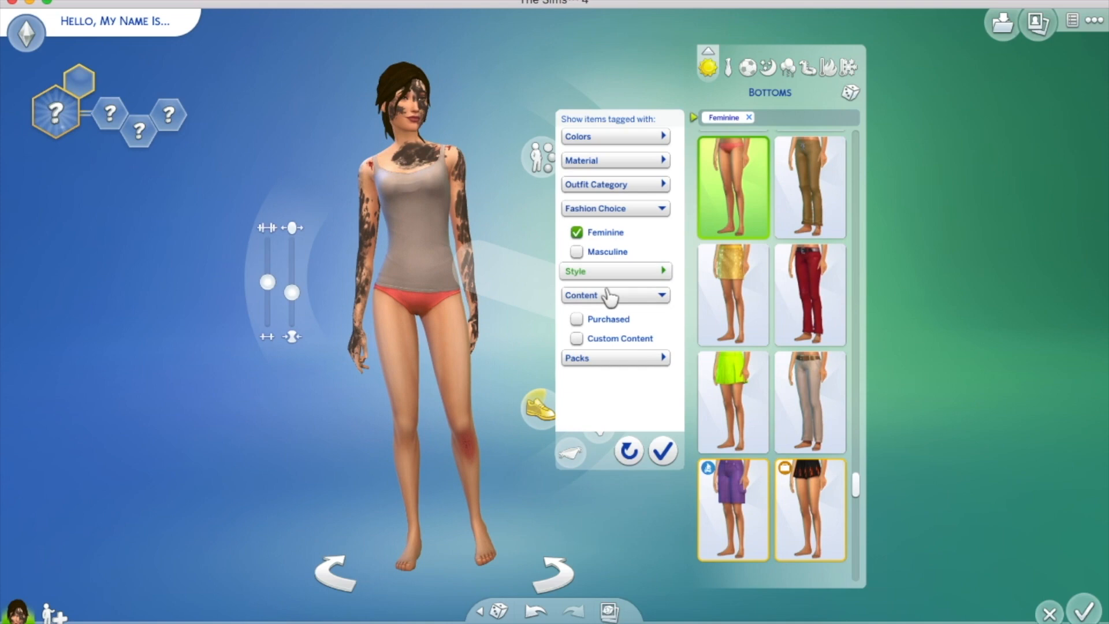
pyautogui.moveTo(677, 216); pyautogui.dragTo(677, 354)
pyautogui.click(577, 243)
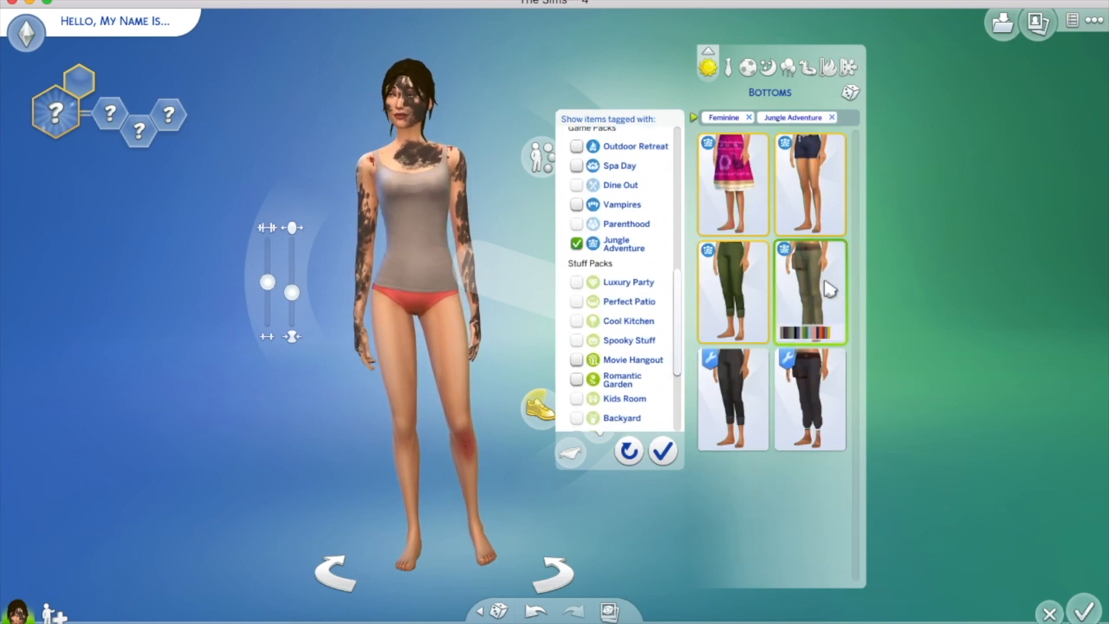
pyautogui.click(824, 283)
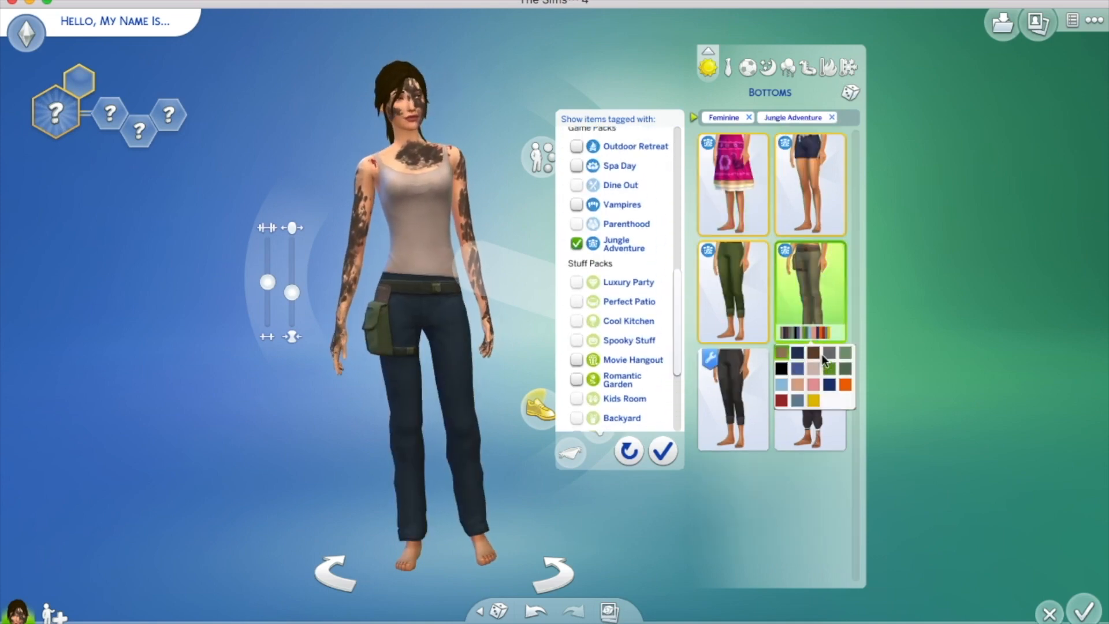
pyautogui.click(693, 117)
# Check the boots options, then replace the mud makeup with plain makeup
pyautogui.click(542, 413)
pyautogui.moveTo(856, 156); pyautogui.dragTo(858, 252)
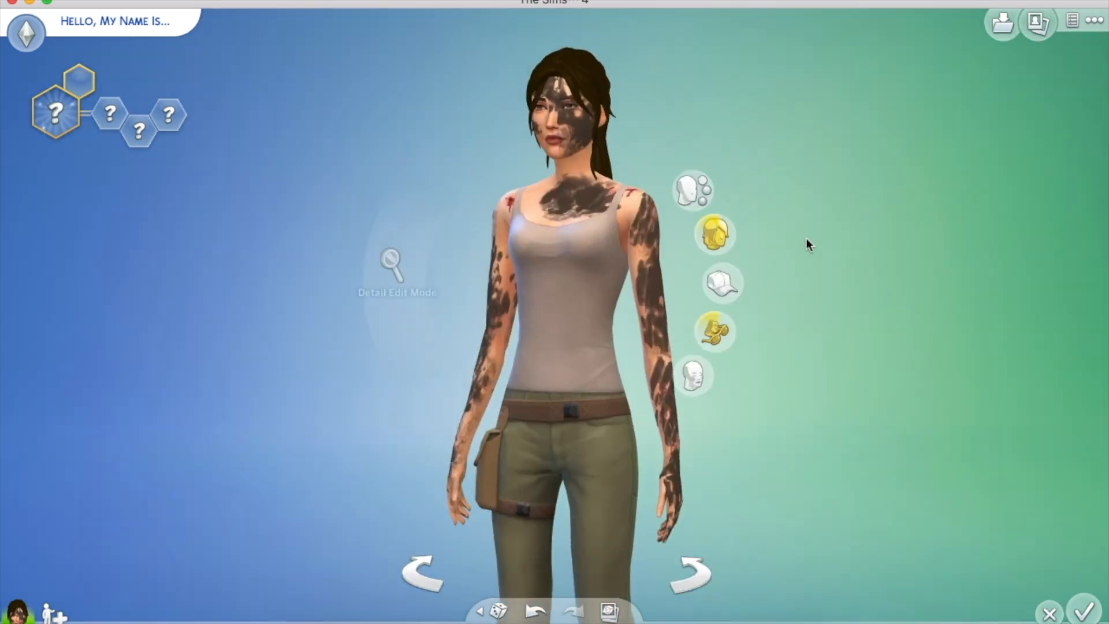
pyautogui.scroll(3, 807, 238)
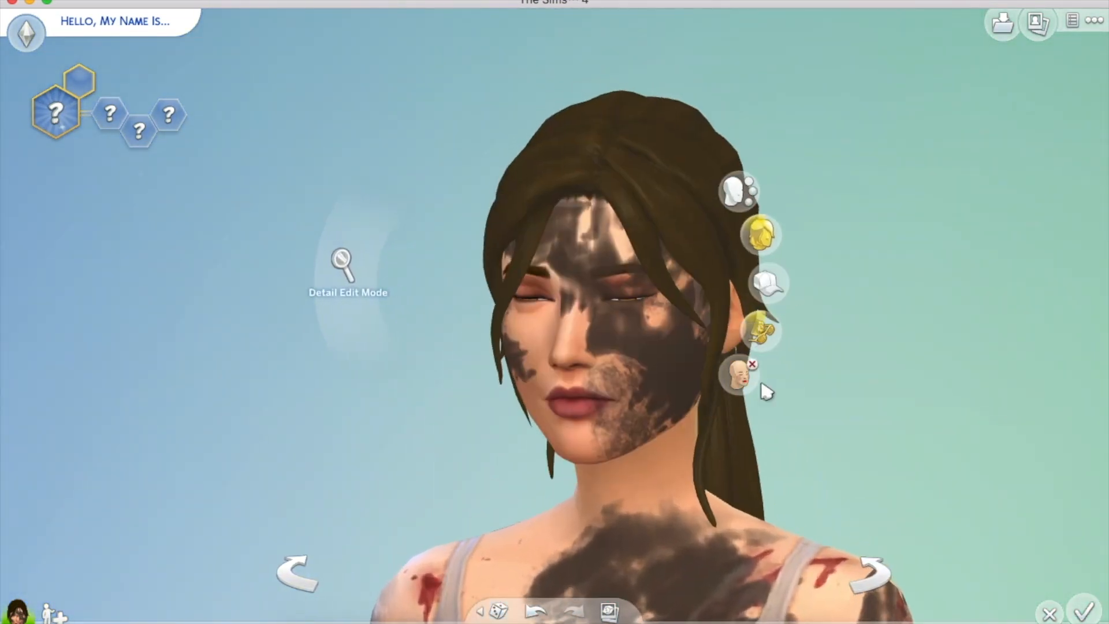
pyautogui.click(751, 375)
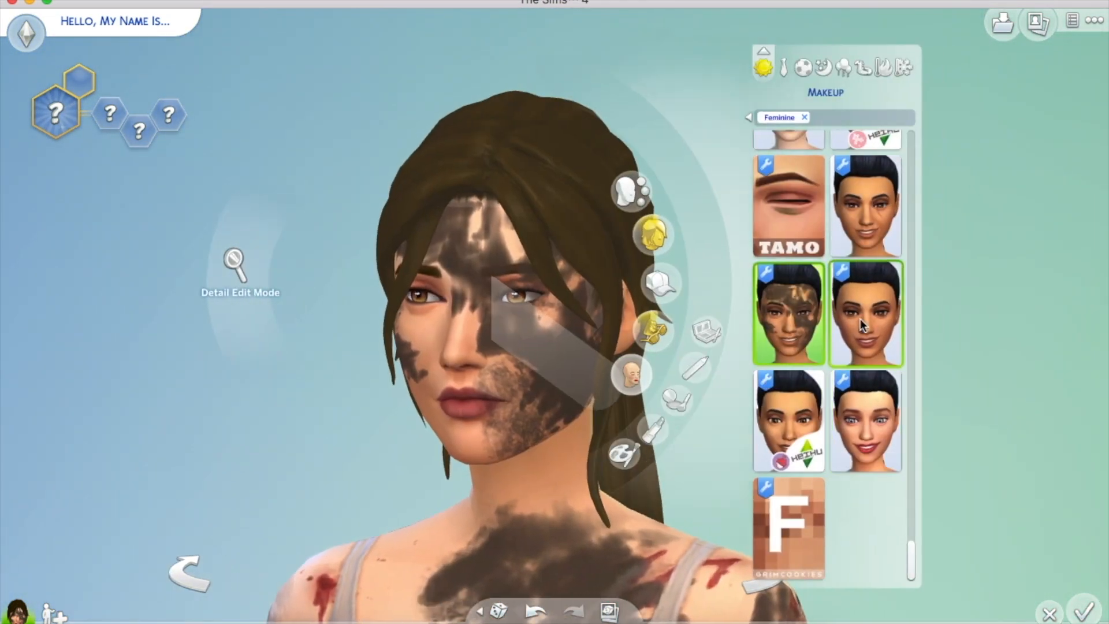
pyautogui.click(839, 361)
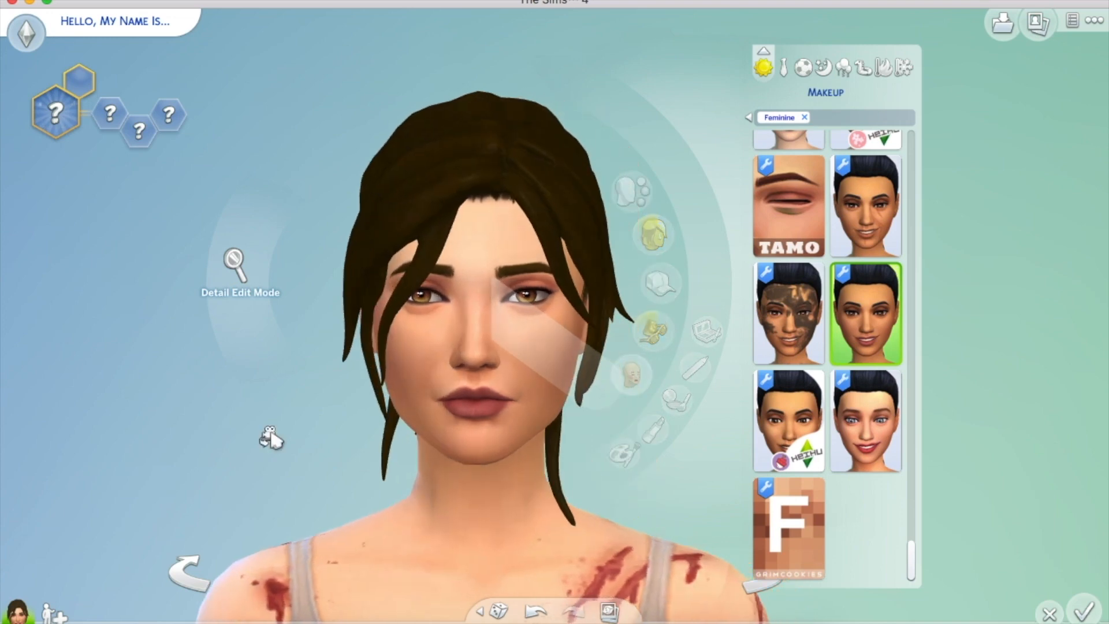
pyautogui.scroll(-3, 186, 373)
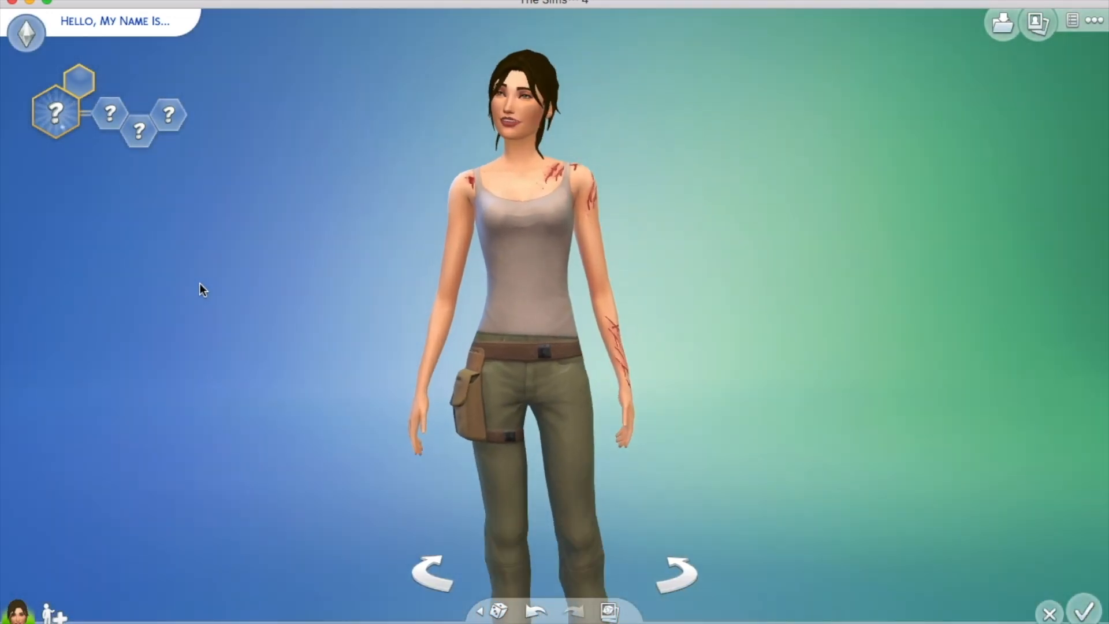
pyautogui.scroll(3, 200, 283)
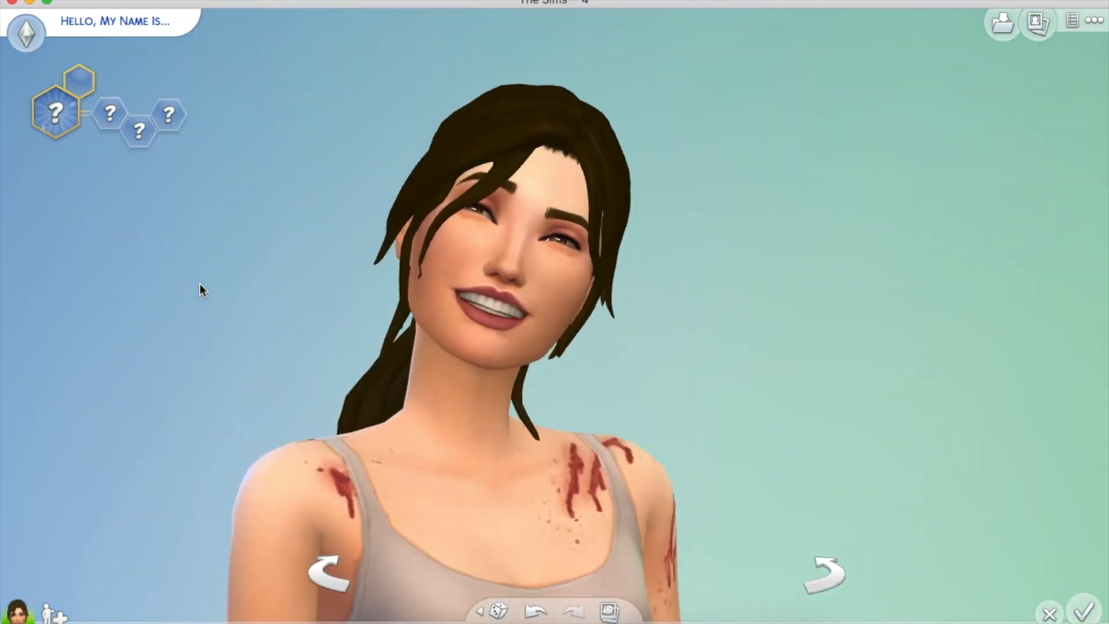
pyautogui.scroll(-3, 200, 283)
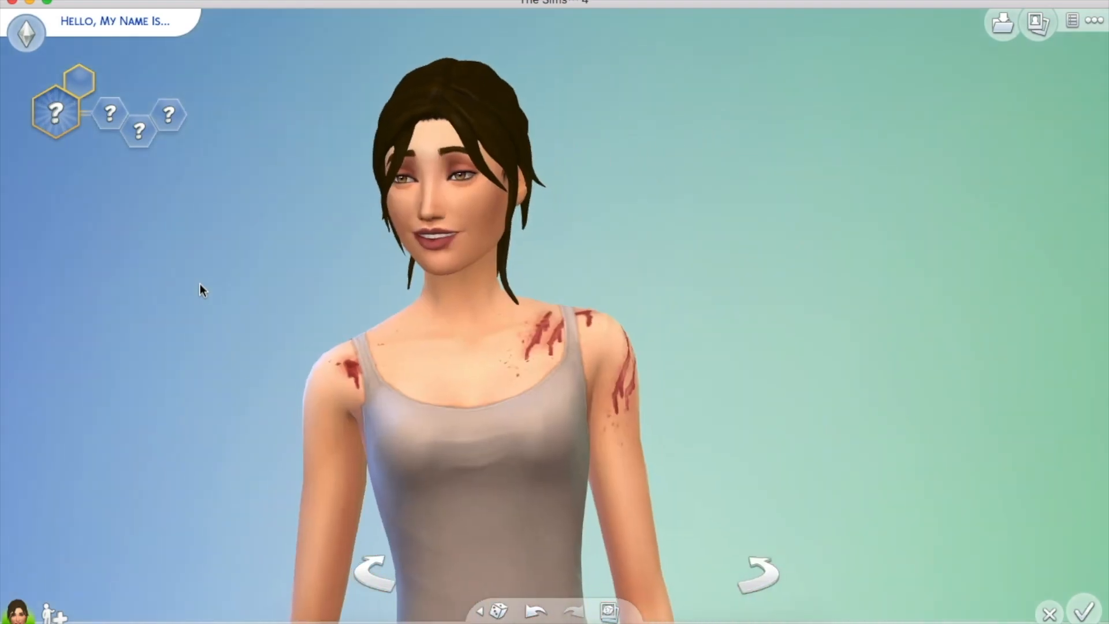